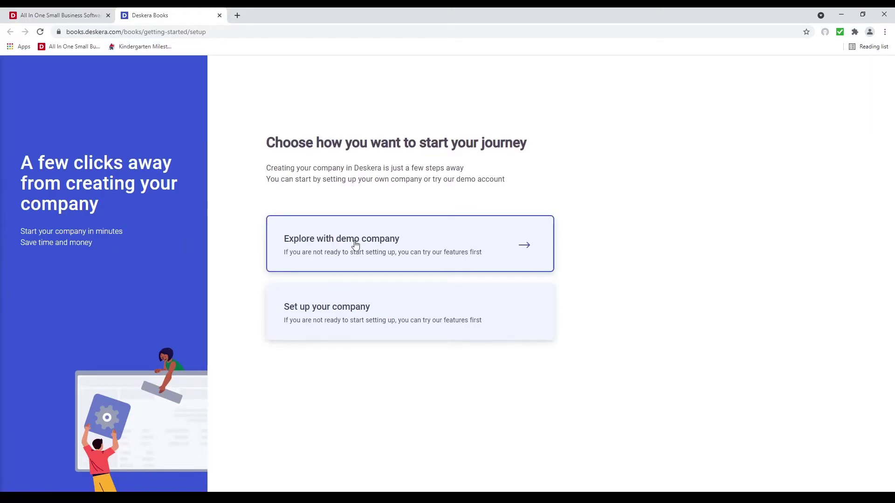
# Start a new company named Shopify Seller Pte Ltd, located in the United States of America
pyautogui.click(407, 309)
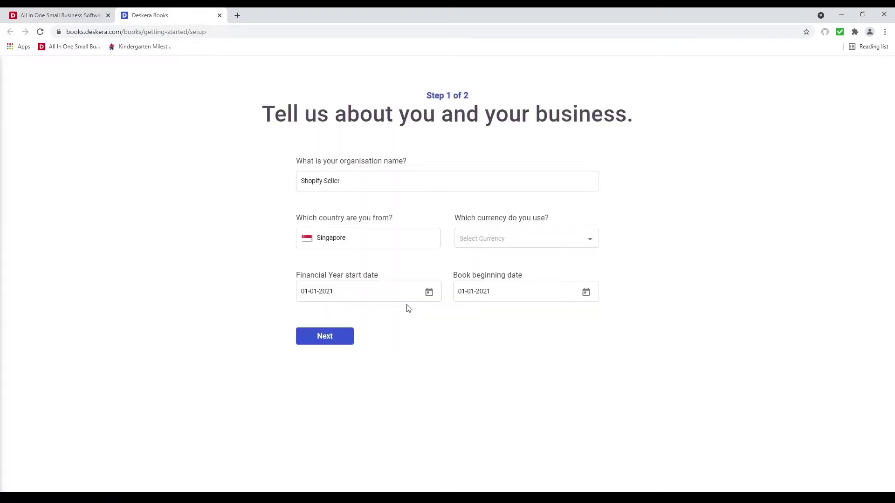
pyautogui.click(362, 181)
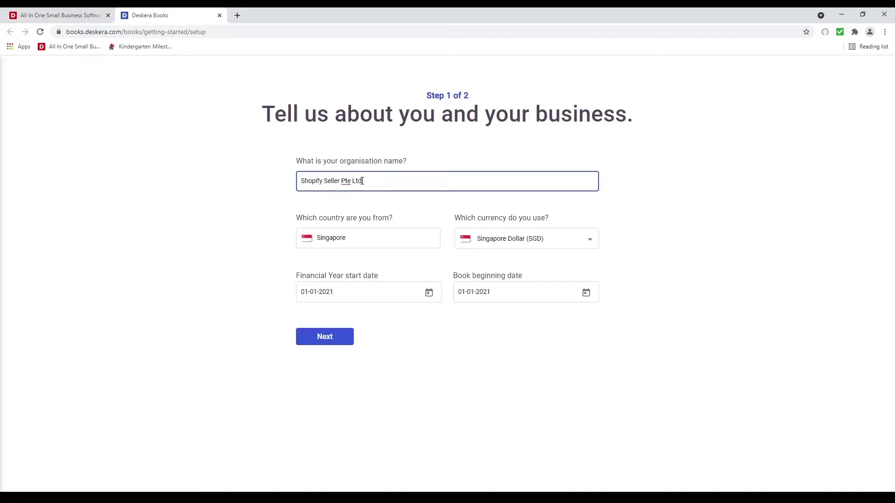
pyautogui.click(357, 238)
pyautogui.moveTo(357, 238); pyautogui.dragTo(316, 239)
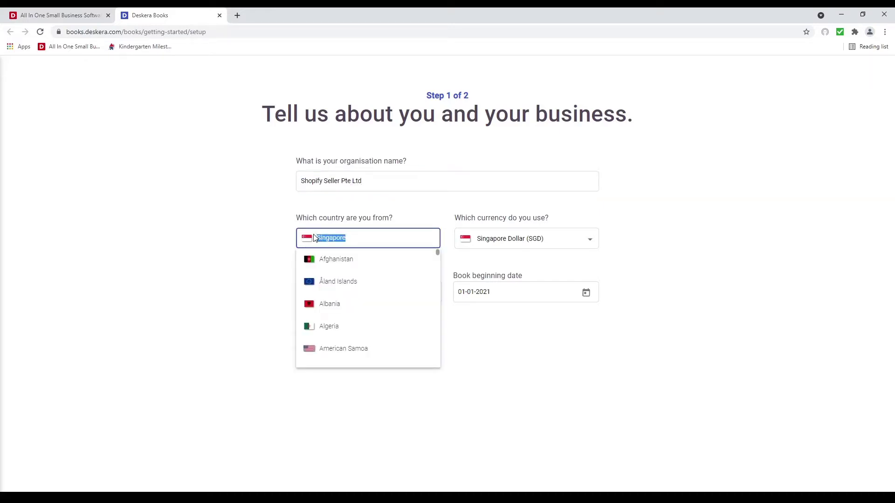
pyautogui.write('Un')
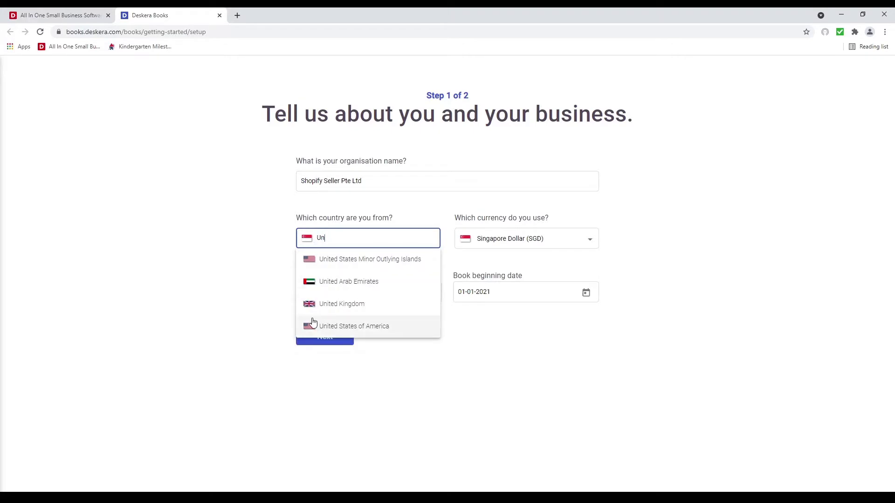
pyautogui.click(310, 325)
# Choose USD currency, keep financial year 01-01-2021, and set books beginning 05-01-2021
pyautogui.click(528, 240)
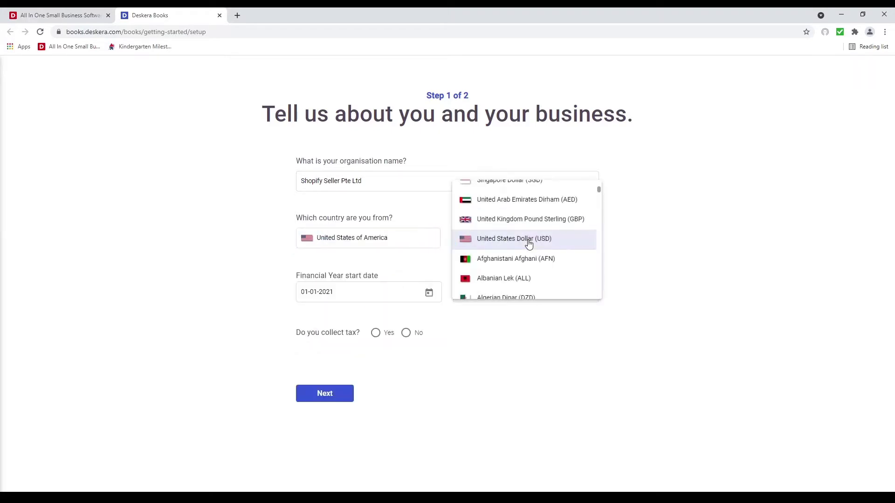
pyautogui.click(542, 241)
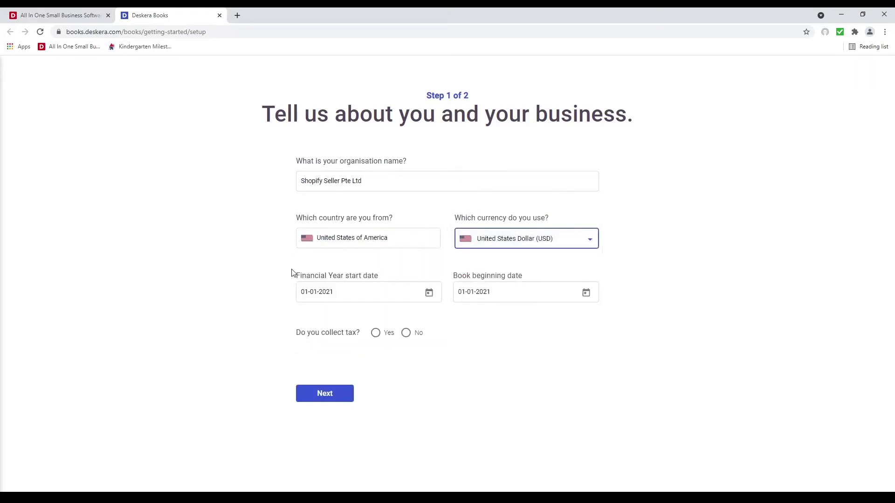
pyautogui.click(429, 291)
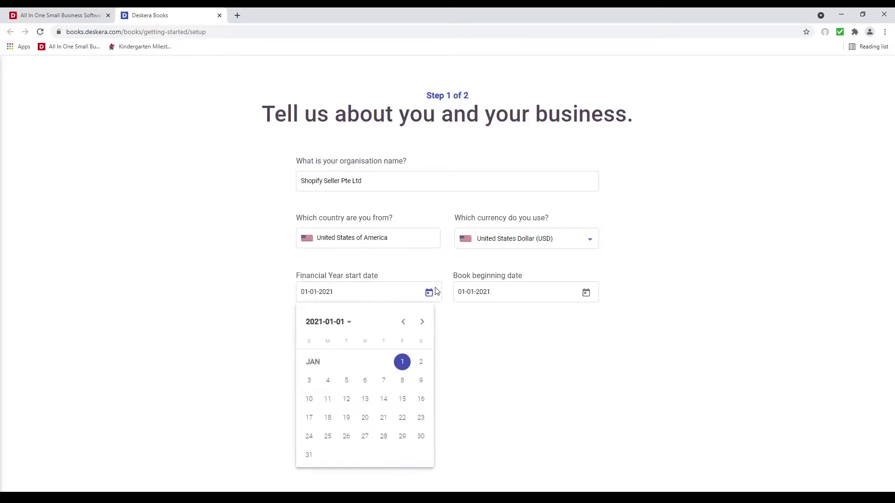
pyautogui.click(429, 292)
pyautogui.click(586, 293)
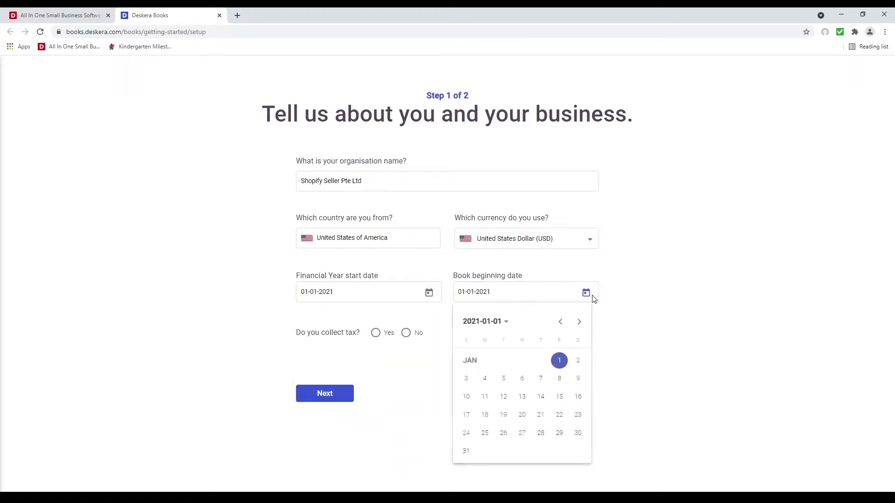
pyautogui.click(581, 325)
pyautogui.click(581, 324)
pyautogui.click(581, 325)
pyautogui.click(580, 324)
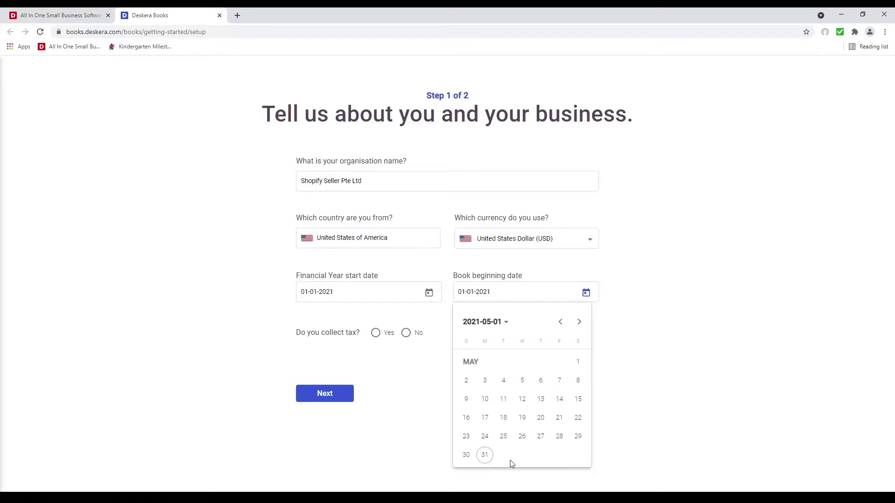
pyautogui.click(578, 363)
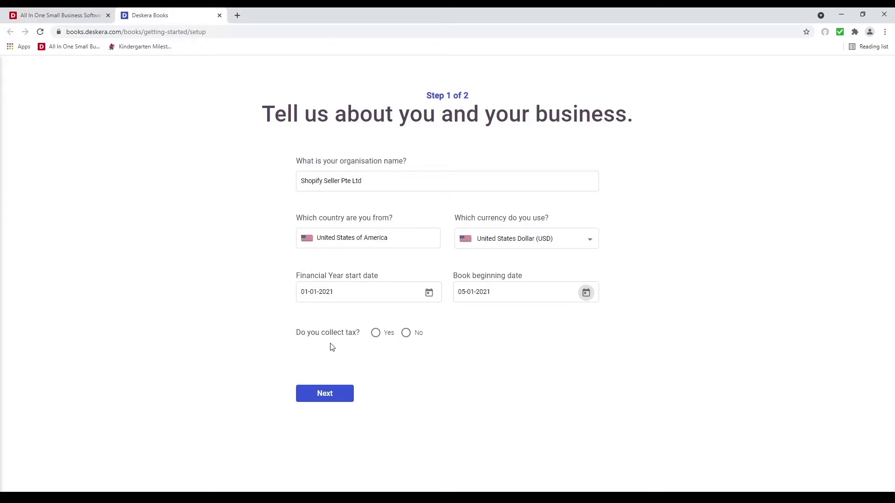
# Answer Yes to 'Do you collect tax?'
pyautogui.click(376, 334)
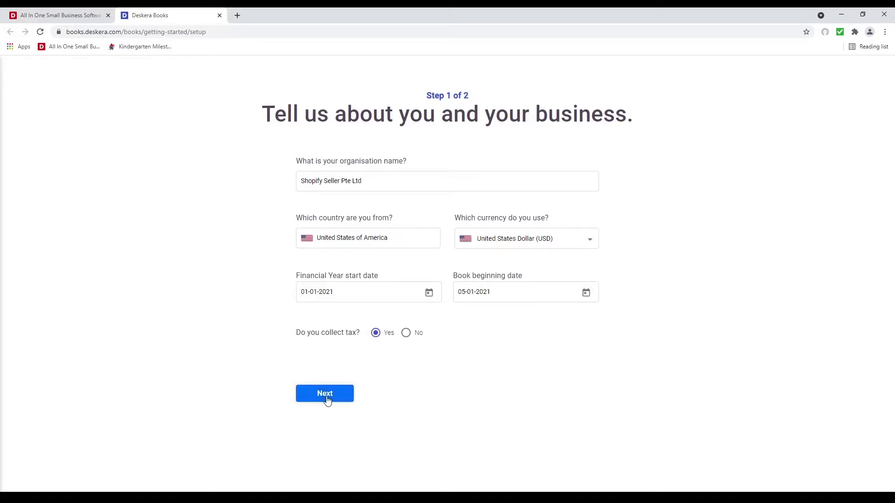
# Pick Services, Digital Products and Inventory with Pick Pack Ship and Multiple warehouses, then finish setup
pyautogui.click(324, 393)
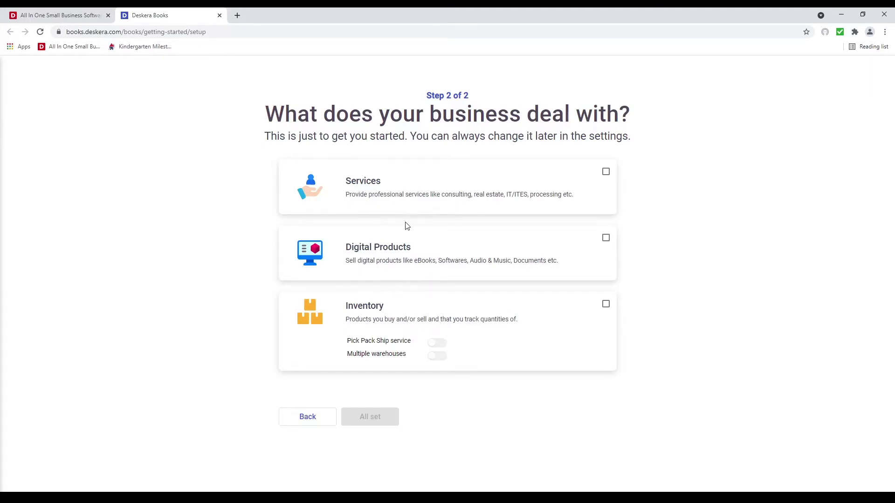
pyautogui.click(606, 173)
pyautogui.click(606, 239)
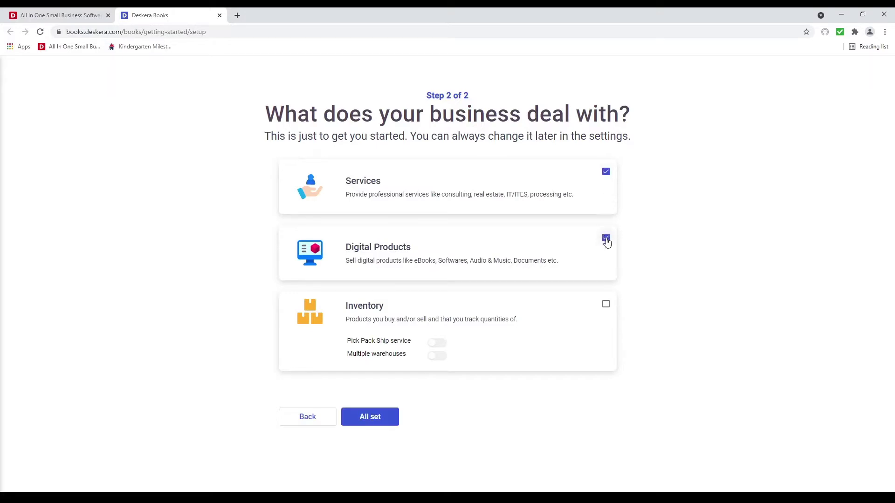
pyautogui.click(606, 306)
pyautogui.click(437, 343)
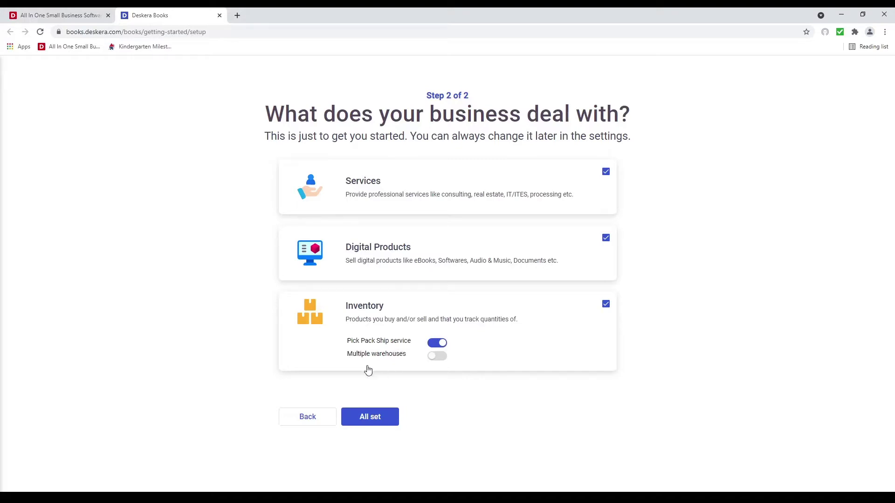
pyautogui.click(442, 358)
pyautogui.click(373, 425)
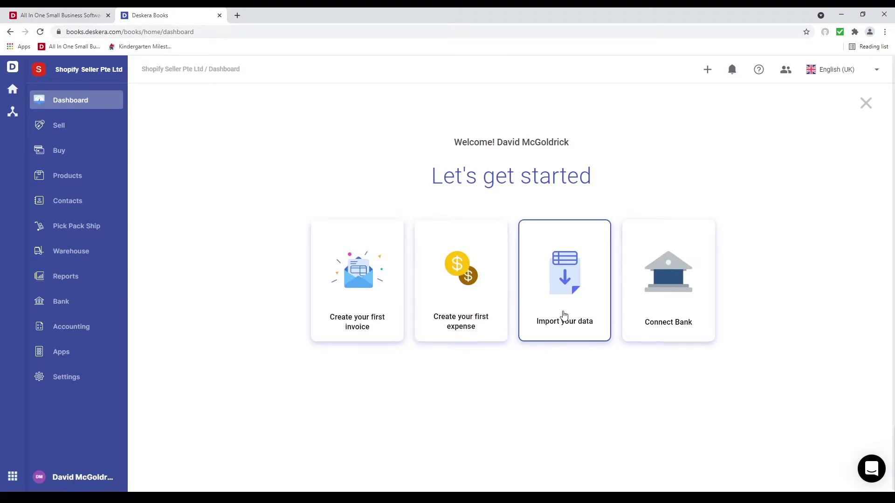
# Postpone the data import with 'Do it later' and go to Settings
pyautogui.click(563, 314)
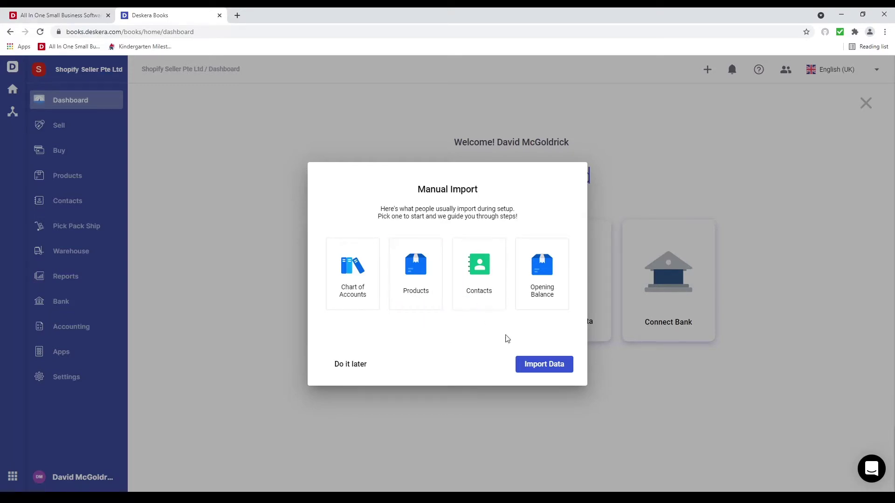
pyautogui.click(347, 366)
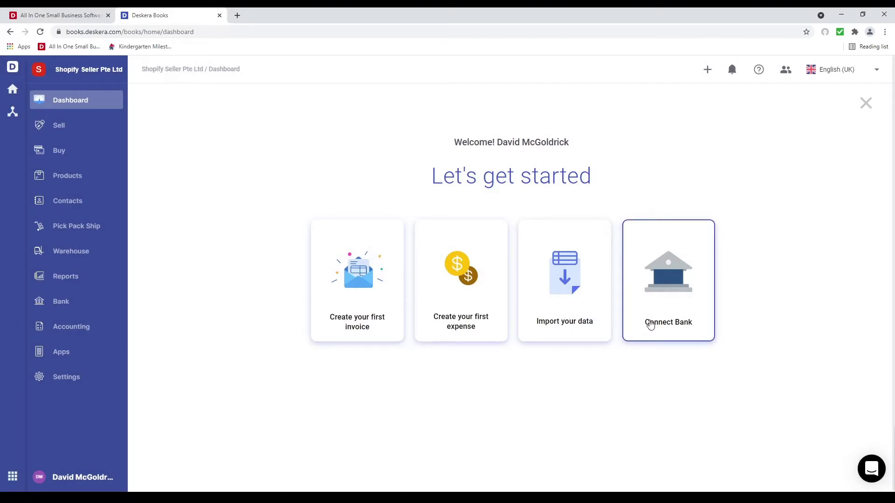
pyautogui.click(73, 379)
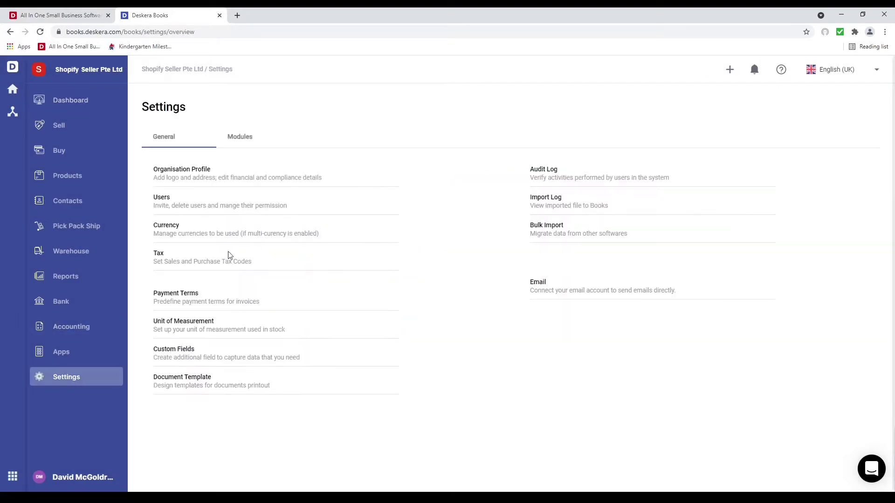
# Upload a company logo in the Organisation Profile, keeping the MM-DD-YYYY date format
pyautogui.click(193, 169)
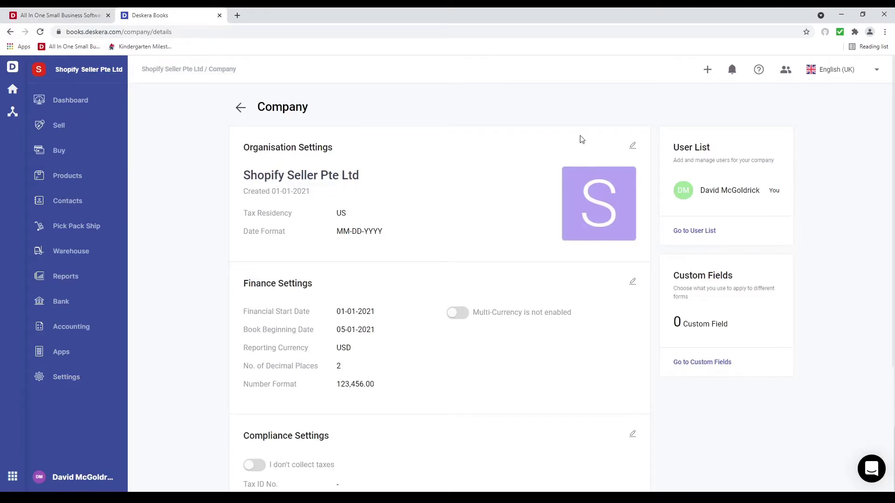
pyautogui.click(632, 146)
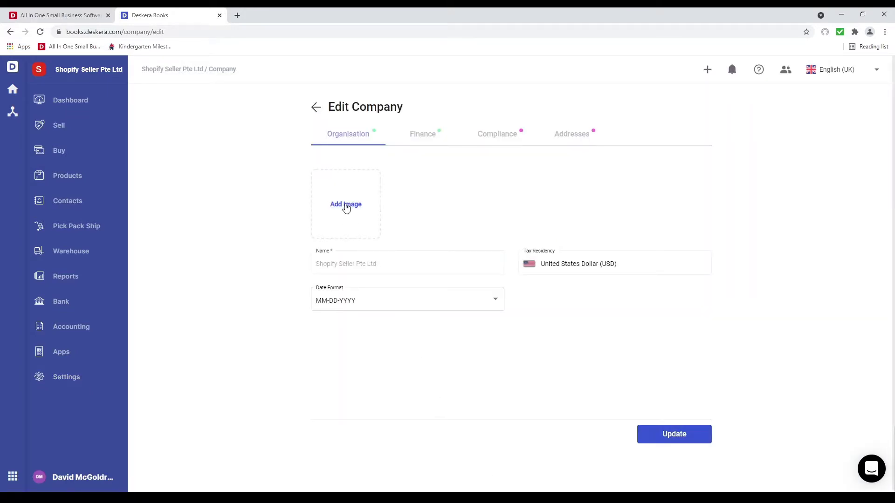
pyautogui.click(346, 205)
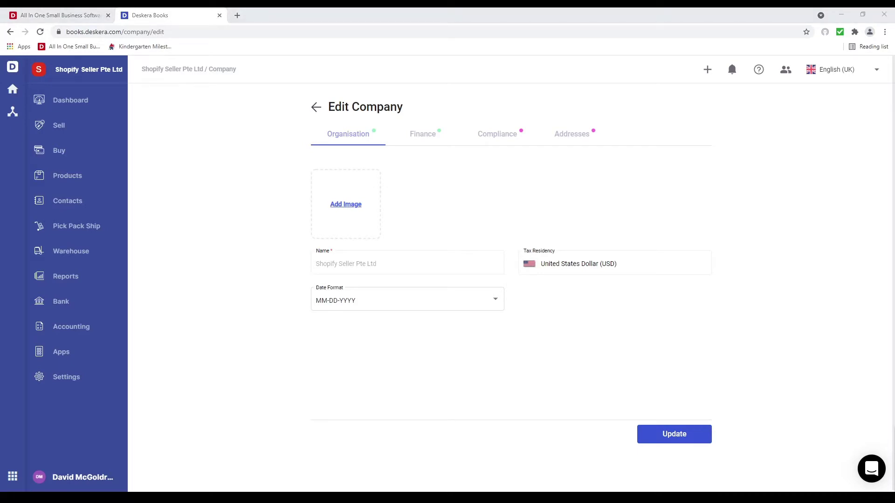
pyautogui.click(599, 475)
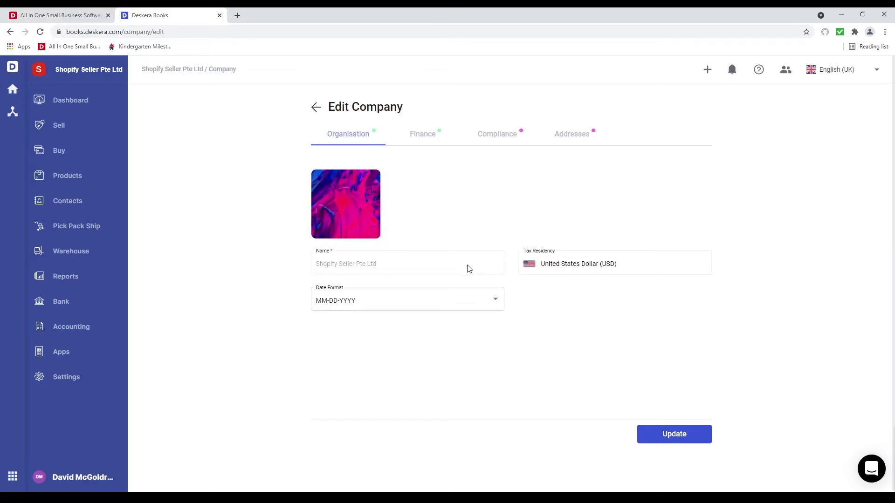
pyautogui.click(428, 301)
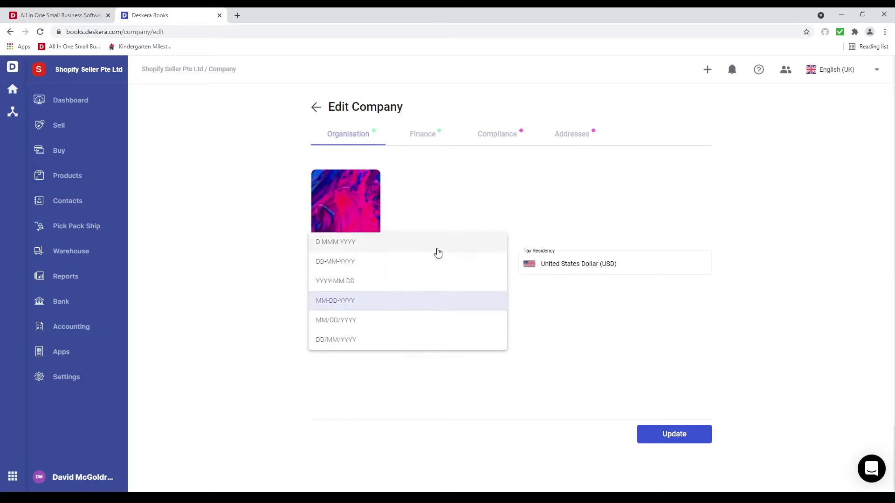
pyautogui.click(432, 377)
pyautogui.click(421, 141)
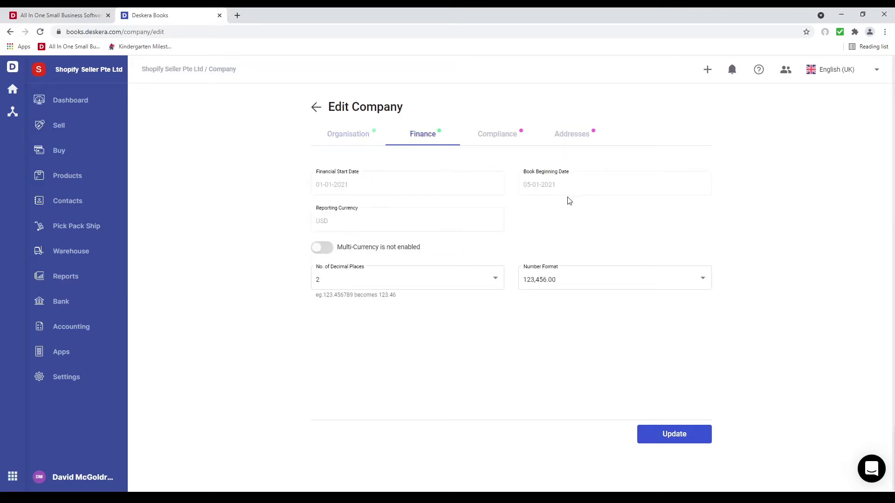
# Keep 2 decimals and 123,456.00 format; enable multi-currency with Canadian and Australian Dollars
pyautogui.click(442, 282)
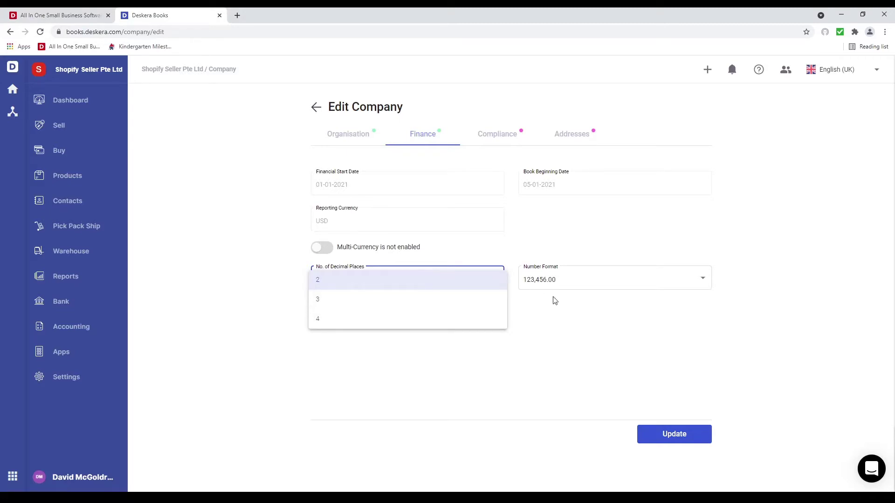
pyautogui.click(574, 290)
pyautogui.click(583, 289)
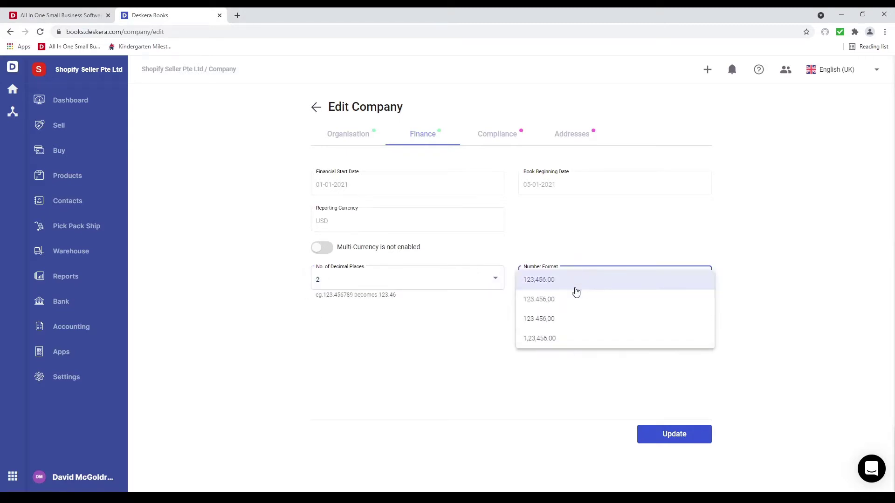
pyautogui.click(339, 250)
pyautogui.click(336, 250)
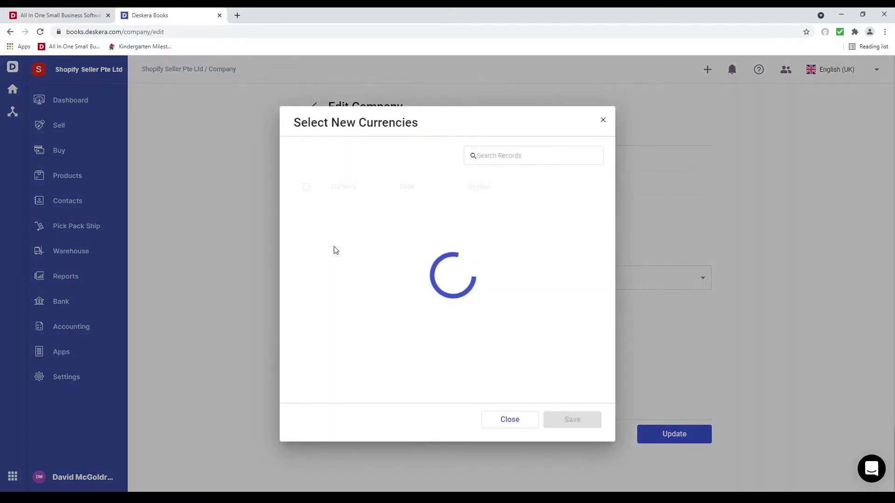
pyautogui.click(306, 312)
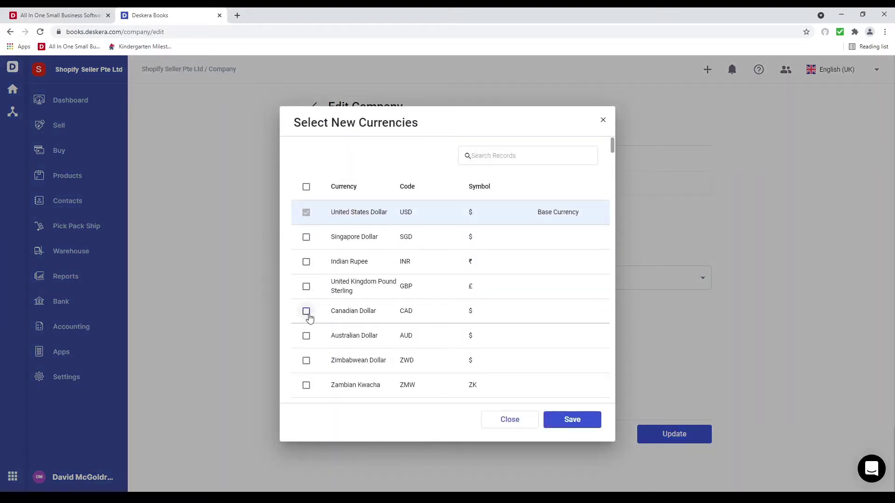
pyautogui.click(307, 336)
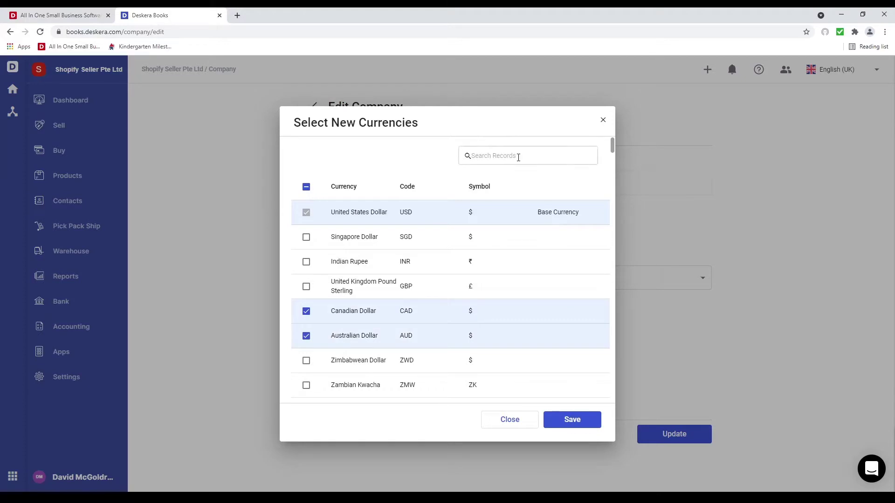
# Search 'eur' and add European Euro to the currencies, then save
pyautogui.click(519, 157)
pyautogui.write('eur')
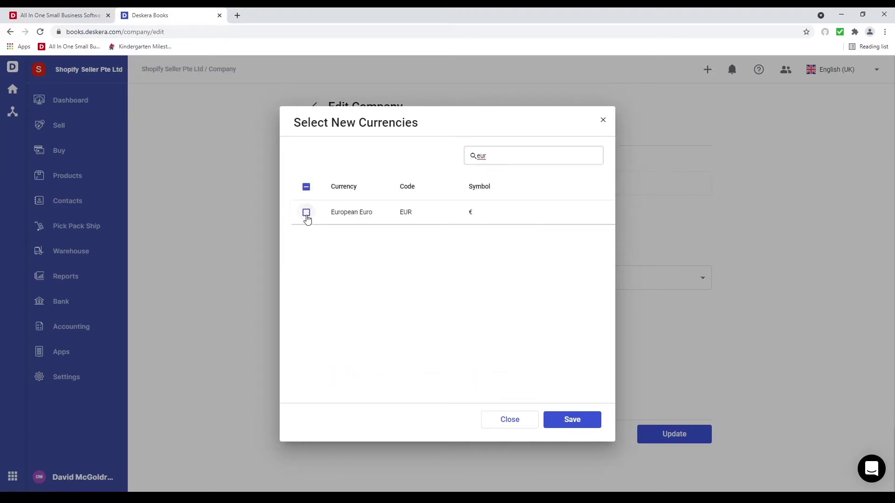
pyautogui.click(306, 212)
pyautogui.click(575, 426)
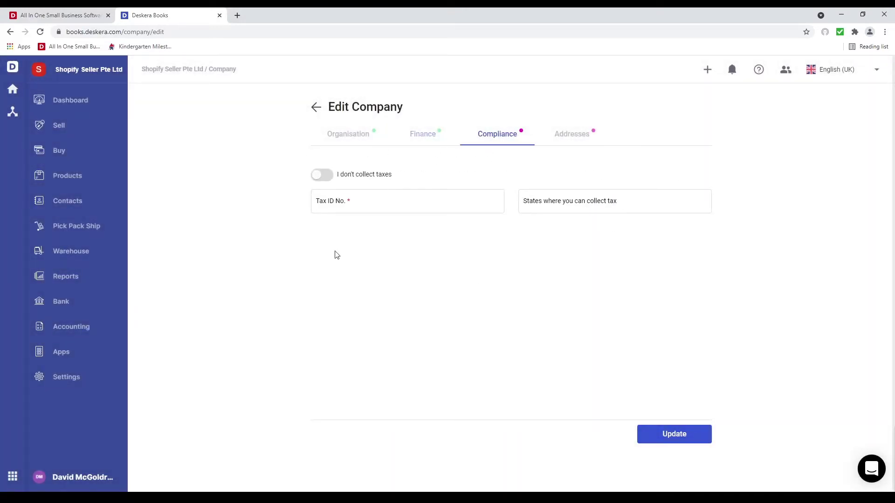
# Enter the company's tax ID number and set Texas and California as tax-collecting states
pyautogui.click(337, 136)
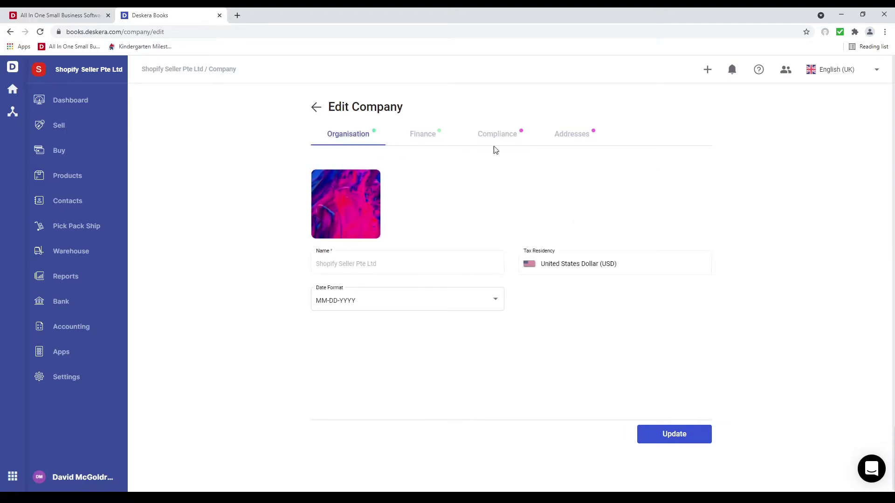
pyautogui.click(491, 134)
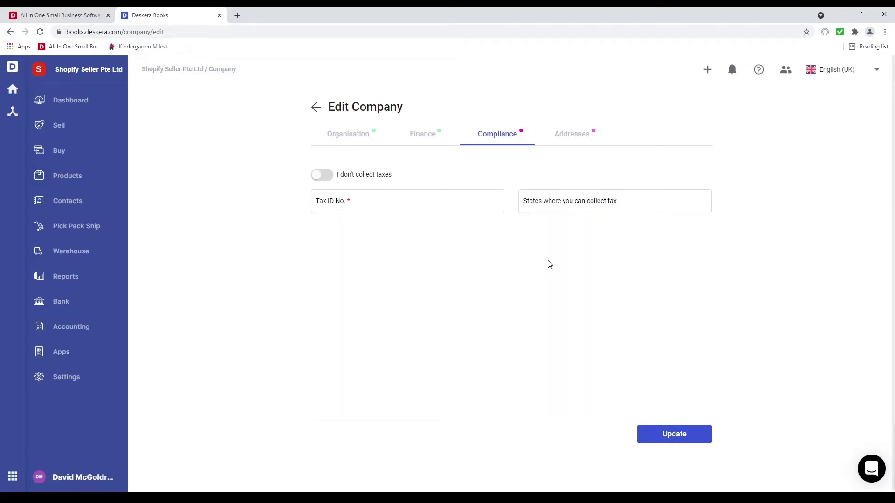
pyautogui.click(335, 205)
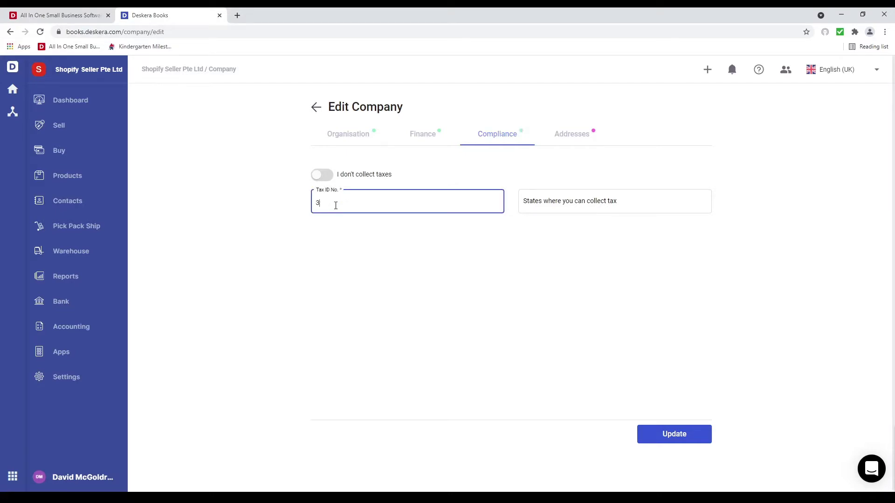
pyautogui.write('34343')
pyautogui.click(567, 203)
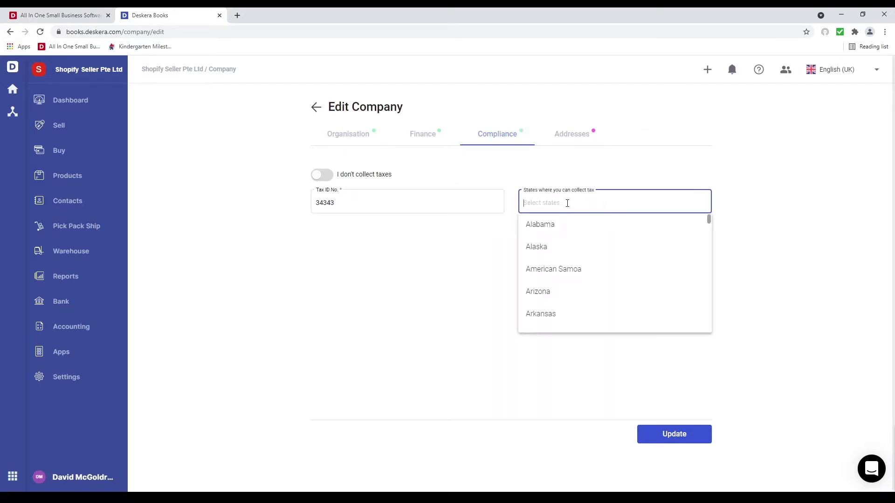
pyautogui.write('tex')
pyautogui.click(565, 226)
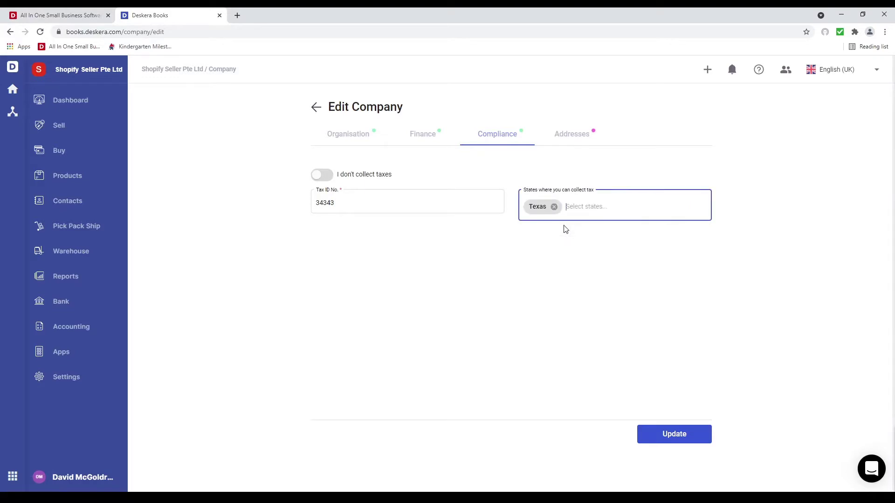
pyautogui.write('cal')
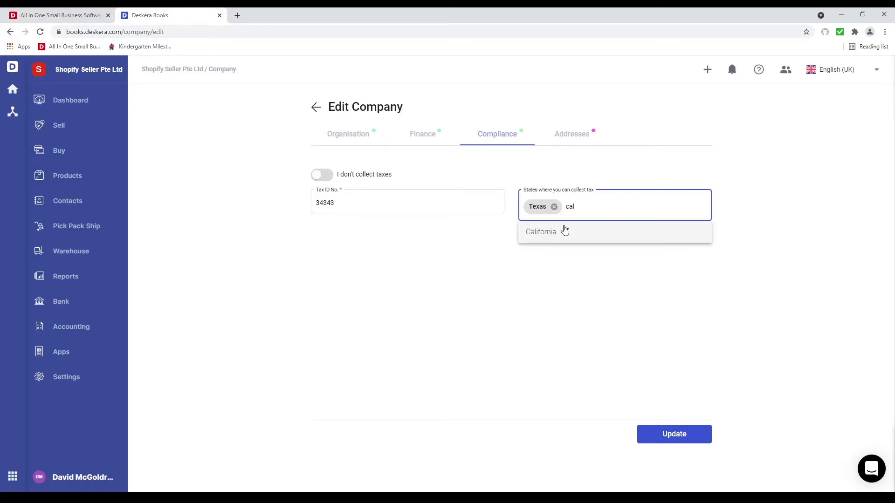
pyautogui.click(565, 231)
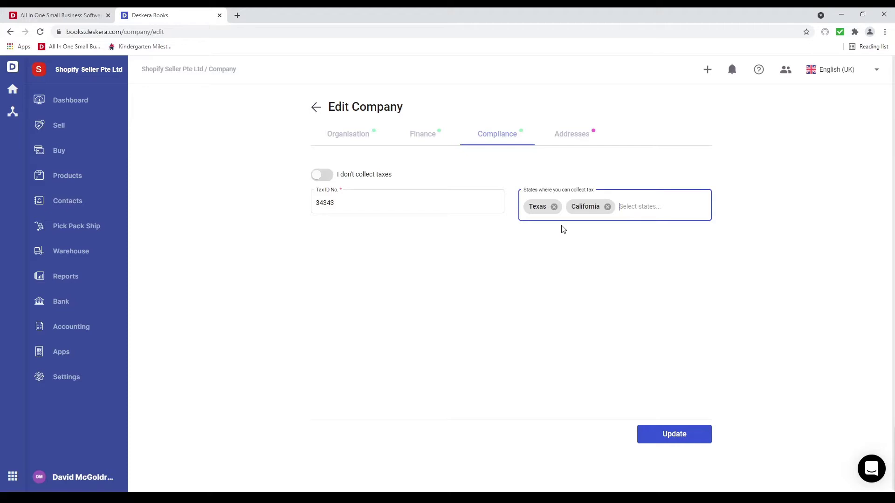
pyautogui.click(574, 135)
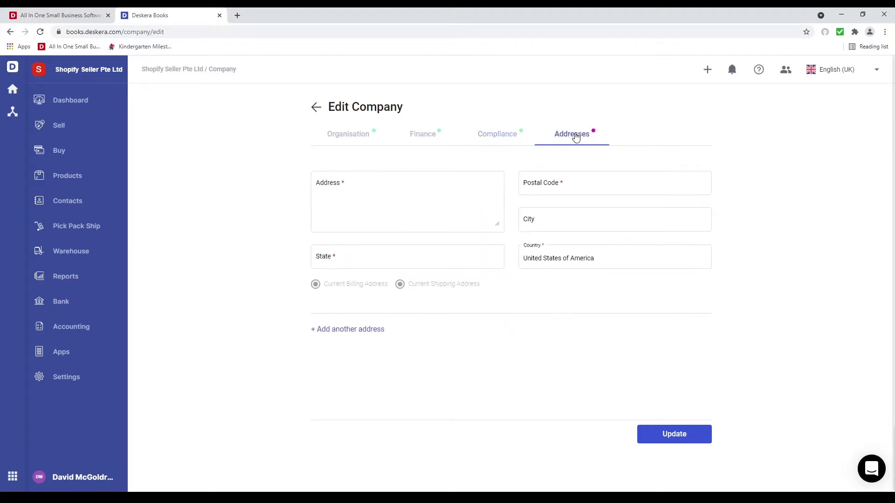
# Fill in the billing address and a second address from the address suggestions
pyautogui.click(408, 201)
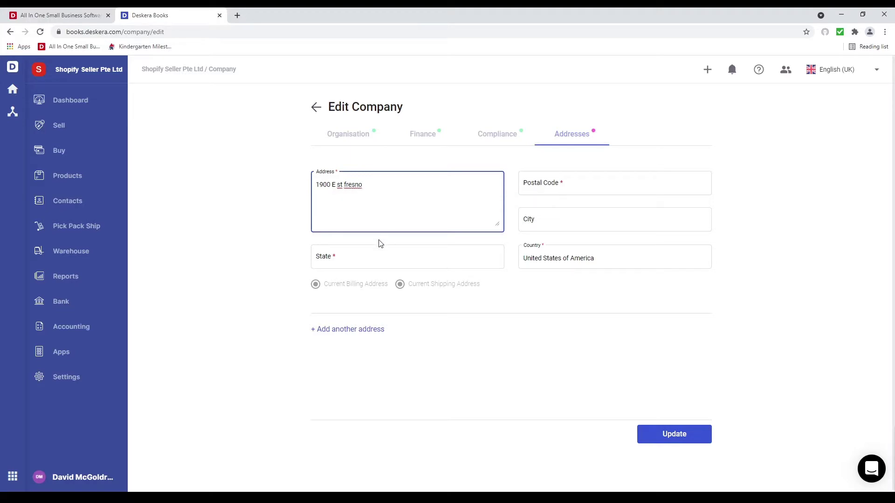
pyautogui.click(363, 246)
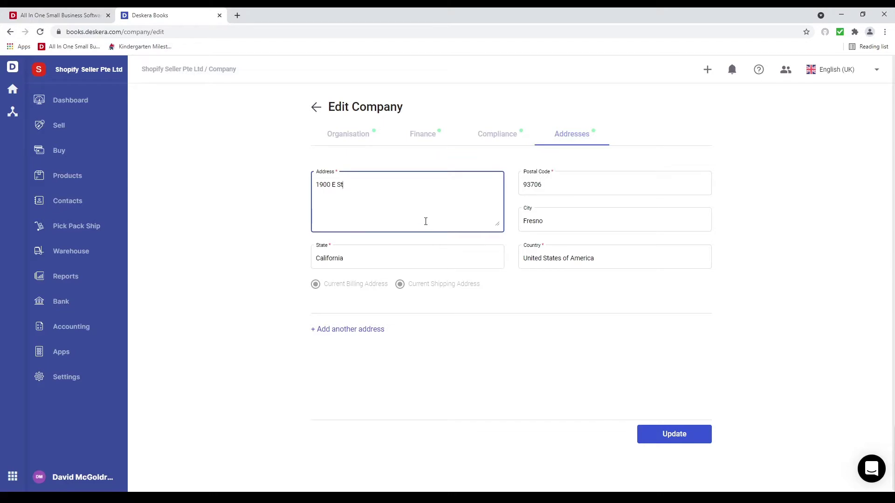
pyautogui.click(360, 331)
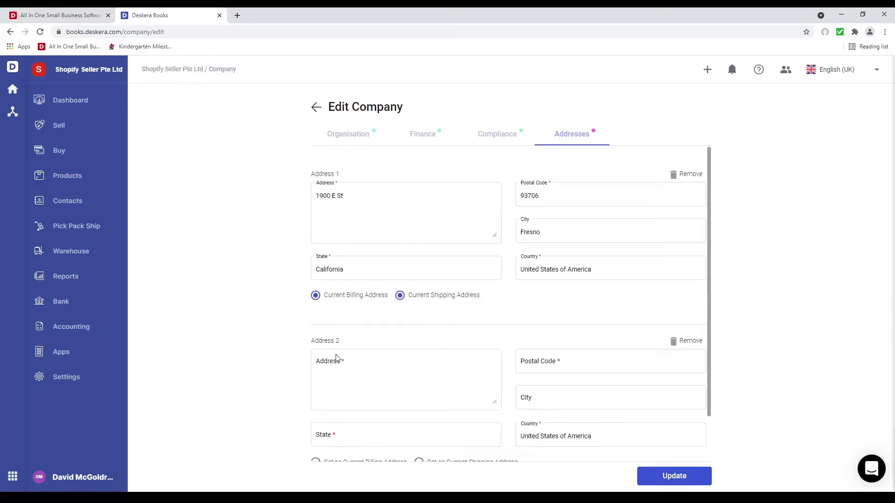
pyautogui.click(340, 366)
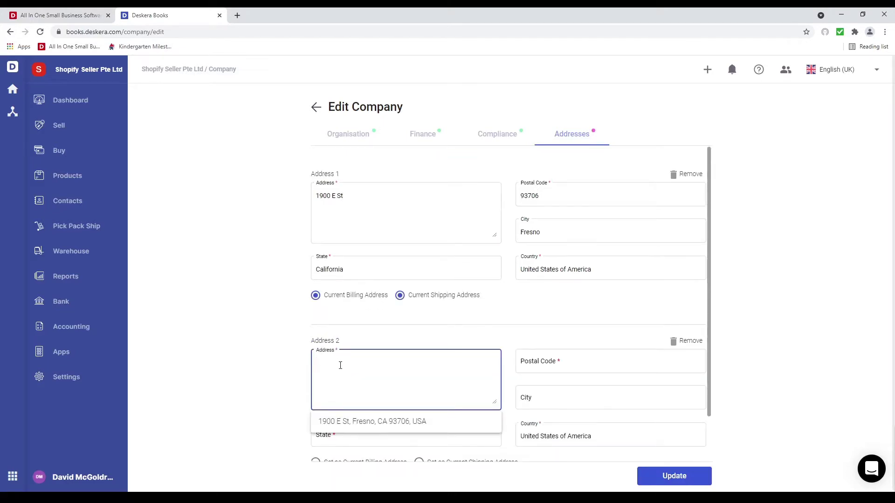
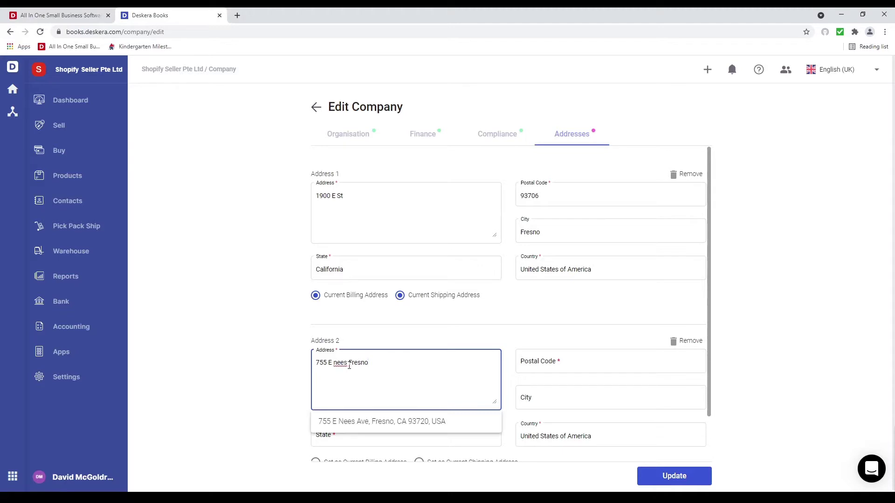
pyautogui.click(359, 421)
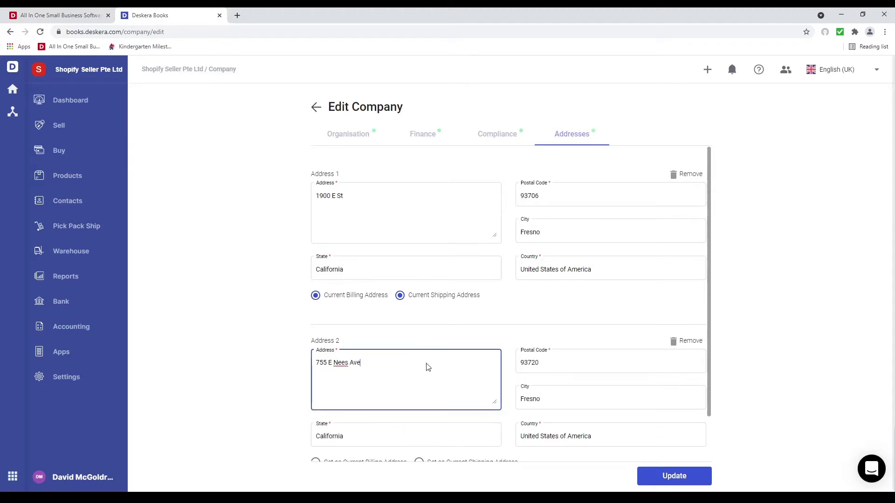
# Make the second address the shipping address and save the settings, confirming the warning
pyautogui.scroll(-1, 481, 374)
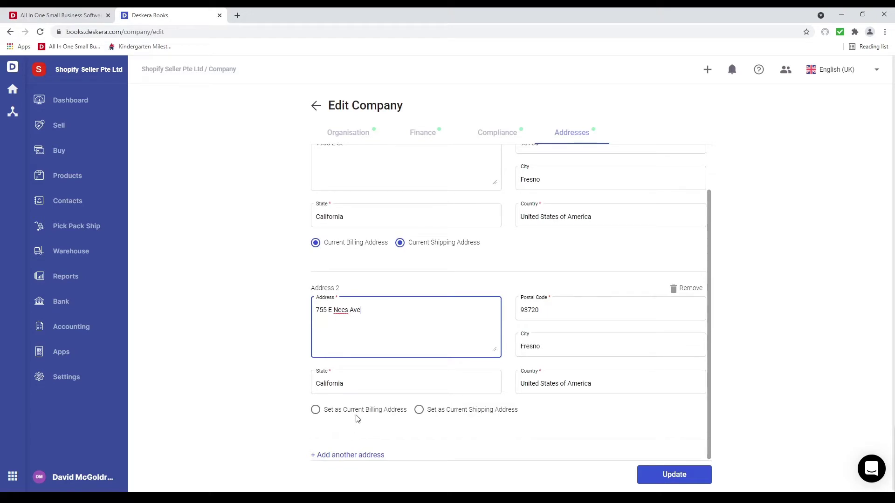
pyautogui.click(419, 411)
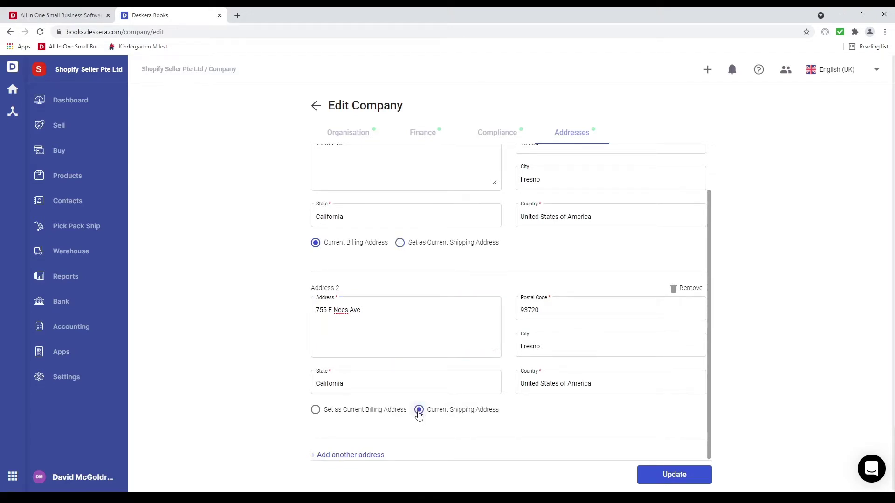
pyautogui.click(682, 476)
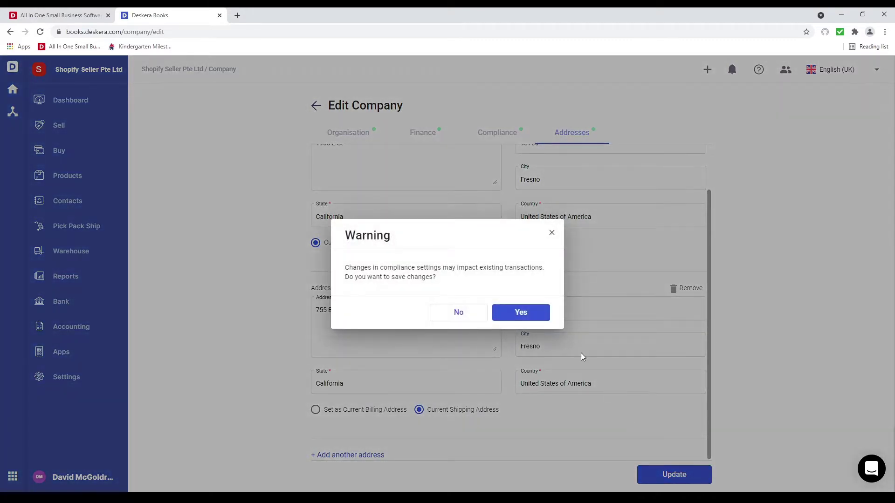
pyautogui.click(523, 314)
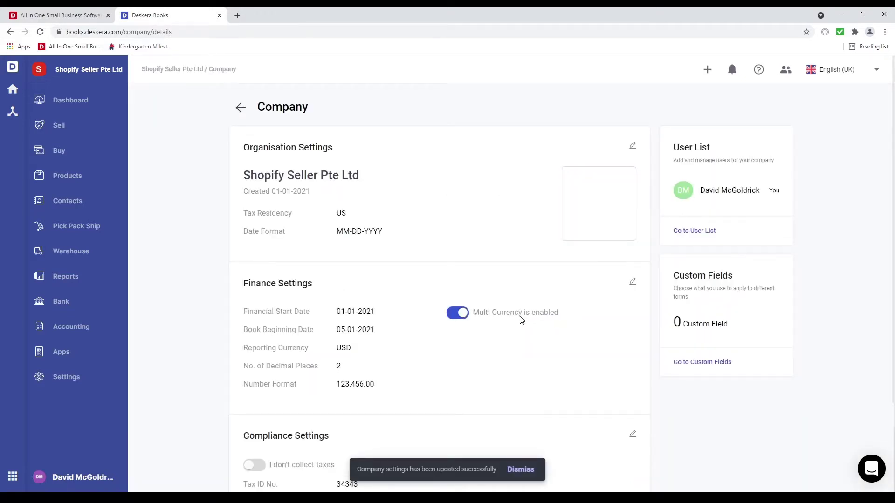
pyautogui.scroll(-5, 485, 345)
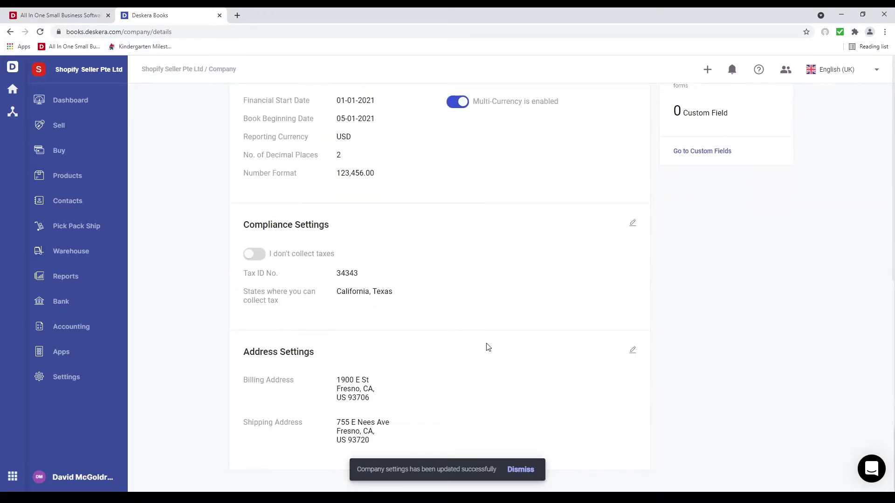
pyautogui.scroll(5, 487, 348)
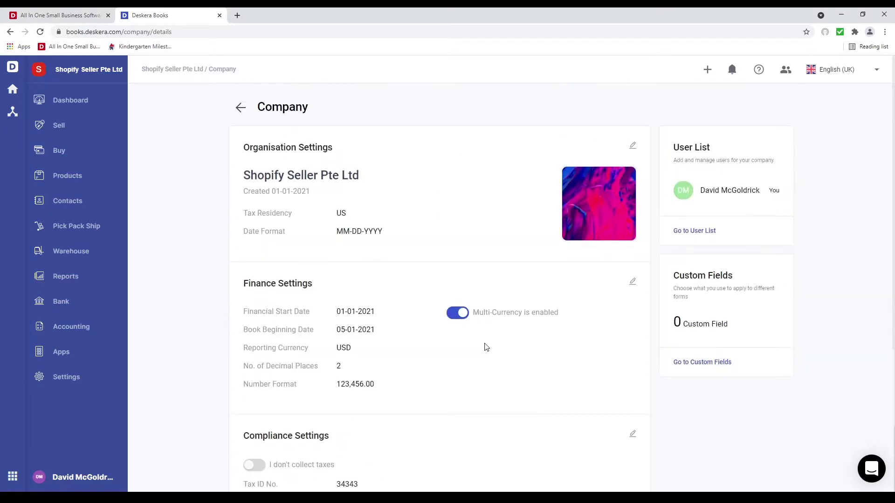
pyautogui.click(82, 378)
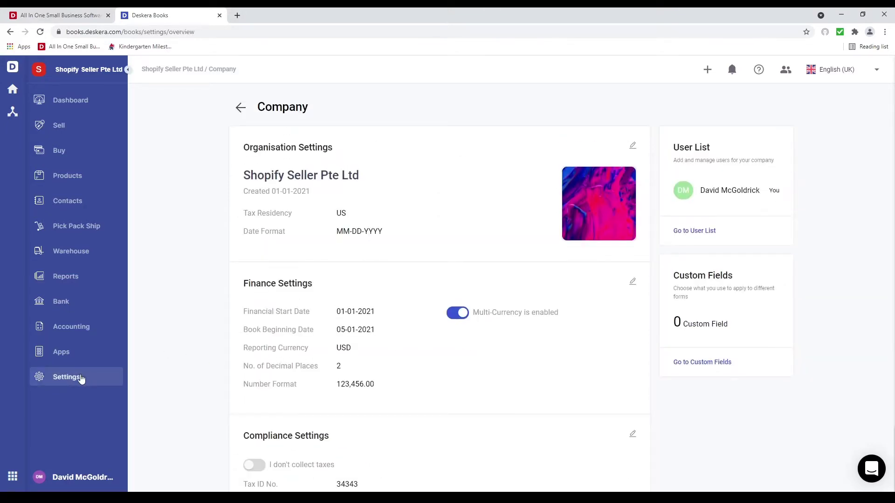
# In Multi-Currency, show Swiss Franc and activate Thai Baht and Argentine Peso
pyautogui.click(161, 228)
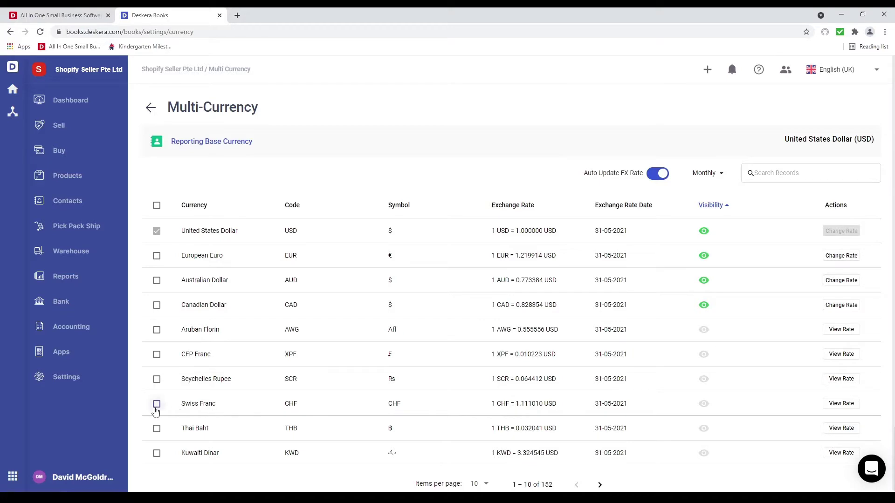
pyautogui.click(704, 405)
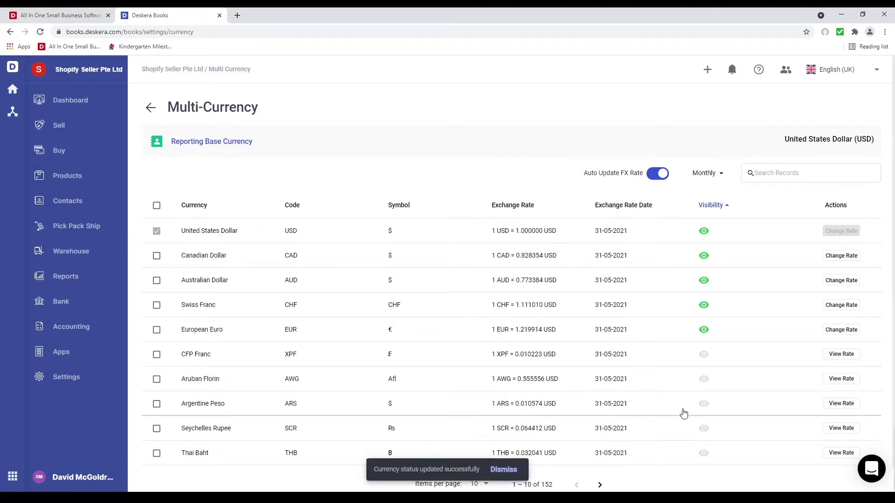
pyautogui.click(156, 454)
pyautogui.click(157, 404)
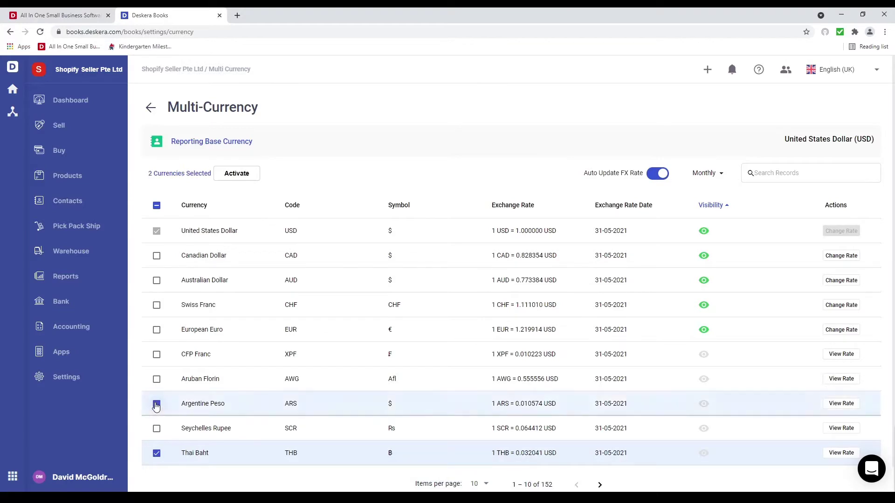
pyautogui.click(241, 176)
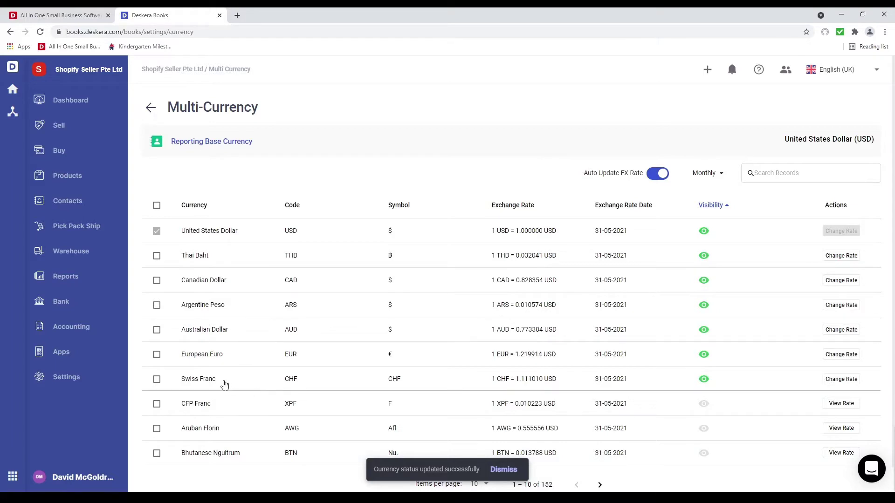
# Hide Swiss Franc again and deactivate Thai Baht and Argentine Peso
pyautogui.click(703, 380)
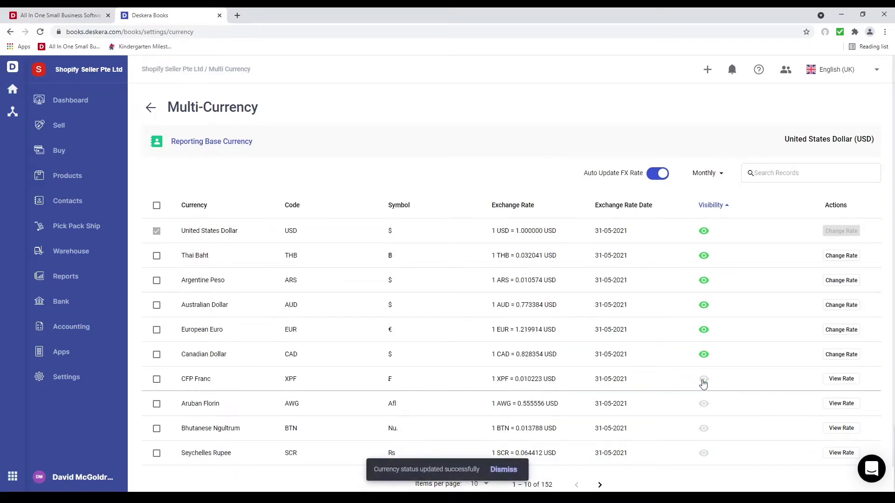
pyautogui.click(157, 380)
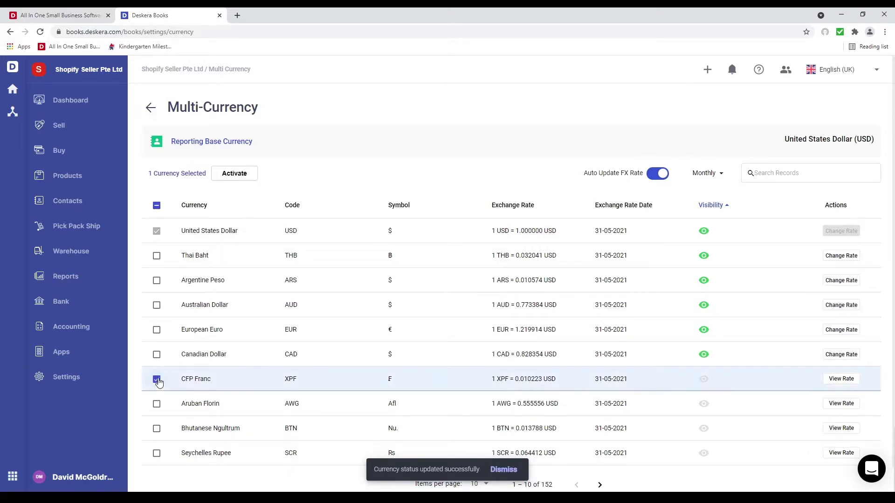
pyautogui.click(156, 282)
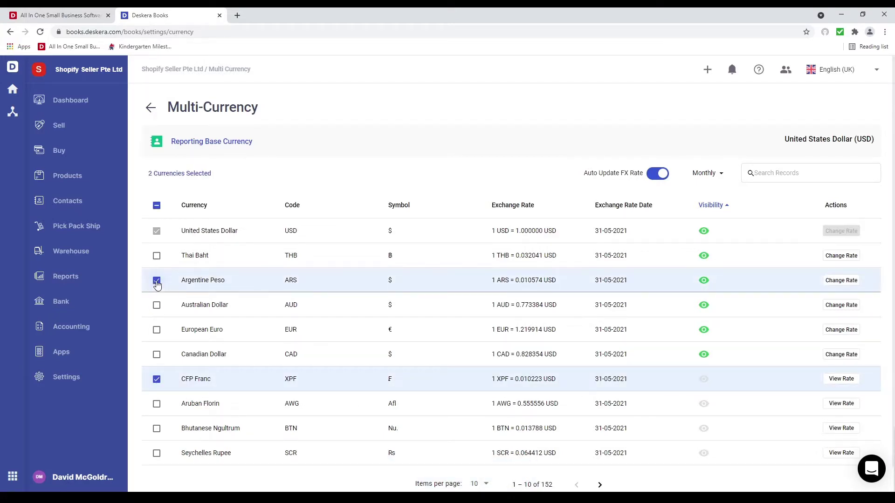
pyautogui.click(157, 379)
pyautogui.click(156, 256)
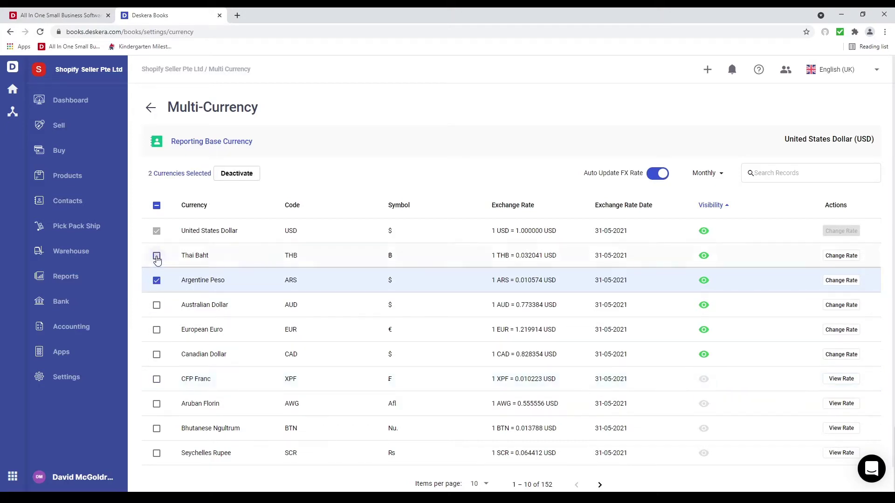
pyautogui.click(247, 179)
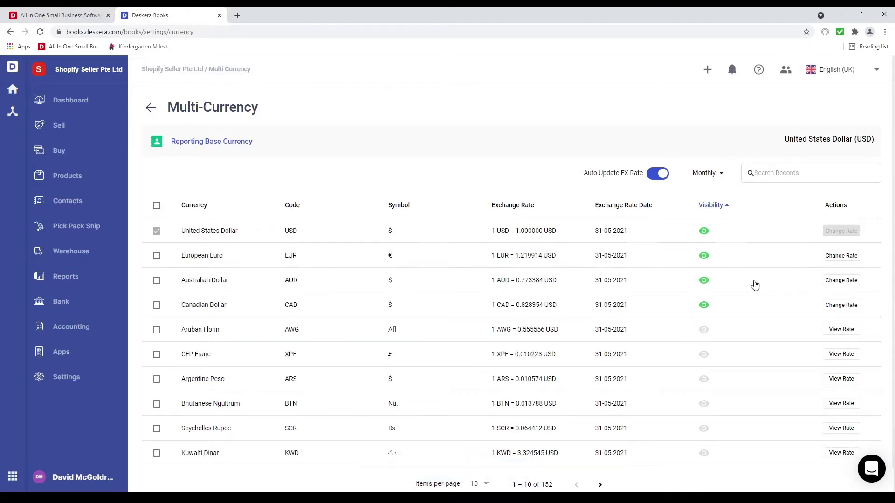
pyautogui.click(839, 304)
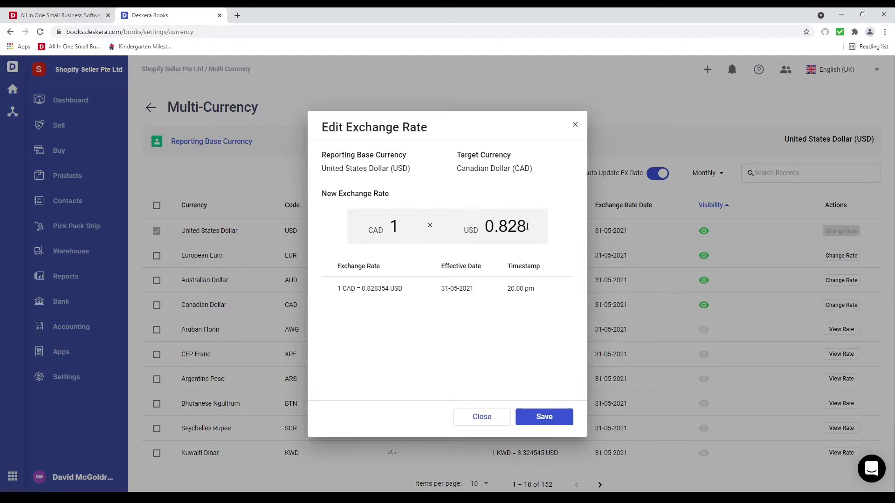
# Save the Canadian Dollar rate as 0.827 USD and check the Argentine Peso rate history
pyautogui.press('BackSpace')
pyautogui.write('7')
pyautogui.click(562, 422)
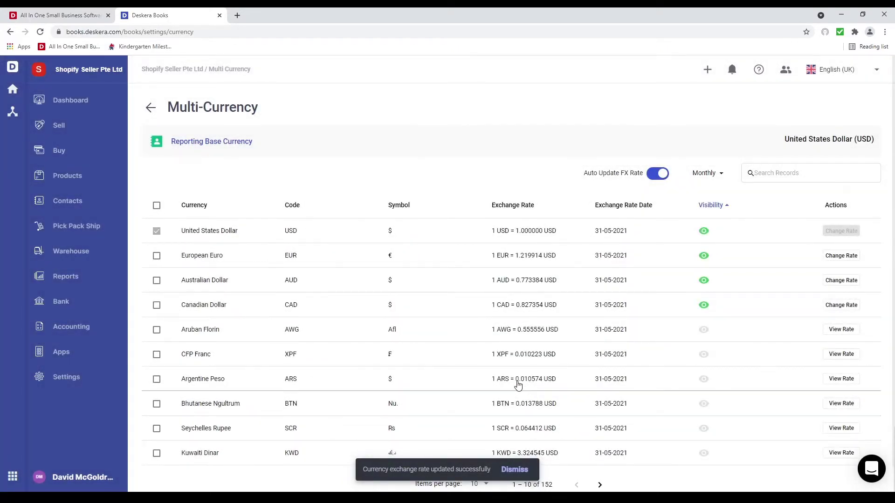
pyautogui.click(834, 381)
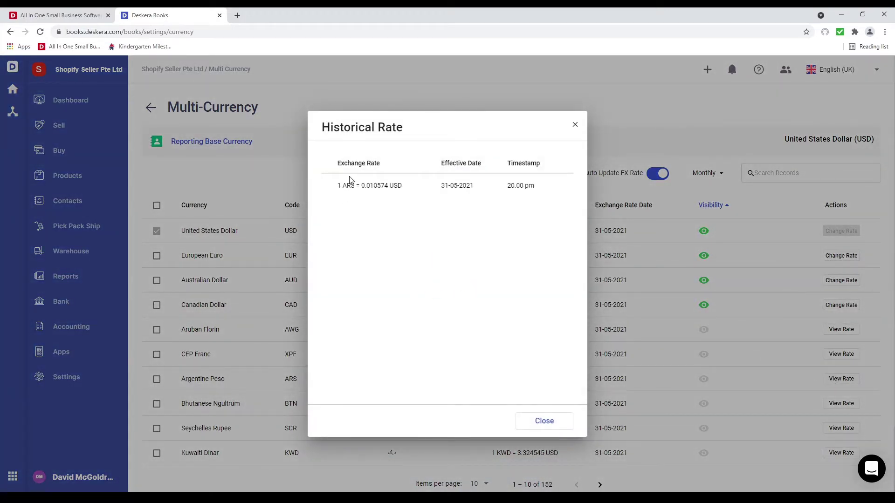
pyautogui.click(576, 125)
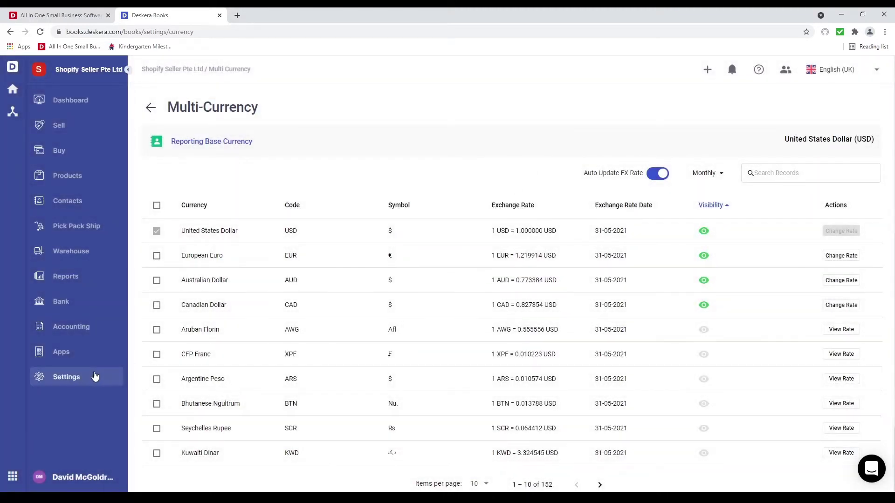
pyautogui.click(94, 377)
# Add a NET 60 payment term of 60 days, then go to the Unit of Measurement list
pyautogui.click(187, 297)
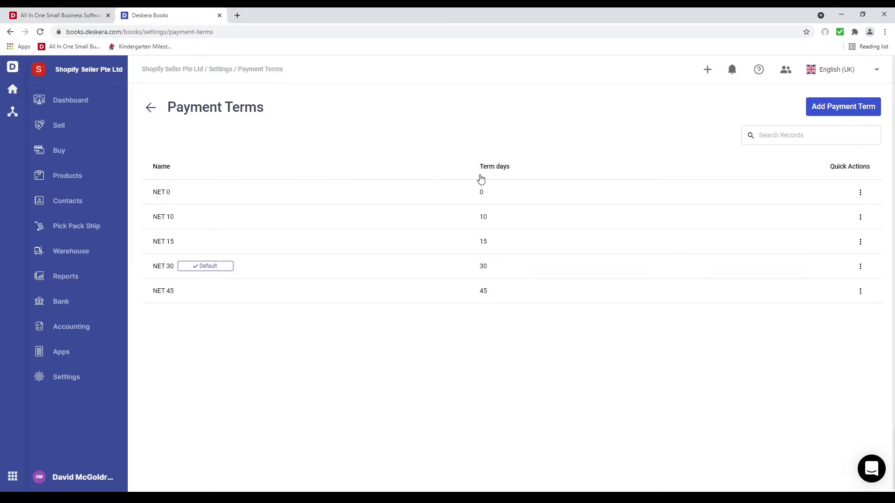
pyautogui.click(861, 193)
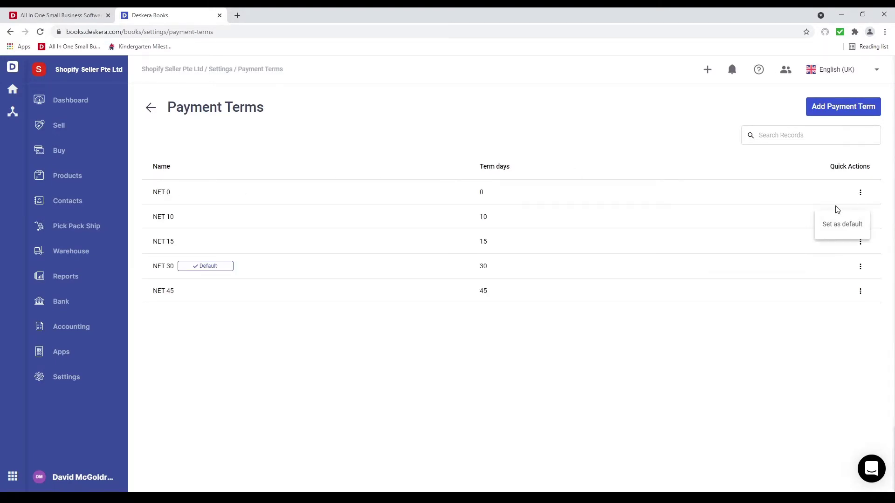
pyautogui.click(805, 184)
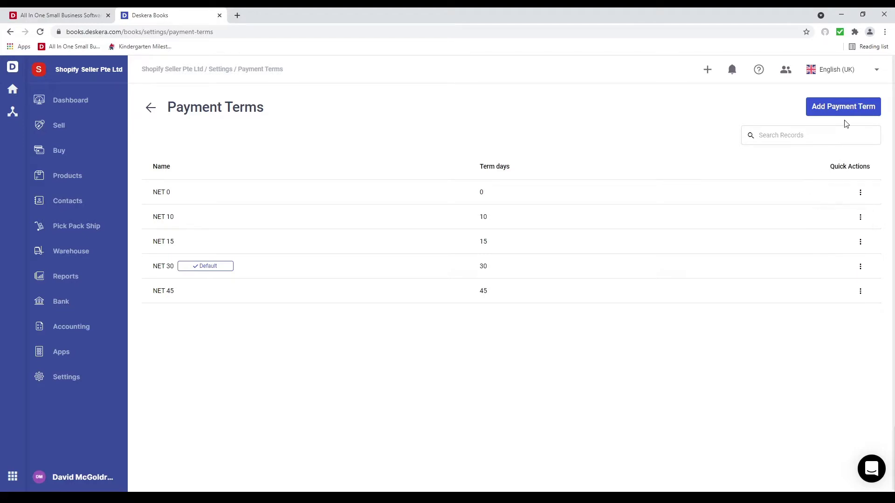
pyautogui.click(846, 107)
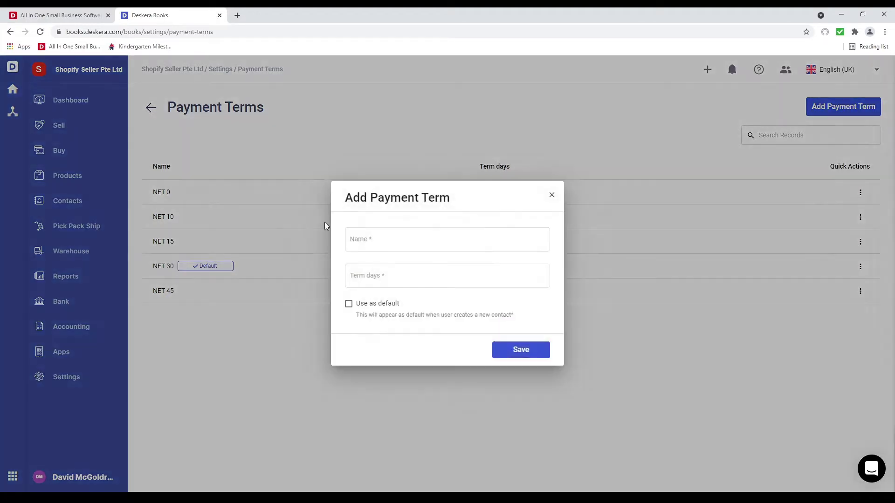
pyautogui.click(363, 244)
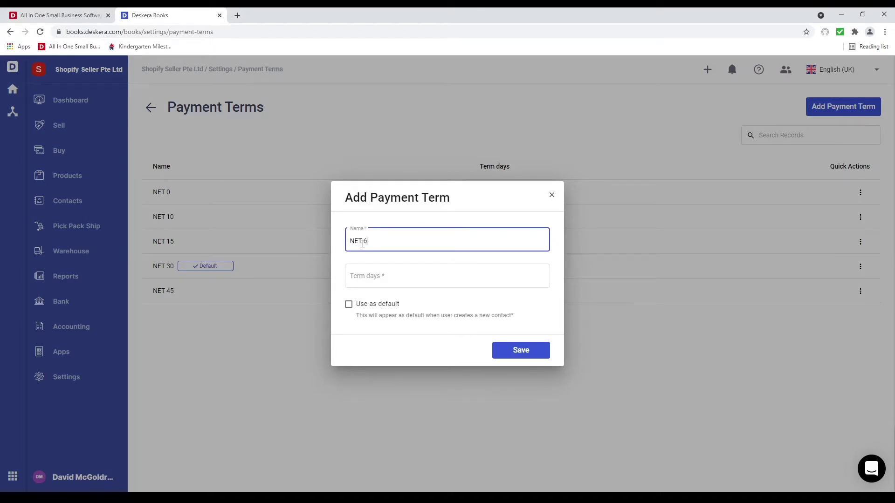
pyautogui.press('Tab')
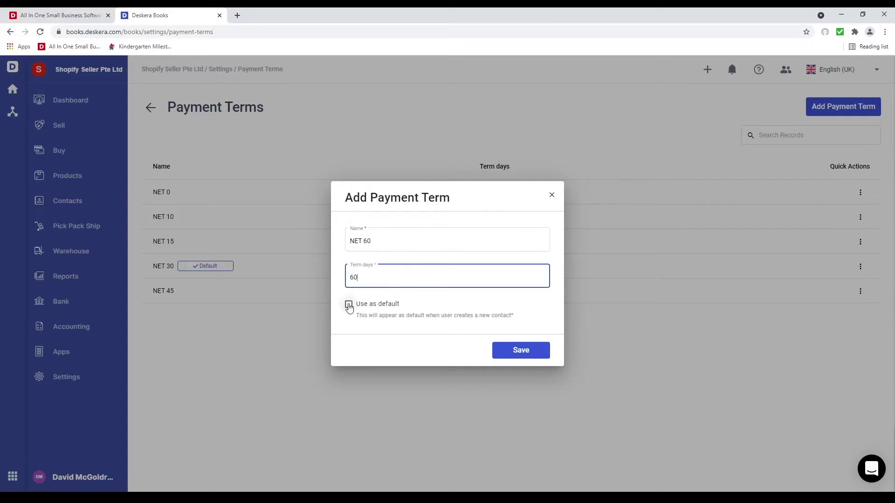
pyautogui.click(530, 350)
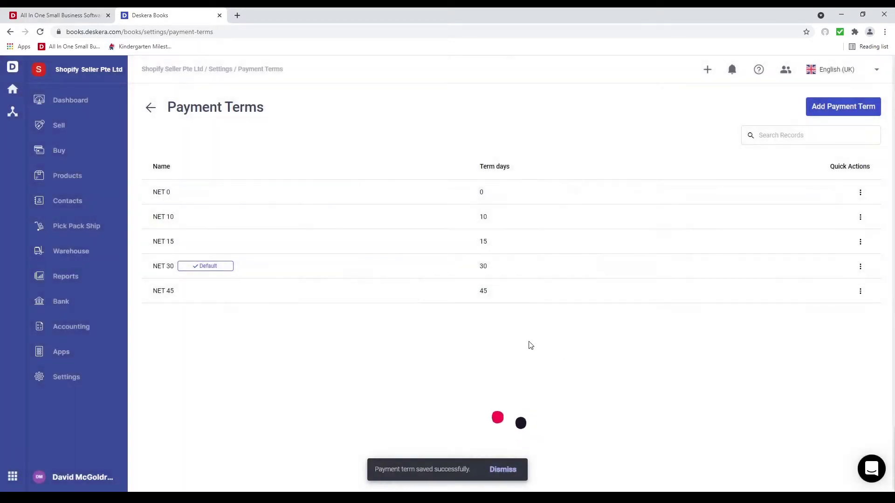
pyautogui.click(70, 381)
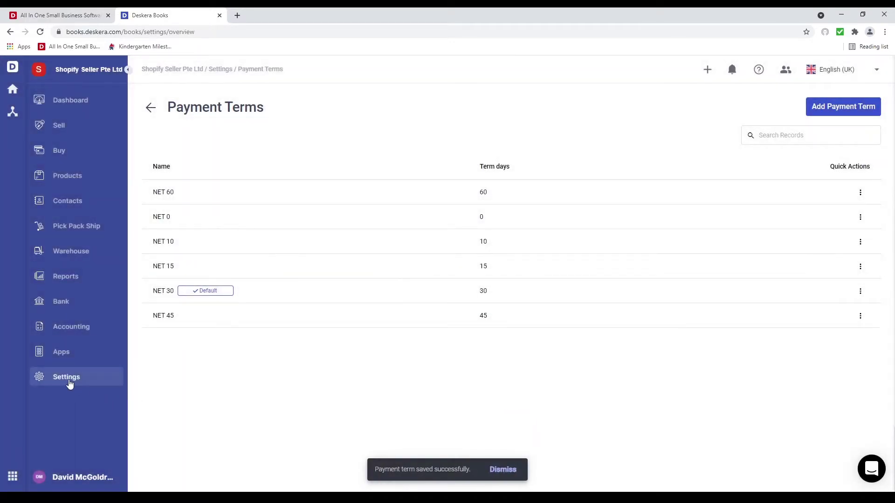
pyautogui.click(181, 323)
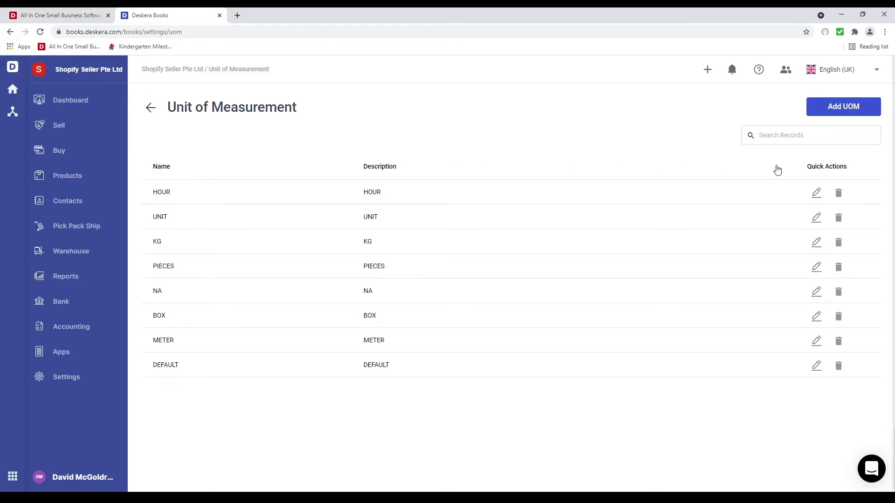
# Save a new unit of measurement named MT with description MT, then return to Settings
pyautogui.click(847, 114)
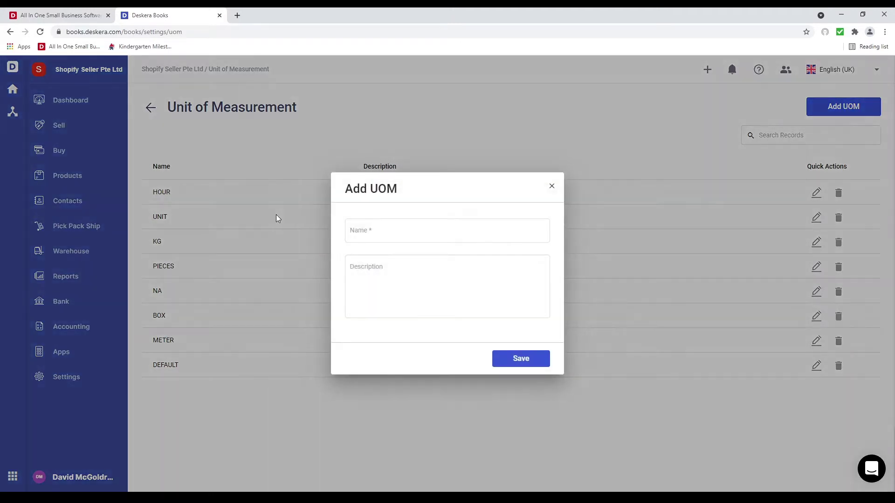
pyautogui.click(360, 236)
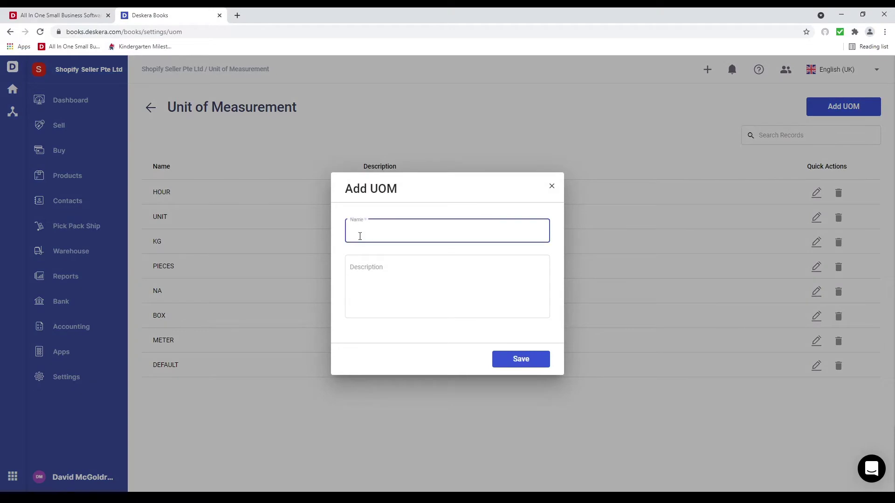
pyautogui.press('Tab')
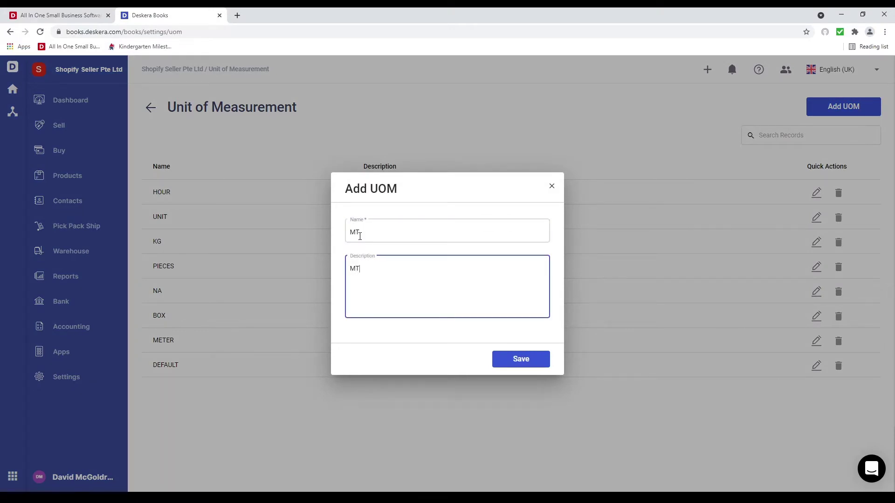
pyautogui.click(529, 362)
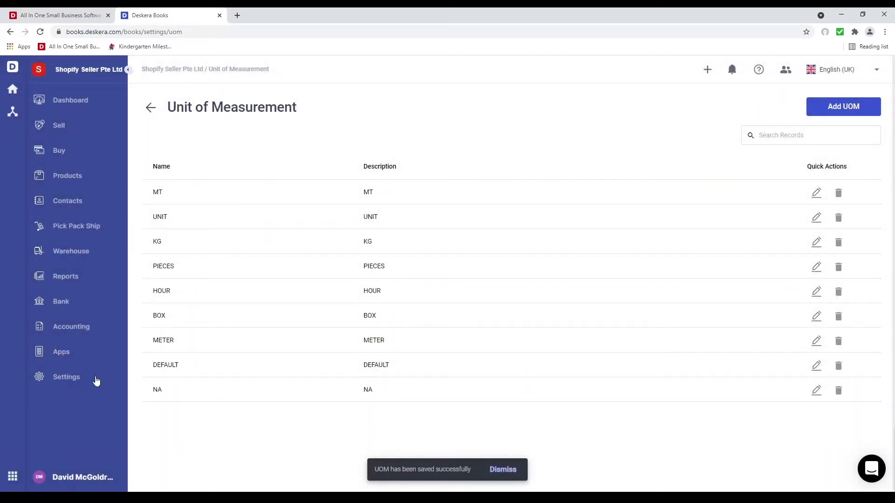
pyautogui.click(79, 380)
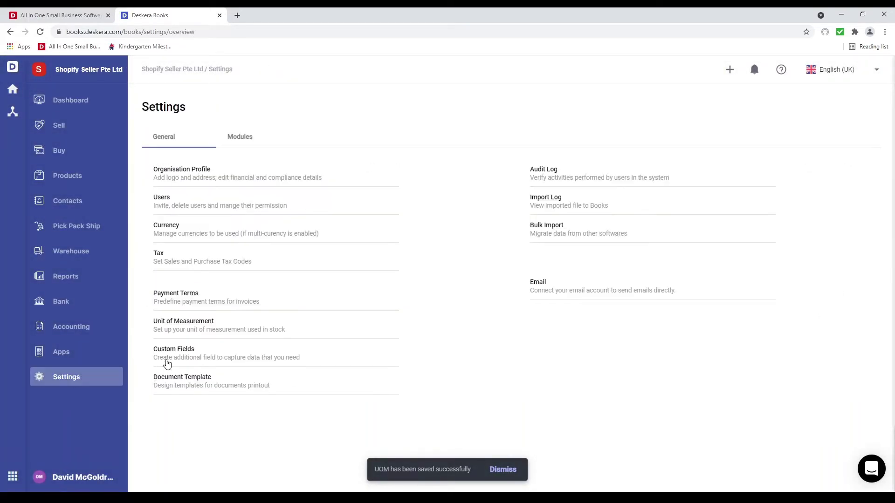
# Start a new custom text field named 'Additonal Remark' with max length 1000
pyautogui.click(170, 355)
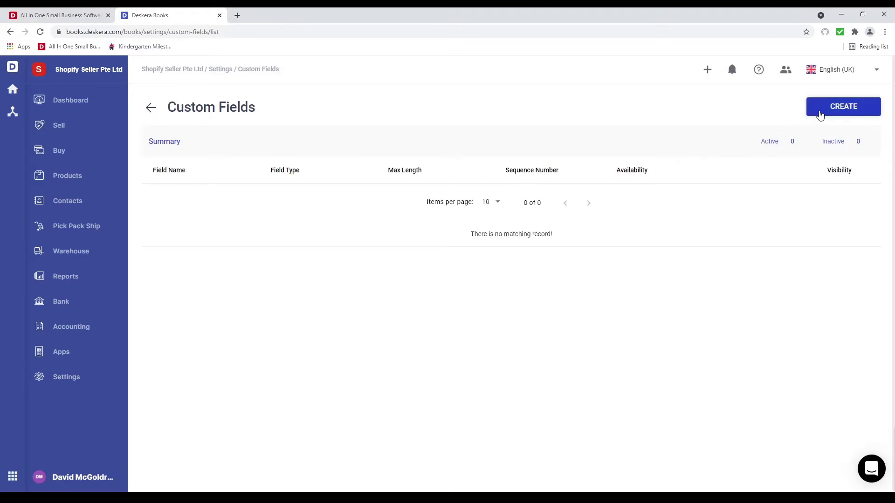
pyautogui.click(821, 116)
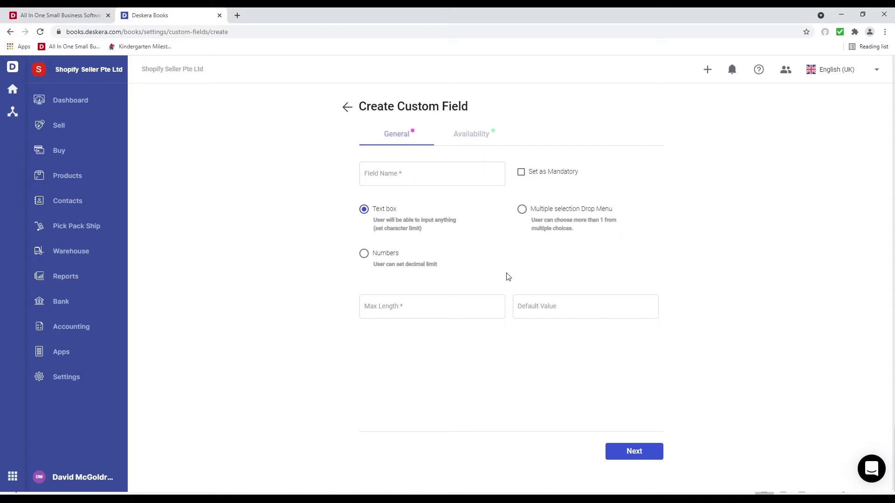
pyautogui.click(448, 176)
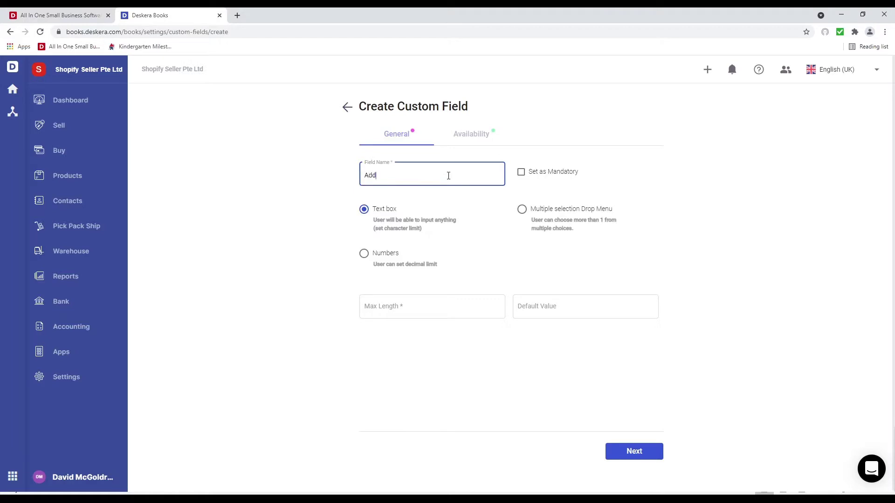
pyautogui.write('Additonal Remark')
pyautogui.click(443, 316)
pyautogui.write('100')
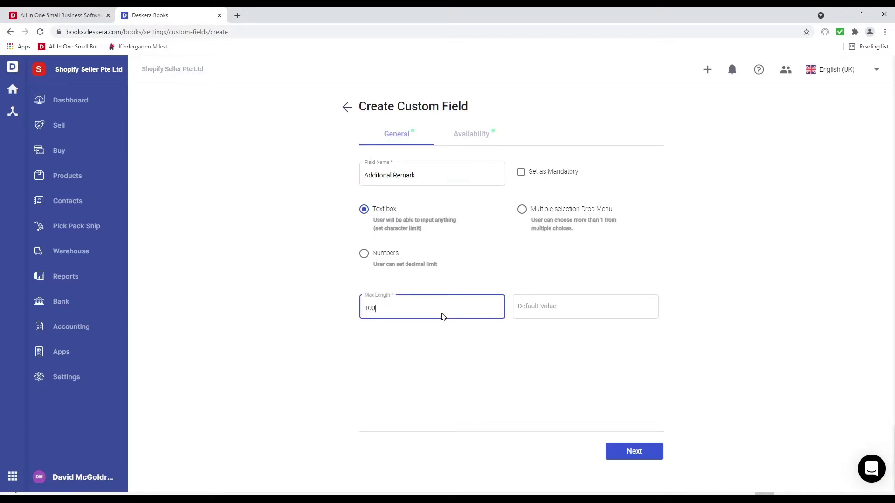
pyautogui.write('0')
# Make the field available on Quotation, Invoice, Bill and Purchase Order, and create it
pyautogui.click(459, 379)
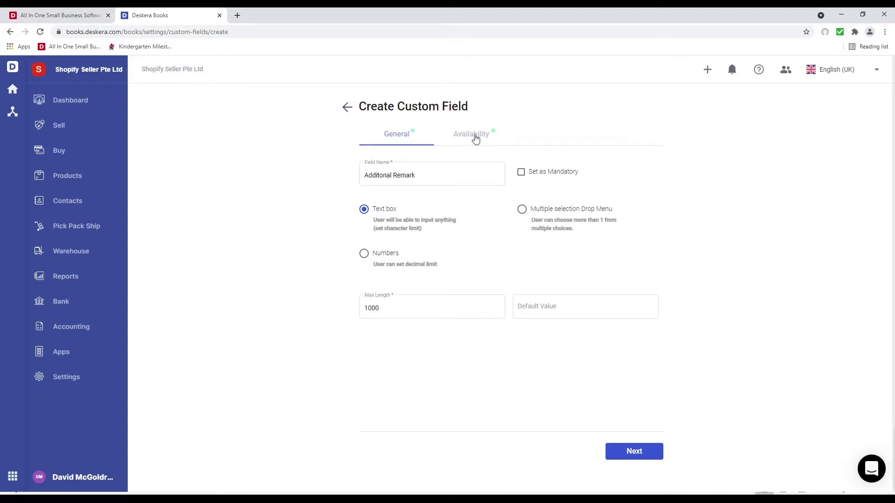
pyautogui.click(475, 138)
pyautogui.click(398, 280)
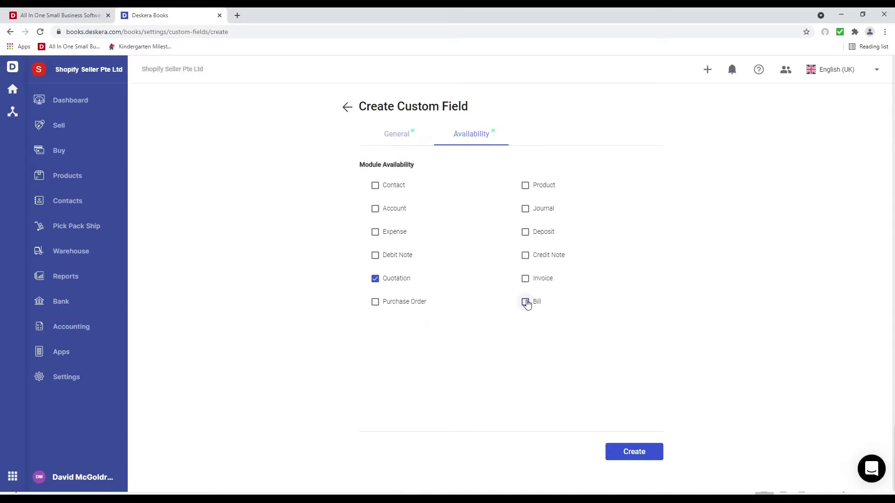
pyautogui.click(527, 303)
pyautogui.click(526, 281)
pyautogui.click(401, 308)
pyautogui.click(525, 280)
pyautogui.click(643, 449)
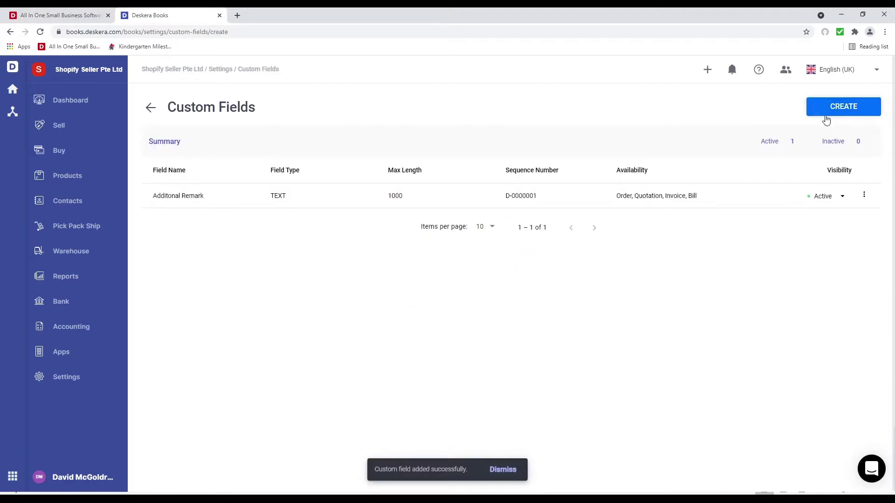
pyautogui.click(827, 107)
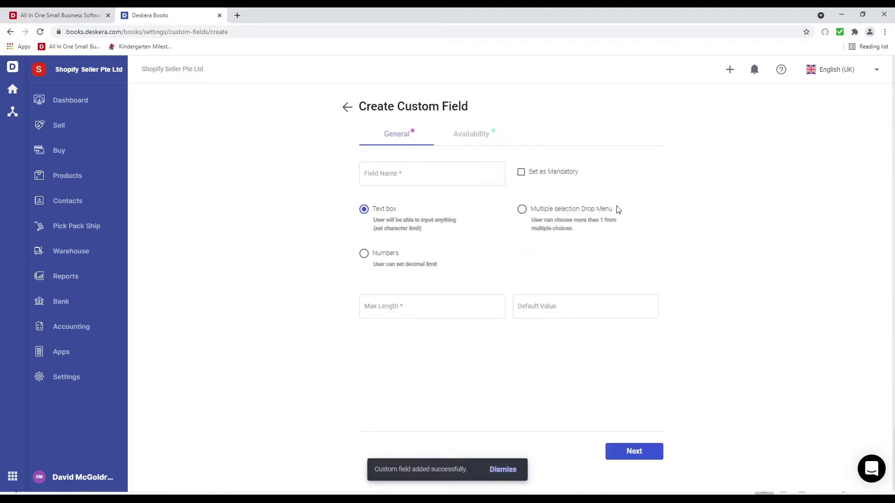
# Set up a dropdown custom field named Color with choices Blue, Black and Red
pyautogui.click(565, 212)
pyautogui.click(381, 176)
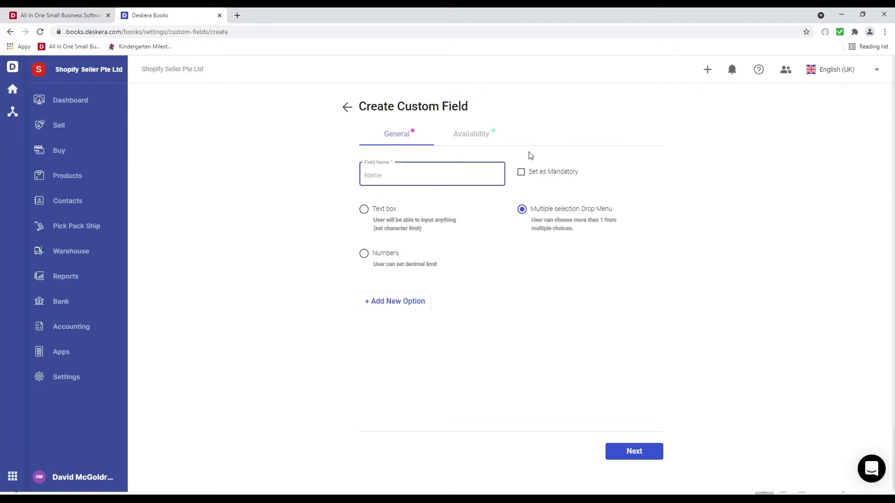
pyautogui.write('Color')
pyautogui.click(376, 303)
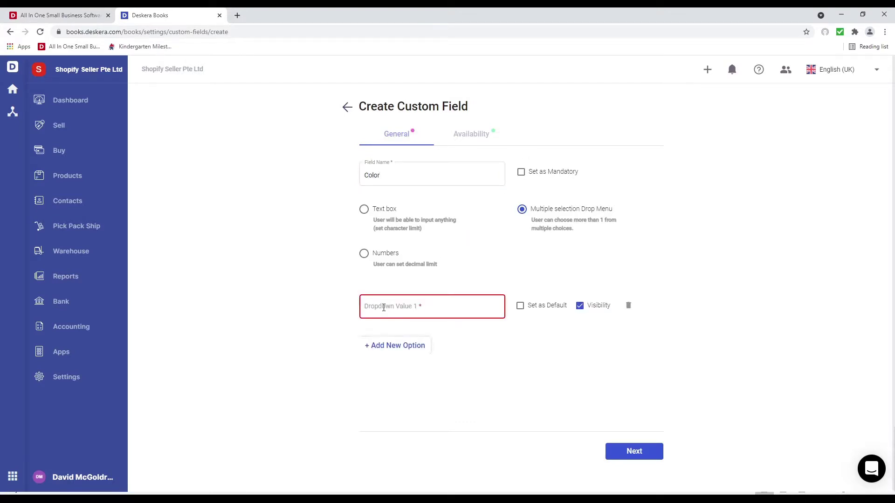
pyautogui.click(384, 308)
pyautogui.write('Blue')
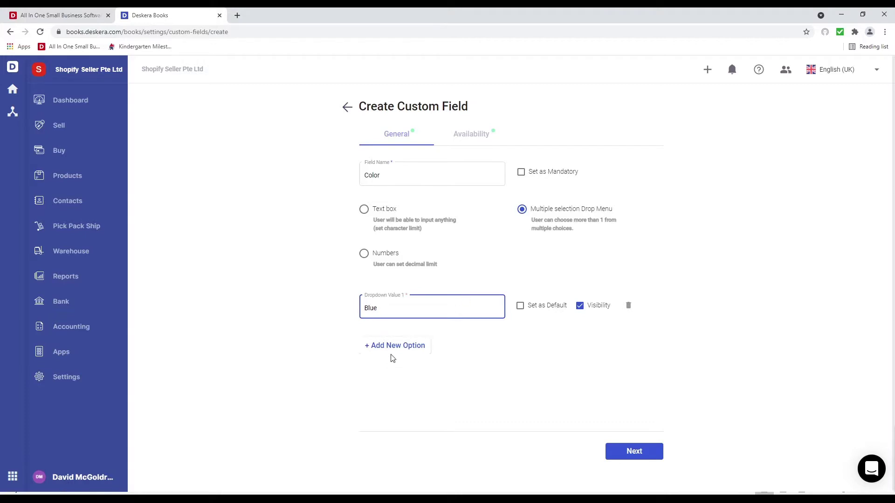
pyautogui.click(388, 350)
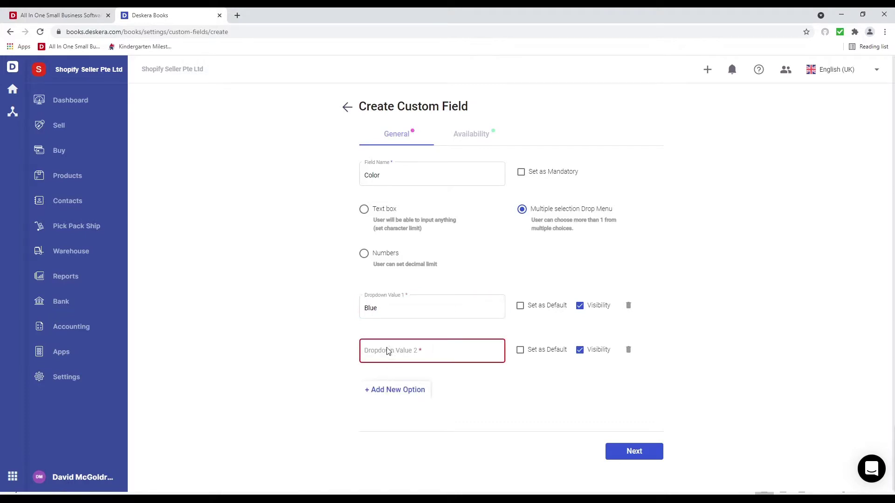
pyautogui.click(383, 353)
pyautogui.write('Black')
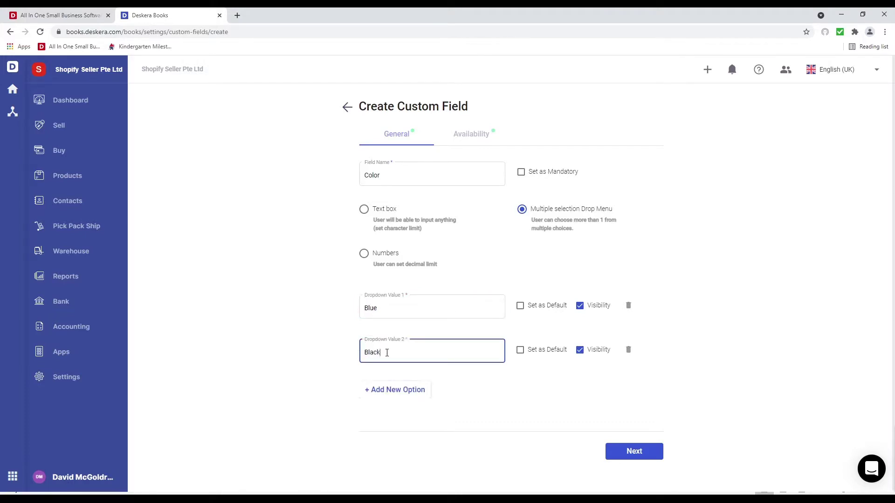
pyautogui.click(392, 391)
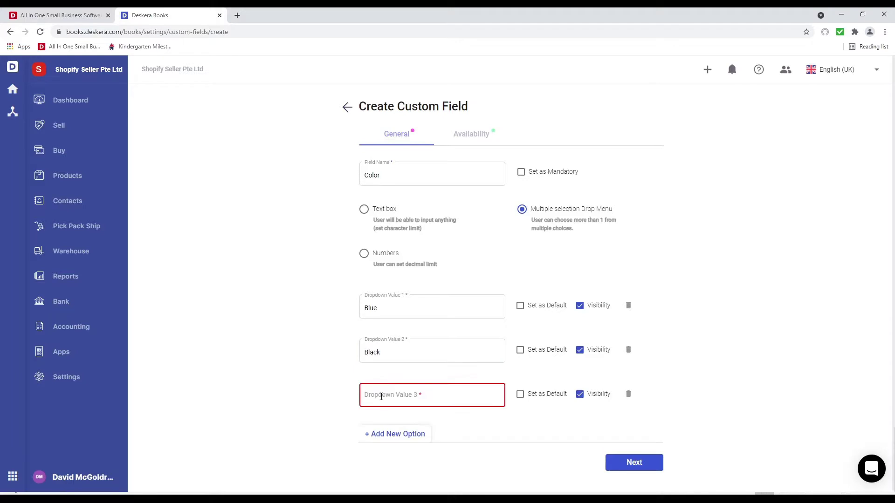
pyautogui.write('Red')
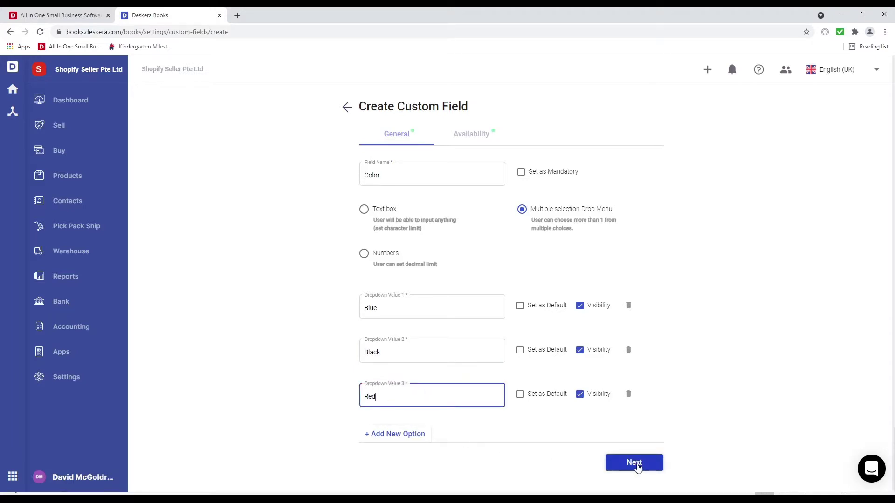
# Make the Color field available on Product and create it
pyautogui.click(634, 464)
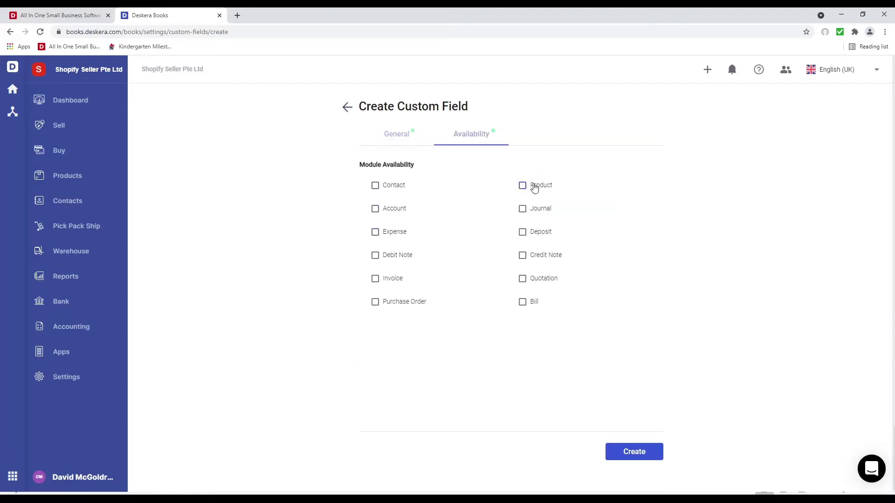
pyautogui.click(534, 187)
pyautogui.click(620, 454)
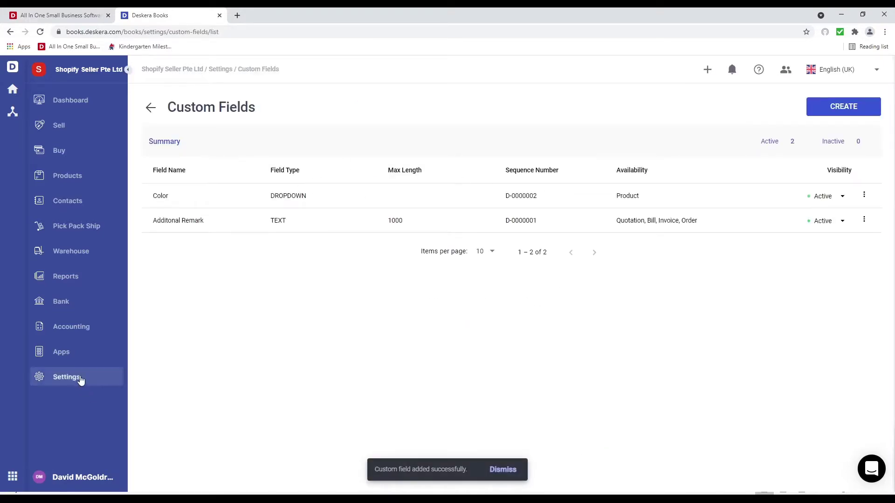
# View the Email account setup, then bring up the Sequence Number Setting page
pyautogui.click(82, 380)
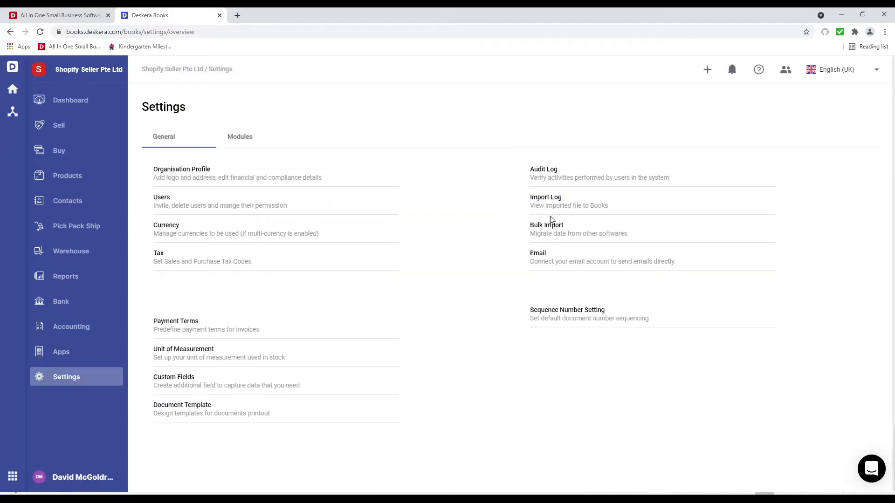
pyautogui.click(539, 258)
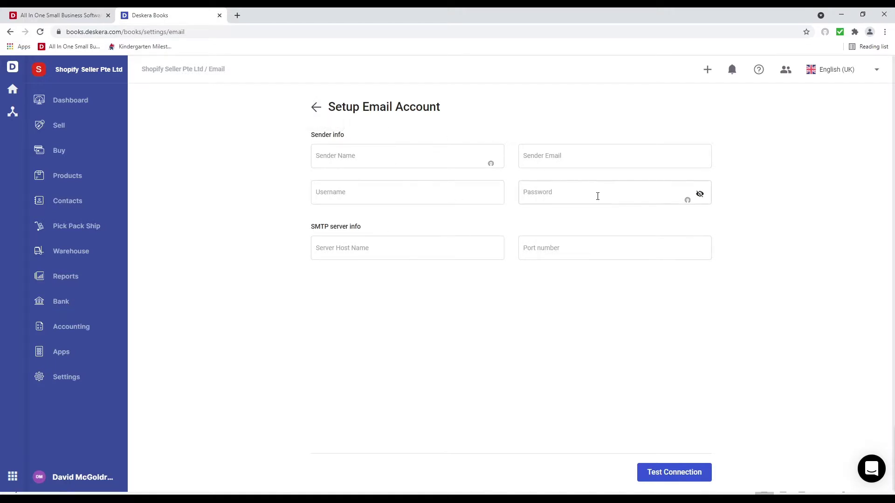
pyautogui.click(316, 106)
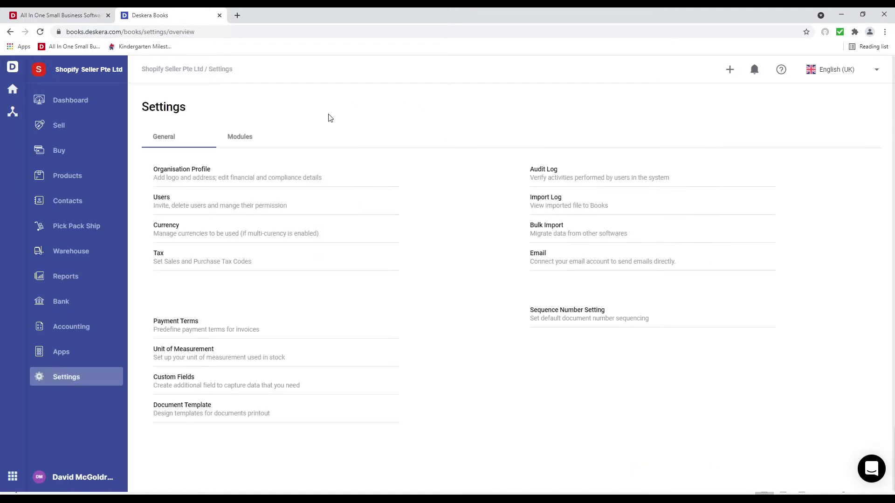
pyautogui.click(580, 314)
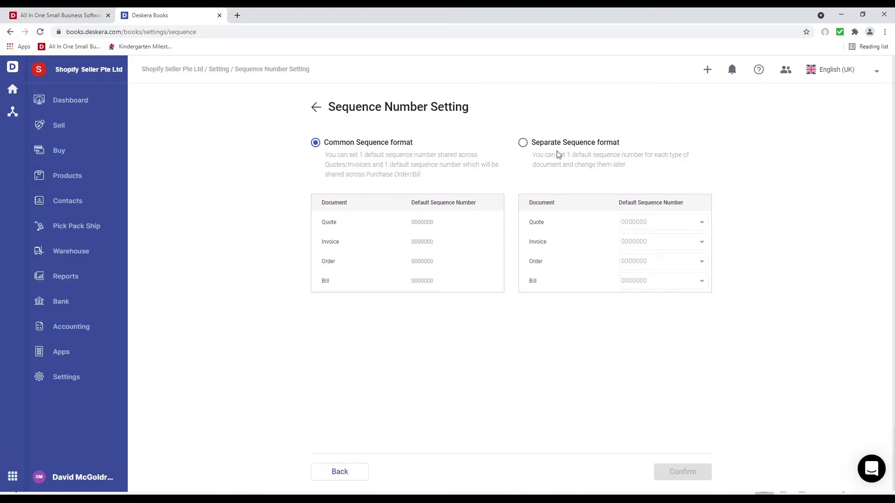
# Switch document numbering to Separate Sequence format with Q-, SI-, O- and PI- prefixes and confirm
pyautogui.click(523, 142)
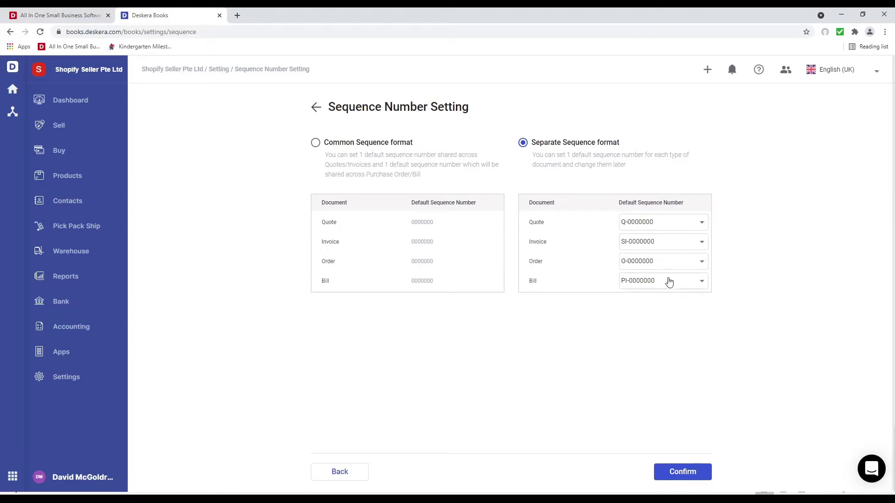
pyautogui.click(676, 228)
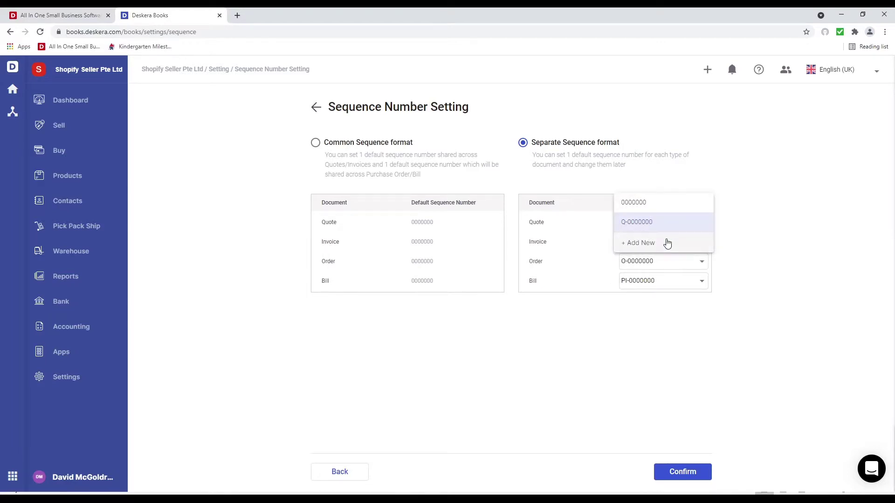
pyautogui.click(668, 243)
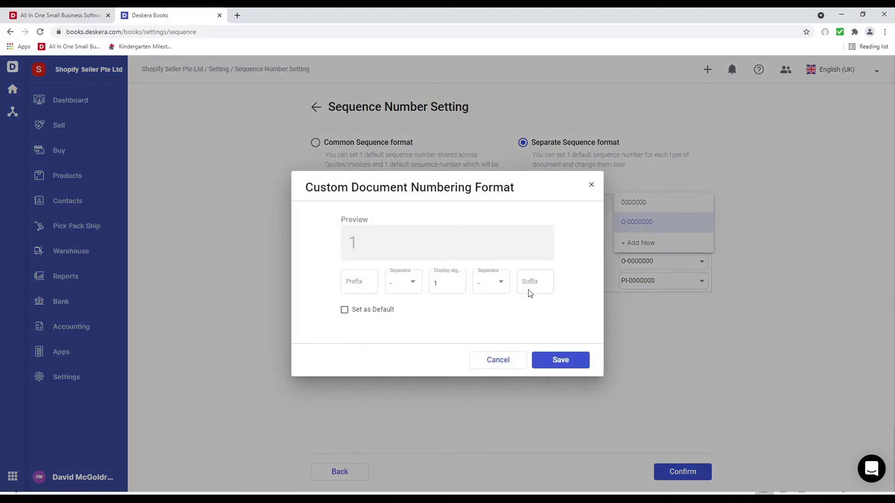
pyautogui.click(592, 185)
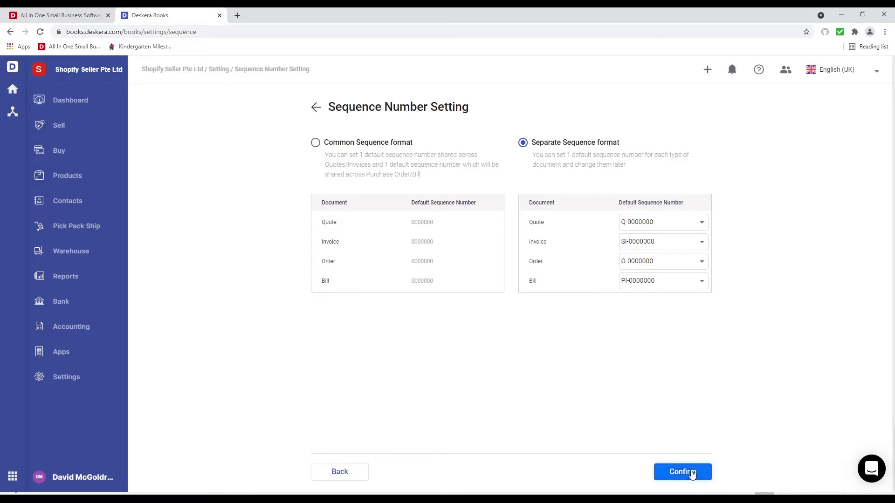
pyautogui.click(692, 474)
pyautogui.click(522, 319)
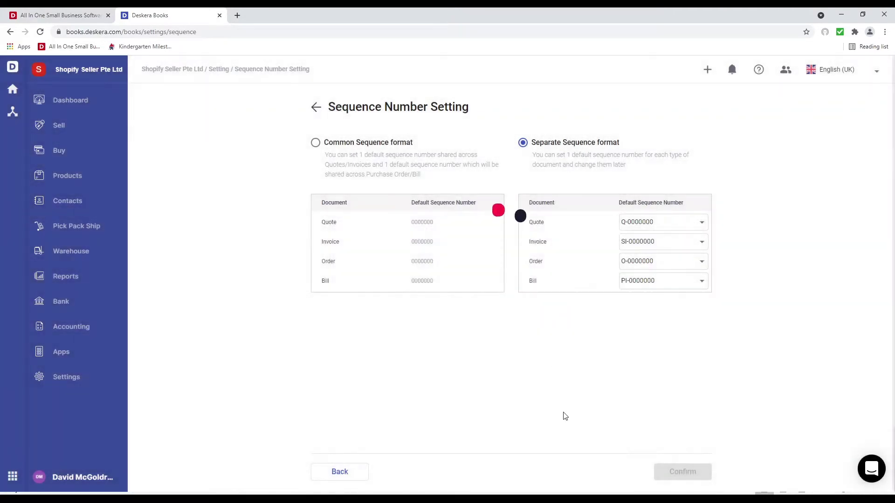
pyautogui.click(76, 359)
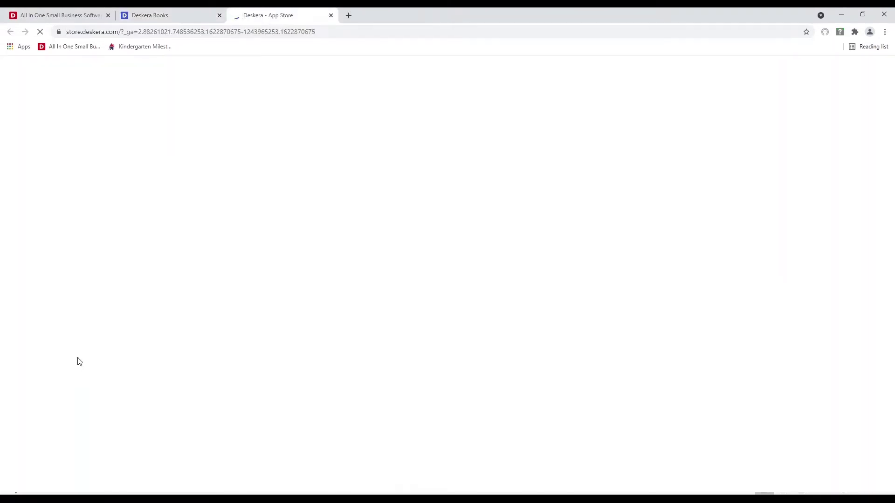
# Launch ECom from the App Store and authorize its Shopify setup with the Shopify Seller Pte Ltd organisation
pyautogui.scroll(-5, 555, 356)
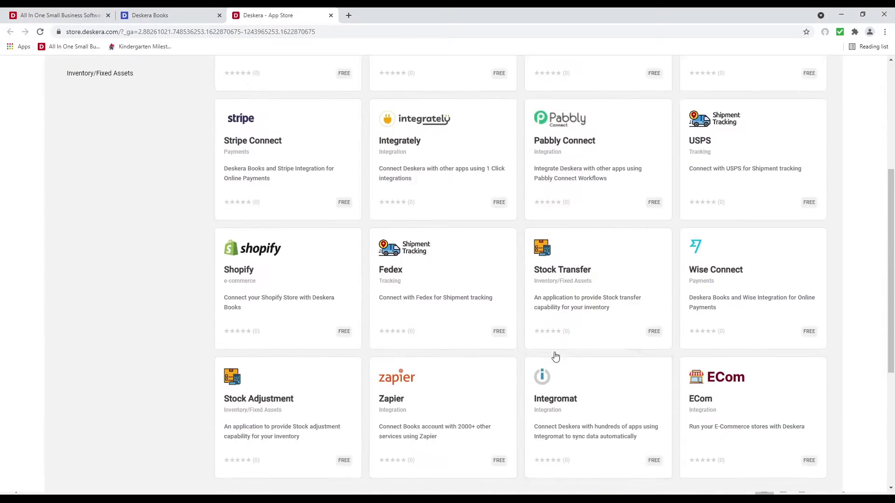
pyautogui.click(731, 368)
pyautogui.click(583, 182)
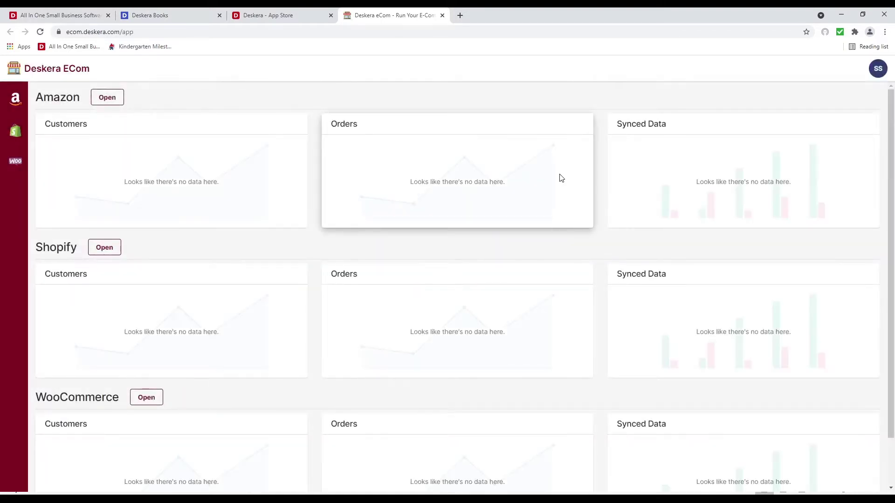
pyautogui.click(16, 134)
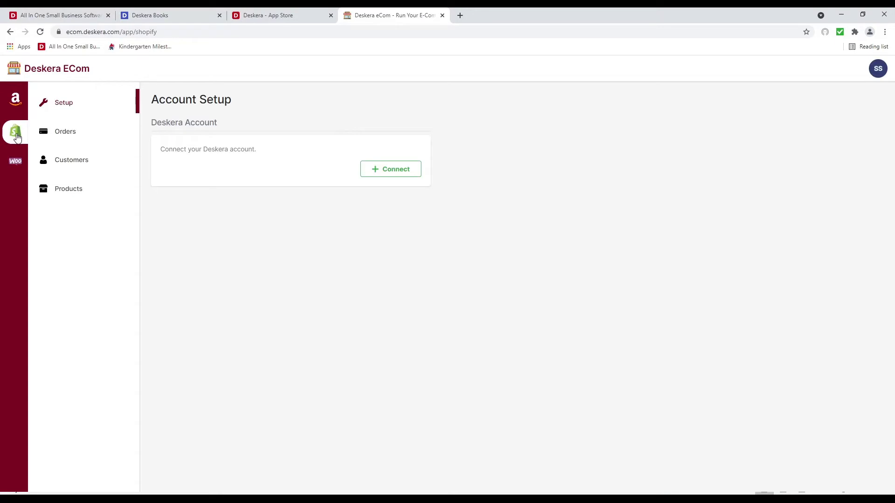
pyautogui.click(393, 172)
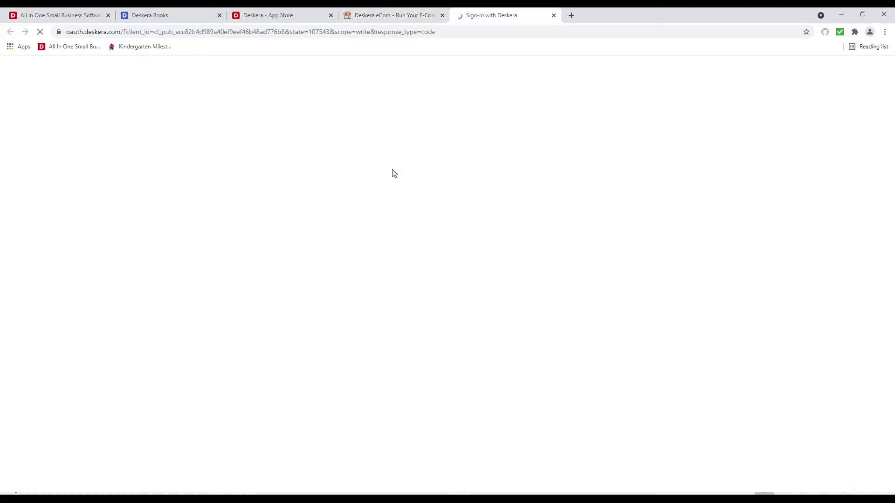
pyautogui.click(425, 290)
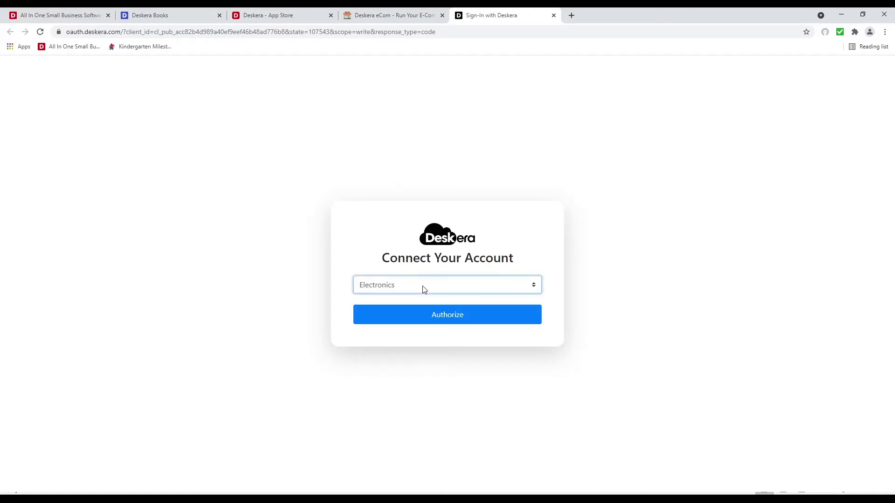
pyautogui.click(431, 320)
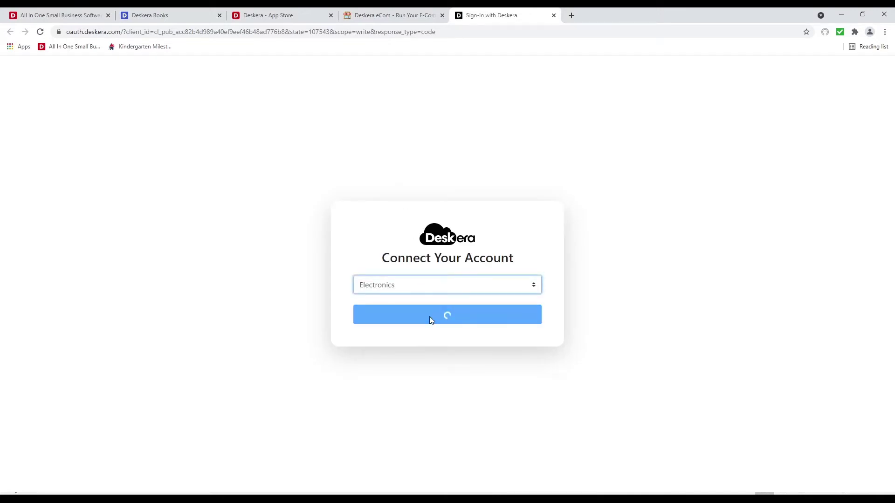
pyautogui.click(426, 322)
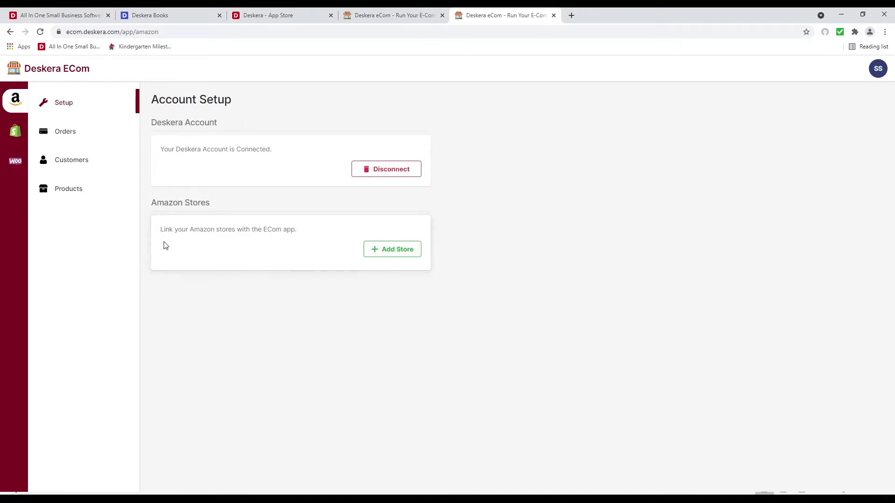
# Bring up the Connect Shopify Store form and switch to the Shoes Demo 101 Shopify admin
pyautogui.click(55, 163)
pyautogui.click(16, 132)
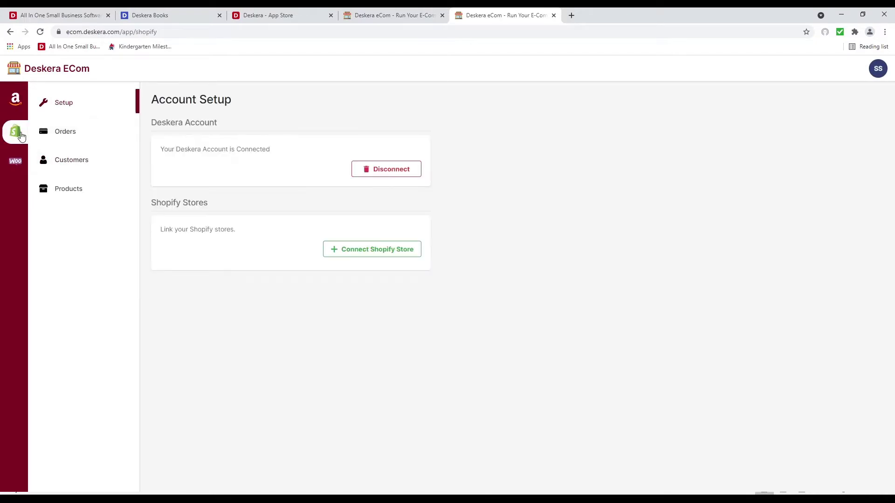
pyautogui.click(363, 256)
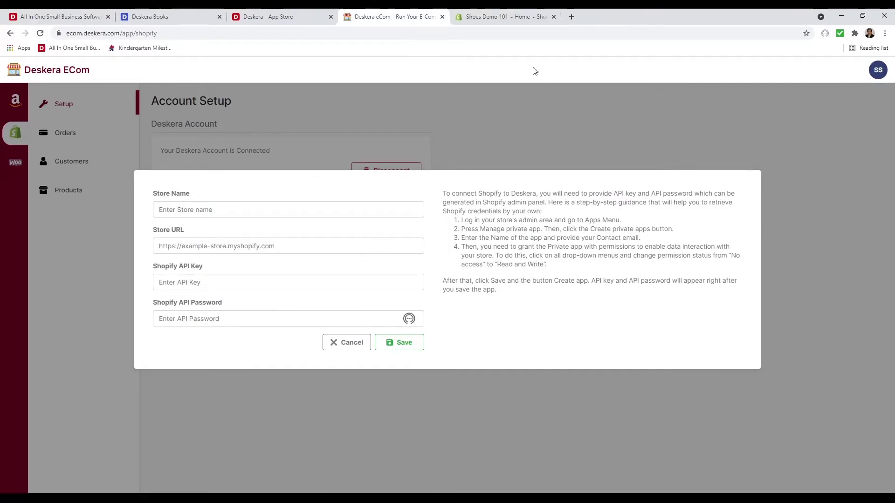
pyautogui.click(494, 16)
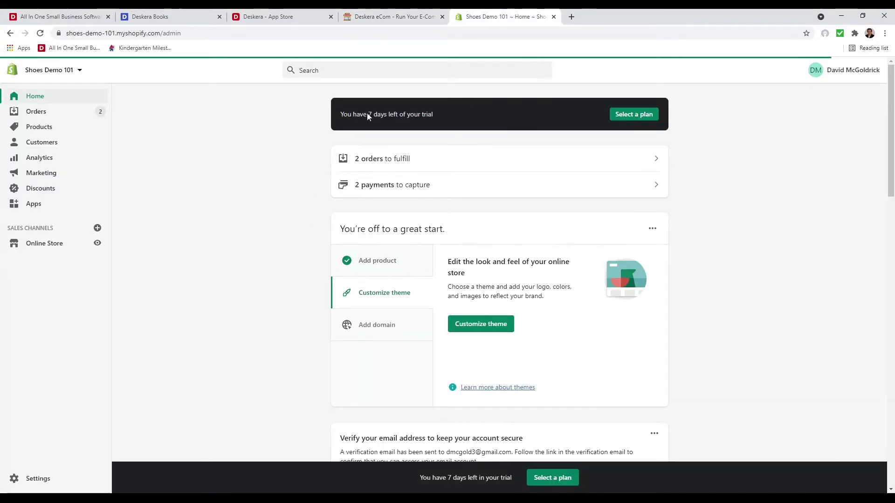
# Start a new private app named 'Deskera Test 101' and enter the developer e-mail
pyautogui.click(31, 205)
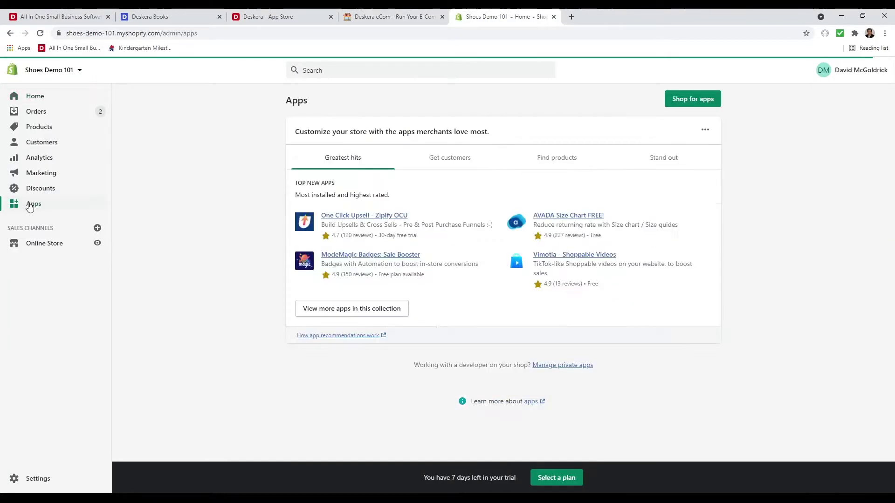
pyautogui.click(562, 366)
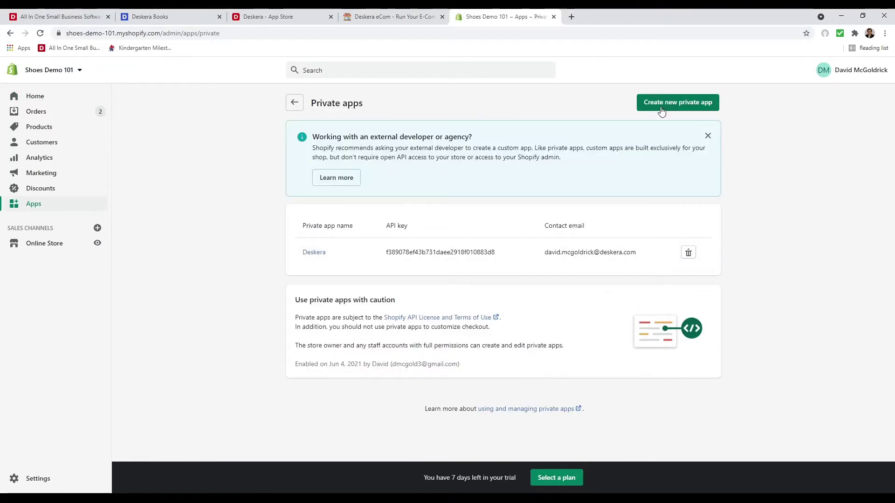
pyautogui.click(663, 105)
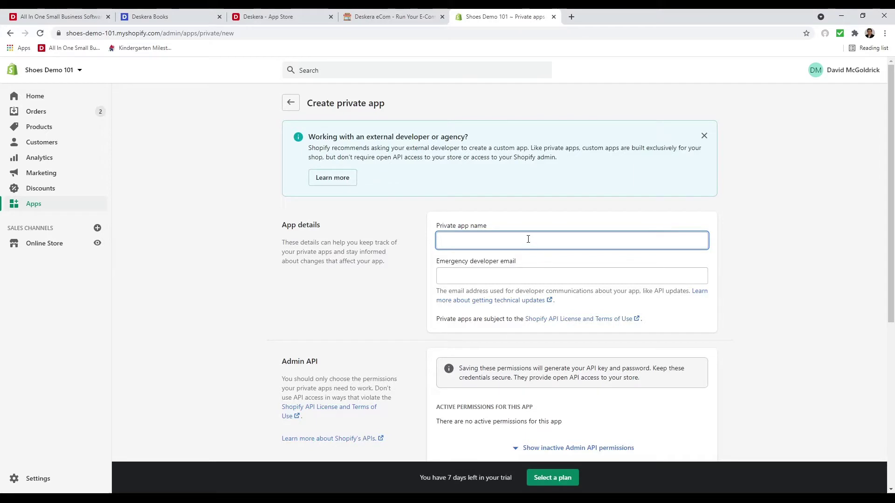
pyautogui.write('Deskera Te')
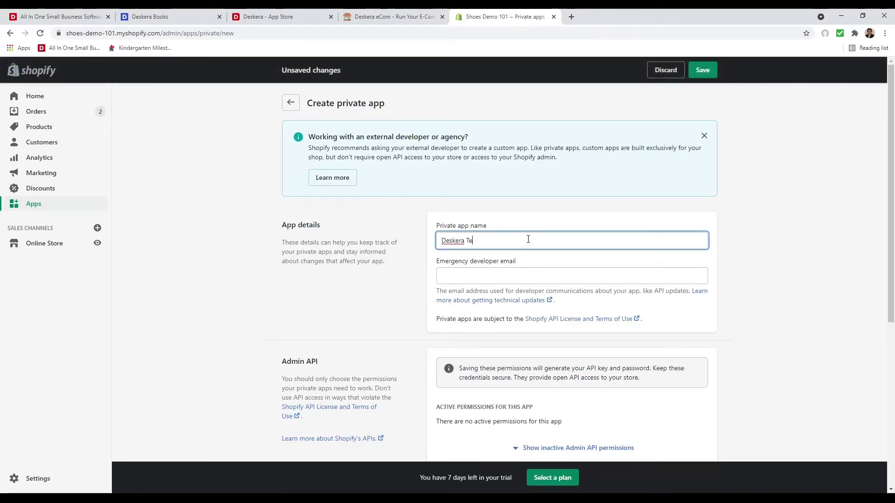
pyautogui.write('st 101')
pyautogui.press('Tab')
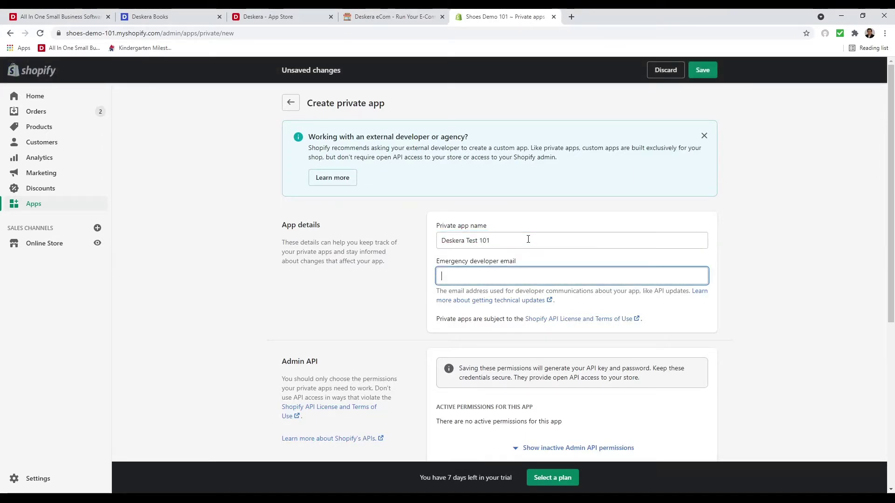
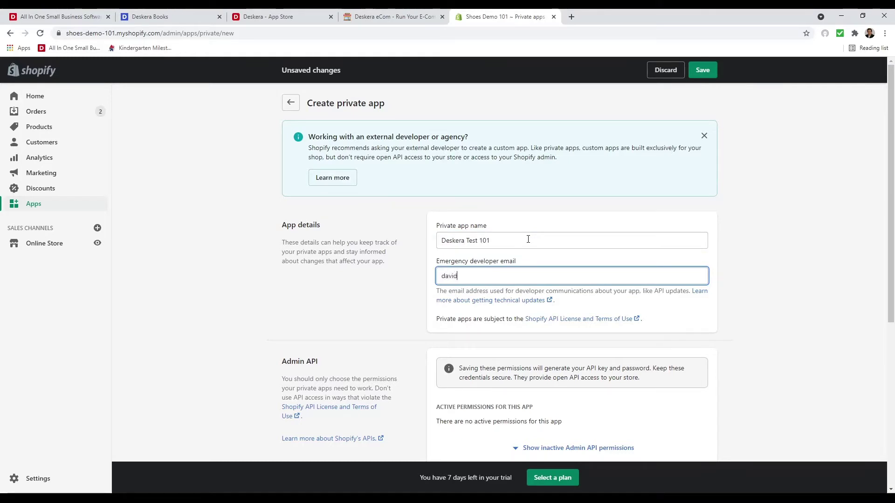
# Give Analytics read access, and Assigned fulfillment orders and Customers read and write access
pyautogui.scroll(-4, 524, 310)
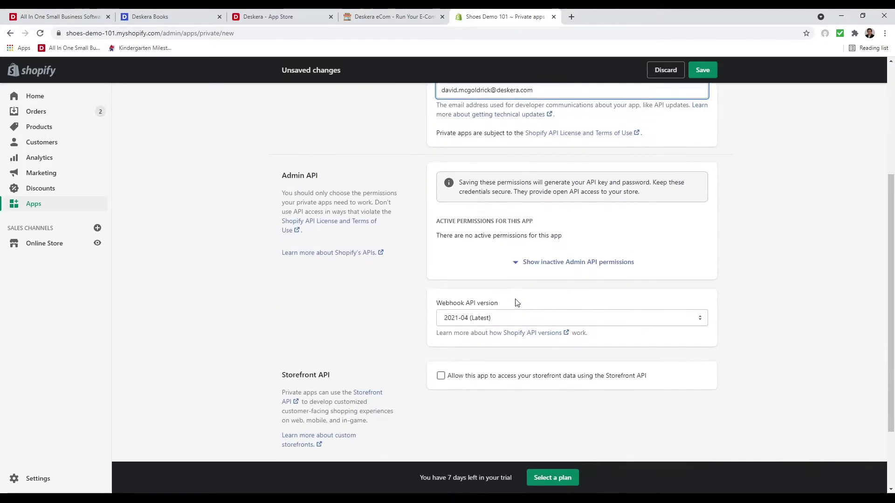
pyautogui.click(566, 268)
pyautogui.click(697, 281)
pyautogui.click(690, 302)
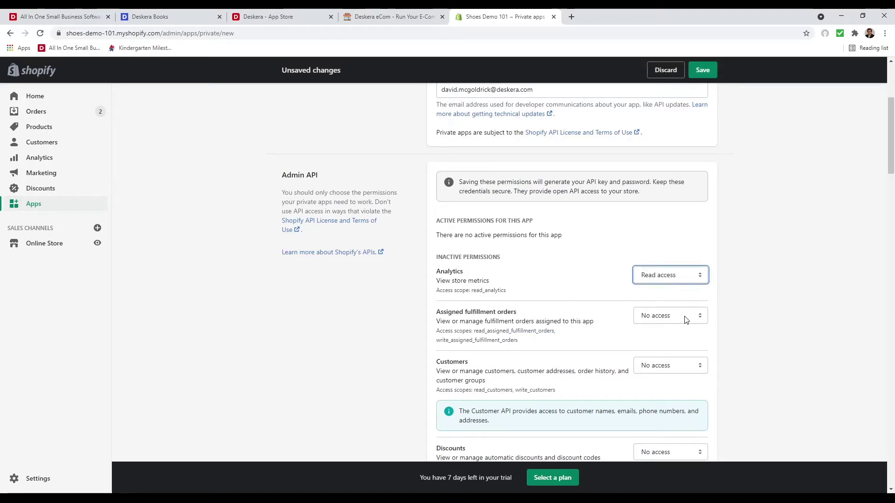
pyautogui.click(686, 320)
pyautogui.click(682, 350)
pyautogui.click(683, 366)
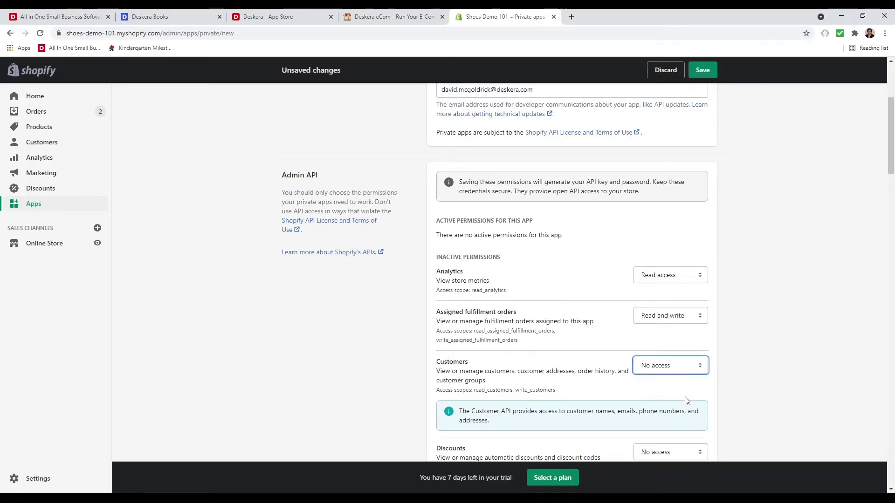
pyautogui.click(688, 401)
pyautogui.scroll(-4, 681, 326)
pyautogui.click(675, 270)
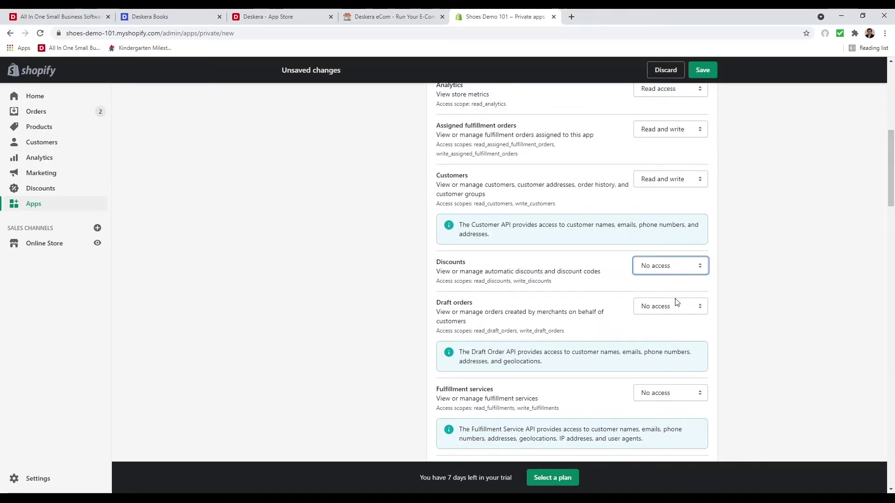
# Give Discounts, Fulfillment services and Draft orders read and write access
pyautogui.click(675, 302)
pyautogui.click(676, 310)
pyautogui.click(673, 393)
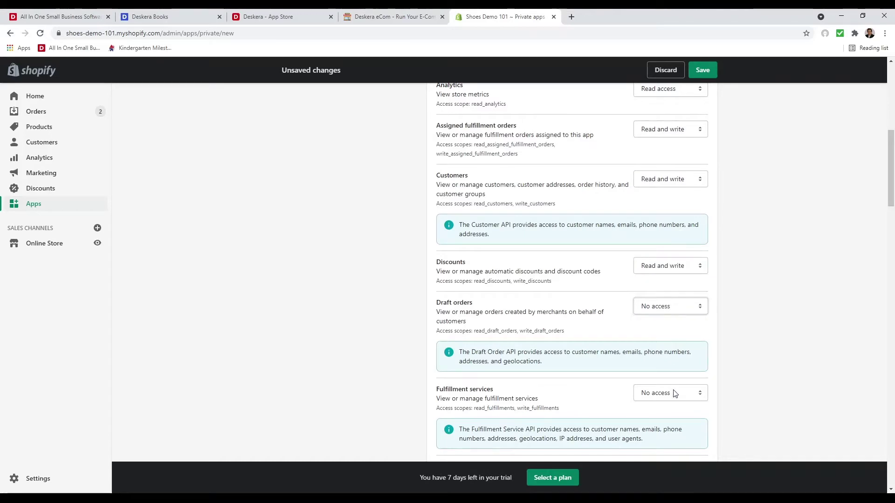
pyautogui.click(679, 427)
pyautogui.click(656, 308)
pyautogui.click(665, 344)
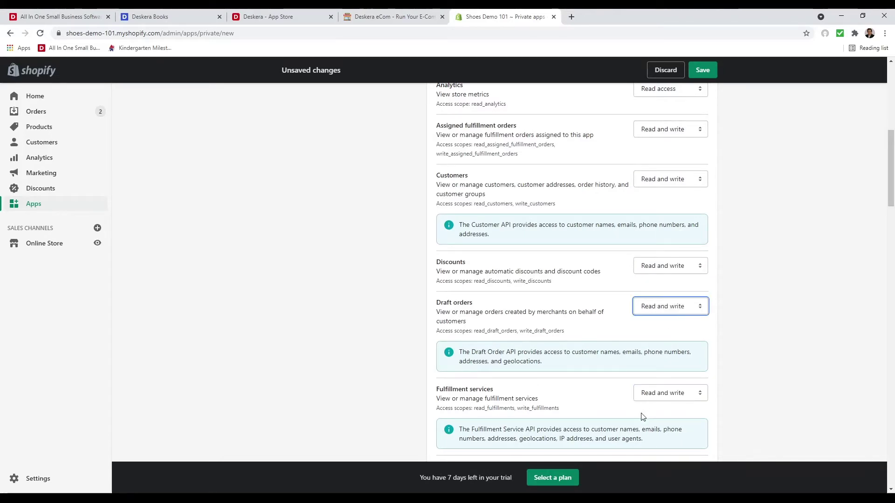
# Give GDPR data requests read access; Gift cards, Inventory and Kit Skills read and write
pyautogui.scroll(-4, 644, 417)
pyautogui.click(656, 292)
pyautogui.click(658, 322)
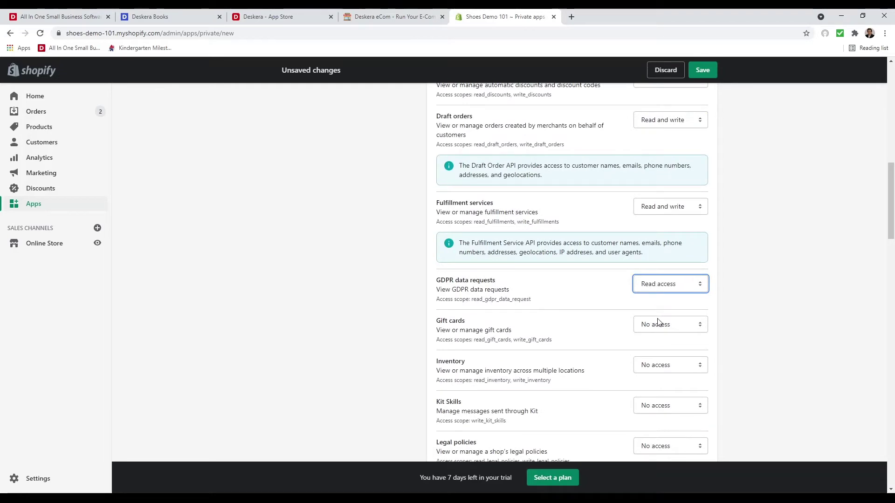
pyautogui.click(657, 324)
pyautogui.click(663, 367)
pyautogui.click(664, 367)
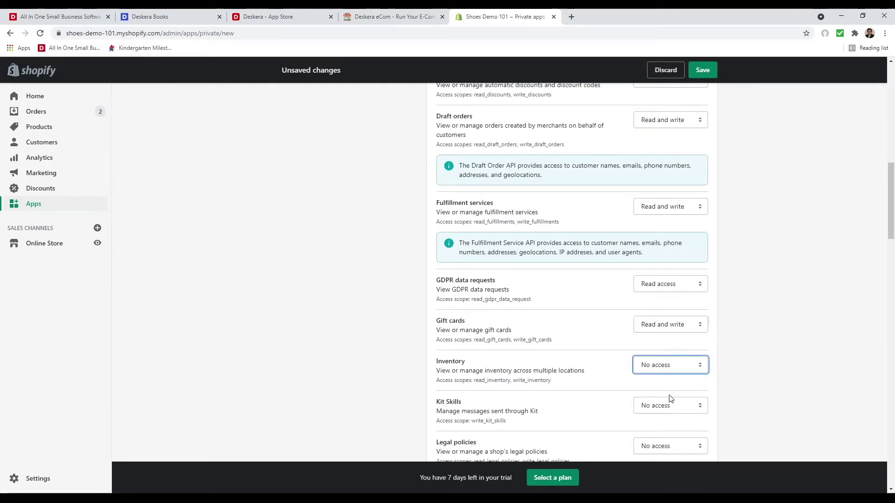
pyautogui.click(671, 398)
pyautogui.click(667, 407)
pyautogui.click(675, 429)
pyautogui.scroll(-4, 664, 392)
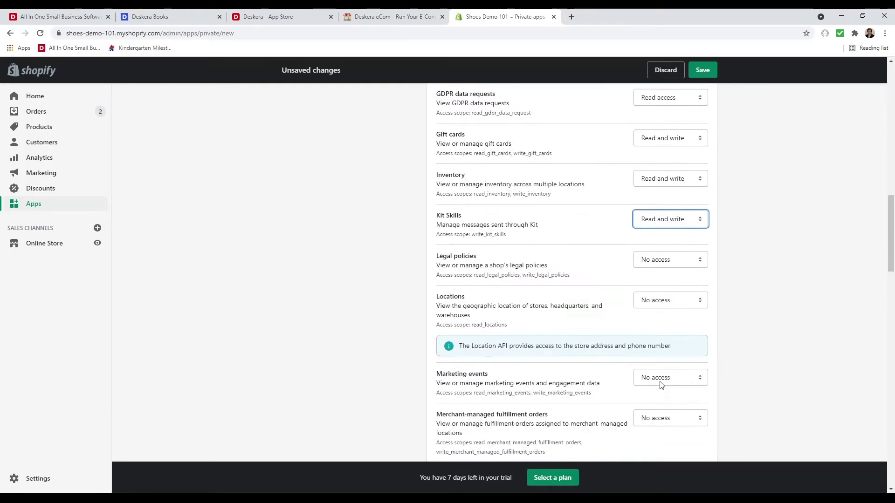
pyautogui.click(660, 261)
# Give Legal policies read and write, Locations read, and Merchant-managed fulfillment orders read and write
pyautogui.click(659, 299)
pyautogui.click(660, 307)
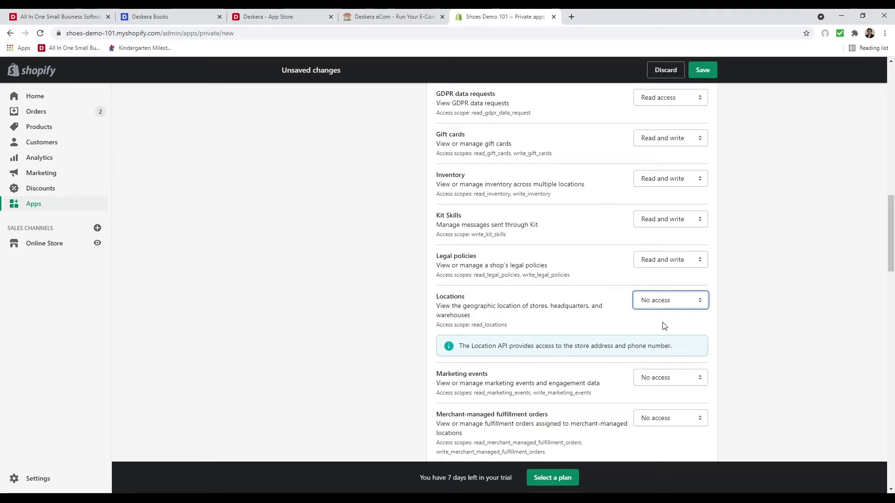
pyautogui.click(664, 325)
pyautogui.click(668, 380)
pyautogui.press('Tab')
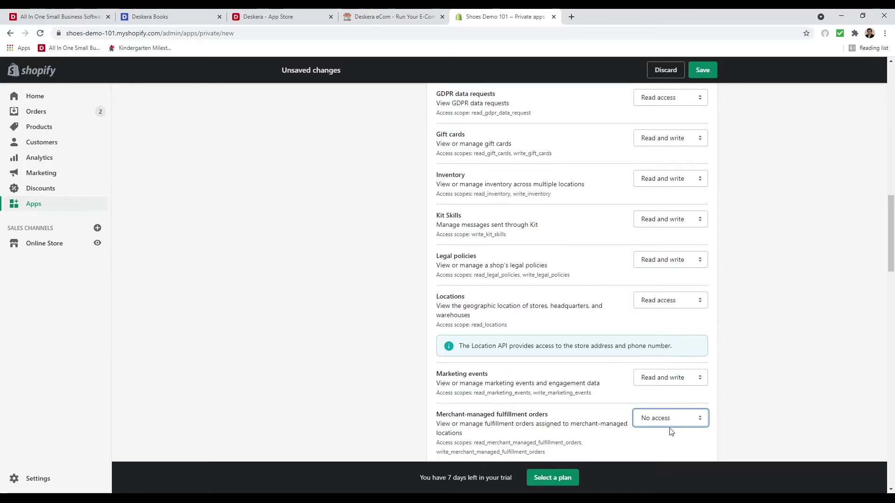
pyautogui.press('Down')
pyautogui.press('Down')
# Give Online Store pages and Order editing read and write access
pyautogui.scroll(-5, 671, 434)
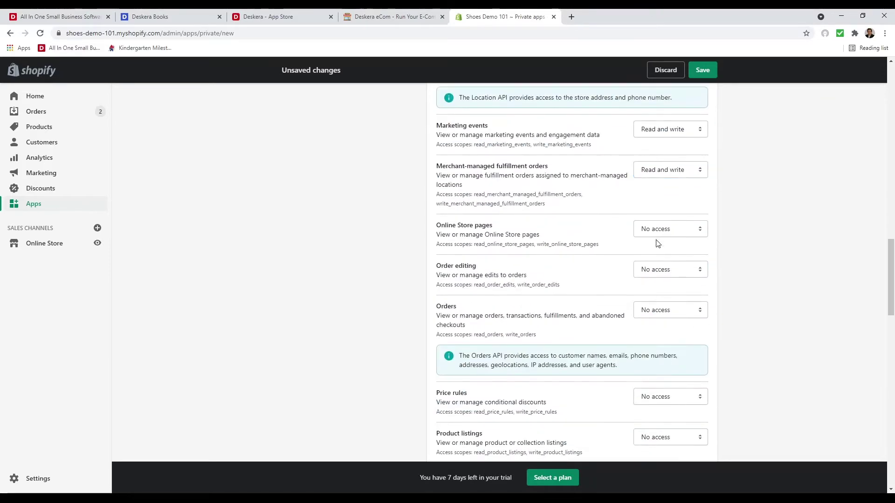
pyautogui.click(660, 232)
pyautogui.press('Down')
pyautogui.press('Down')
pyautogui.press('Tab')
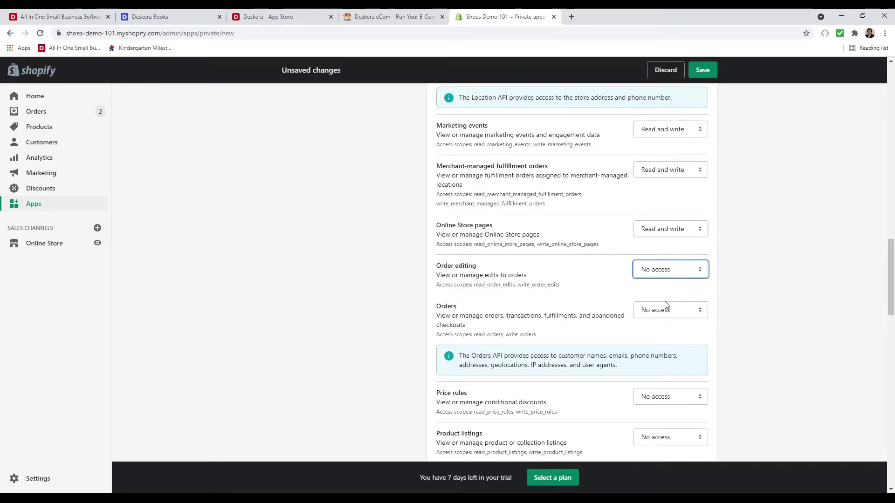
pyautogui.press('Down')
pyautogui.press('Down')
pyautogui.press('Tab')
pyautogui.scroll(-4, 660, 369)
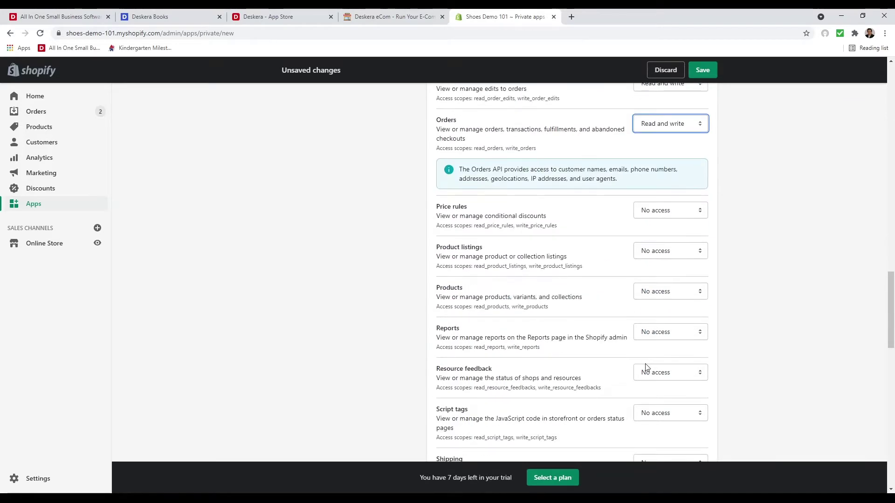
# Give Price rules, Product listings, Products and Reports read and write access
pyautogui.click(676, 213)
pyautogui.press('Down')
pyautogui.press('Down')
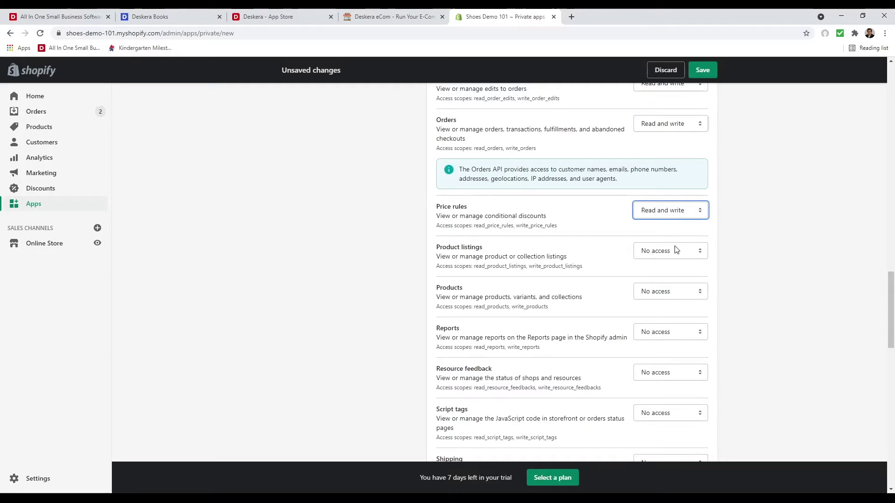
pyautogui.press('Tab')
pyautogui.press('Down')
pyautogui.press('Down')
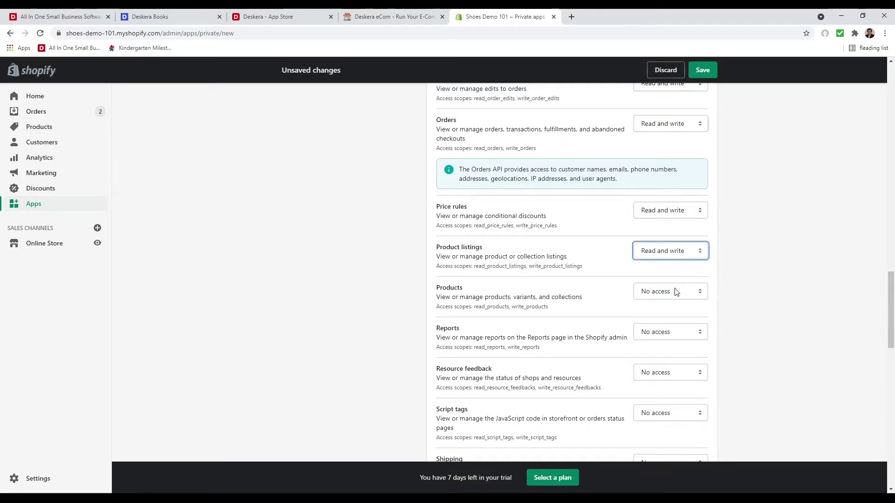
pyautogui.press('Tab')
pyautogui.press('Down')
pyautogui.press('Down')
pyautogui.press('Tab')
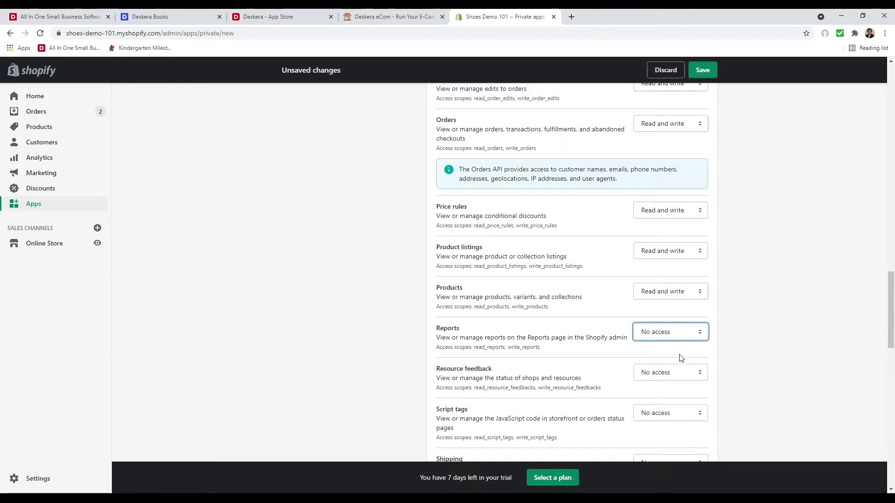
pyautogui.press('Down')
pyautogui.press('Down')
# Give Resource feedback, Script tags, Shipping and Shop locale read and write; Shopify Payments accounts read
pyautogui.press('Tab')
pyautogui.press('Tab')
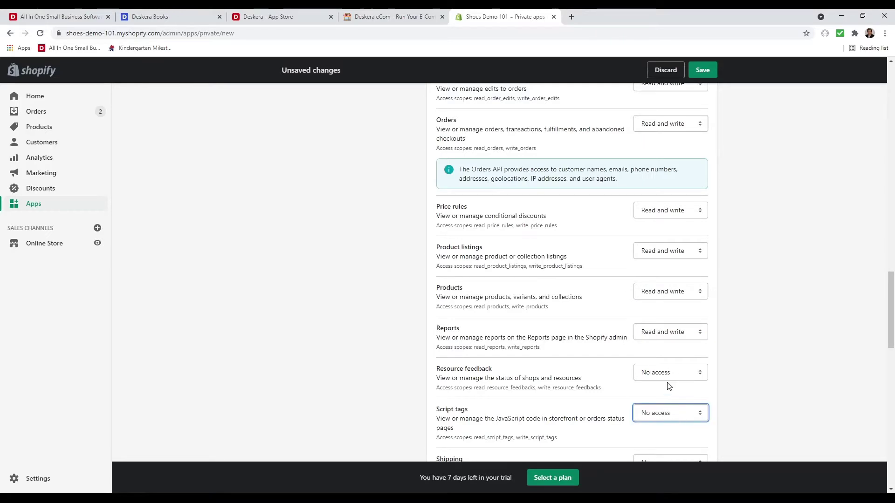
pyautogui.hotkey('shift', 'Tab')
pyautogui.press('Down')
pyautogui.press('Down')
pyautogui.press('Tab')
pyautogui.press('Down')
pyautogui.press('Down')
pyautogui.scroll(-4, 671, 419)
pyautogui.press('Tab')
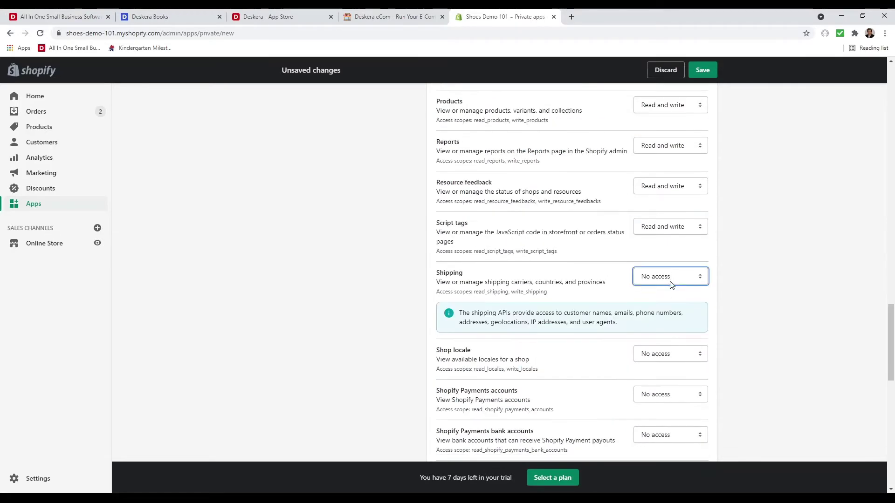
pyautogui.press('Down')
pyautogui.press('Down')
pyautogui.press('Tab')
pyautogui.press('Down')
pyautogui.press('Down')
pyautogui.press('Tab')
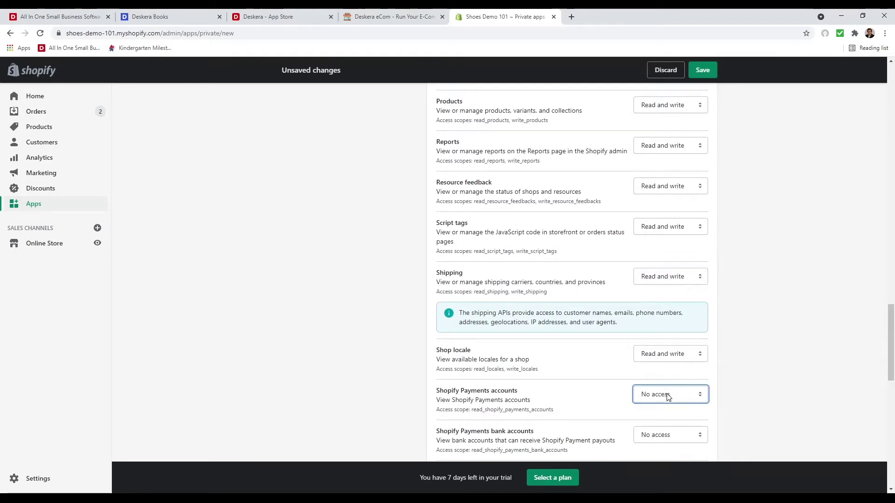
pyautogui.press('Down')
# Give Shopify Payments bank accounts, disputes and payouts read access
pyautogui.press('Tab')
pyautogui.scroll(-1, 666, 438)
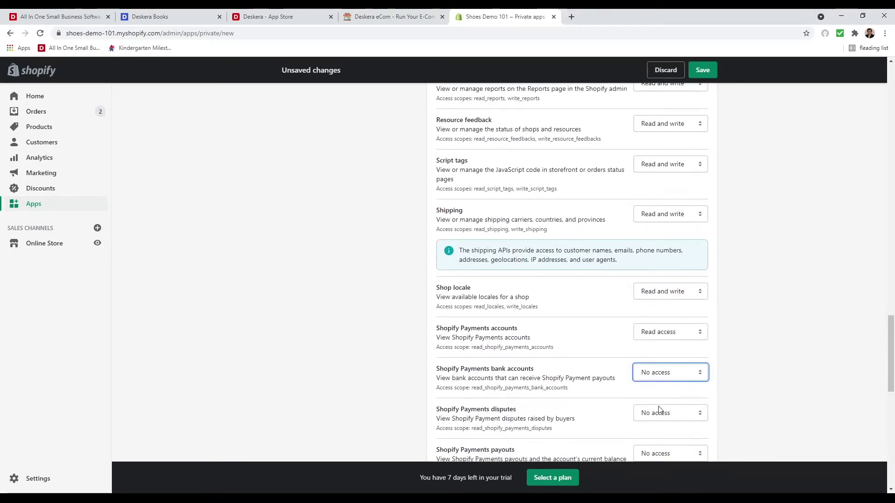
pyautogui.press('Tab')
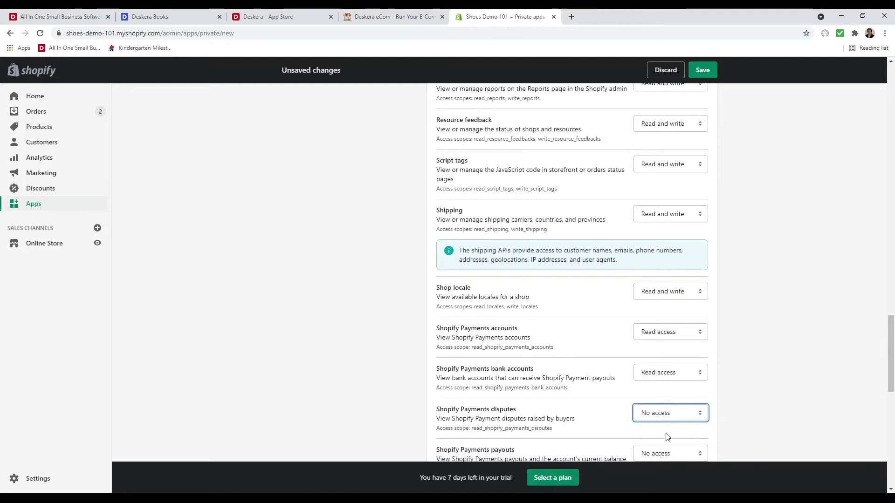
pyautogui.press('Down')
pyautogui.scroll(-3, 666, 436)
pyautogui.press('Tab')
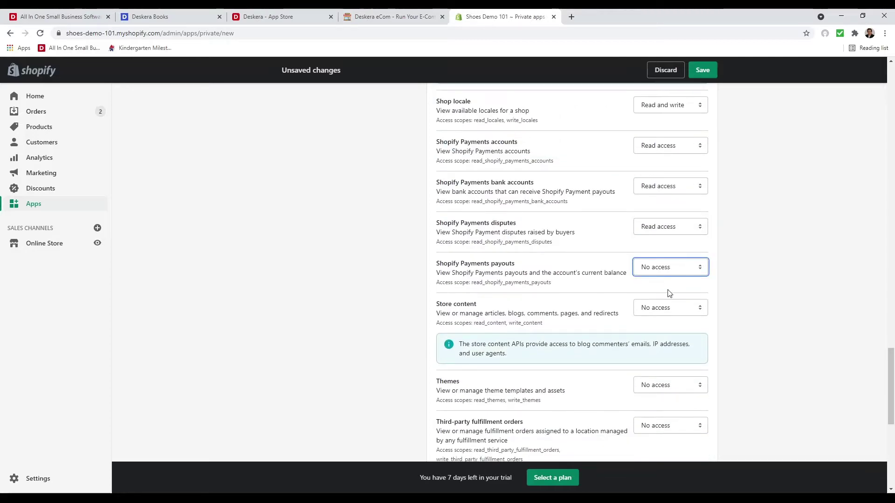
pyautogui.press('Down')
# Give Themes, Store content, Third-party fulfillment orders and Translations read and write access
pyautogui.press('Tab')
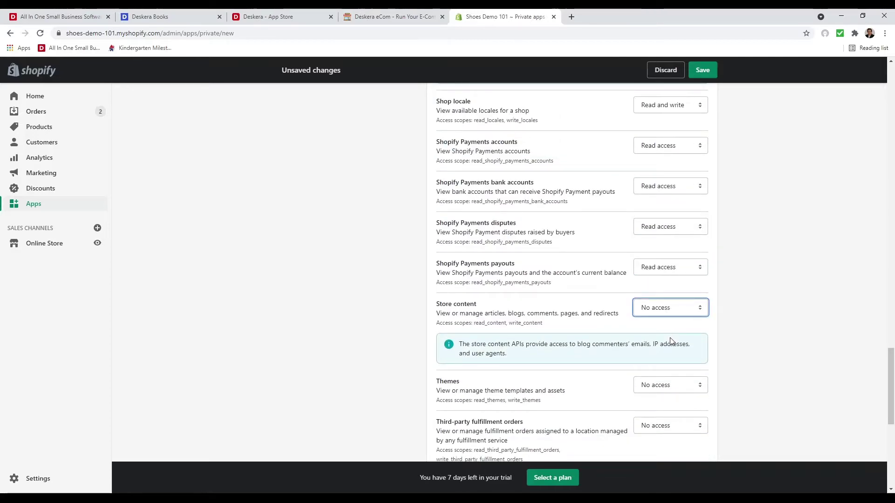
pyautogui.press('Down')
pyautogui.press('Down')
pyautogui.press('Tab')
pyautogui.scroll(-5, 676, 407)
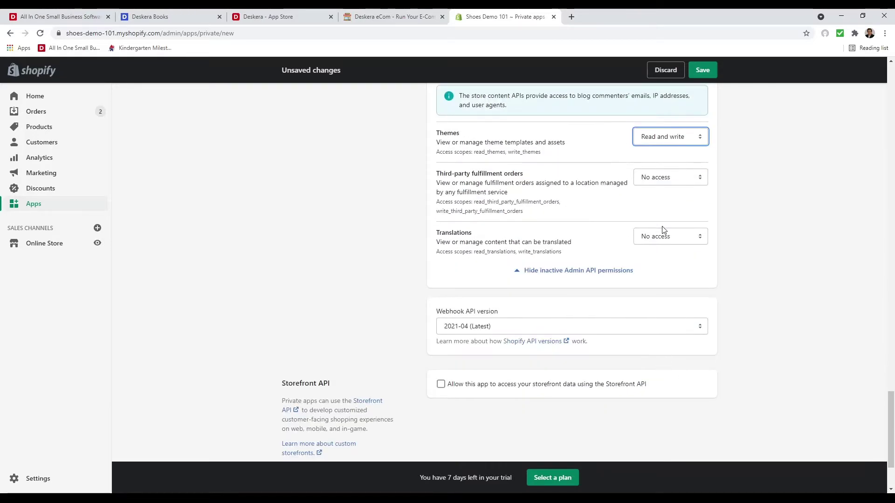
pyautogui.press('Tab')
pyautogui.press('Down')
pyautogui.press('Down')
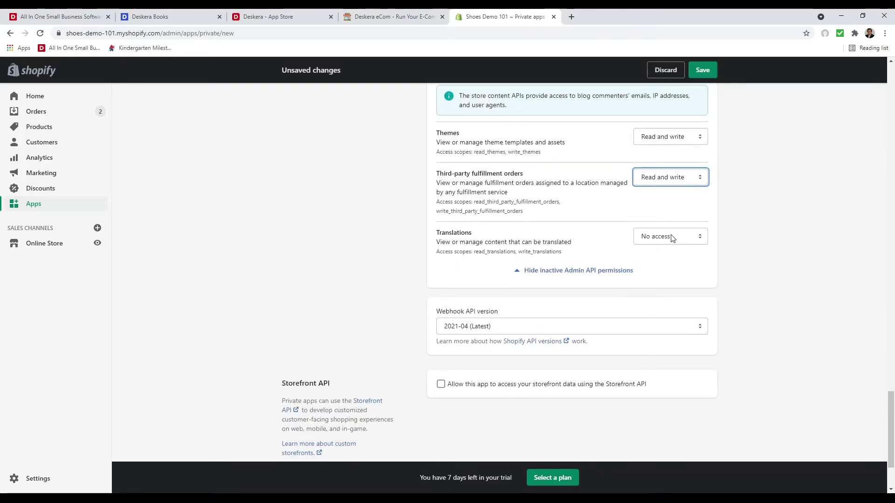
pyautogui.press('Tab')
pyautogui.press('Down')
pyautogui.press('Down')
pyautogui.scroll(-2, 653, 317)
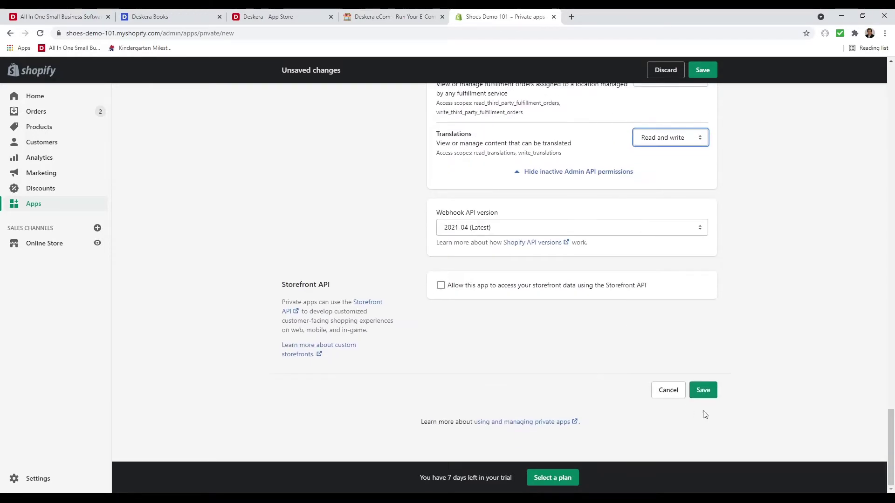
# Save and confirm the Deskera Test 101 app, review its API credentials, then go back to Private apps
pyautogui.click(704, 391)
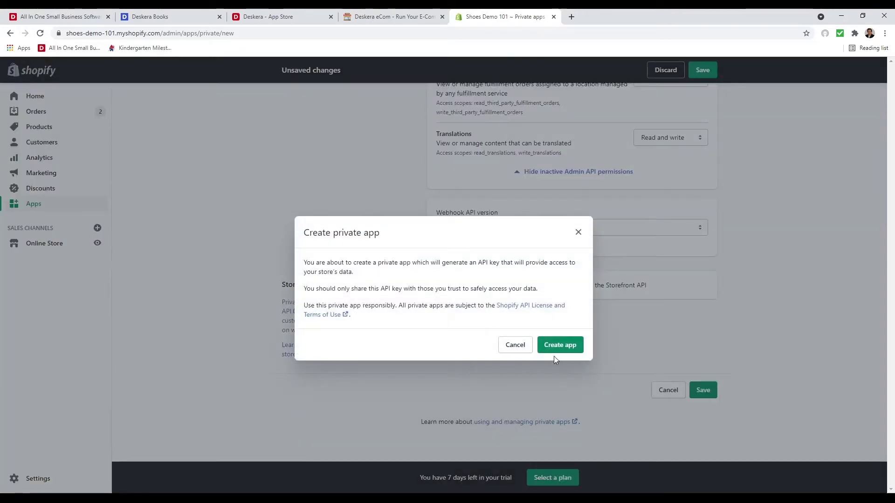
pyautogui.click(561, 346)
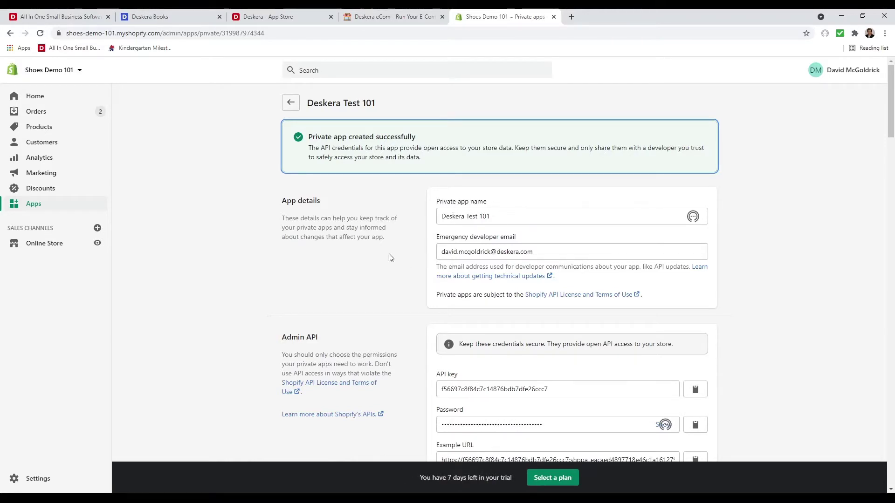
pyautogui.scroll(-4, 502, 319)
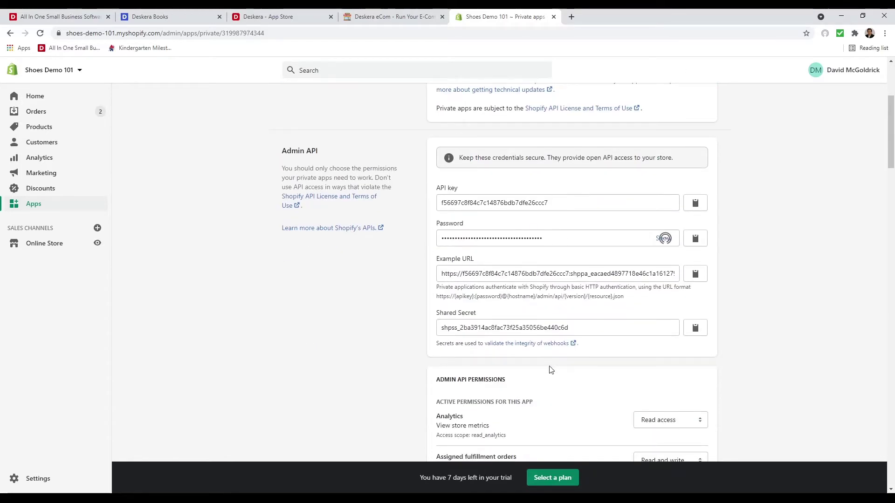
pyautogui.scroll(-5, 551, 370)
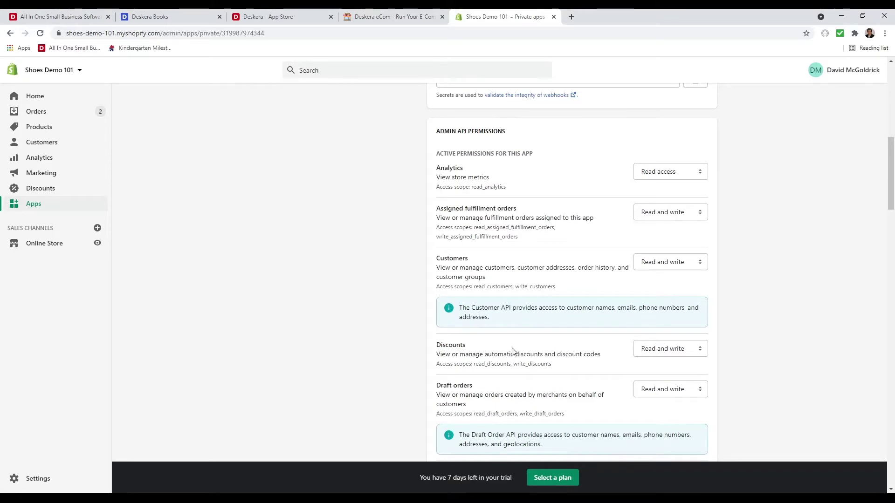
pyautogui.scroll(-20, 517, 352)
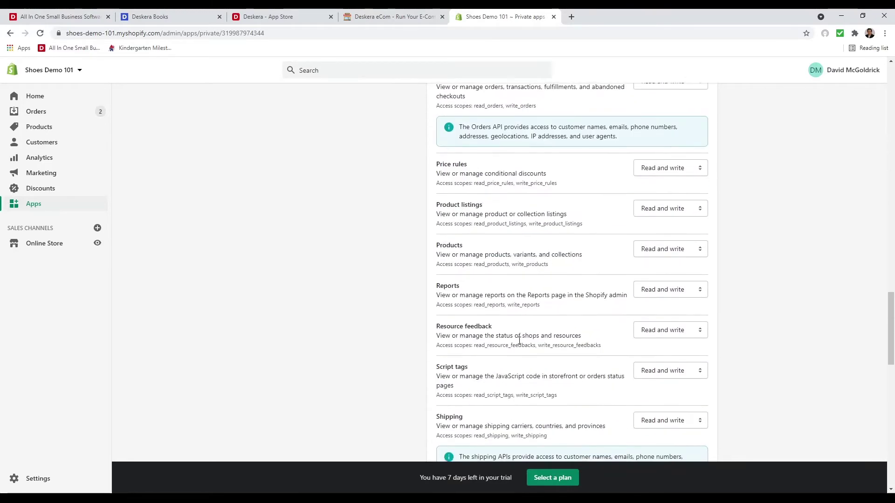
pyautogui.scroll(-3, 530, 350)
pyautogui.scroll(15, 539, 350)
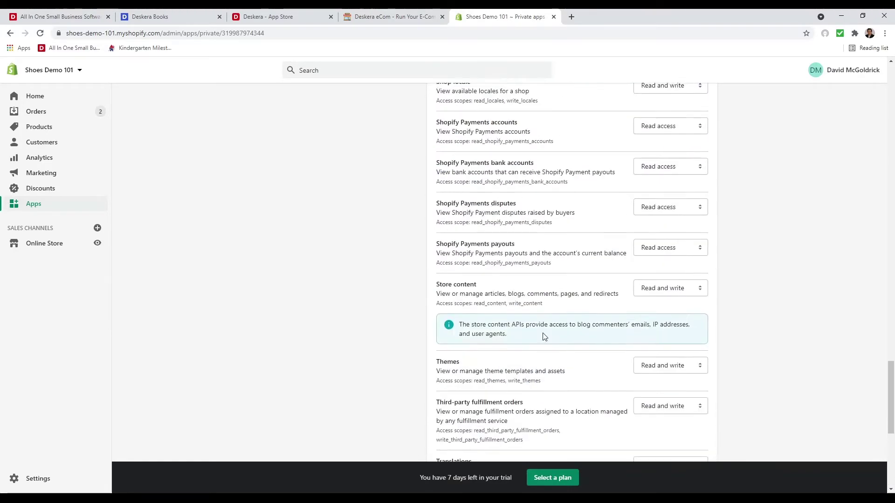
pyautogui.scroll(15, 539, 320)
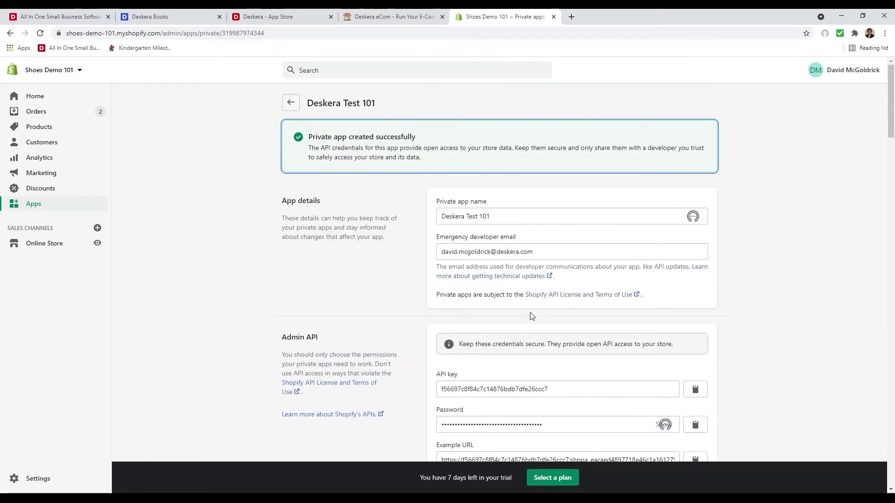
pyautogui.click(289, 102)
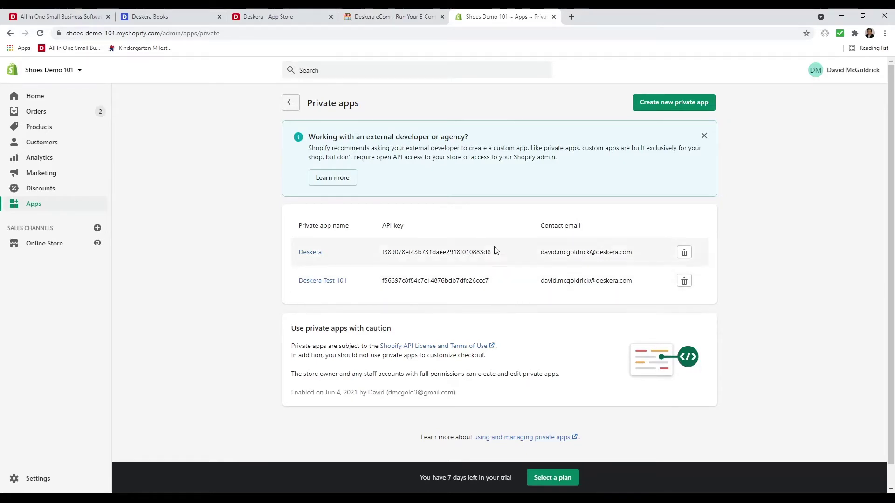
# In Deskera eCom's connection form, name the store 'Shoes Demo 101' and paste its store URL
pyautogui.click(383, 19)
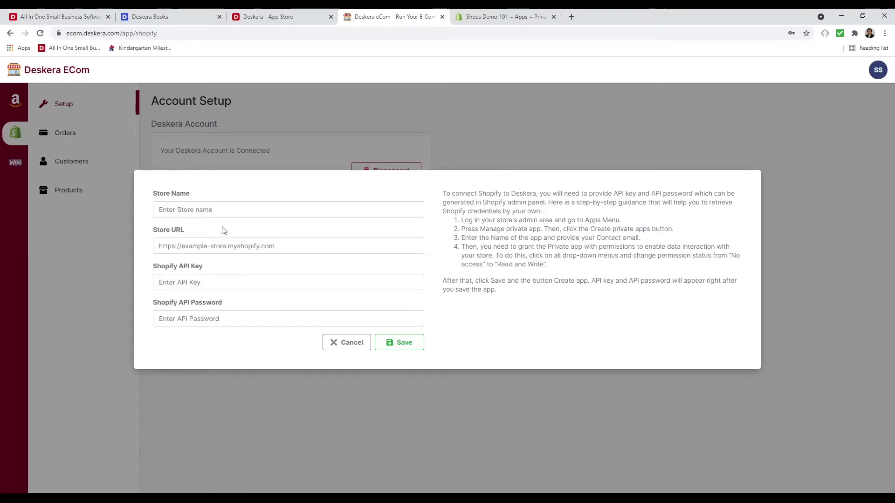
pyautogui.click(228, 211)
pyautogui.write('Sh')
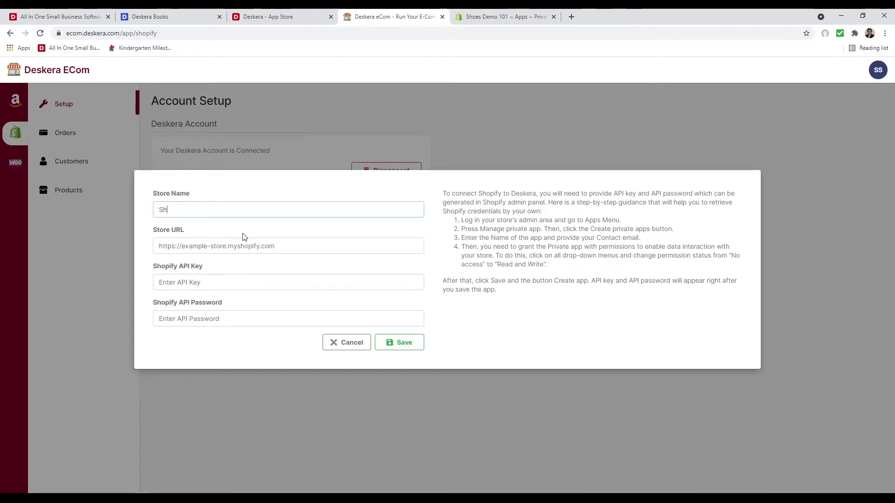
pyautogui.write('oes Demo 101')
pyautogui.press('Tab')
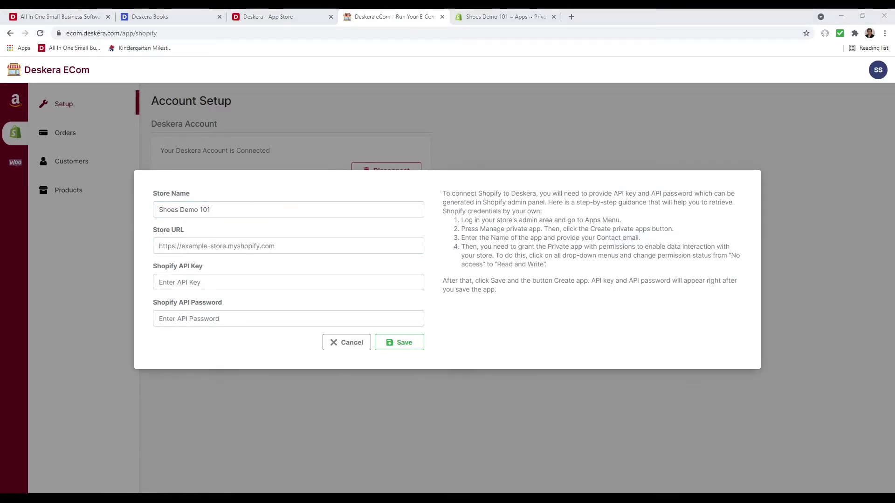
pyautogui.hotkey('alt', 'Tab')
pyautogui.write('https://shoes-demo-101.myshopify.com')
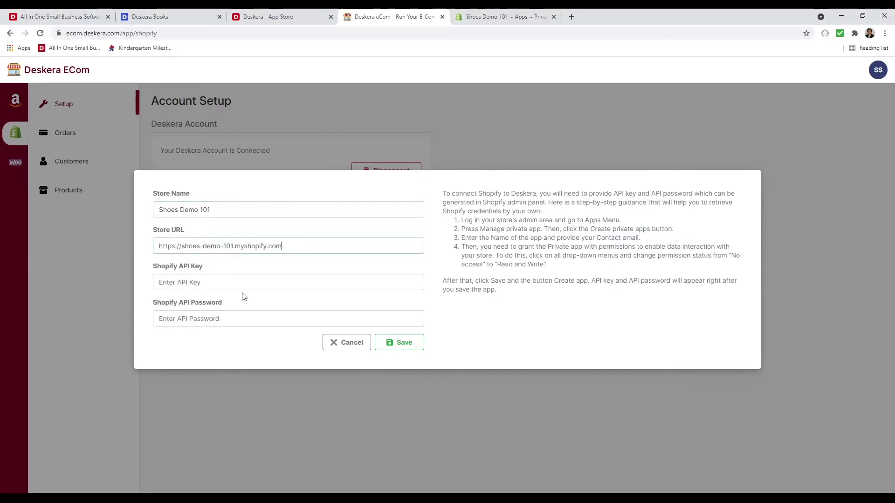
# Copy the API key from Shopify's Deskera private app into the Shopify API key field
pyautogui.click(468, 18)
pyautogui.click(314, 259)
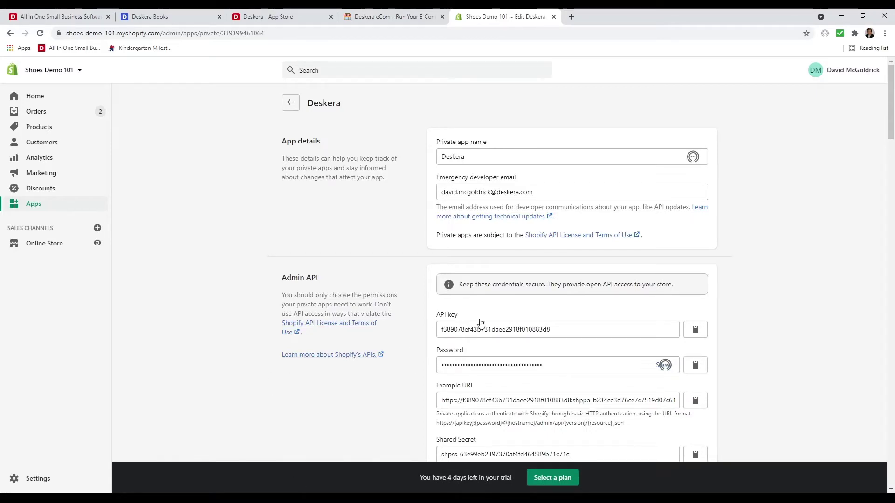
pyautogui.click(700, 335)
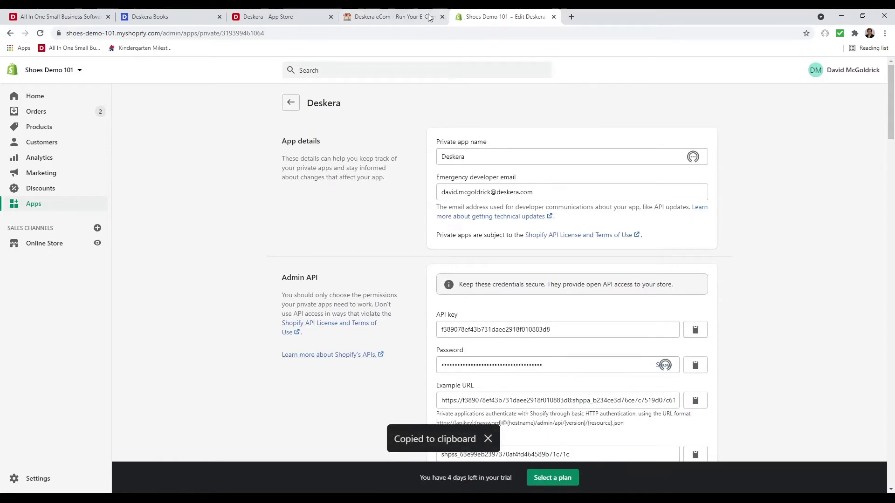
pyautogui.click(387, 16)
pyautogui.click(242, 285)
pyautogui.hotkey('ctrl', 'v')
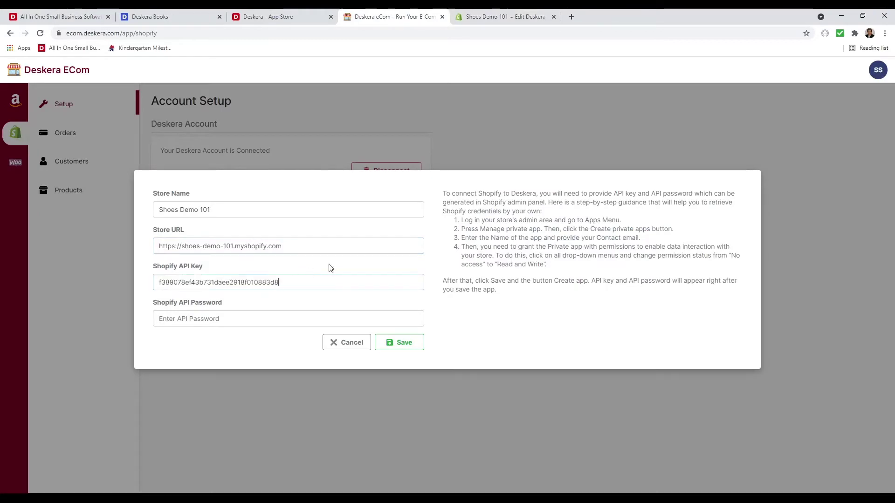
# Copy the Deskera app's API password into the password field and save the store connection
pyautogui.click(485, 17)
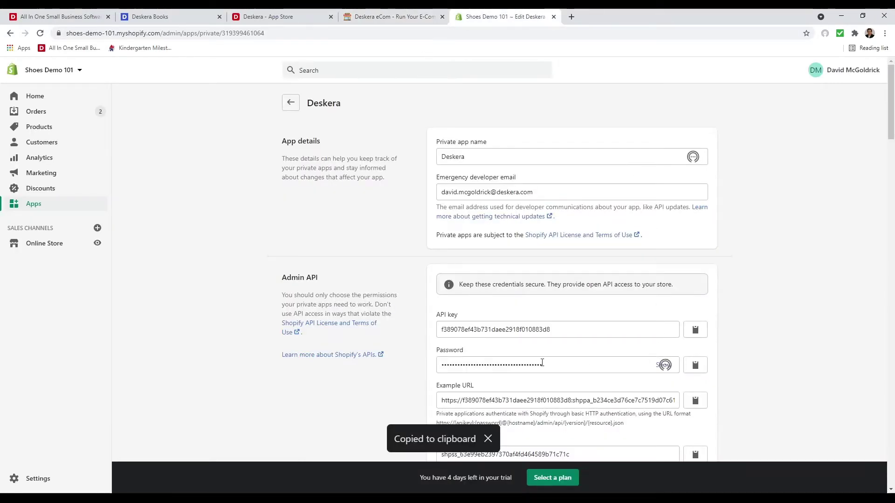
pyautogui.click(694, 365)
pyautogui.click(394, 17)
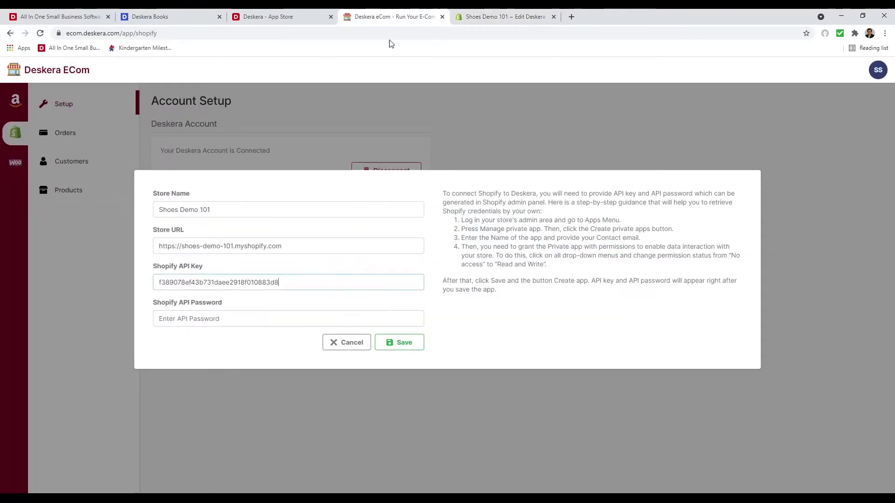
pyautogui.click(206, 319)
pyautogui.hotkey('ctrl', 'v')
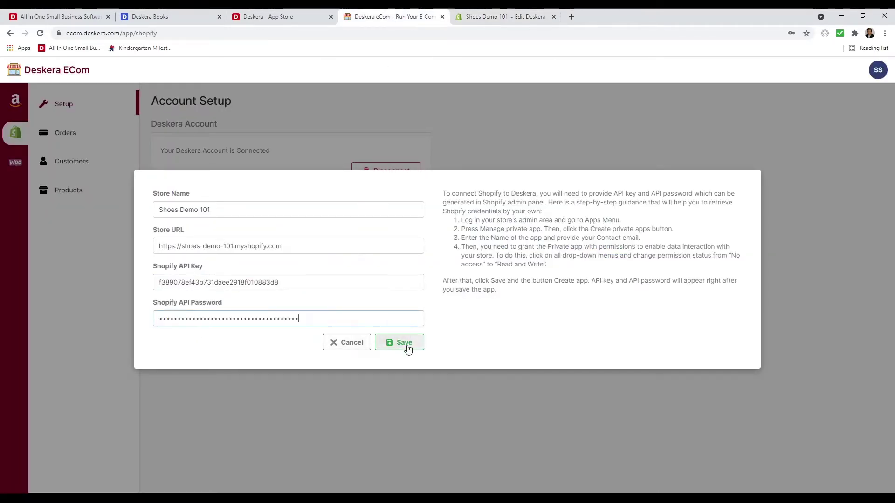
pyautogui.click(397, 345)
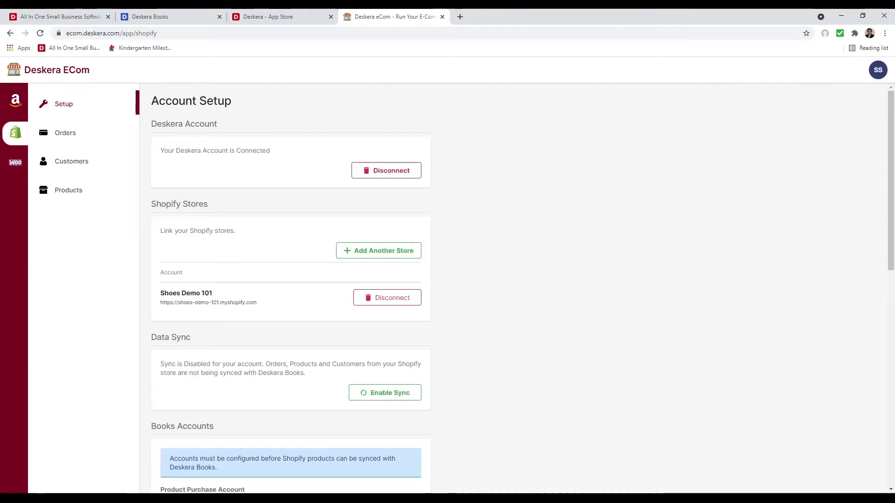
# Map the product purchase account to Accrued Purchases and the product sales account to Sales
pyautogui.scroll(-5, 351, 405)
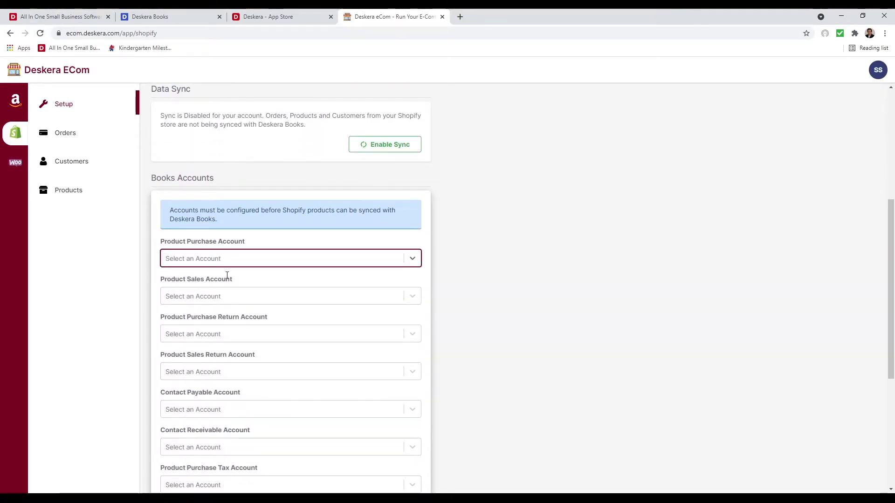
pyautogui.write('pu')
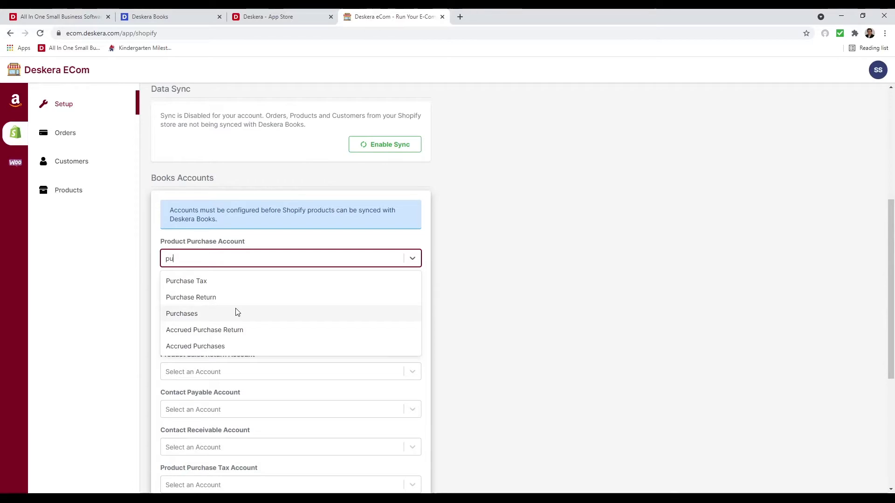
pyautogui.click(232, 346)
pyautogui.click(225, 299)
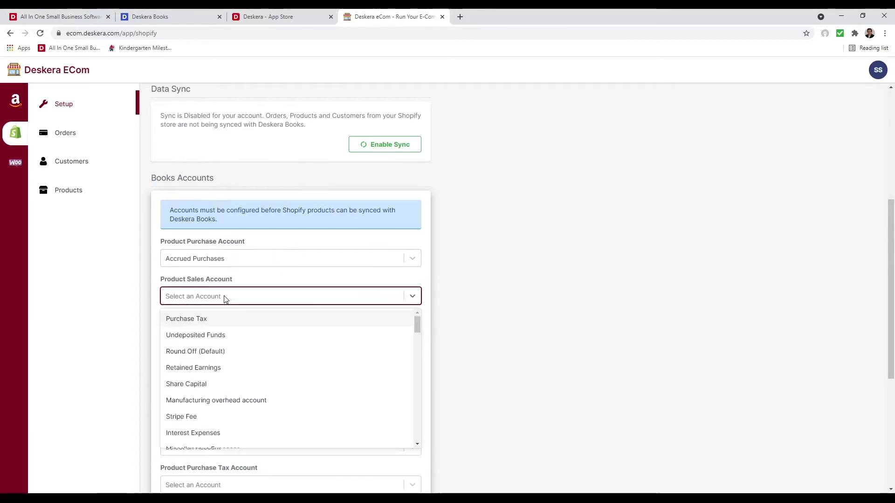
pyautogui.write('sale')
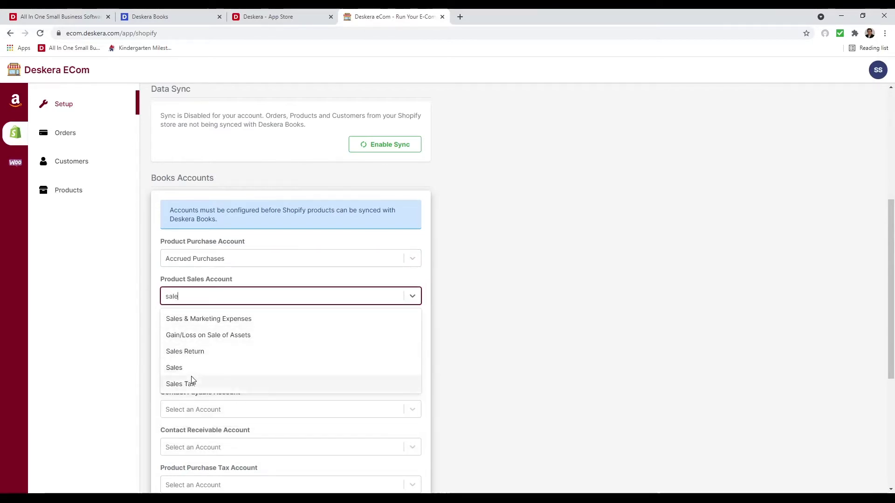
pyautogui.click(192, 382)
pyautogui.click(202, 301)
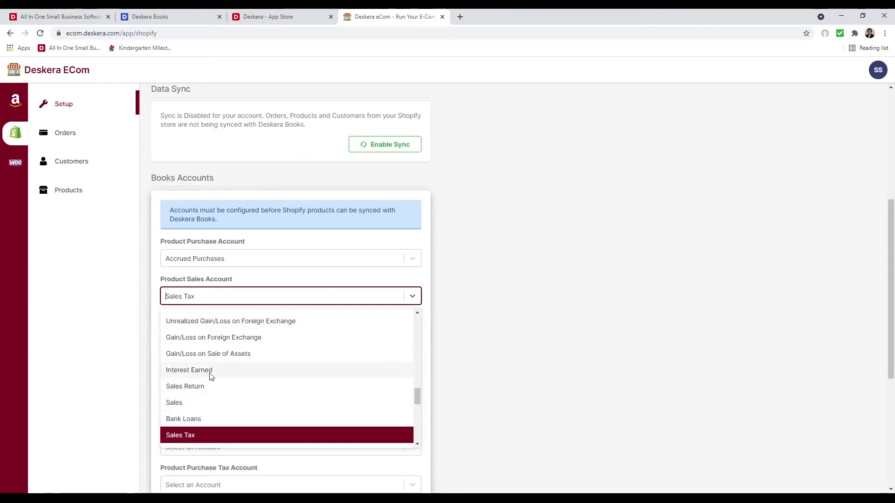
pyautogui.write('sale')
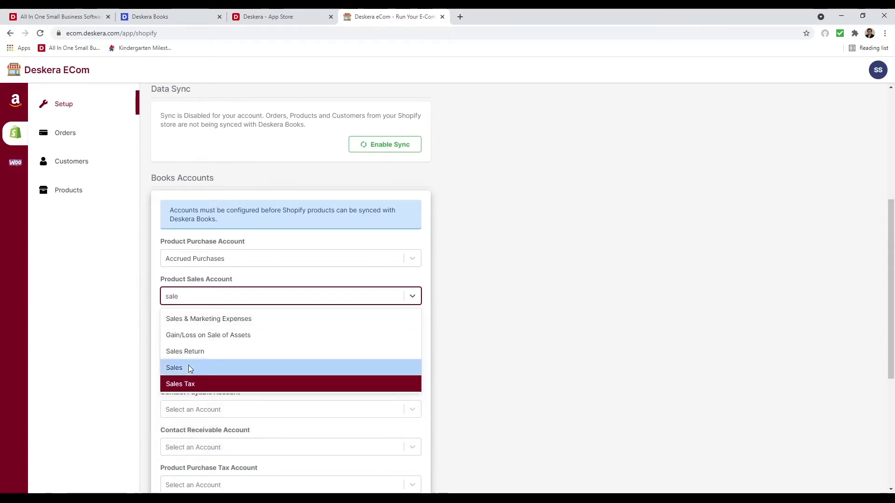
pyautogui.click(189, 365)
# Set Accrued Purchase Return for purchase returns and Sales Return for sales returns
pyautogui.click(222, 344)
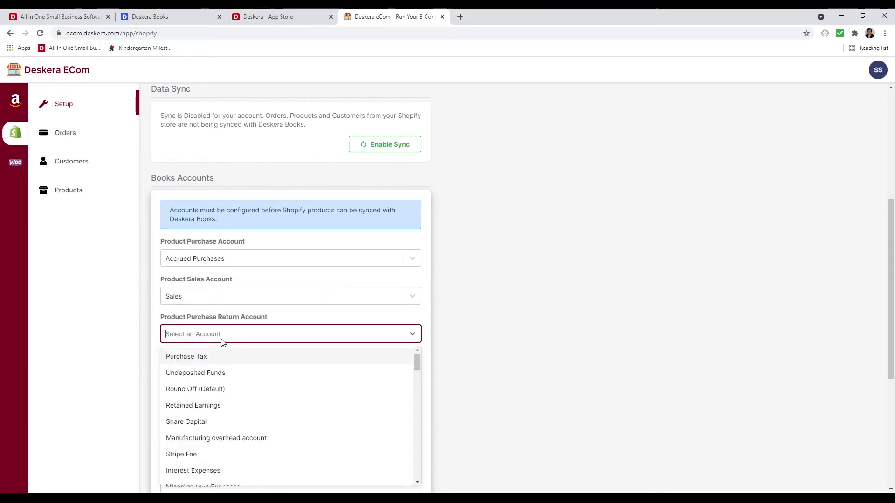
pyautogui.write('pur')
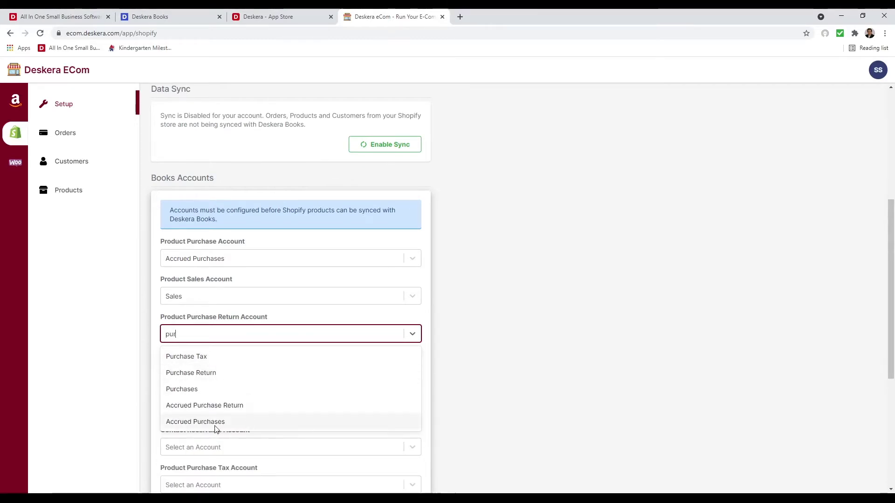
pyautogui.click(234, 406)
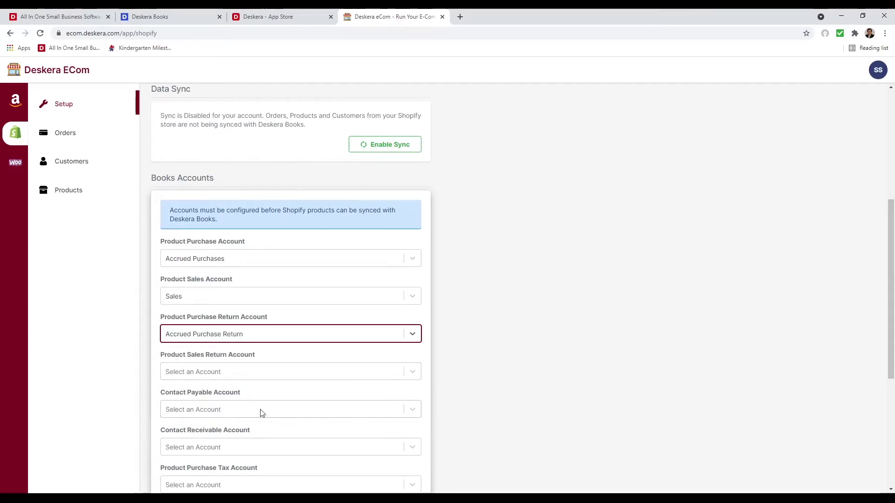
pyautogui.click(247, 366)
pyautogui.scroll(4, 306, 331)
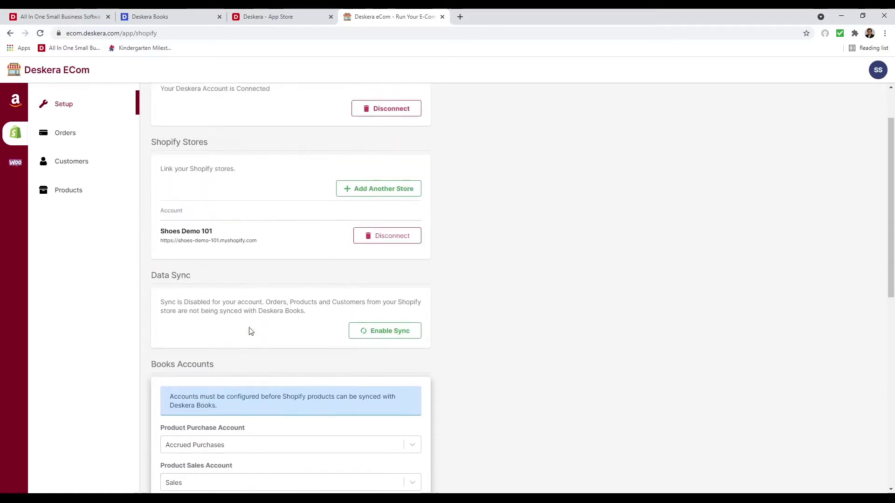
pyautogui.scroll(-4, 256, 472)
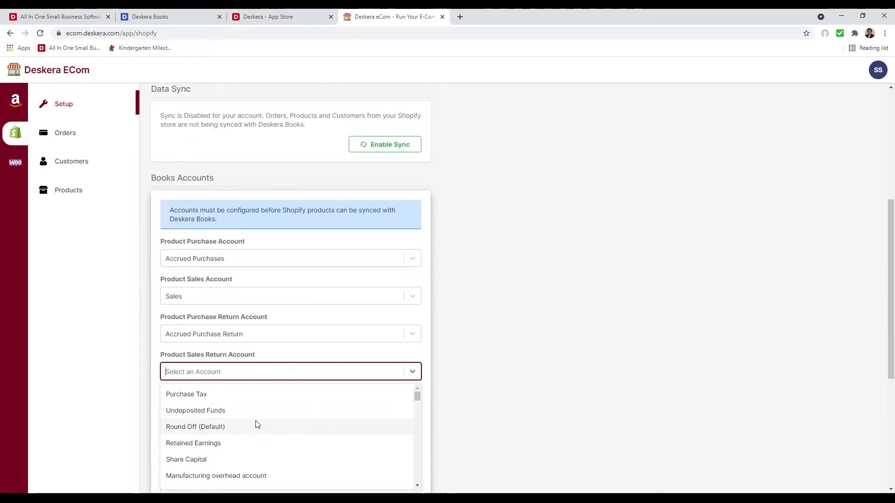
pyautogui.scroll(-2, 237, 451)
pyautogui.scroll(5, 250, 359)
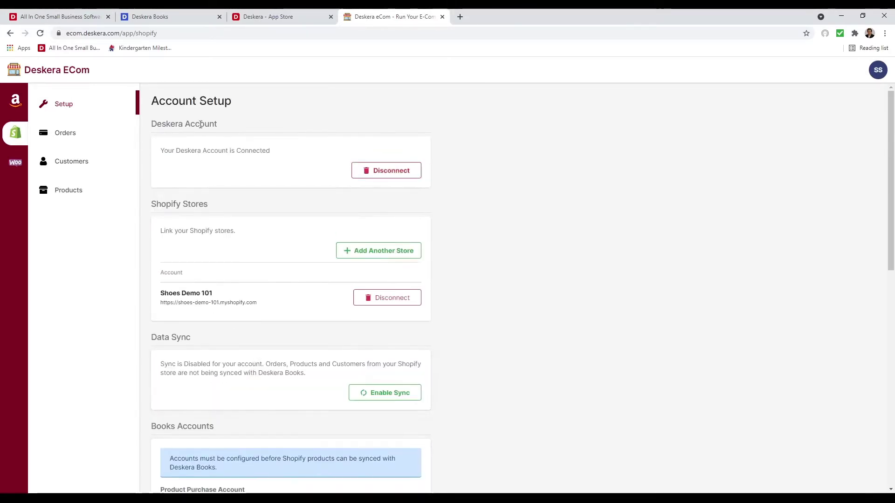
pyautogui.scroll(-8, 271, 378)
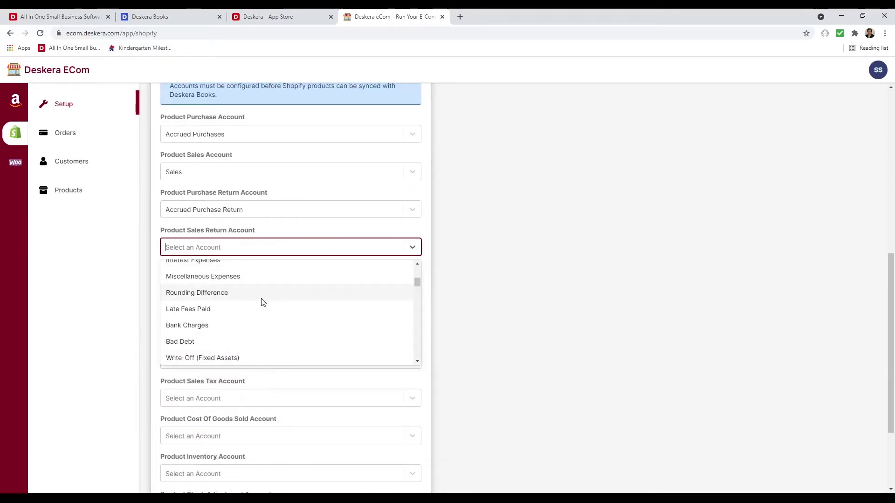
pyautogui.write('sale')
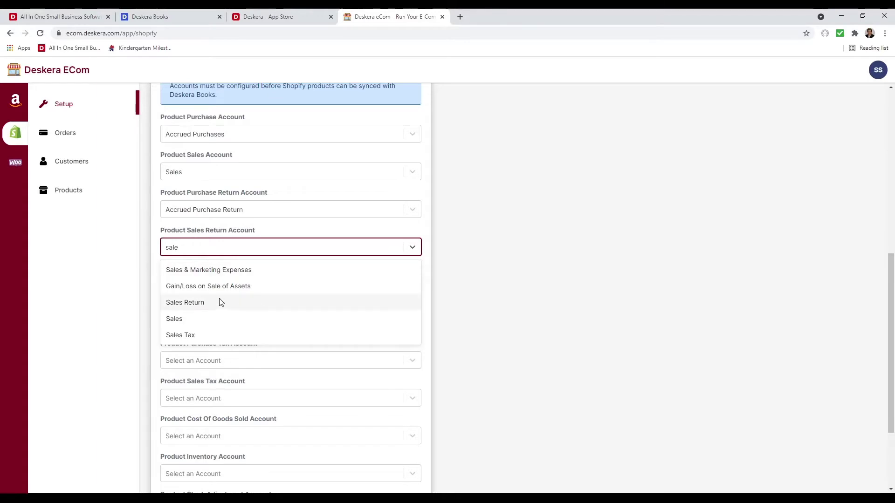
pyautogui.click(219, 301)
# Set Accounts Payable and Accounts Receivable as the contact payable and receivable accounts
pyautogui.click(205, 284)
pyautogui.write('accoun')
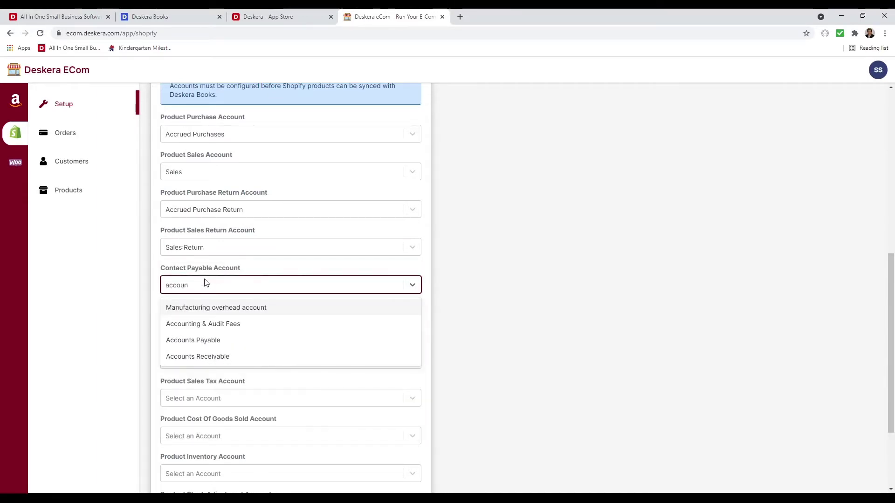
pyautogui.click(208, 340)
pyautogui.click(201, 322)
pyautogui.write('a')
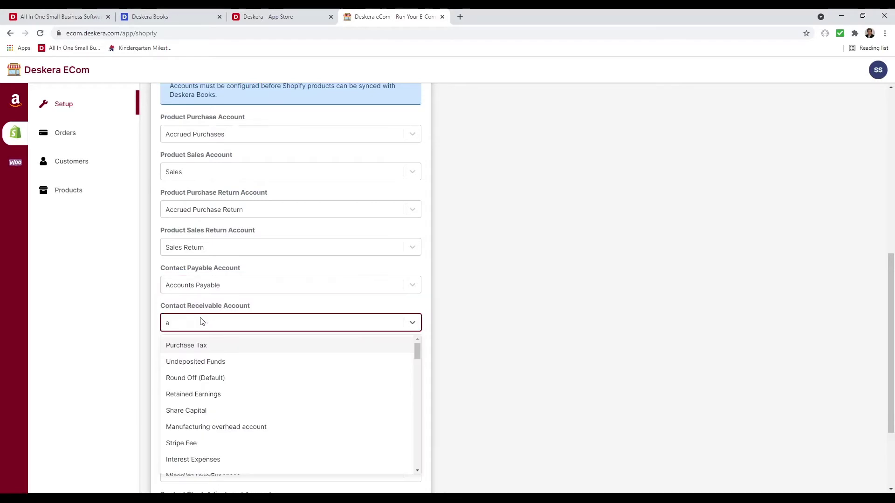
pyautogui.write('ccount')
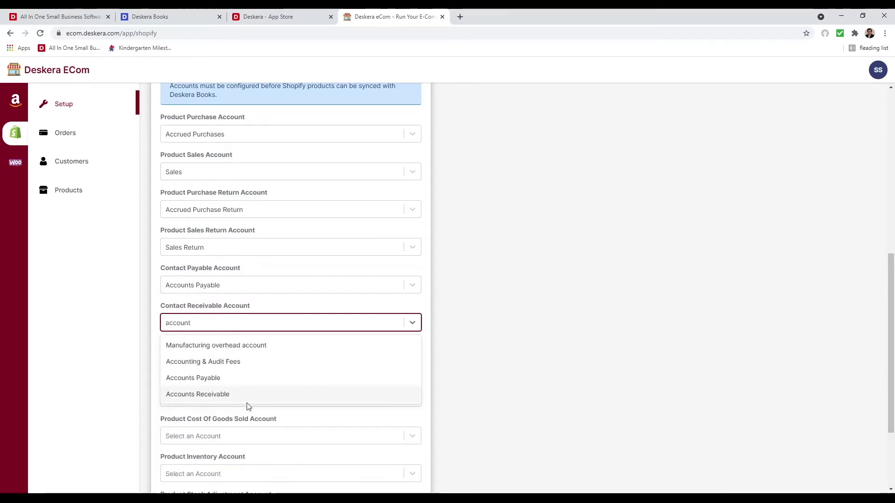
pyautogui.click(213, 395)
# Set Purchase Tax and Sales Tax as the product tax accounts
pyautogui.click(209, 366)
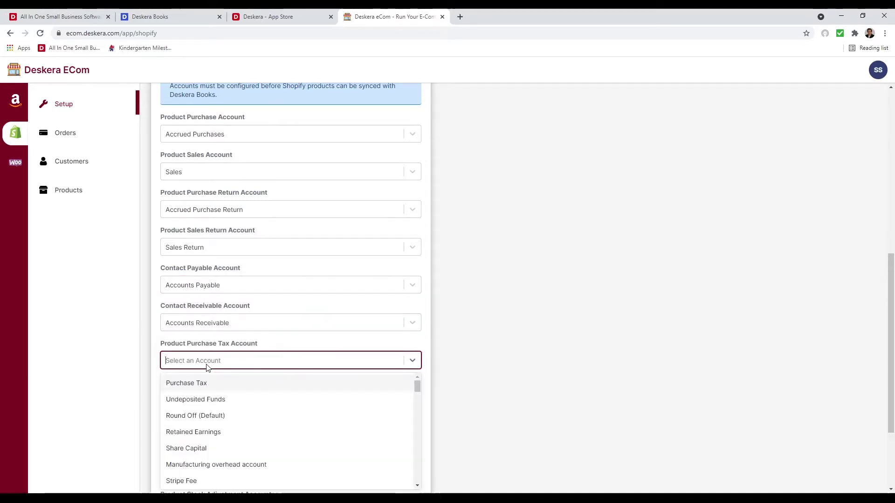
pyautogui.write('pur')
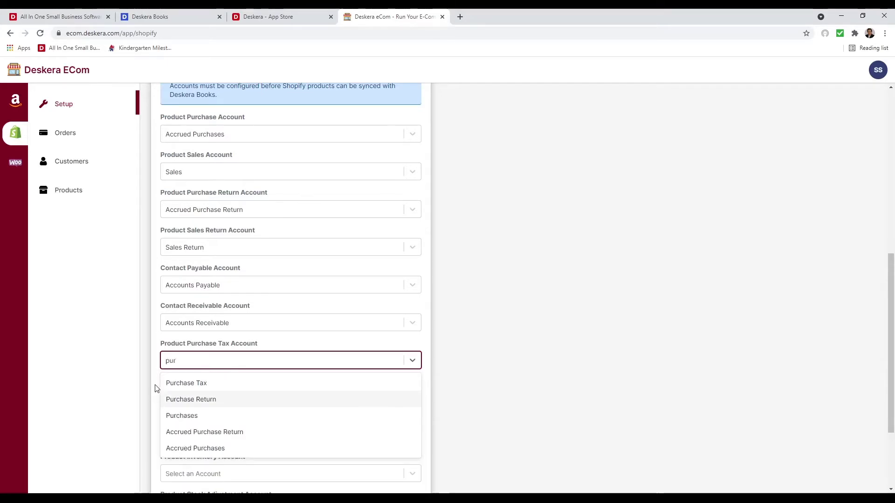
pyautogui.click(186, 385)
pyautogui.click(180, 397)
pyautogui.write('sale')
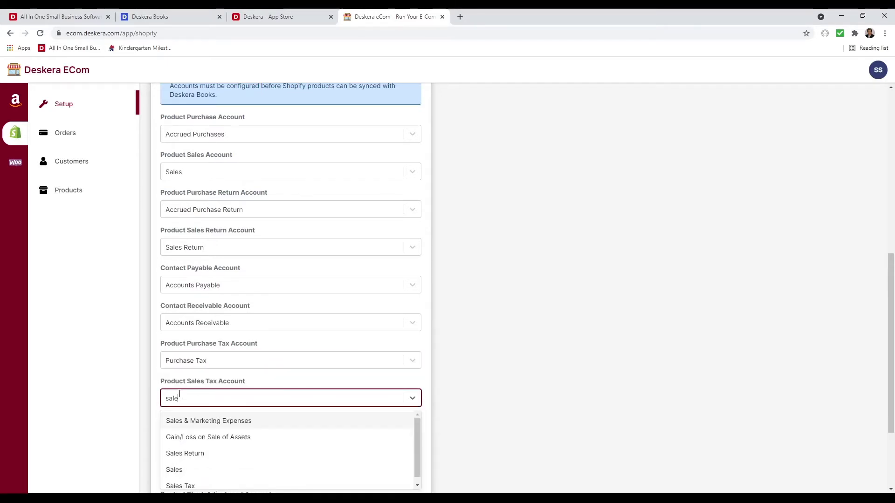
pyautogui.scroll(-3, 221, 461)
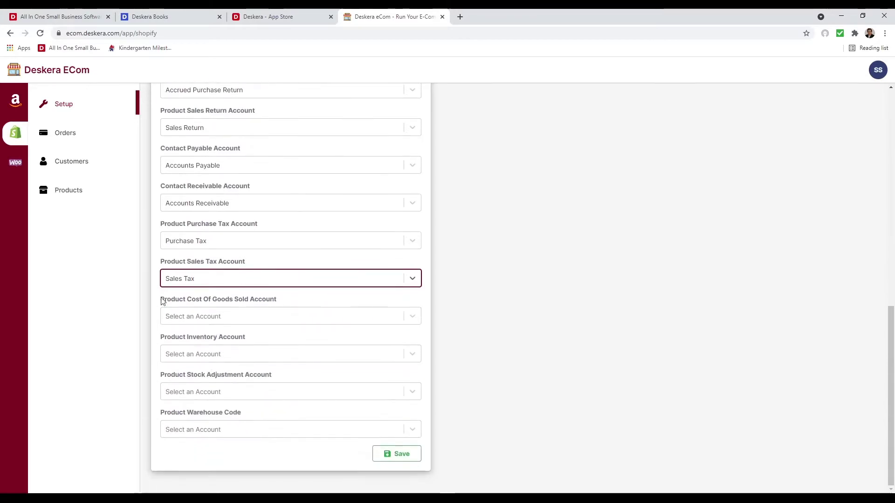
# Set Cost of Goods Sold as the COGS account and Inventory as the inventory account
pyautogui.click(195, 324)
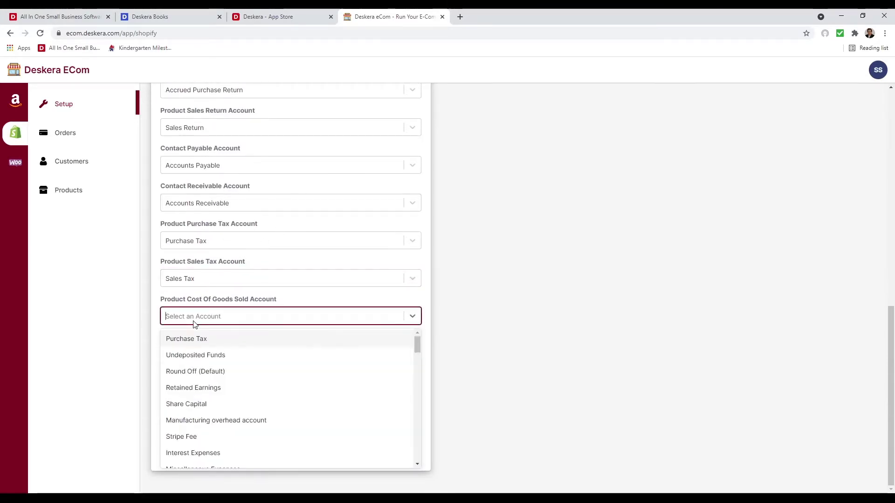
pyautogui.write('cost')
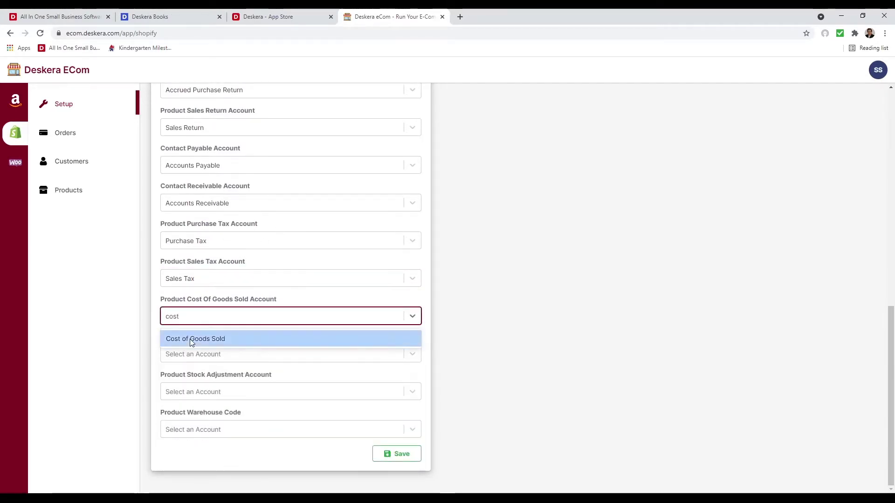
pyautogui.click(195, 339)
pyautogui.click(192, 355)
pyautogui.write('in')
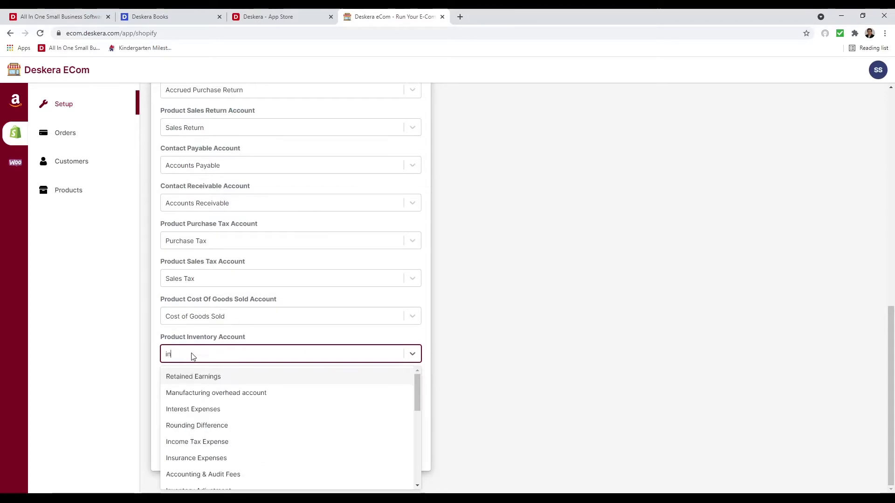
pyautogui.scroll(-3, 236, 426)
pyautogui.scroll(-2, 241, 446)
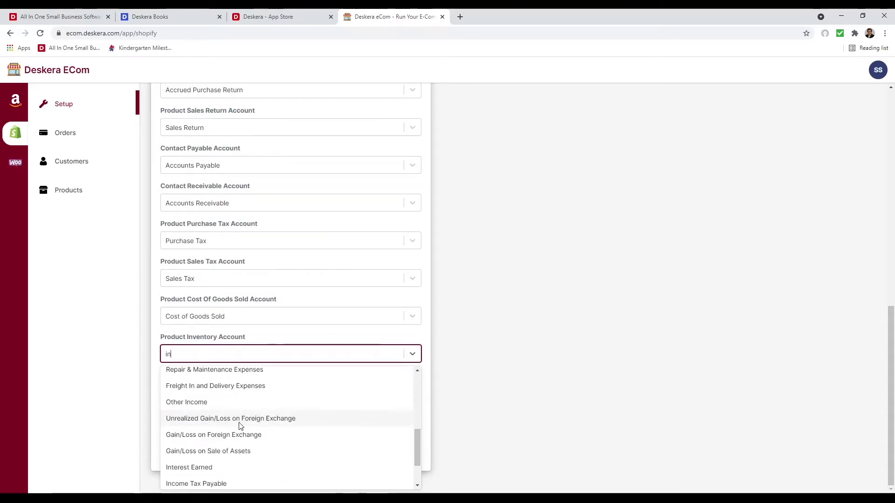
pyautogui.write('v')
pyautogui.click(212, 426)
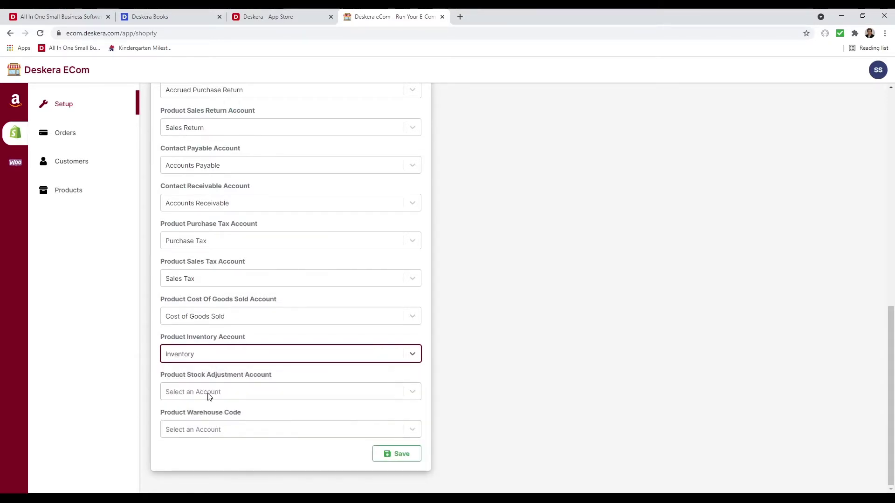
# Set Inventory Adjustment for stock adjustments and Primary Warehouse as the warehouse, then save
pyautogui.click(207, 392)
pyautogui.write('adj')
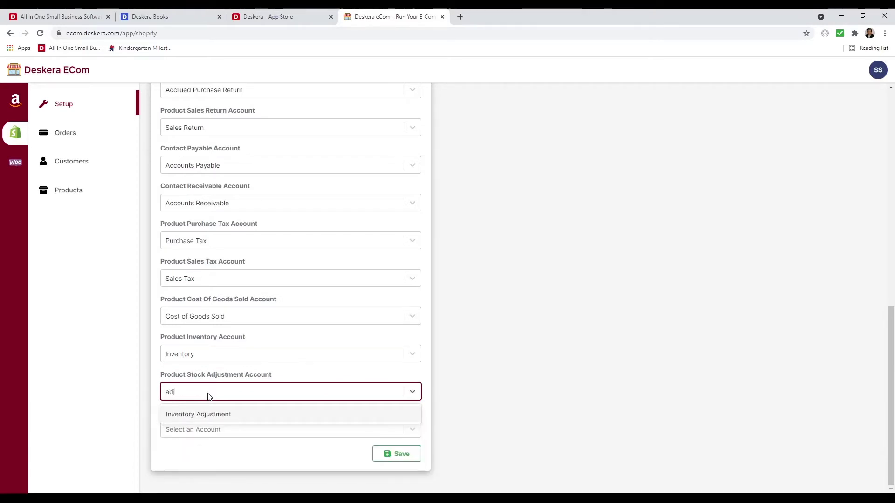
pyautogui.click(184, 415)
pyautogui.click(185, 429)
pyautogui.click(198, 451)
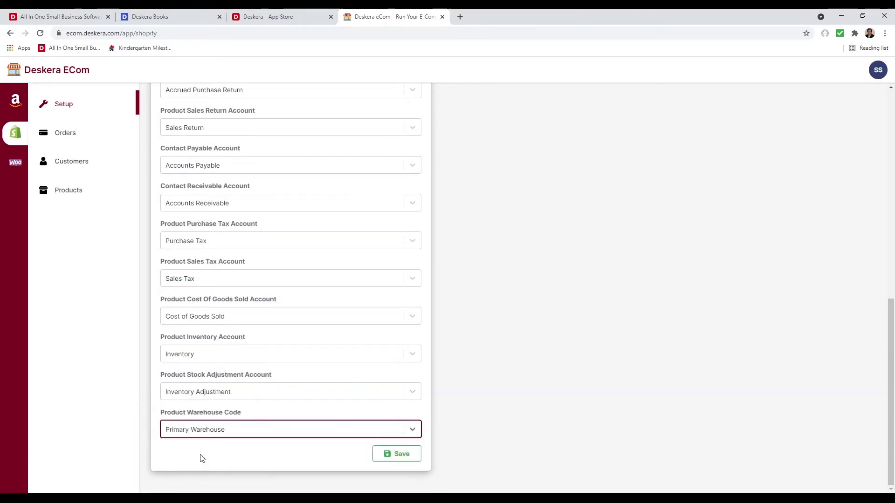
pyautogui.scroll(8, 265, 394)
pyautogui.scroll(-8, 261, 394)
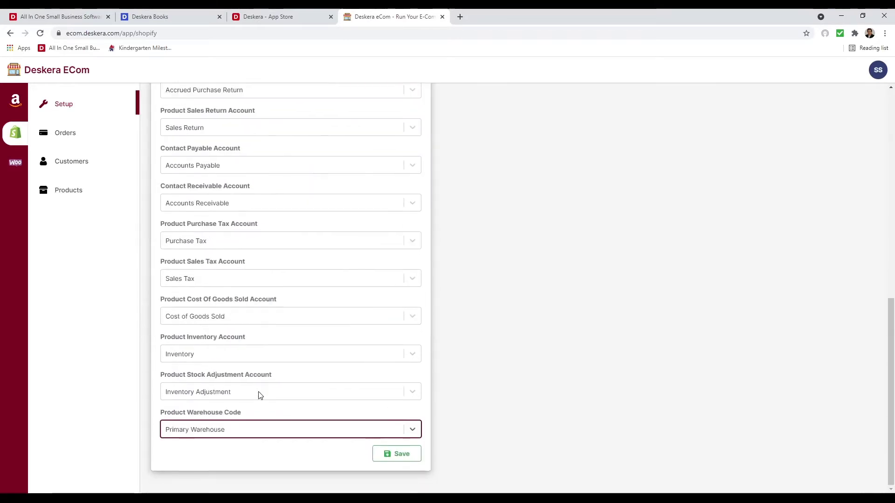
pyautogui.click(399, 455)
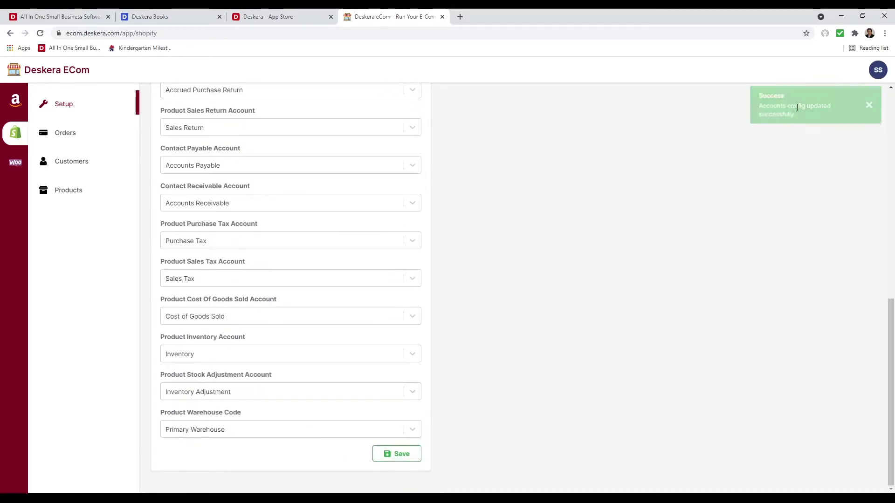
# Enable syncing of the Shopify store with Deskera Books
pyautogui.scroll(8, 200, 359)
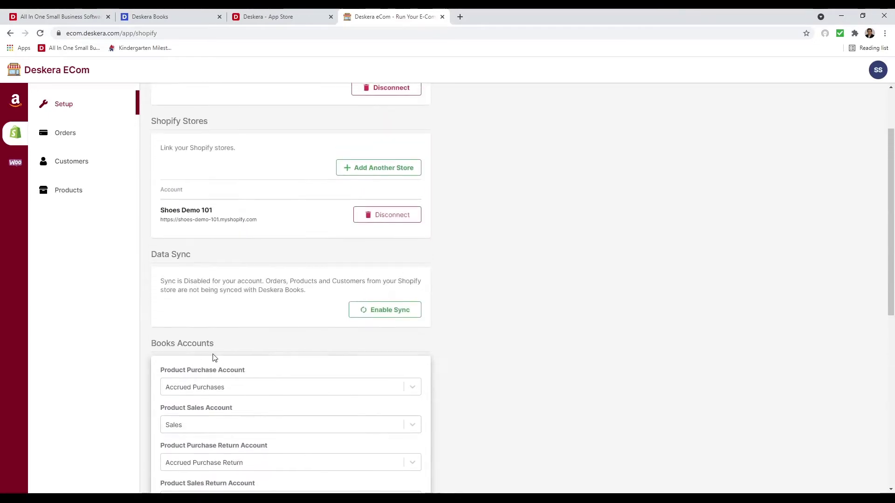
pyautogui.click(404, 311)
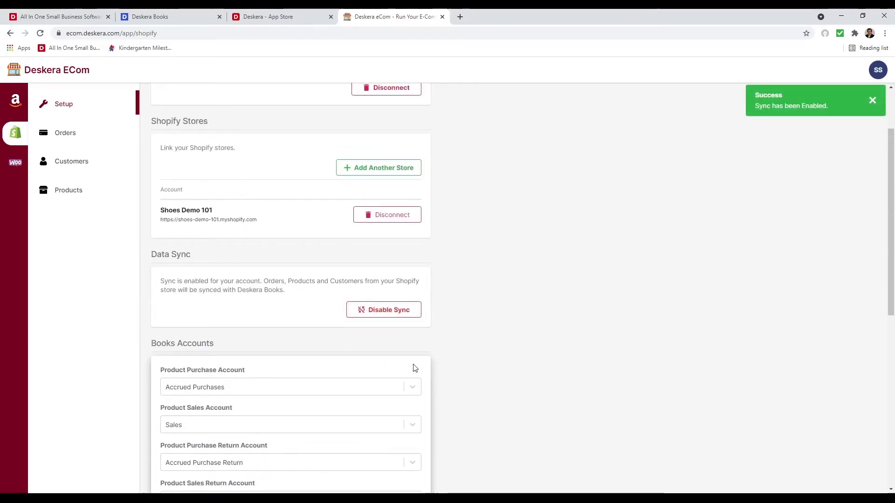
pyautogui.scroll(2, 413, 366)
# Review the synced Shopify orders, customers and products, ending on the orders list
pyautogui.click(84, 133)
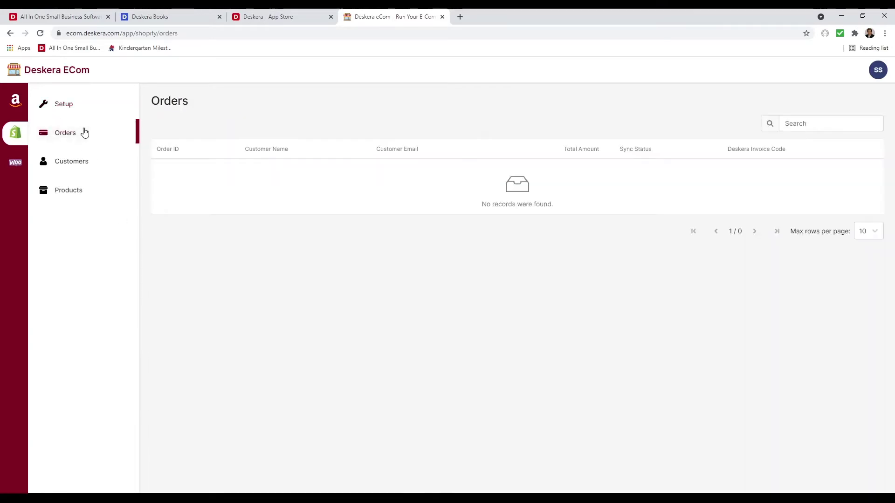
pyautogui.click(63, 171)
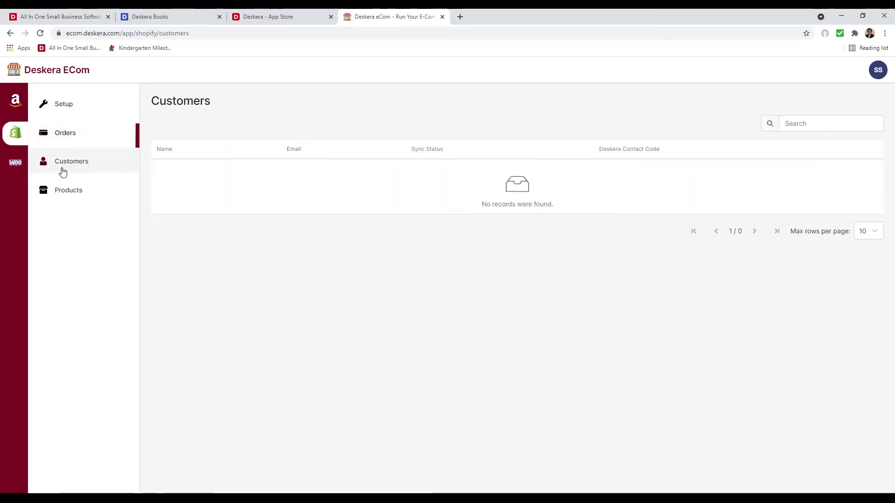
pyautogui.click(68, 195)
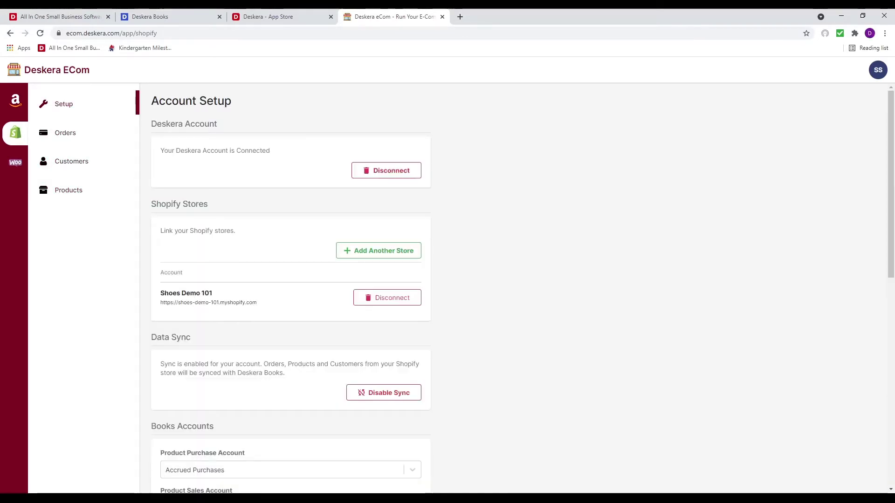
pyautogui.click(87, 195)
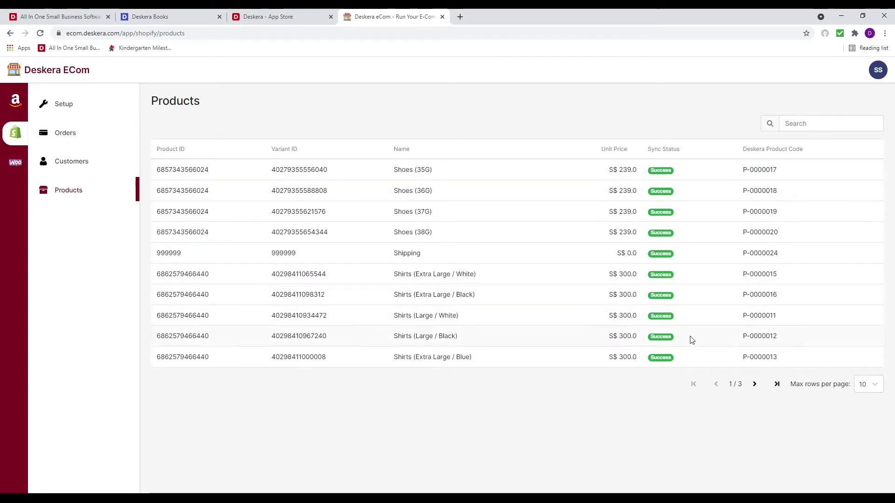
pyautogui.click(95, 165)
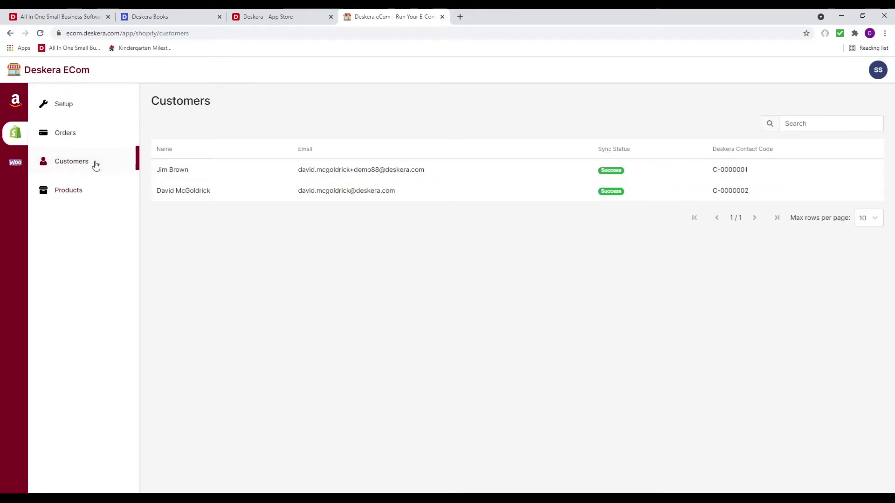
pyautogui.click(71, 141)
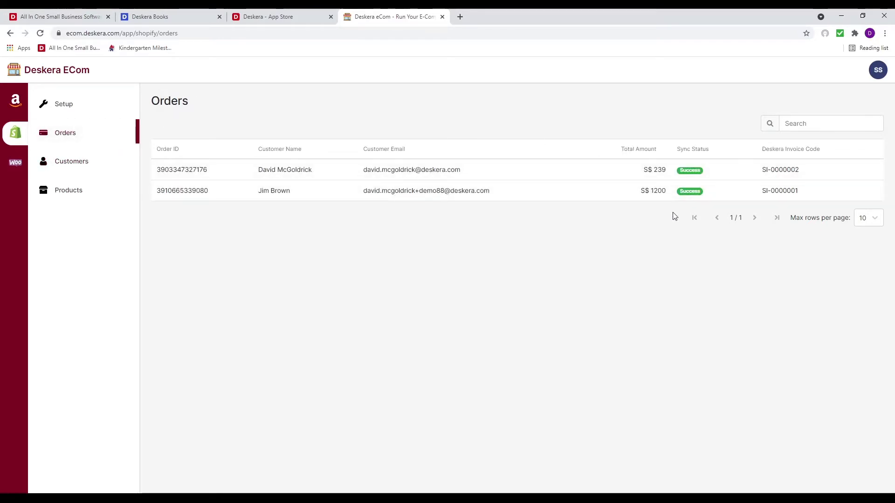
# In Deskera Books, browse products, contacts and invoices SI-0000001 and SI-0000002, then open Accounting
pyautogui.click(158, 17)
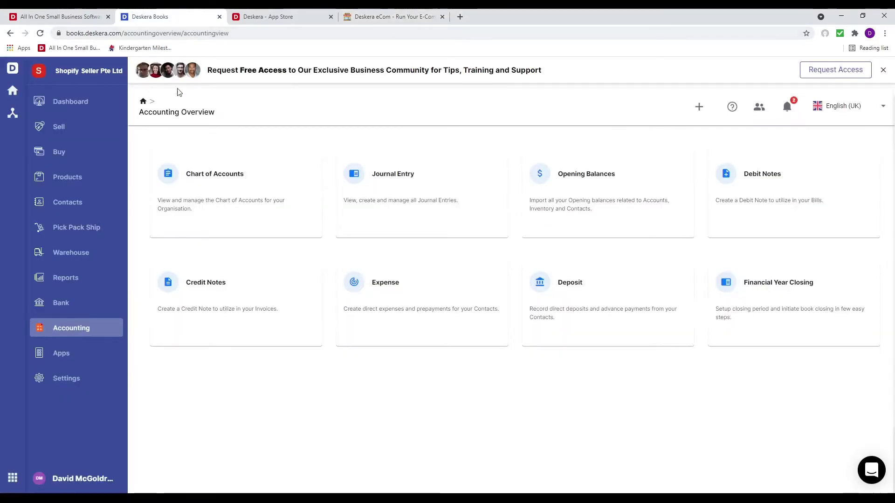
pyautogui.click(86, 179)
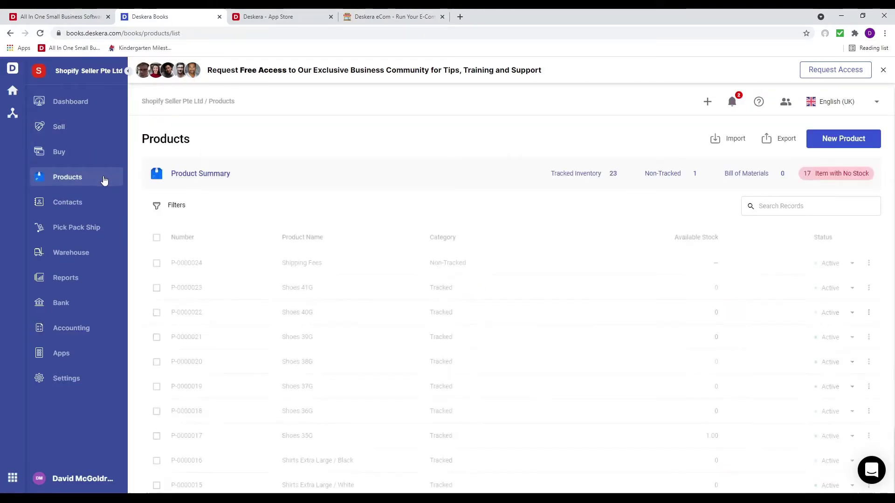
pyautogui.scroll(-1, 368, 349)
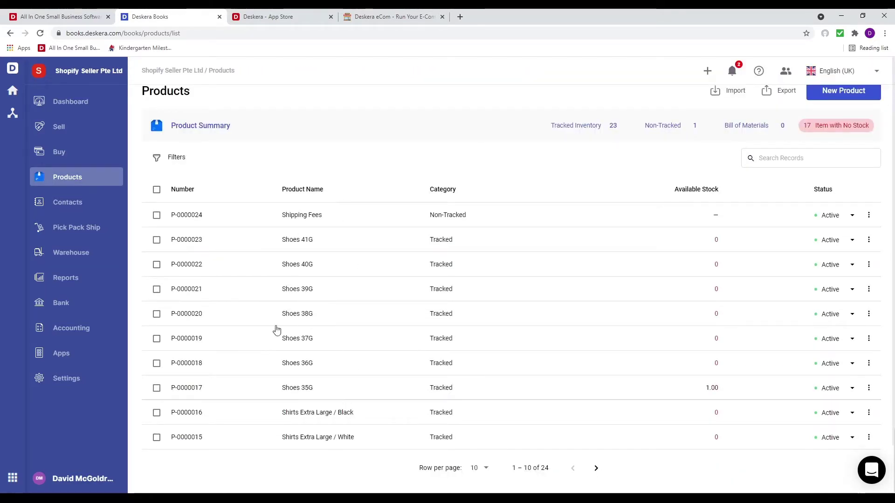
pyautogui.click(65, 206)
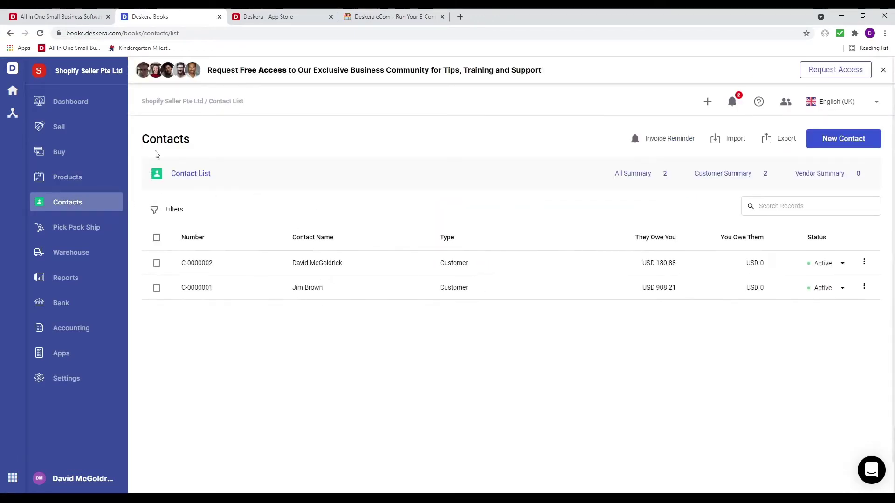
pyautogui.click(97, 132)
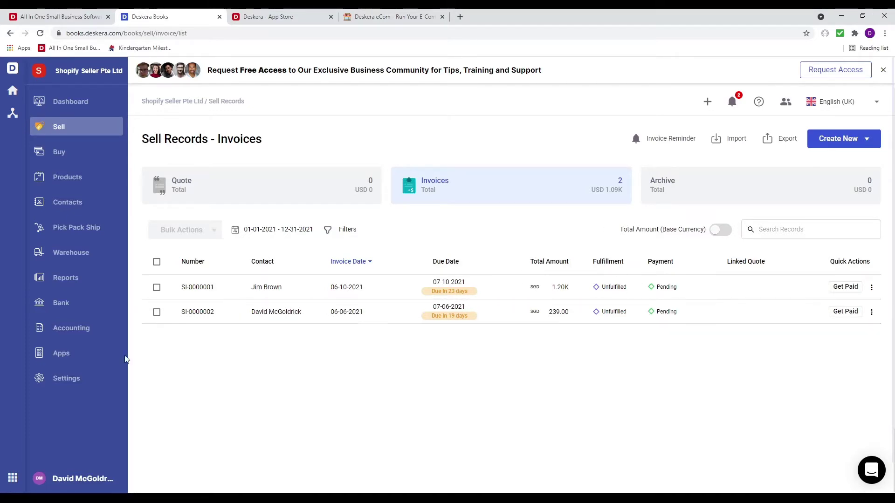
pyautogui.click(66, 332)
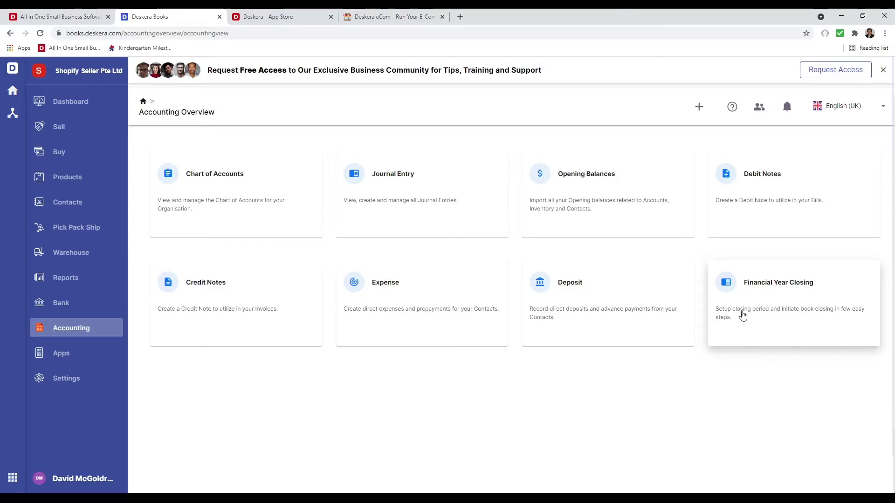
# Set financial year closing to Monthly with Retained Earnings as the retained earning account
pyautogui.click(743, 316)
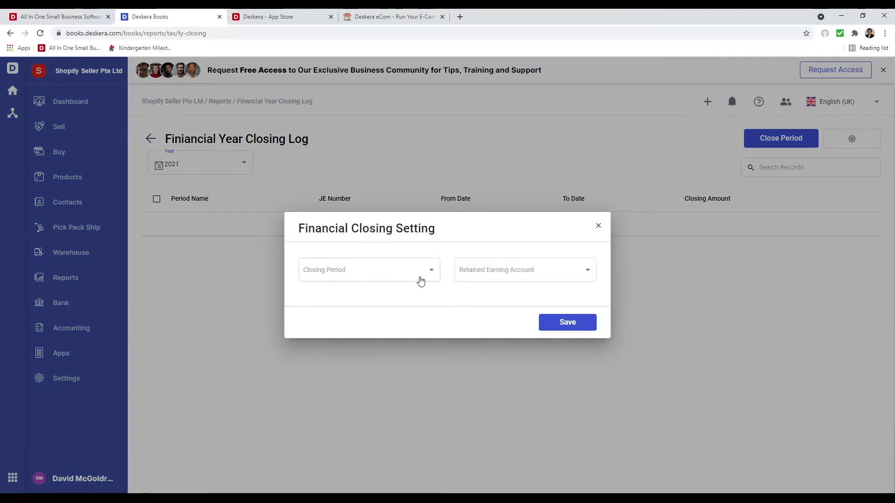
pyautogui.click(421, 281)
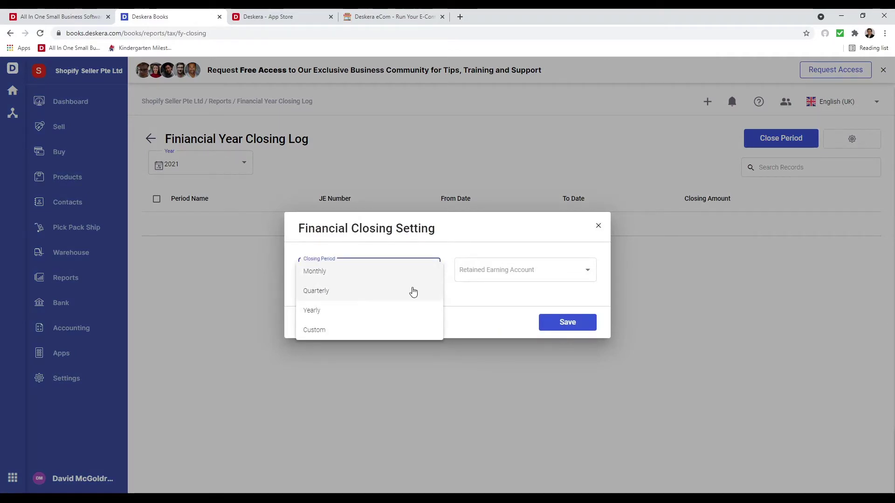
pyautogui.click(398, 273)
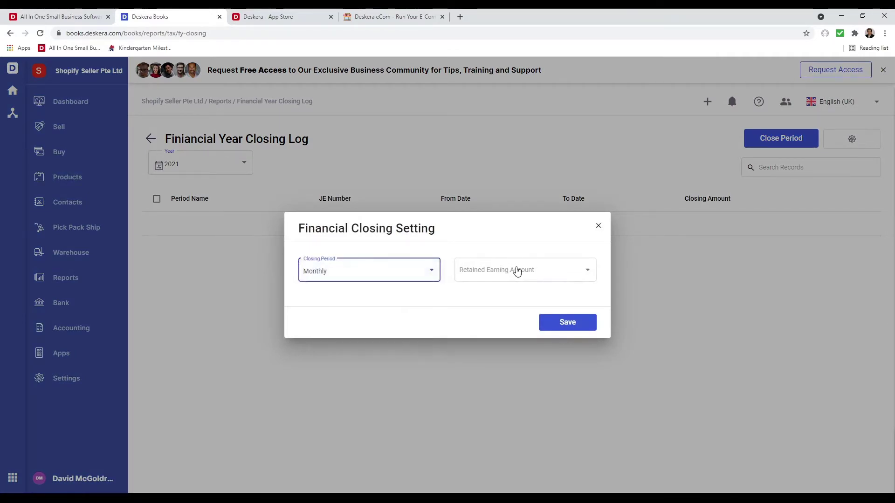
pyautogui.click(517, 270)
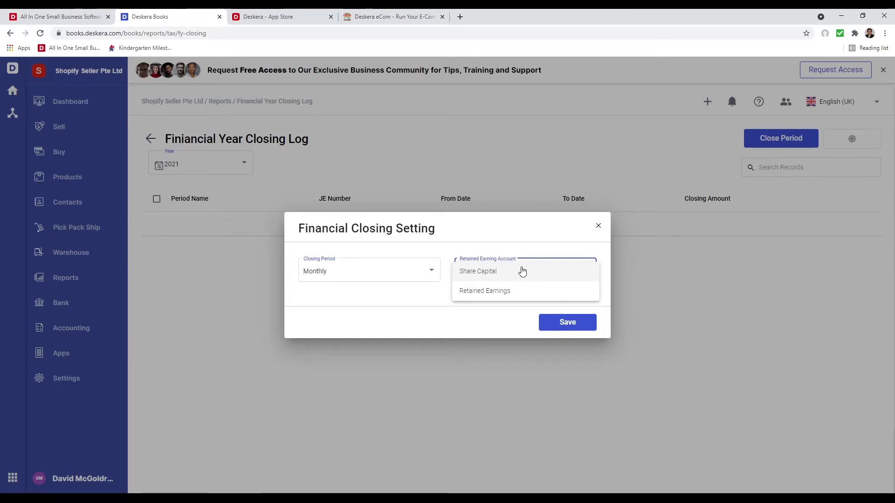
pyautogui.click(519, 290)
pyautogui.click(560, 327)
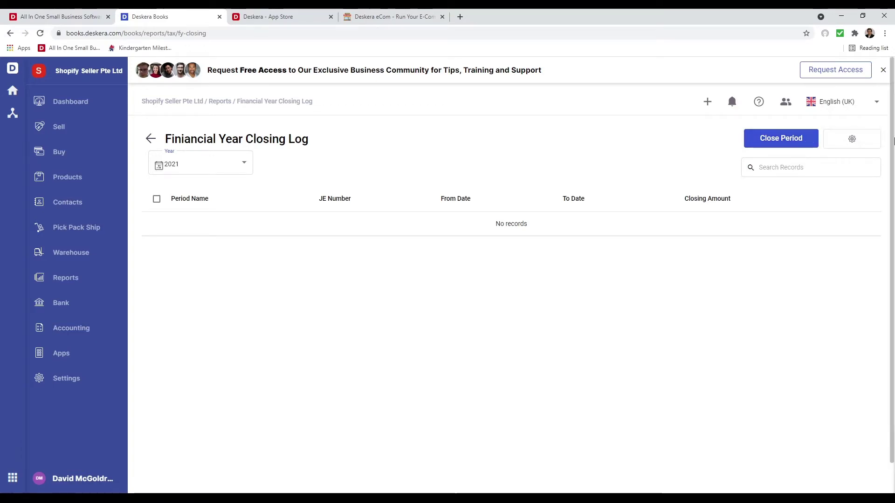
# Recheck the closing settings, preview Close Period without closing, and return to the Accounting overview
pyautogui.click(871, 140)
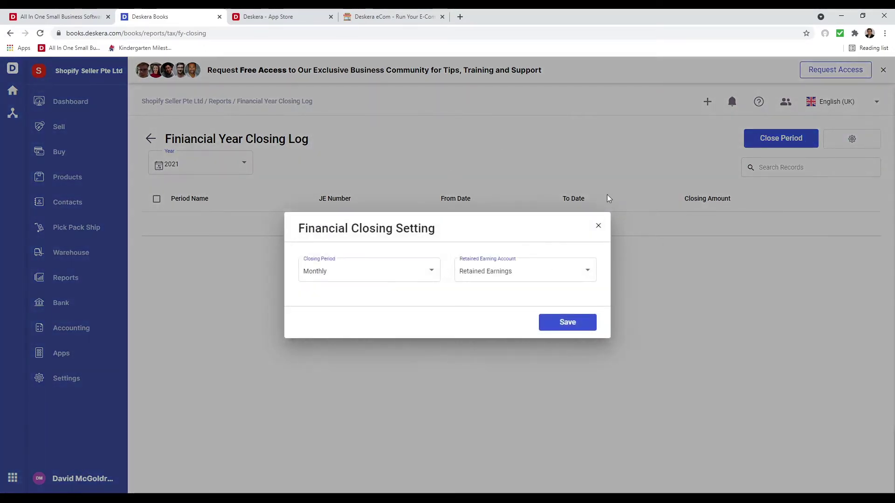
pyautogui.click(599, 226)
pyautogui.click(770, 139)
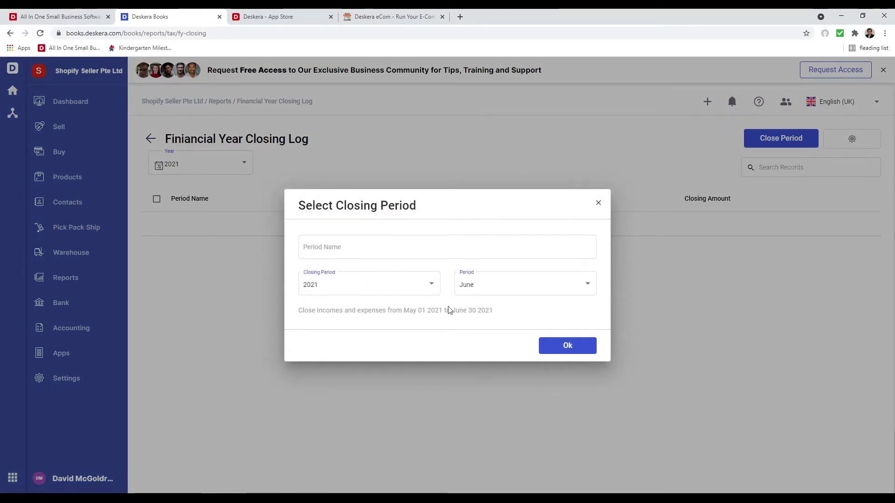
pyautogui.click(598, 203)
pyautogui.click(85, 333)
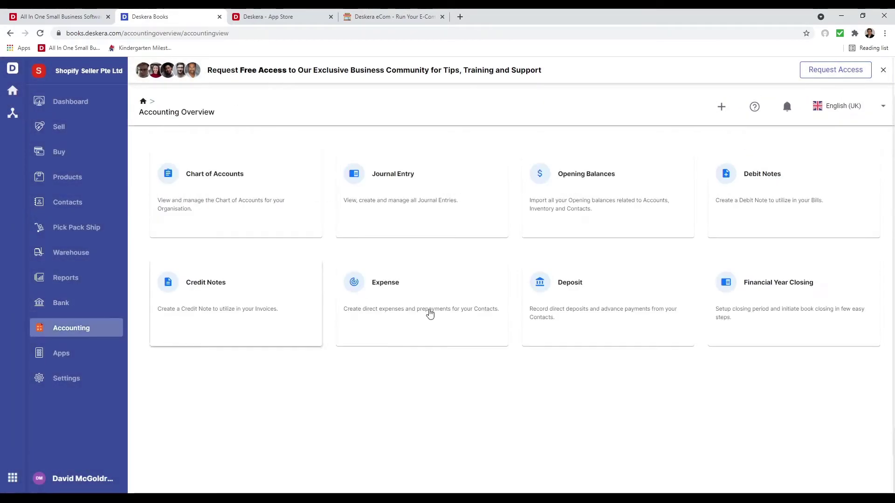
pyautogui.click(422, 206)
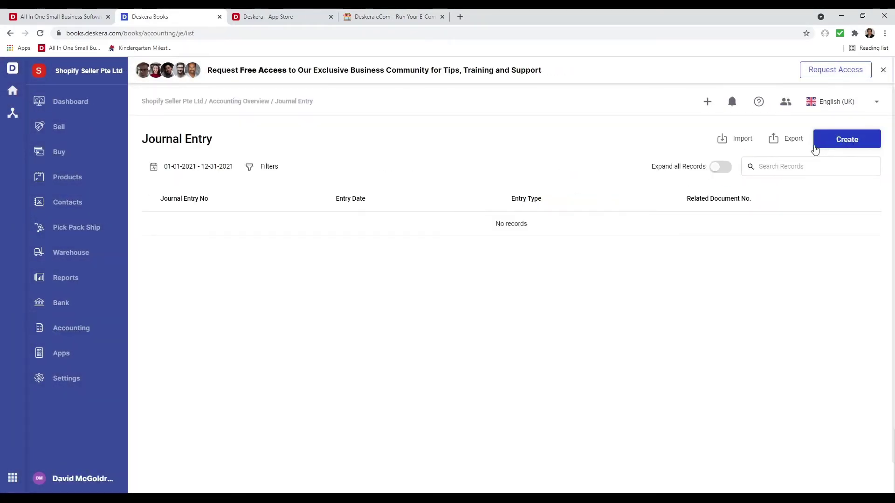
pyautogui.click(847, 141)
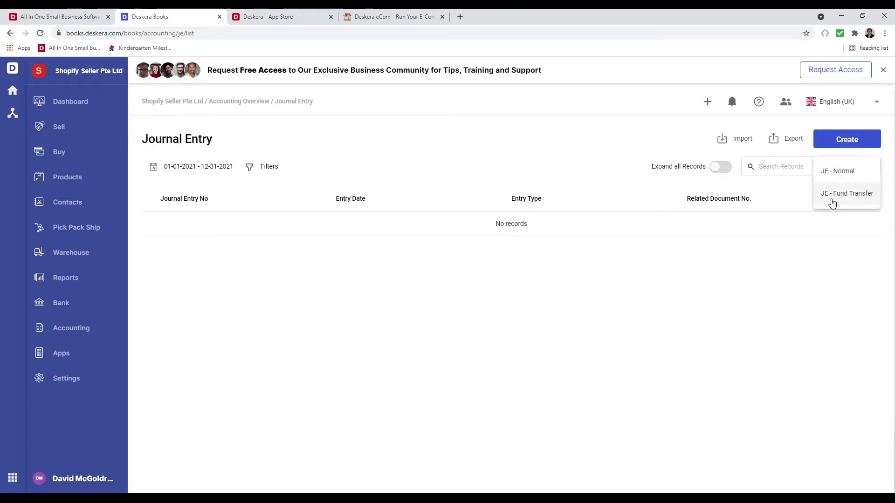
pyautogui.click(721, 301)
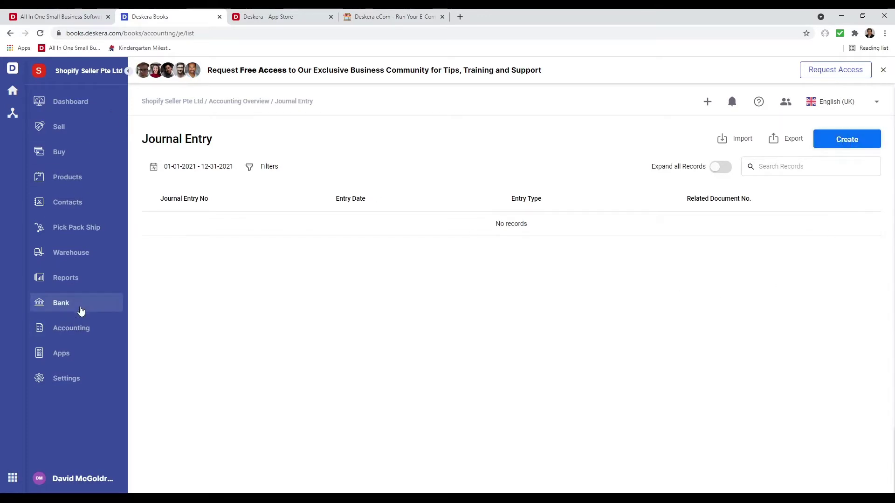
pyautogui.click(74, 332)
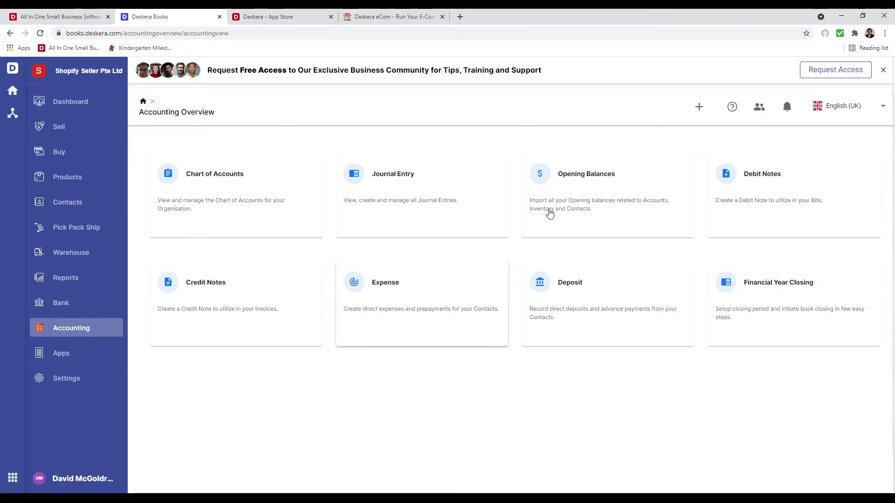
pyautogui.click(550, 211)
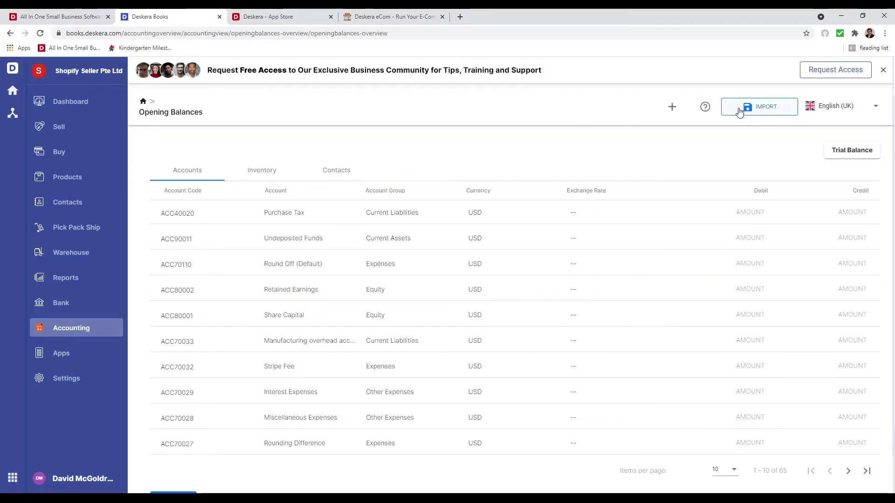
pyautogui.click(83, 331)
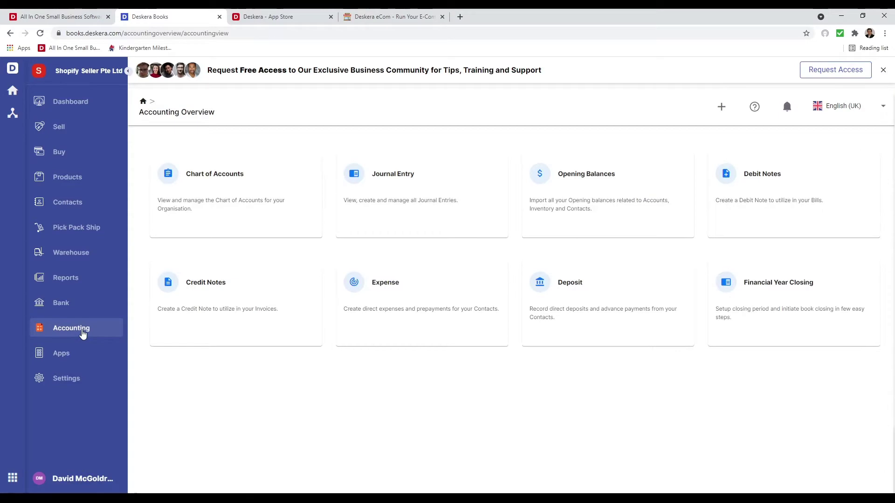
# Start a new bank account named 'Wells Fargo' from the Bank list
pyautogui.click(59, 309)
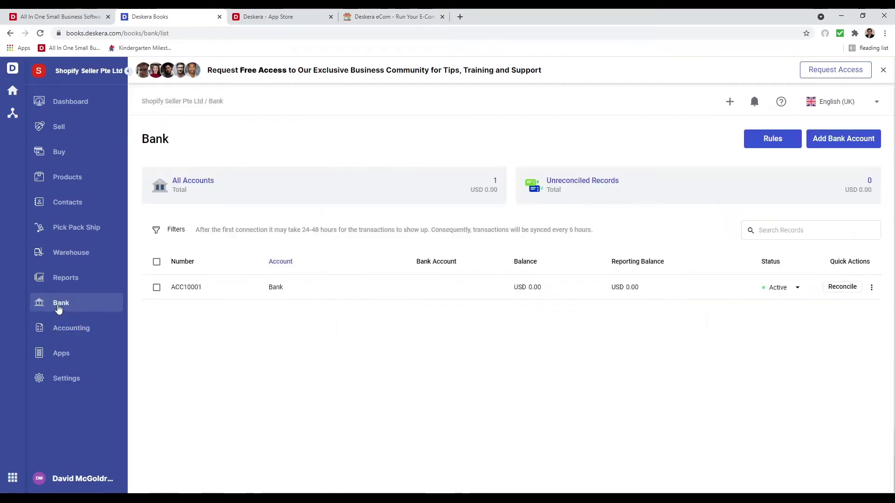
pyautogui.click(850, 133)
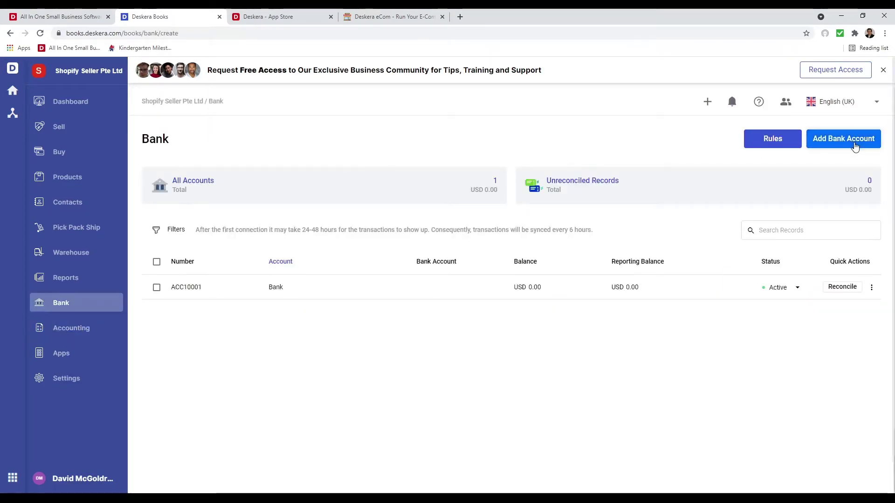
pyautogui.click(223, 231)
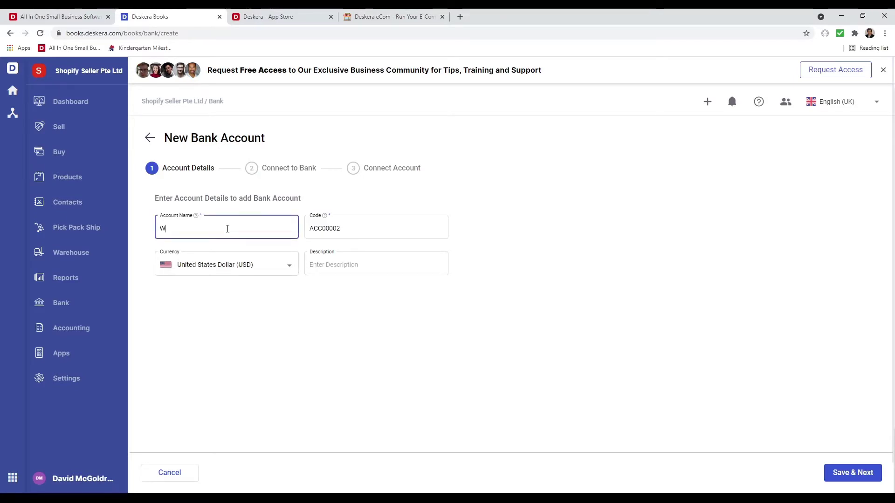
pyautogui.write('Wells Fargo')
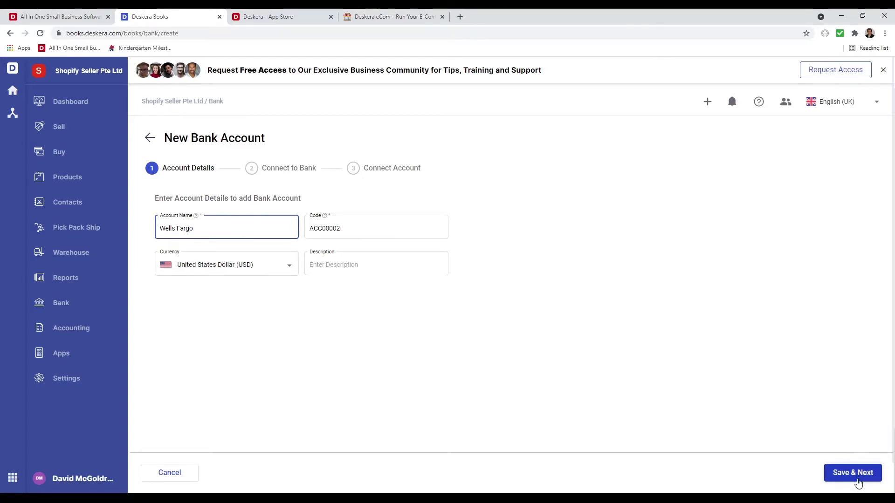
pyautogui.click(858, 474)
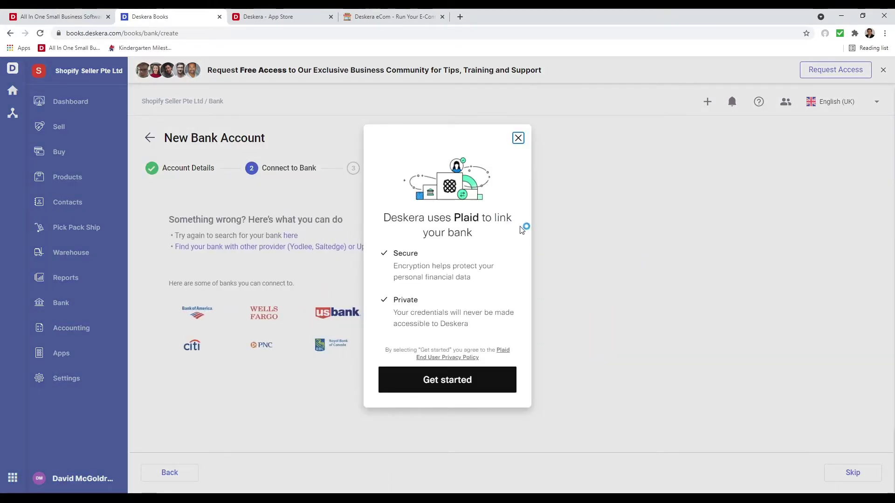
# Browse Plaid bank linking (Wells Fargo, Union Bank), then create the account without connecting
pyautogui.click(426, 378)
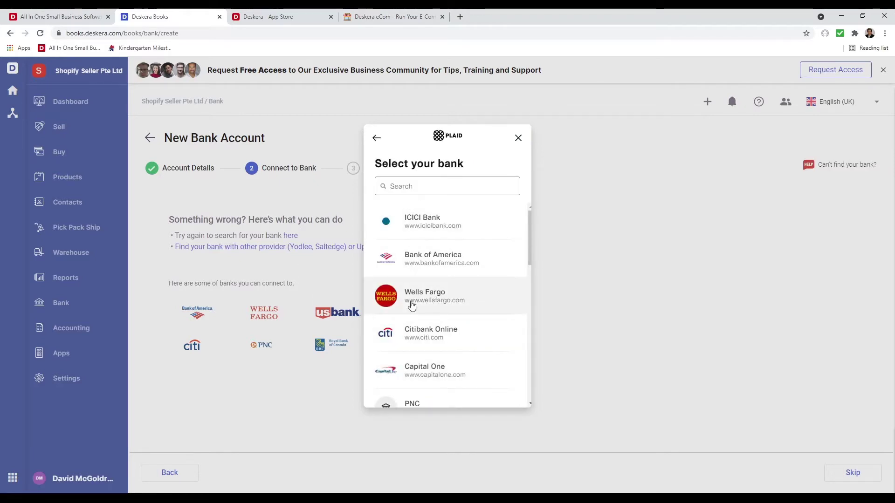
pyautogui.click(412, 306)
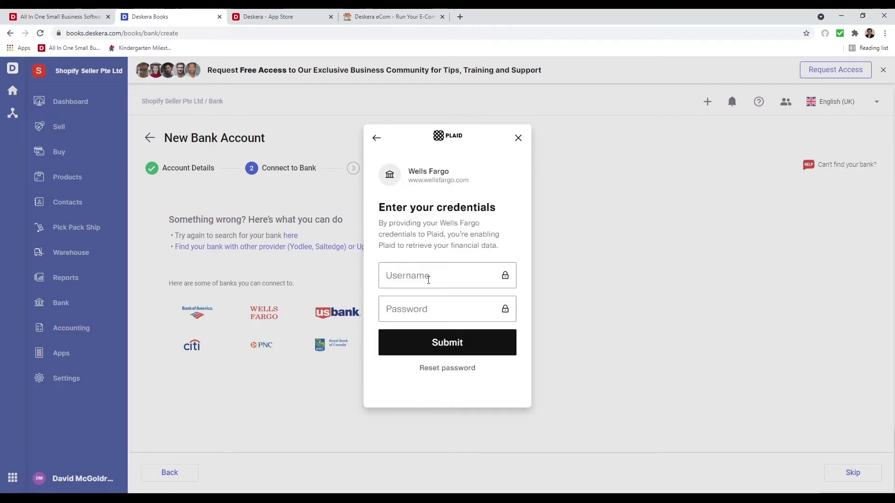
pyautogui.click(377, 138)
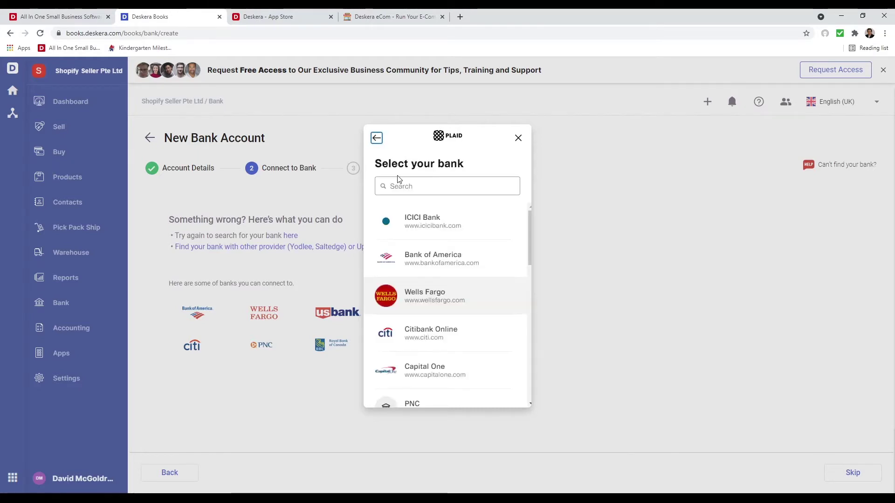
pyautogui.click(408, 189)
pyautogui.write('Bank')
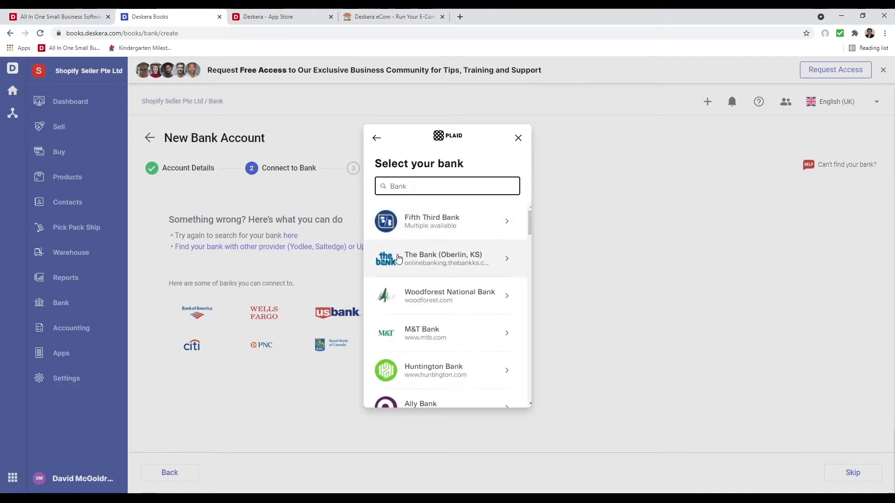
pyautogui.scroll(-10, 419, 280)
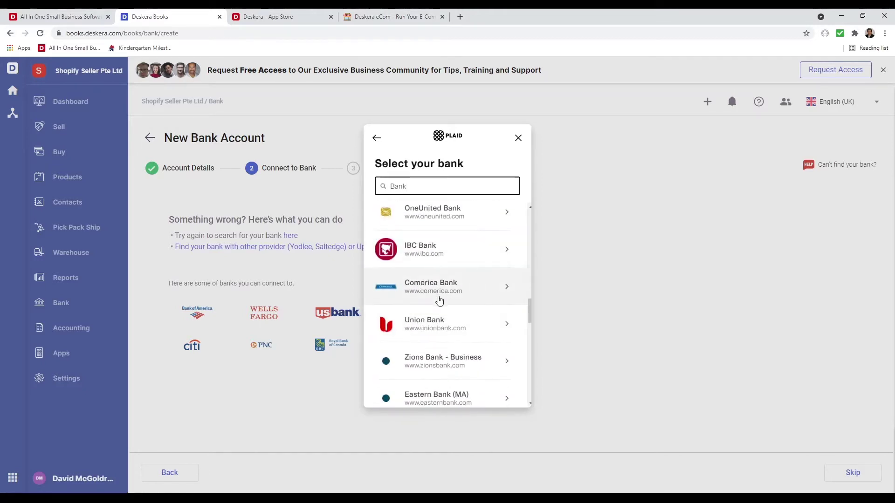
pyautogui.click(473, 326)
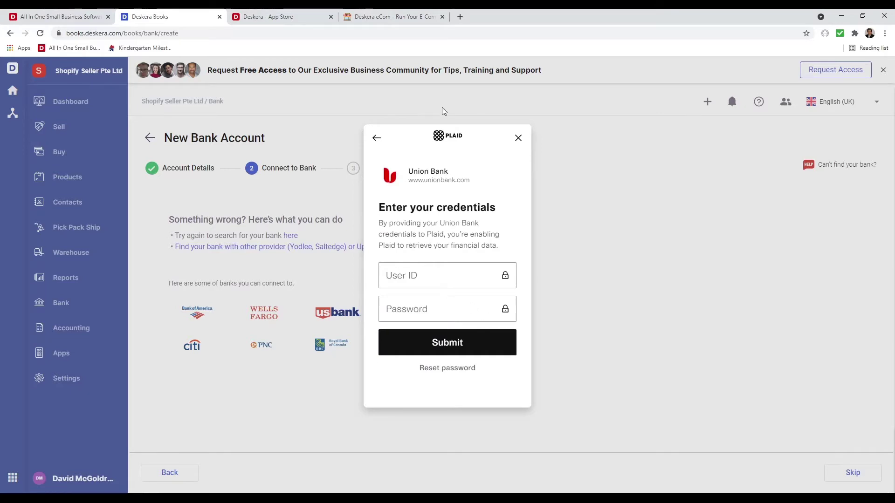
pyautogui.click(376, 138)
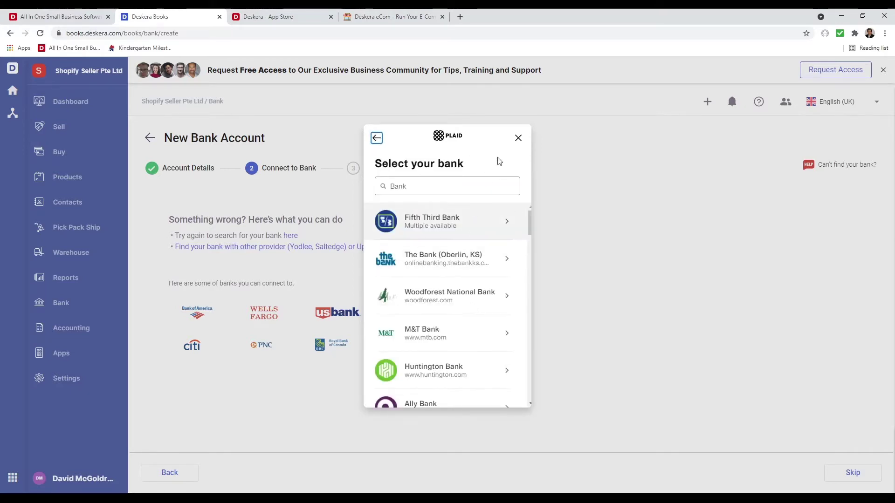
pyautogui.click(518, 139)
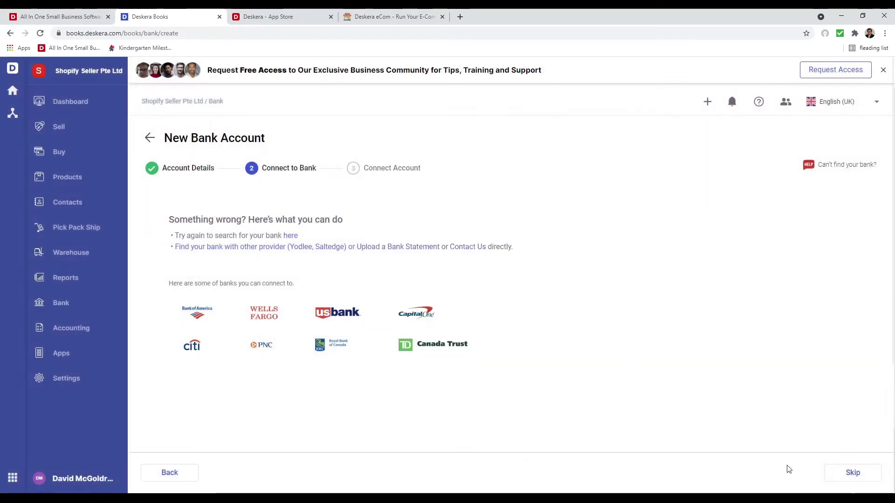
pyautogui.click(860, 482)
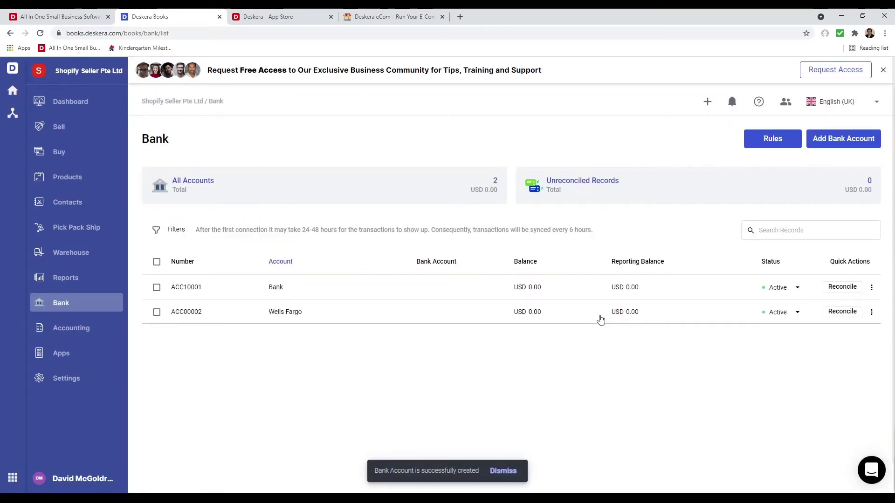
pyautogui.click(871, 312)
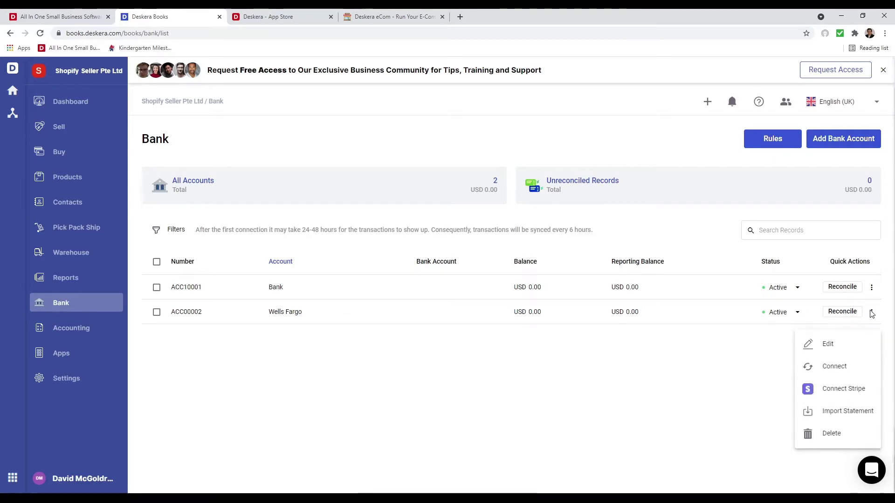
pyautogui.click(718, 254)
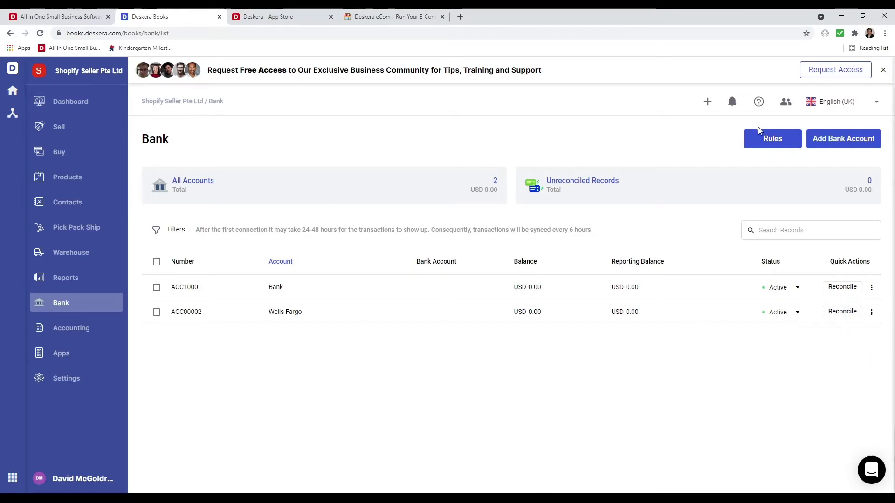
pyautogui.click(760, 132)
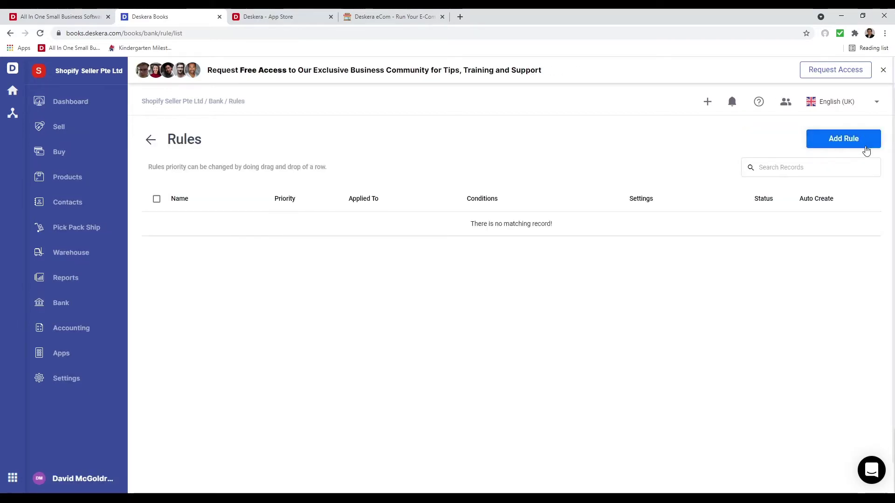
pyautogui.click(864, 145)
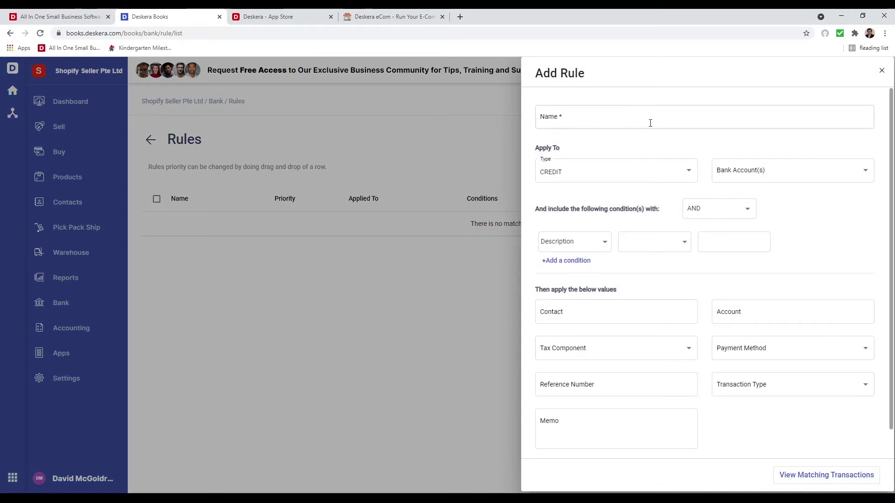
pyautogui.click(625, 177)
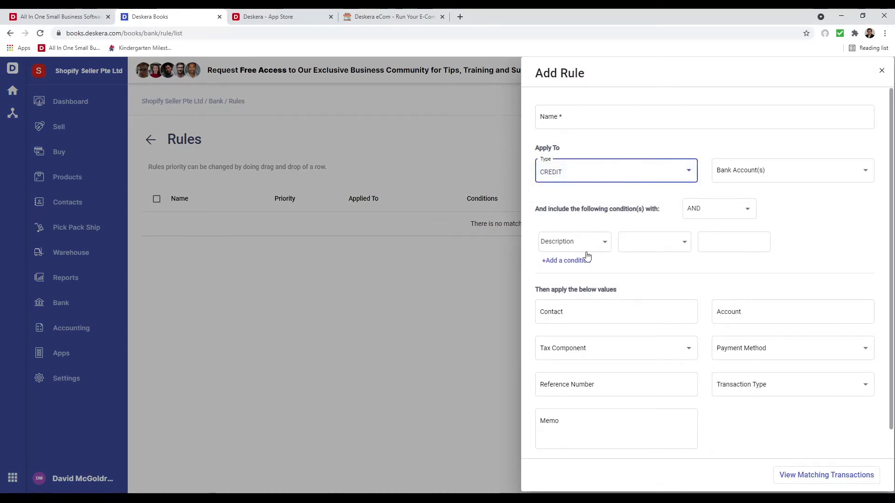
pyautogui.click(721, 209)
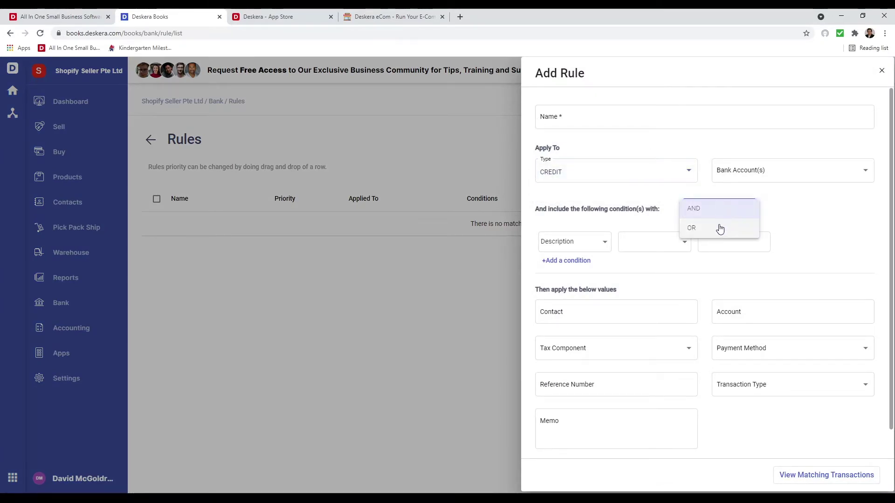
pyautogui.click(603, 242)
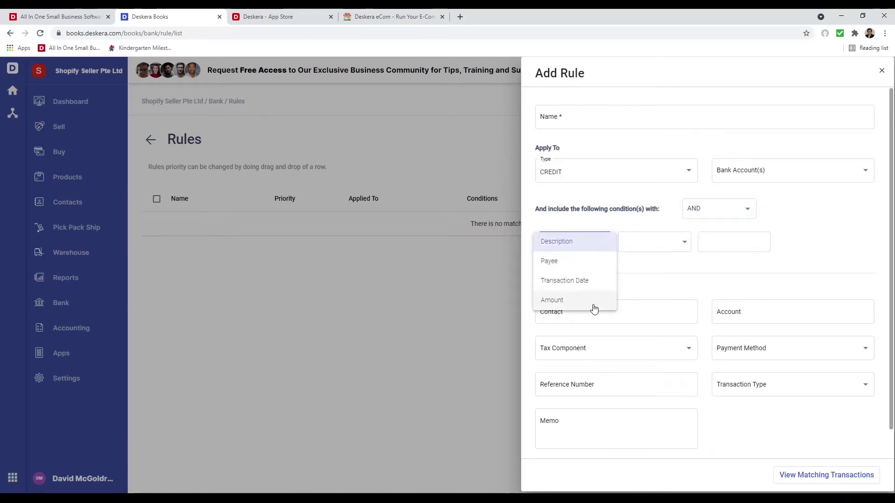
pyautogui.click(684, 267)
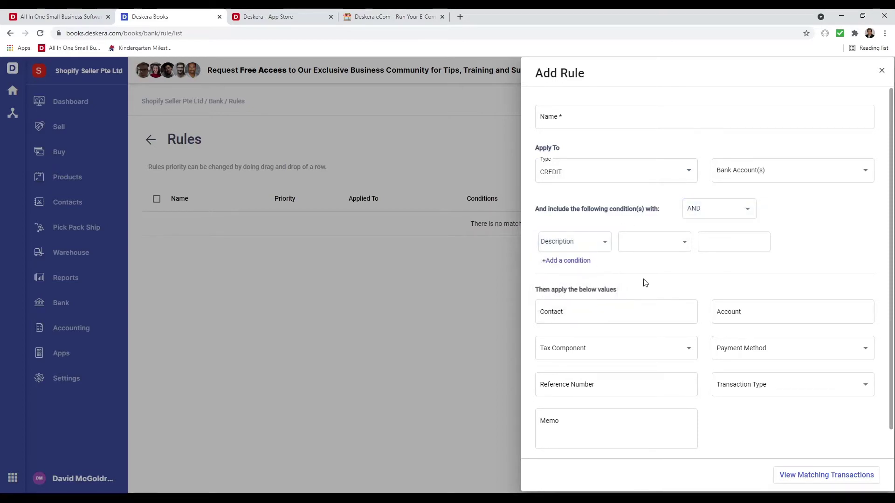
pyautogui.scroll(-1, 665, 377)
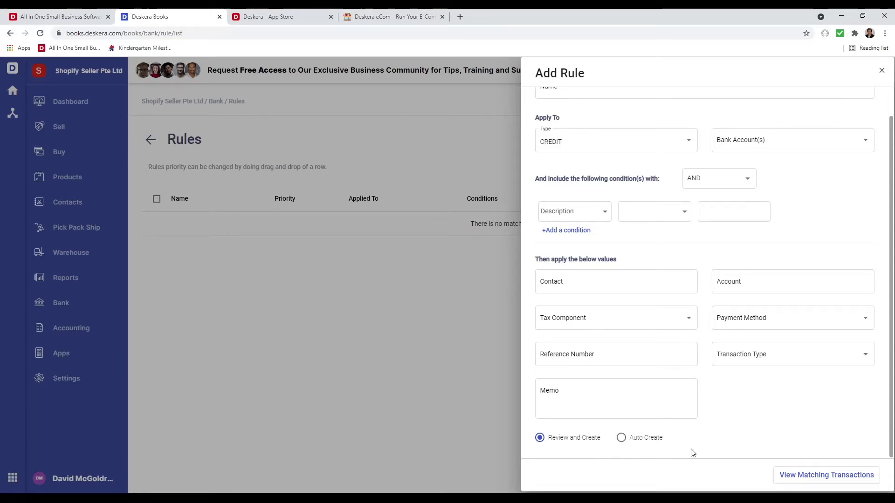
pyautogui.click(881, 71)
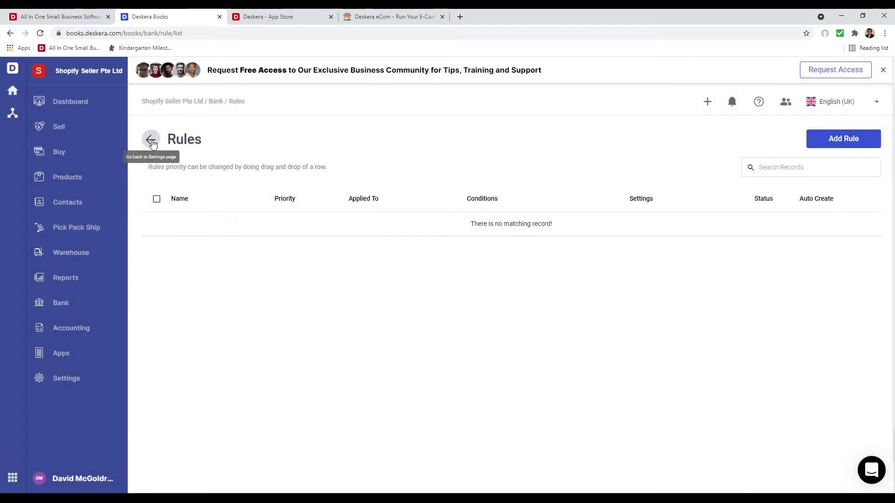
pyautogui.click(150, 139)
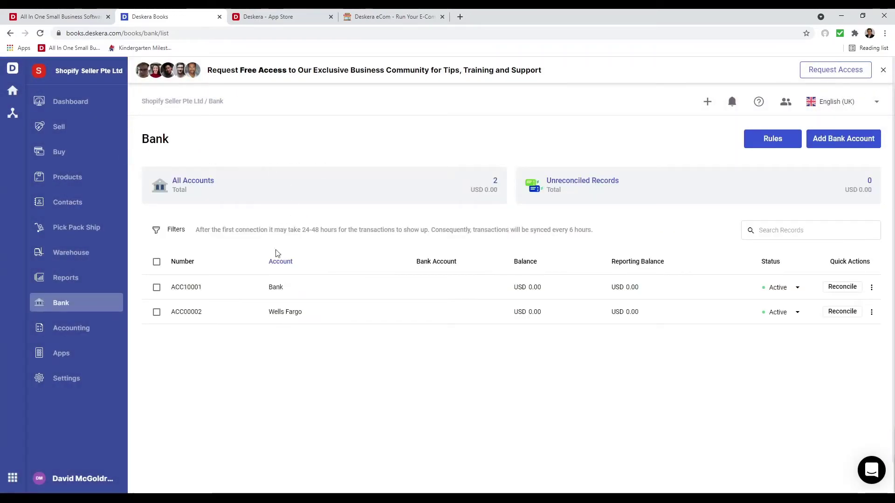
# Open Reports and scroll through the Financial, Tax, Inventory, Purchase and Sales report lists
pyautogui.click(92, 280)
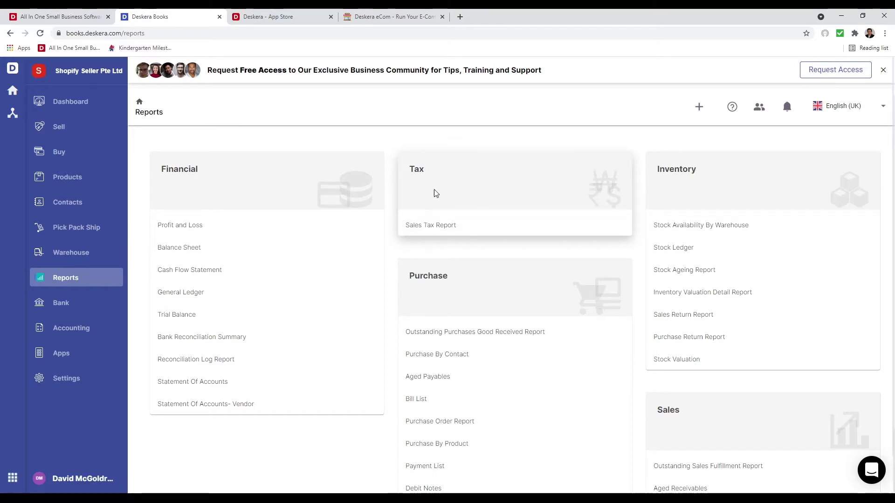
pyautogui.scroll(-3, 536, 419)
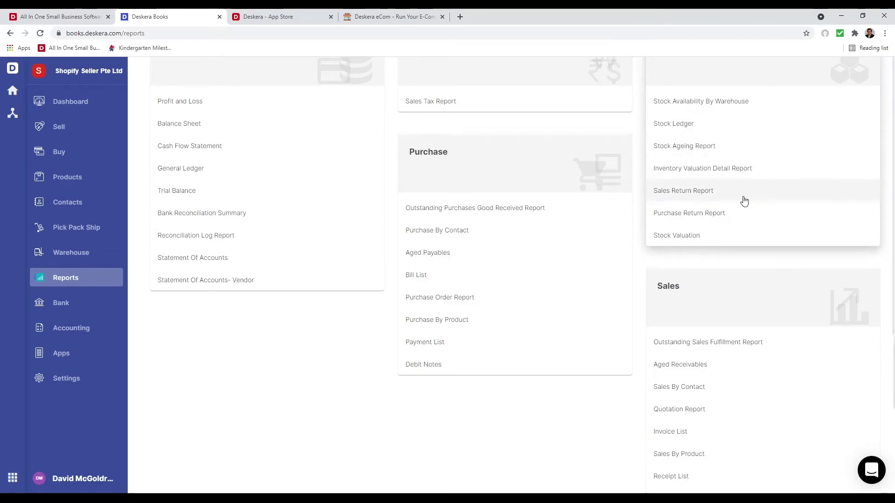
pyautogui.scroll(-1, 787, 358)
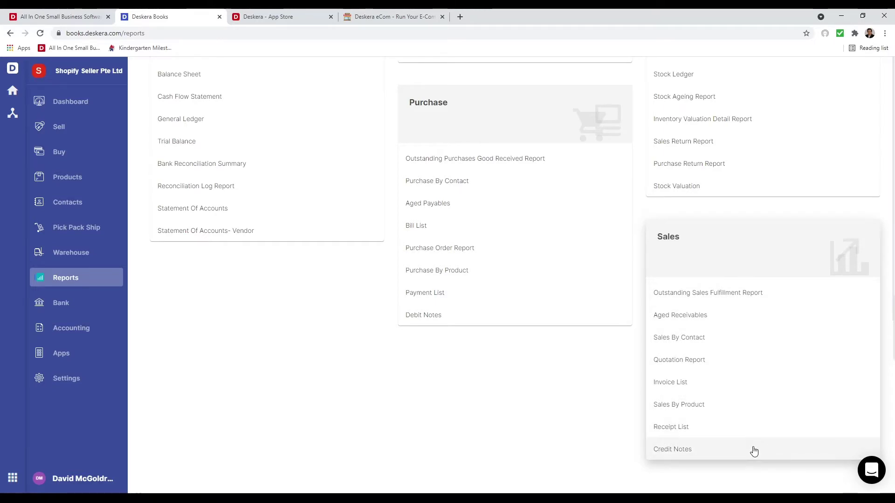
pyautogui.scroll(4, 538, 420)
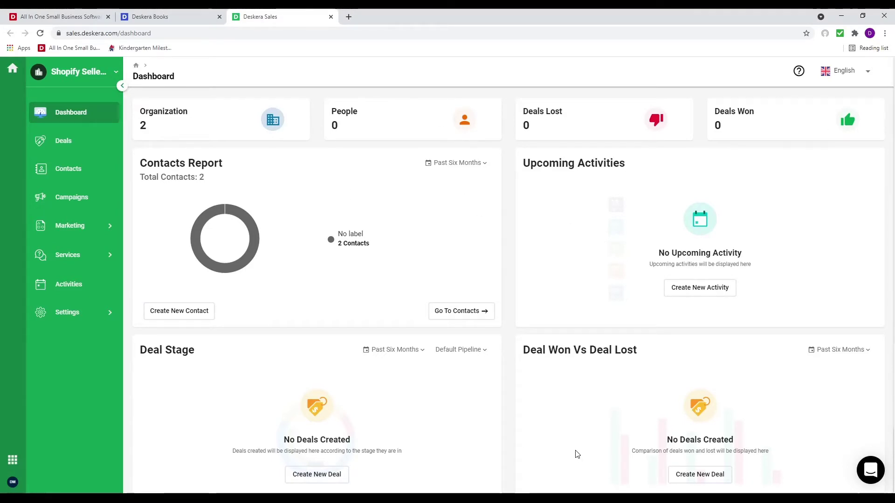
# Open Team Settings under the Sales sidebar Settings to view the Default Sales Team
pyautogui.scroll(-5, 577, 454)
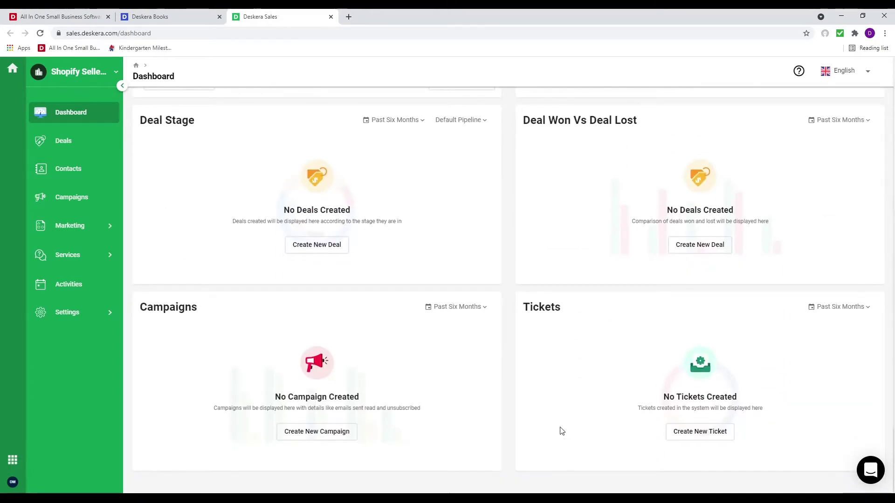
pyautogui.scroll(5, 562, 431)
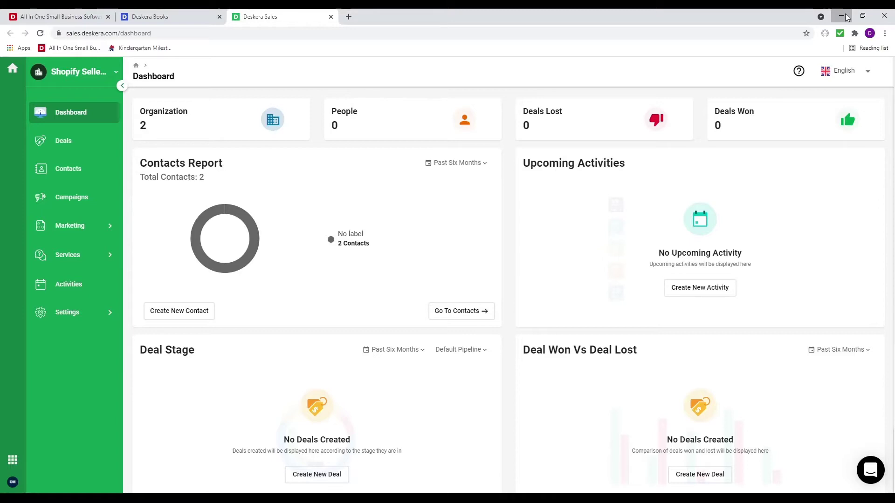
pyautogui.click(846, 17)
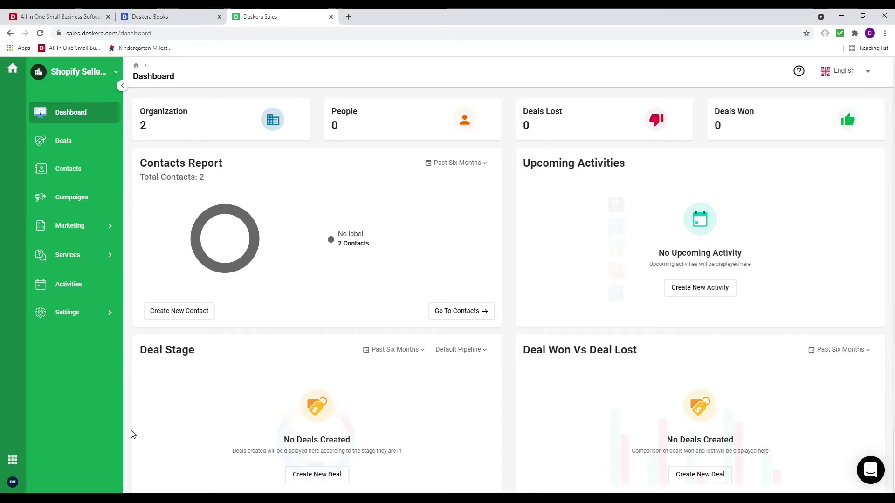
pyautogui.click(85, 313)
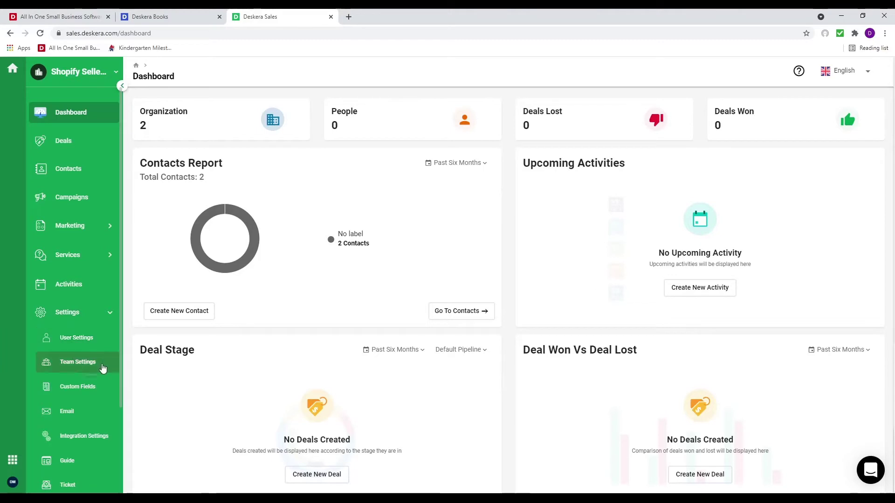
pyautogui.click(103, 368)
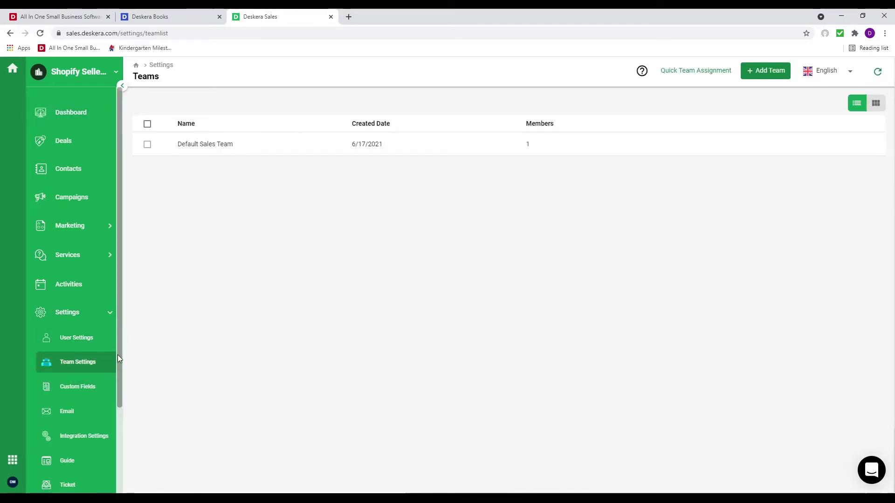
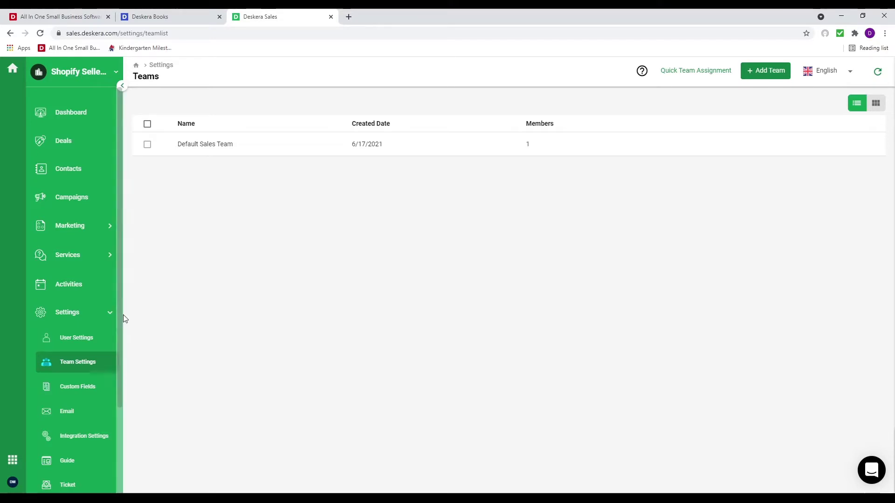
# Preview the new custom field form and its Availability tab, then open the Connect Email form
pyautogui.click(92, 394)
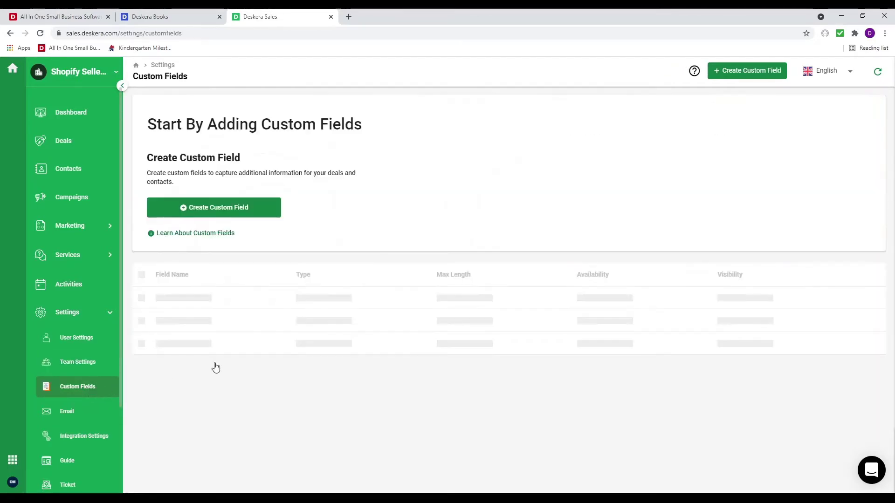
pyautogui.click(728, 75)
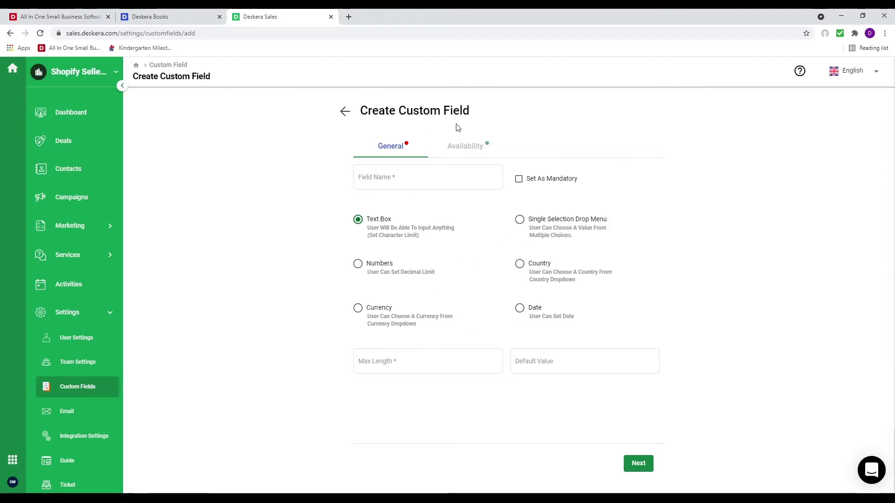
pyautogui.click(464, 146)
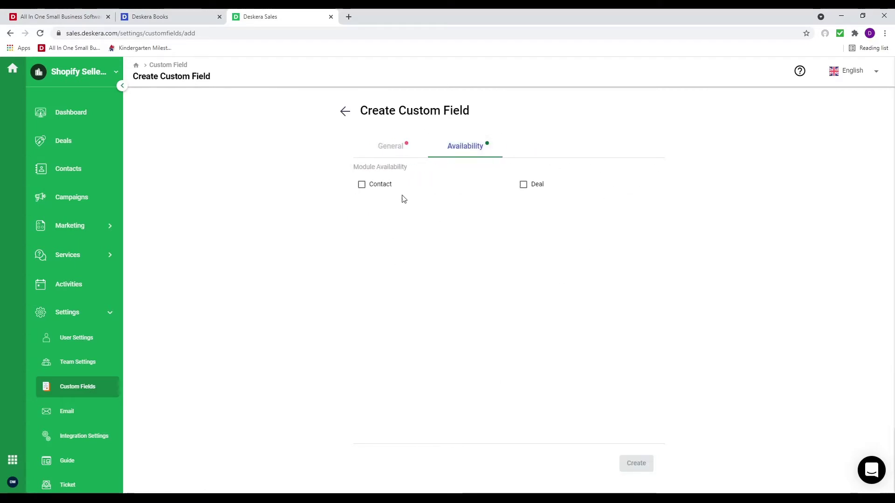
pyautogui.click(87, 410)
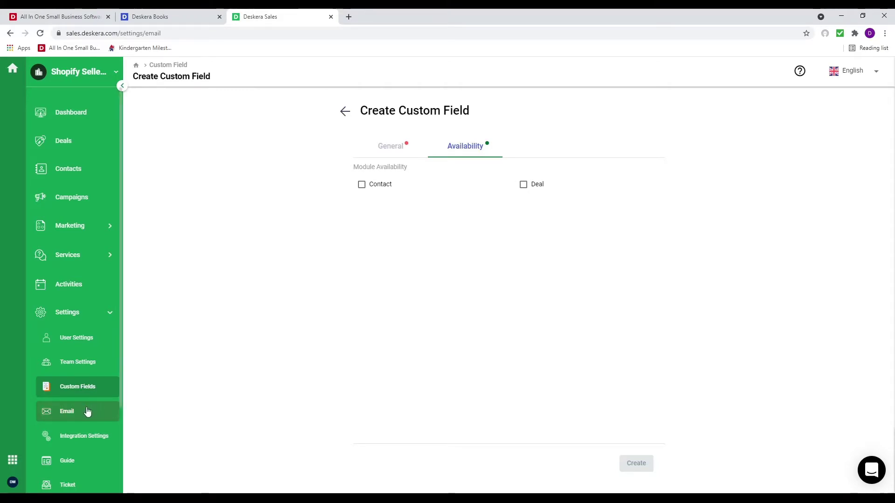
pyautogui.click(206, 210)
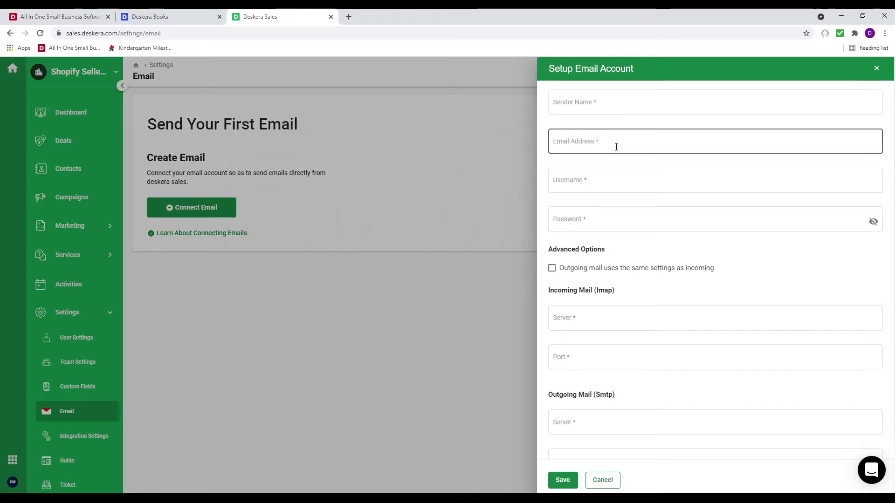
# Cancel the email account setup and view the Microsoft 365, Google Tag Manager and Webhook integrations
pyautogui.click(641, 184)
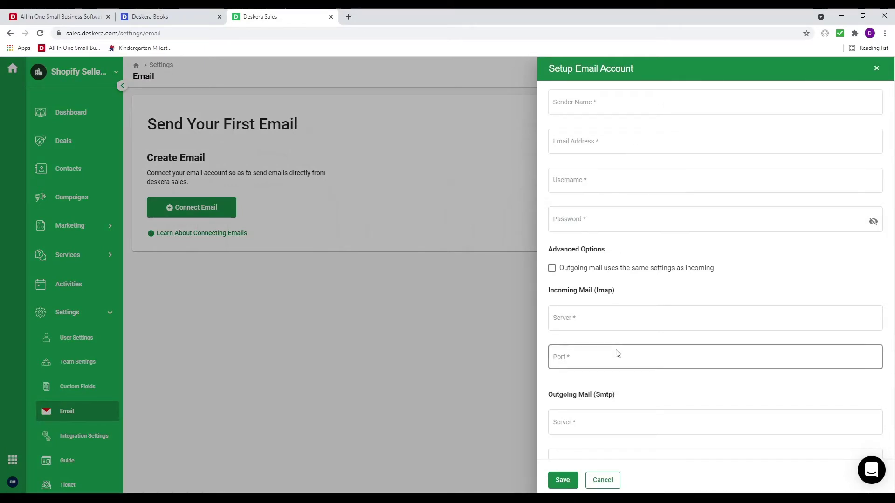
pyautogui.scroll(-2, 611, 348)
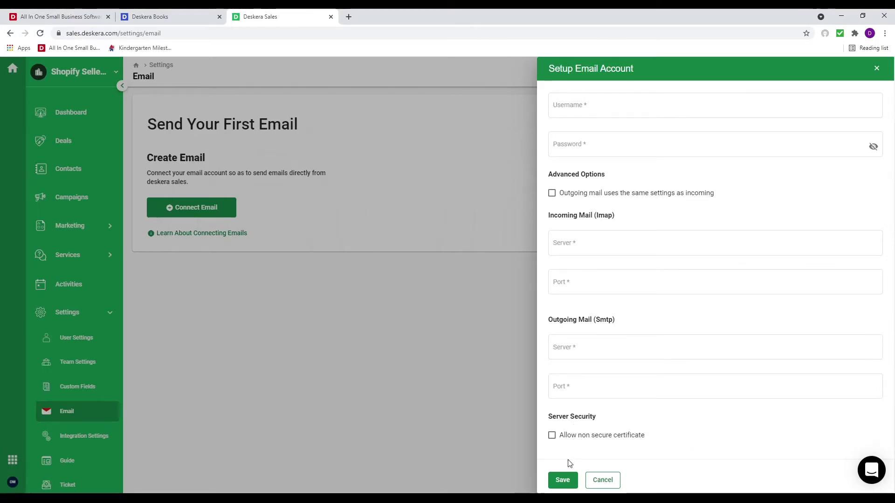
pyautogui.click(610, 480)
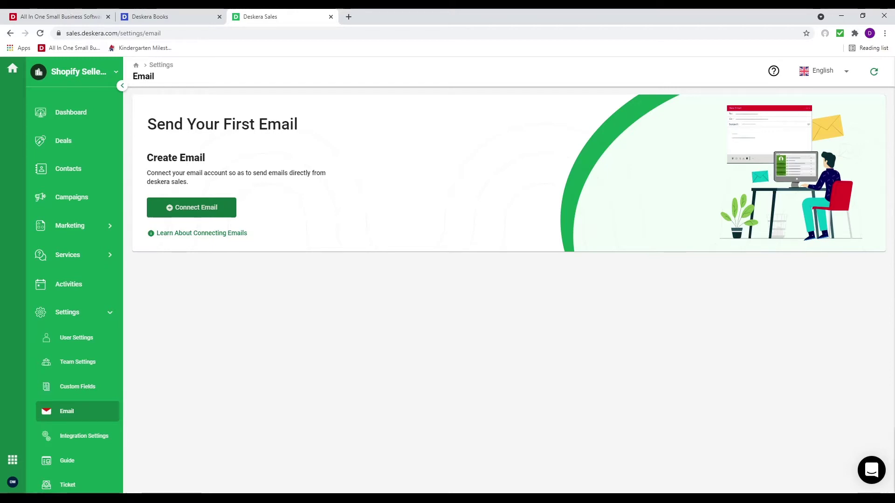
pyautogui.click(67, 439)
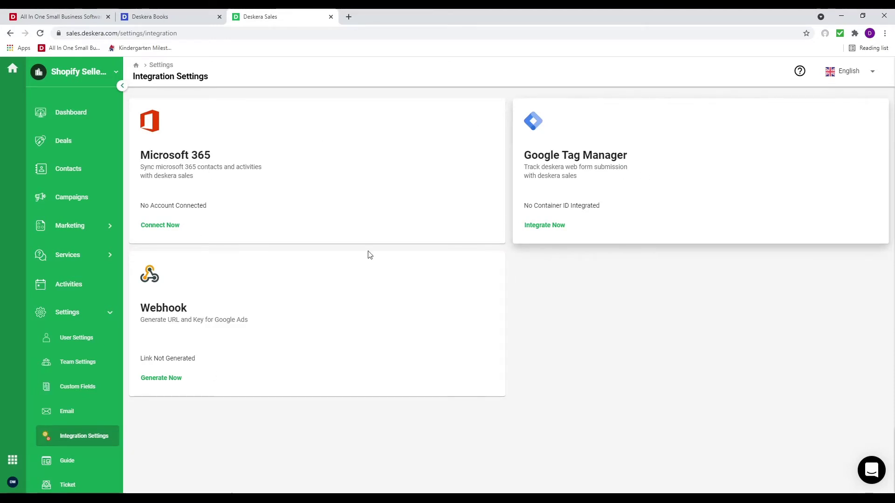
# In Guide settings, check availability of the lowercase support domain 'shoifydemo' and assign it
pyautogui.click(74, 466)
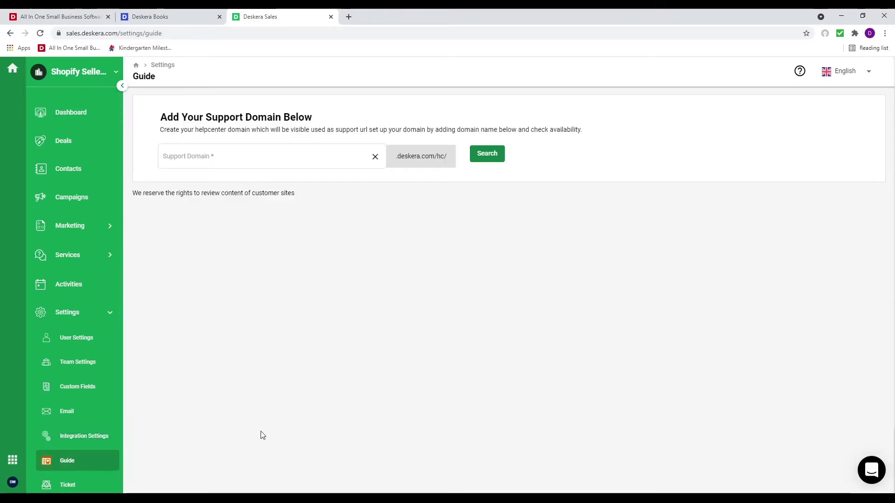
pyautogui.click(216, 162)
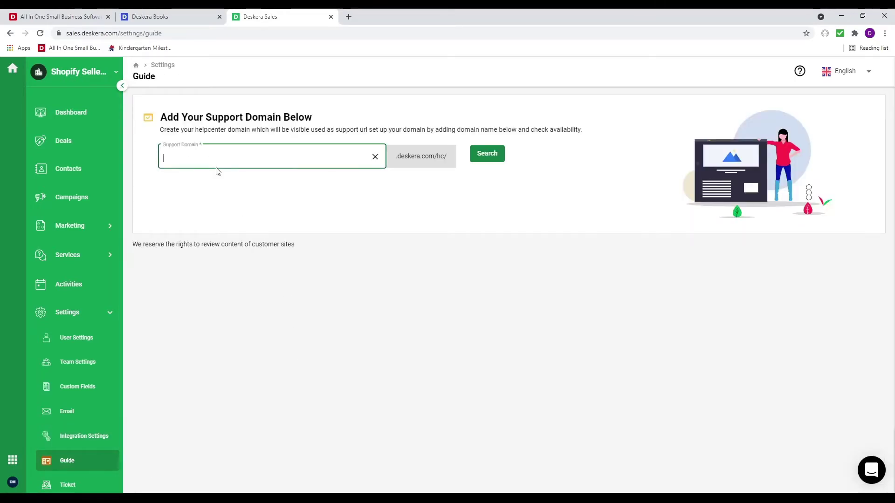
pyautogui.write('Sho')
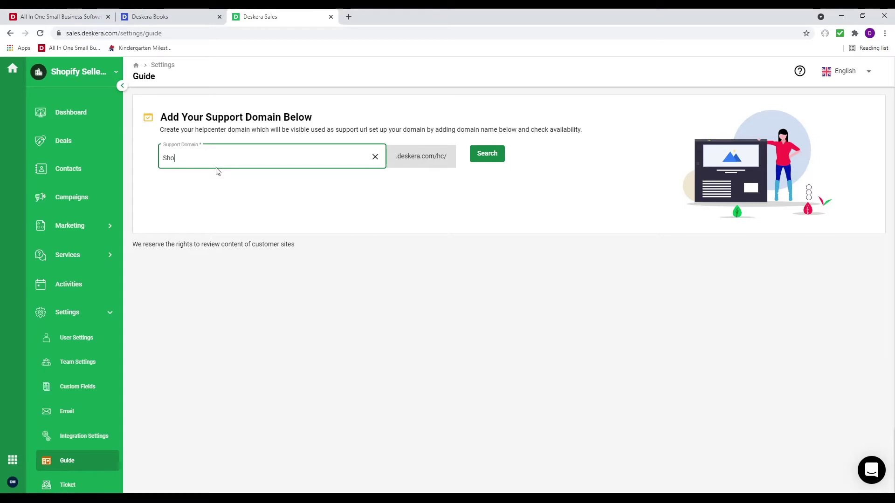
pyautogui.write('ifyDemo')
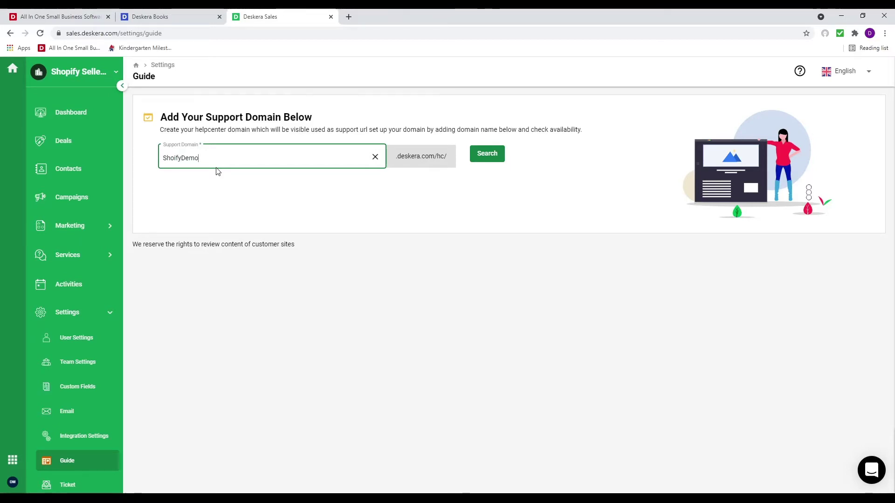
pyautogui.click(485, 152)
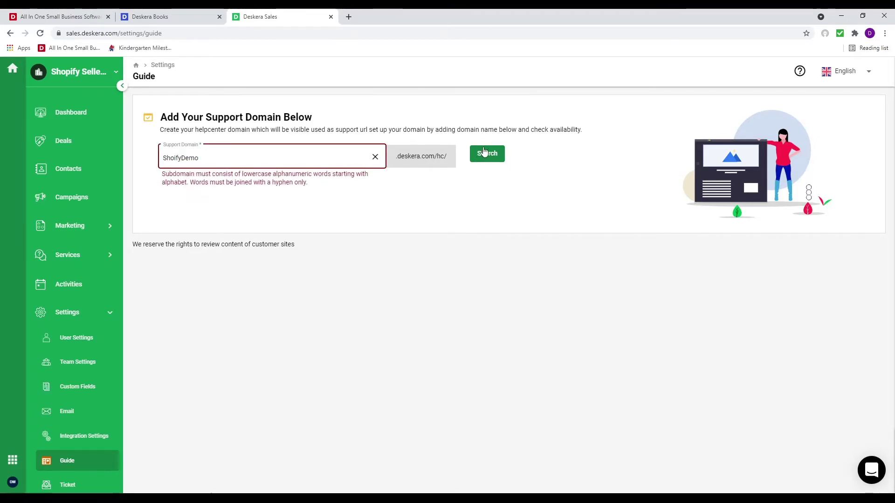
pyautogui.press('Left')
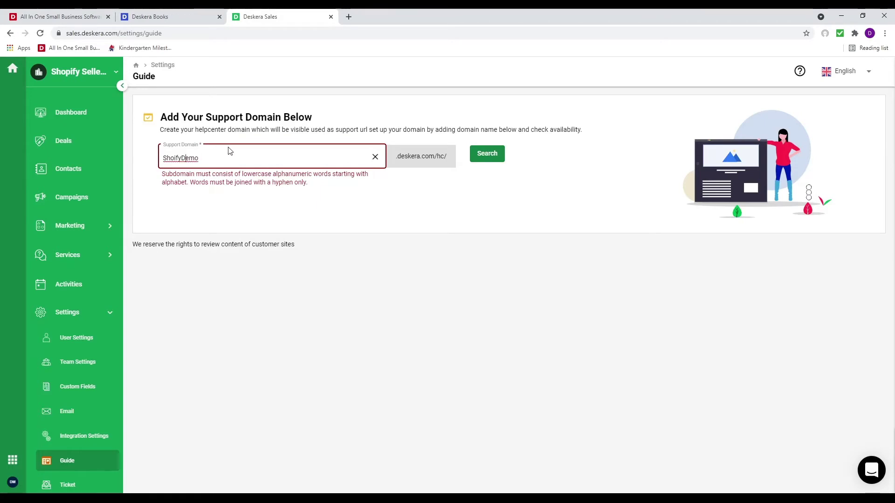
pyautogui.press('Left')
pyautogui.press('BackSpace')
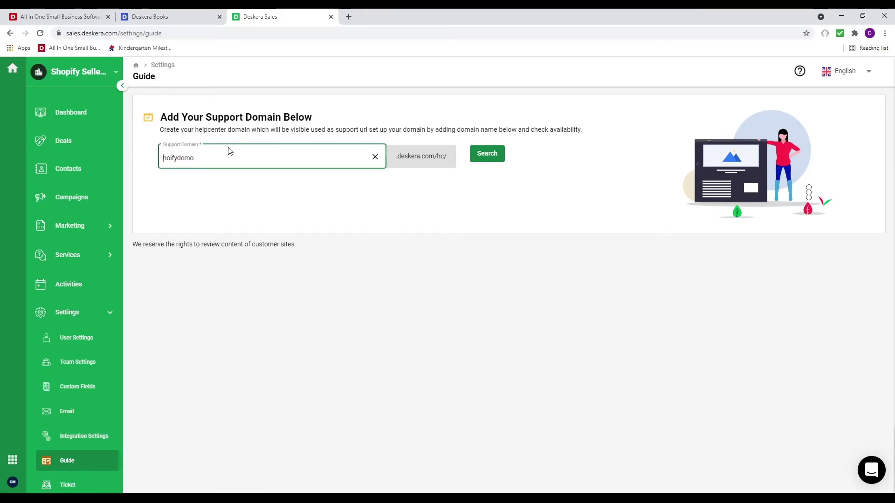
pyautogui.write('s')
pyautogui.click(493, 160)
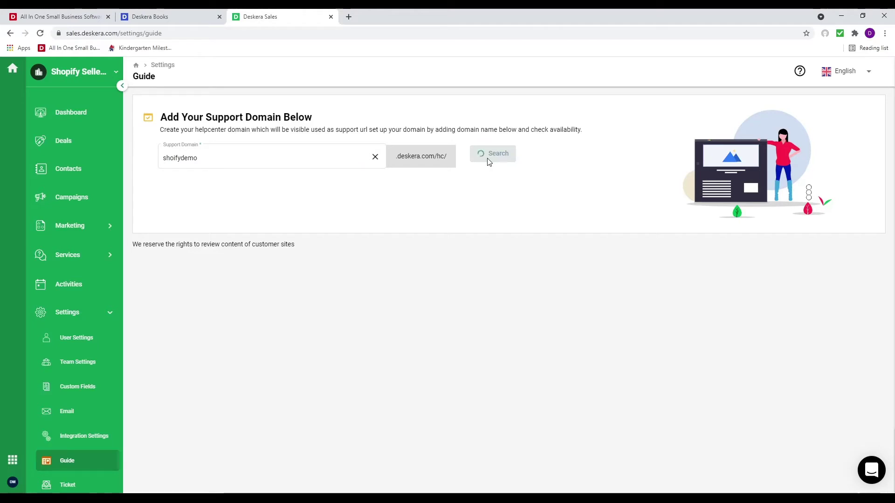
pyautogui.click(478, 159)
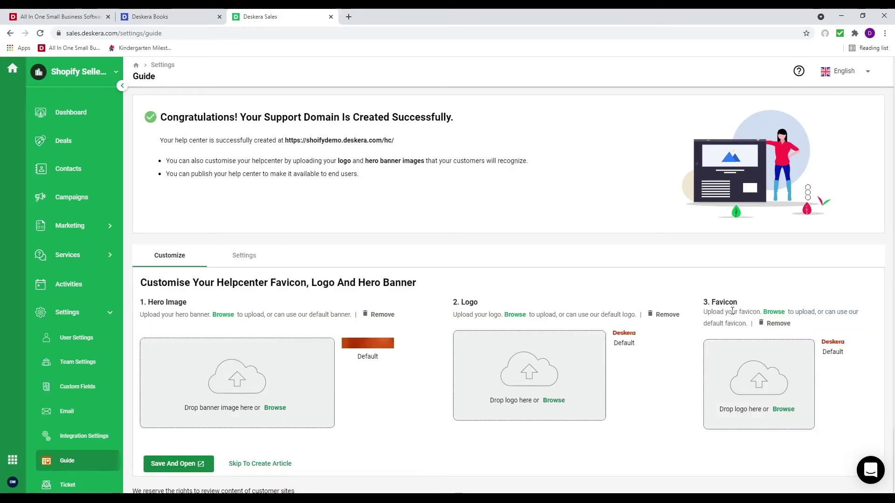
# Review the activation and branding settings, then save and preview the new help center
pyautogui.click(243, 255)
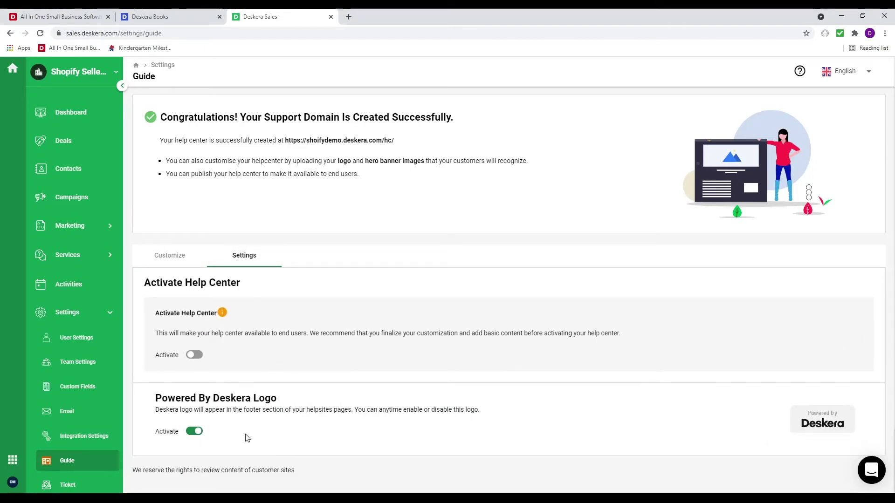
pyautogui.click(186, 256)
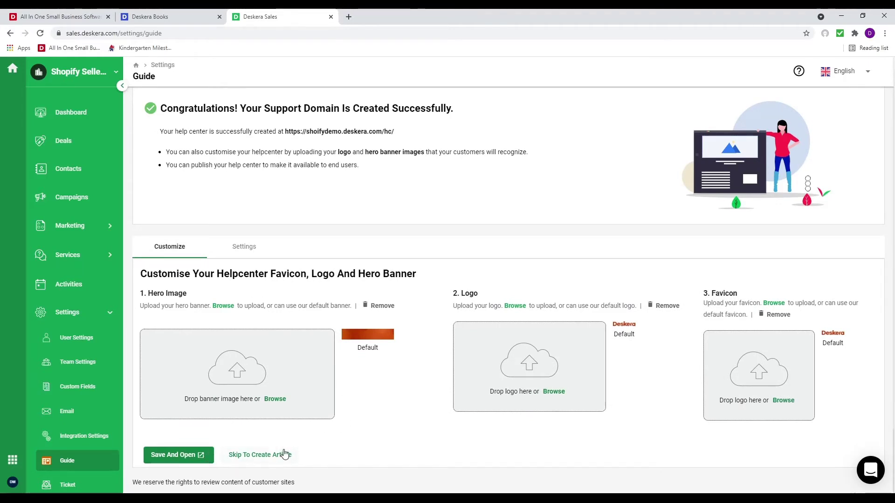
pyautogui.click(171, 459)
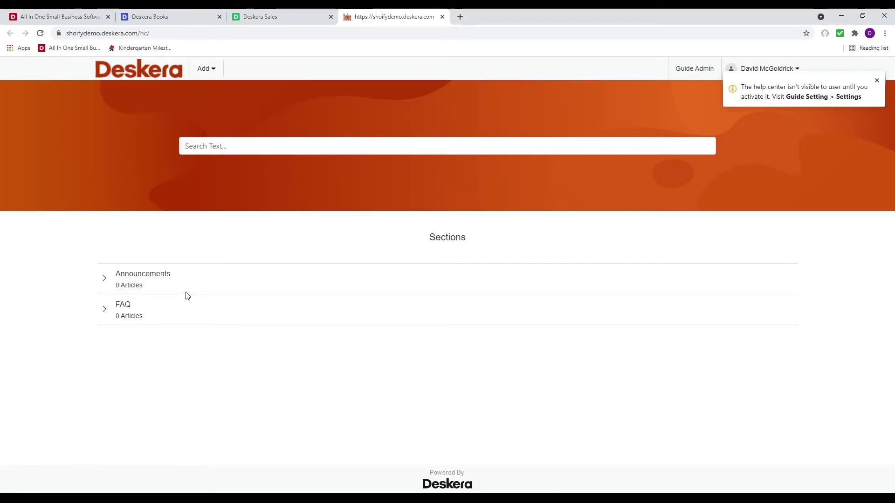
pyautogui.click(442, 17)
pyautogui.scroll(-3, 92, 420)
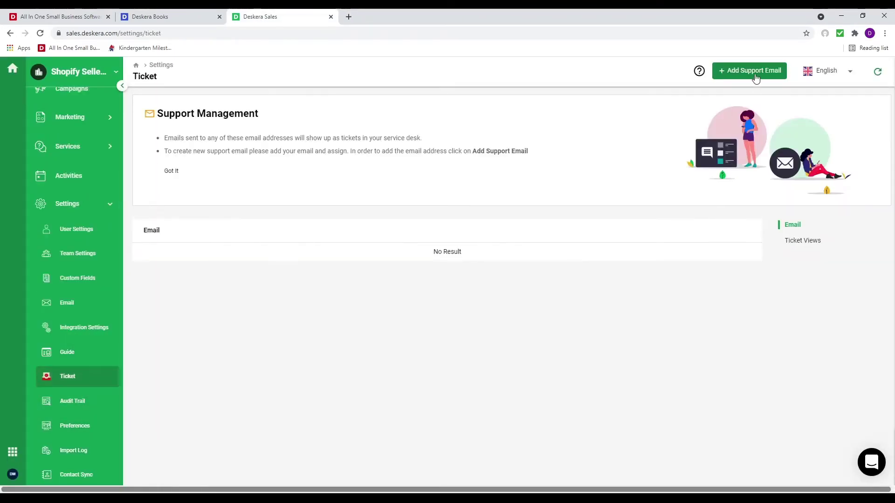
pyautogui.click(755, 71)
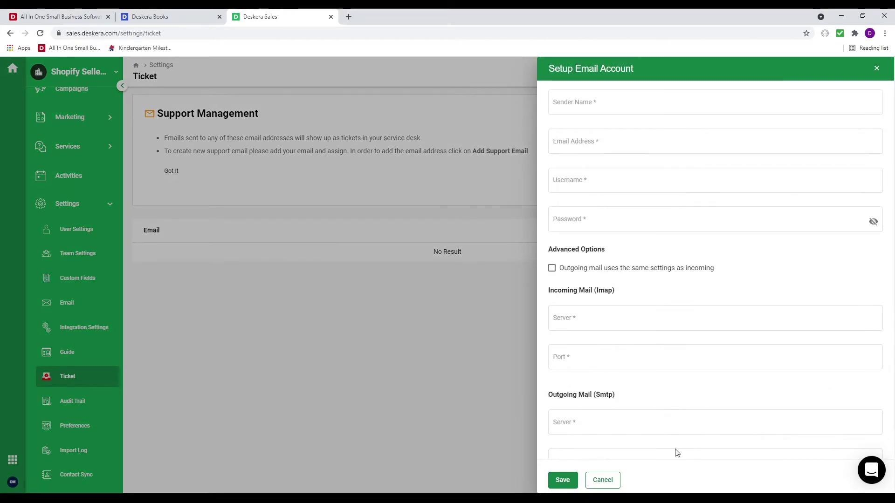
pyautogui.scroll(-2, 643, 453)
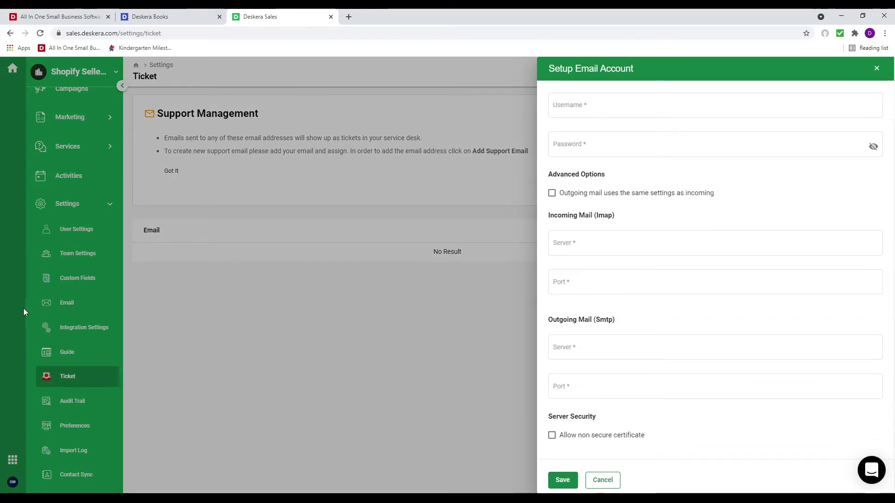
pyautogui.scroll(2, 634, 401)
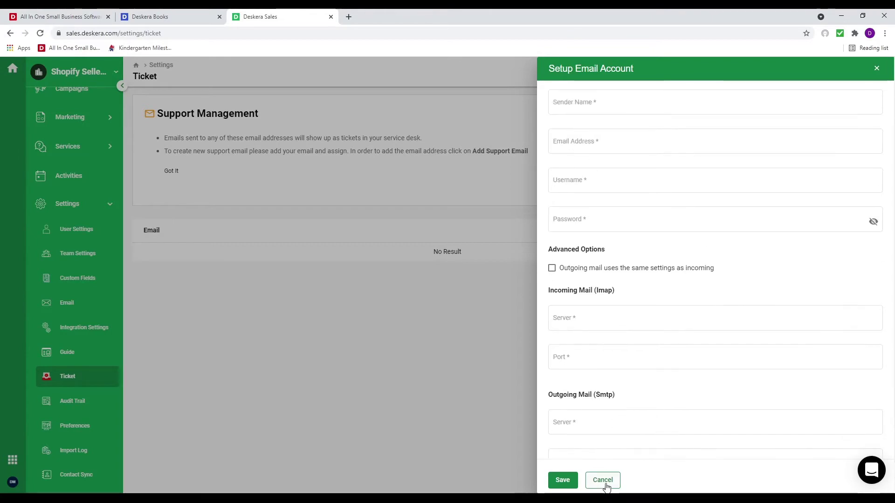
pyautogui.click(604, 481)
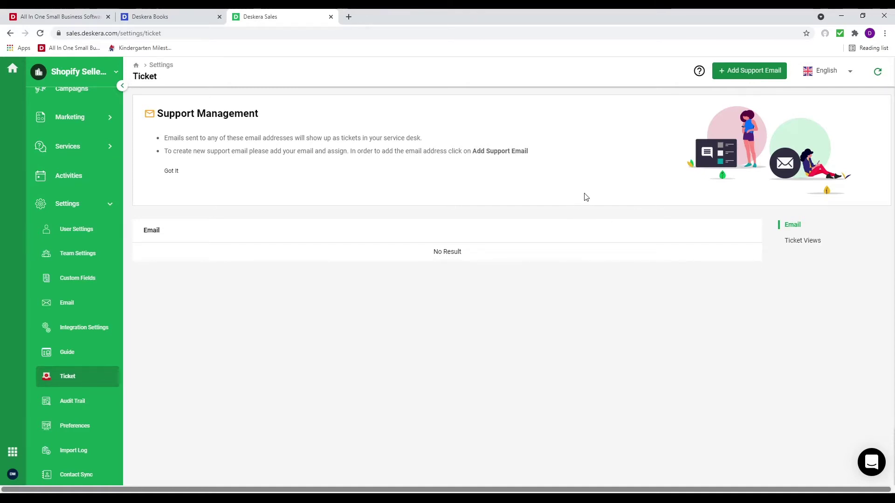
# Glance at Audit Trail and Campaign preferences, then open the Import Log of past file imports
pyautogui.click(66, 404)
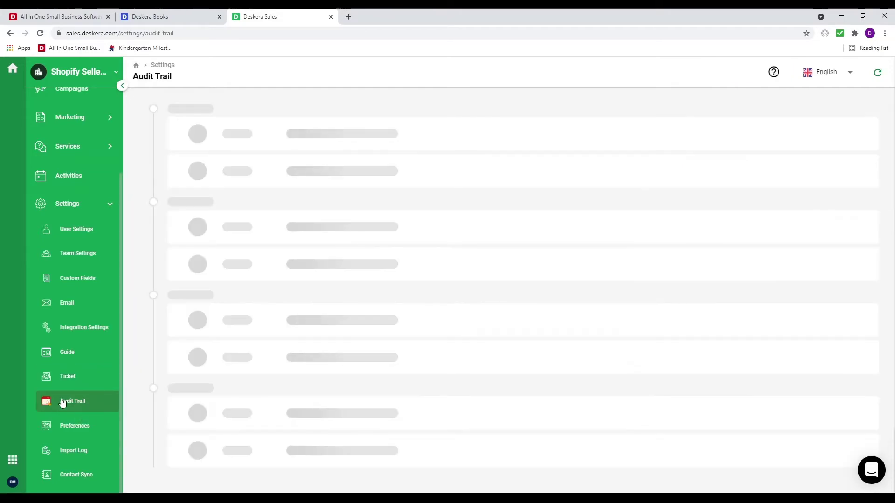
pyautogui.click(65, 421)
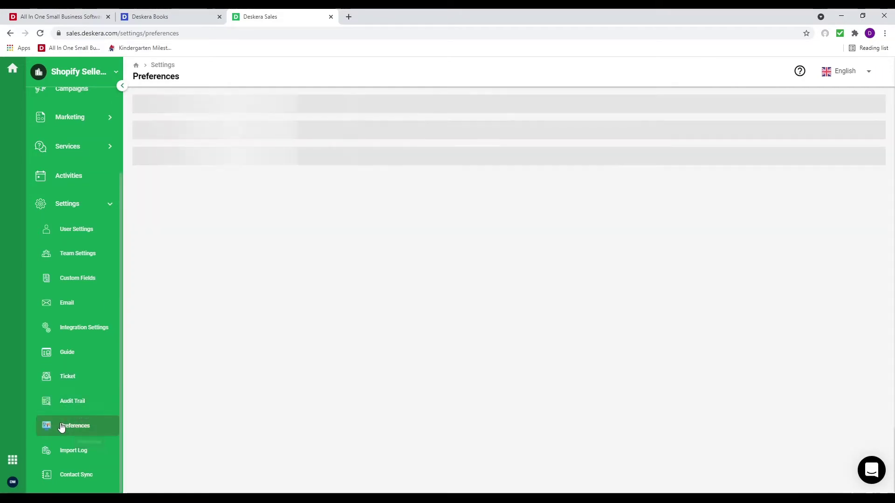
pyautogui.click(225, 117)
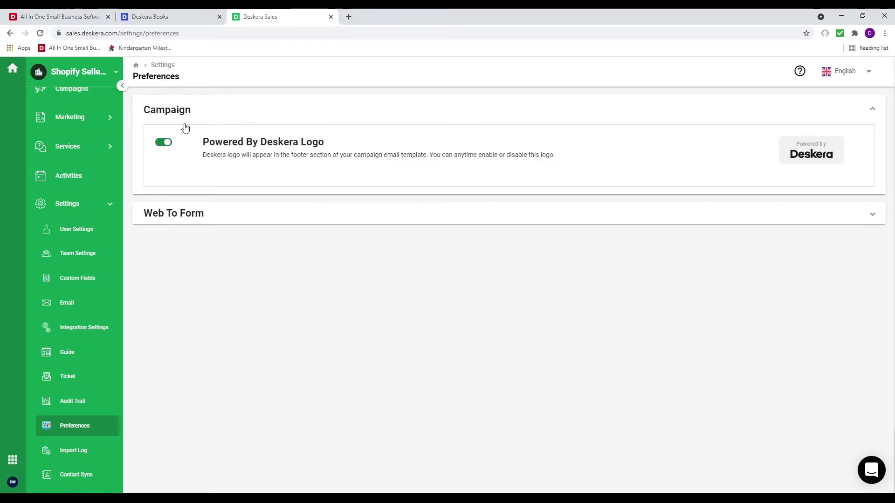
pyautogui.click(90, 458)
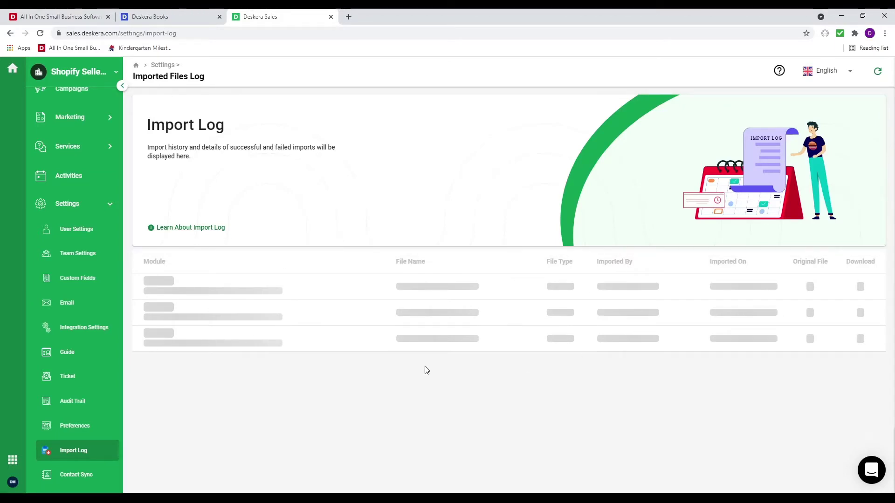
pyautogui.scroll(3, 101, 420)
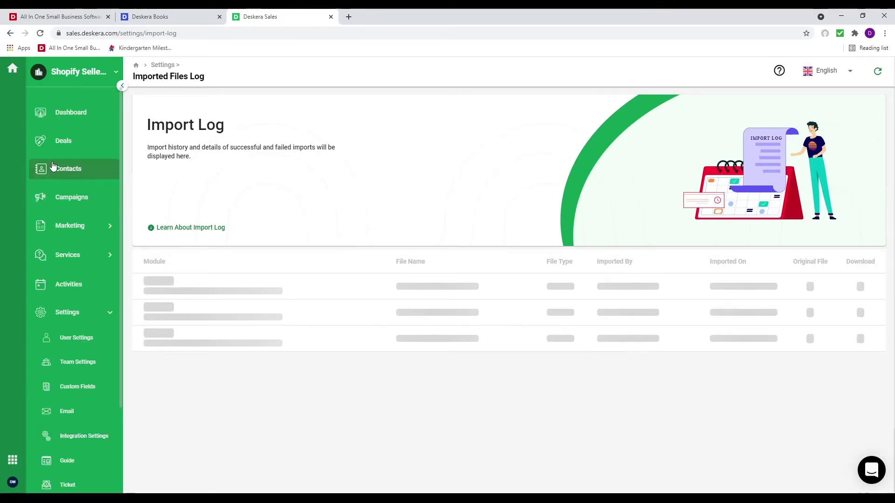
# Label both contacts Warm lead, then relabel the first contact as Cold lead
pyautogui.click(72, 175)
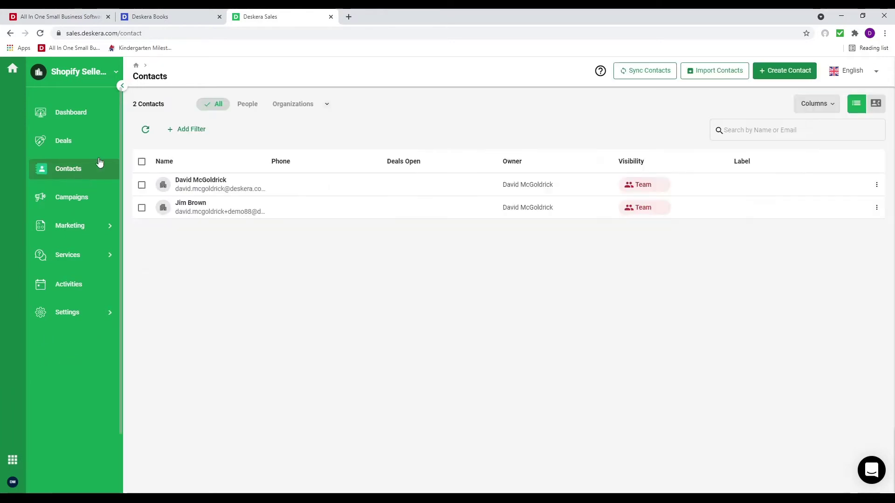
pyautogui.click(142, 162)
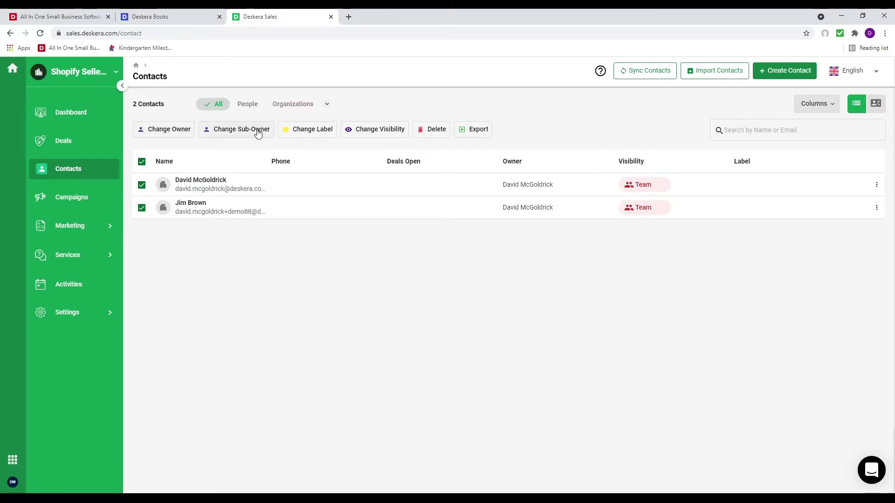
pyautogui.click(313, 134)
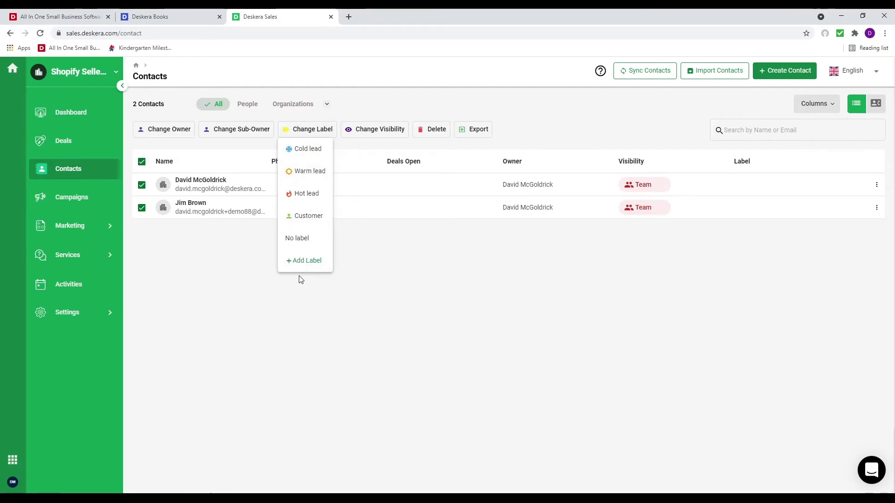
pyautogui.click(310, 171)
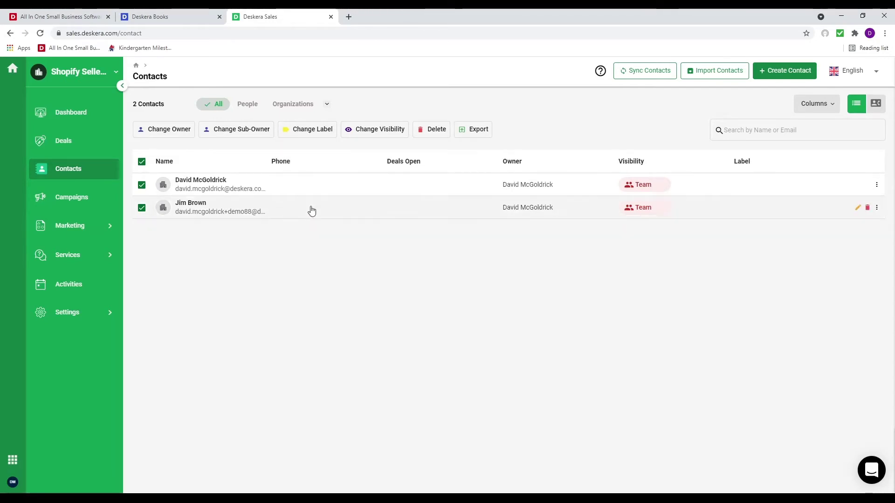
pyautogui.click(142, 185)
pyautogui.click(320, 132)
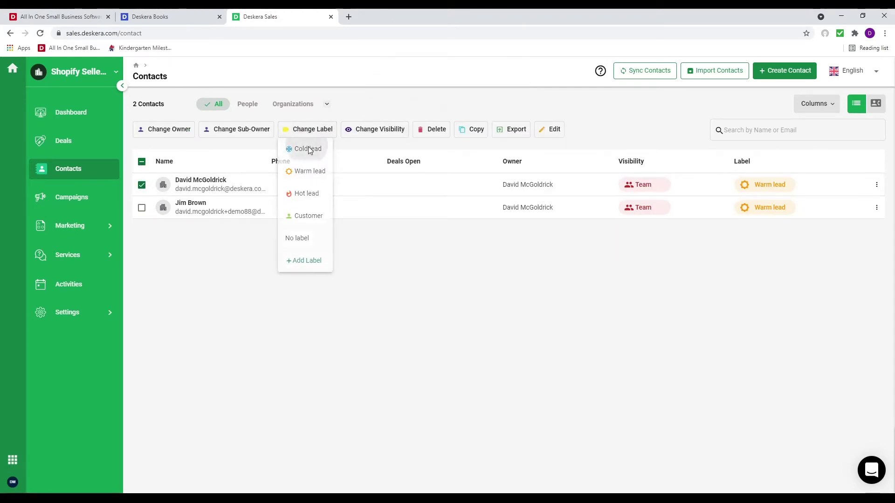
pyautogui.click(292, 149)
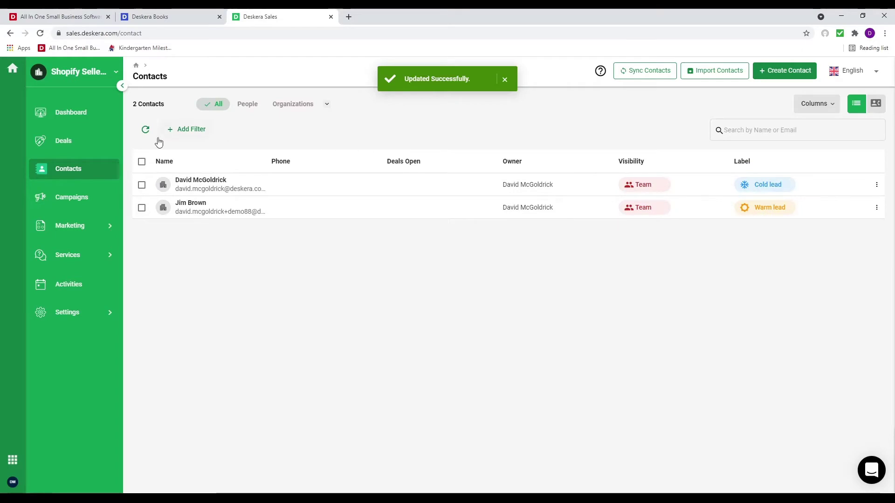
pyautogui.click(149, 185)
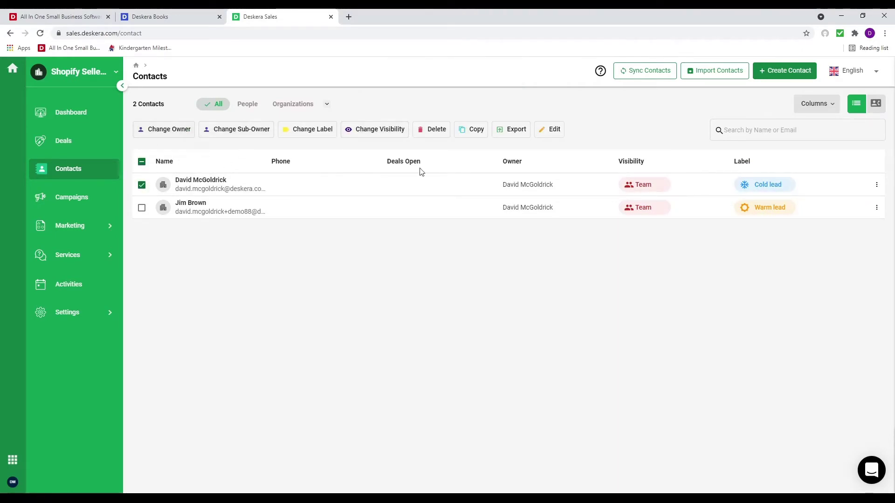
# Move Label after Name, replace Phone with Sub-owner after Organization, and save the columns
pyautogui.click(831, 105)
pyautogui.moveTo(694, 341); pyautogui.dragTo(693, 215)
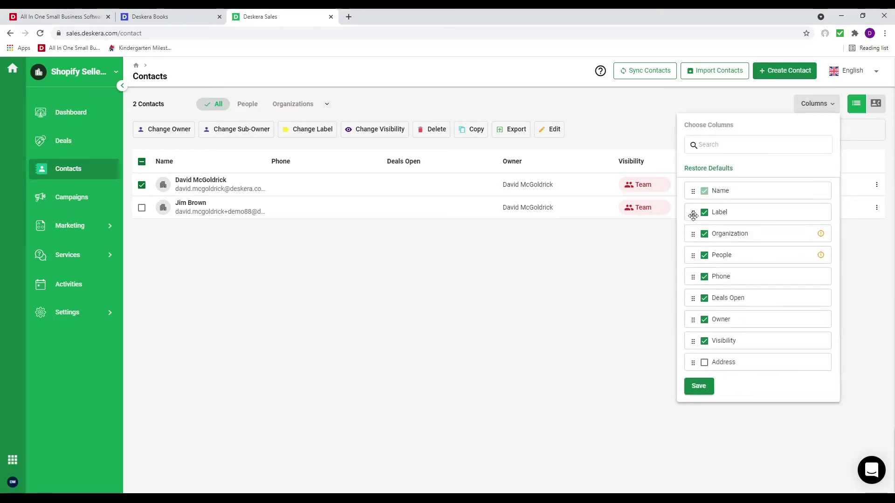
pyautogui.click(705, 277)
pyautogui.scroll(-1, 712, 326)
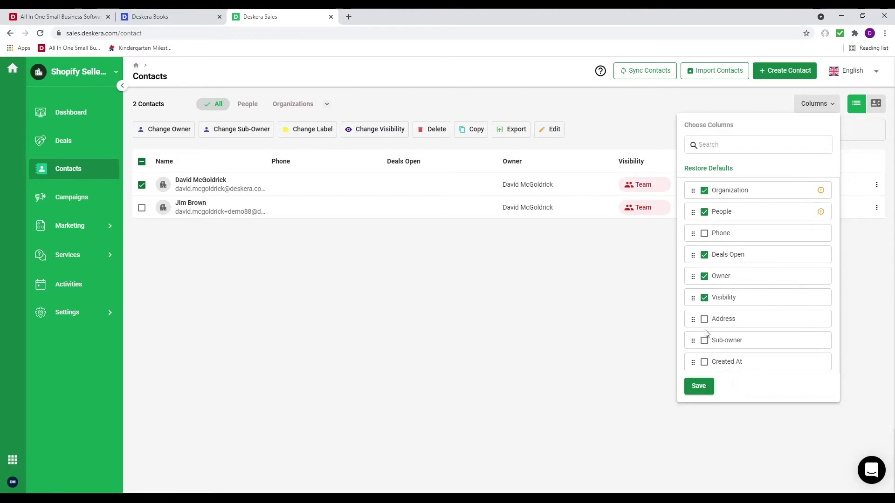
pyautogui.click(705, 341)
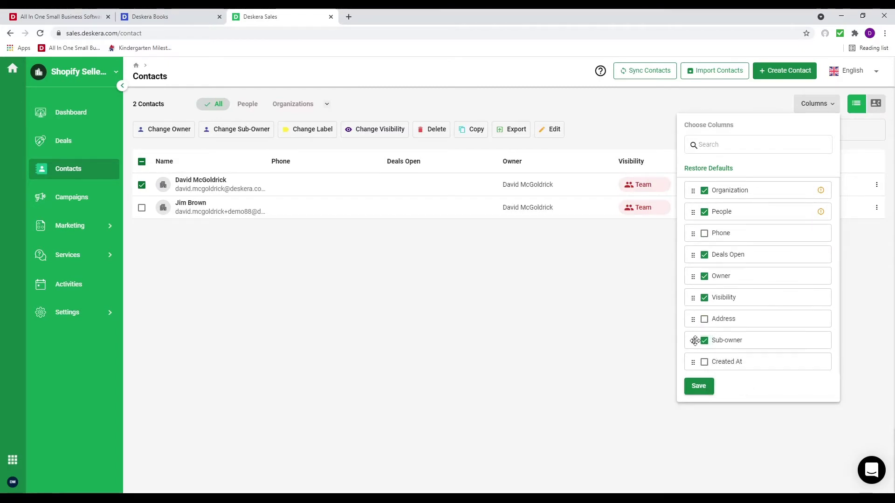
pyautogui.moveTo(693, 341); pyautogui.dragTo(686, 222)
pyautogui.scroll(1, 706, 306)
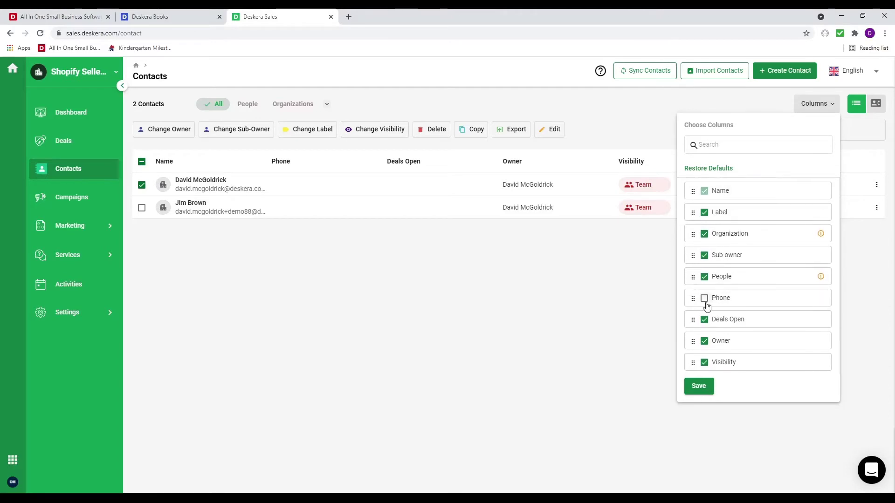
pyautogui.click(695, 392)
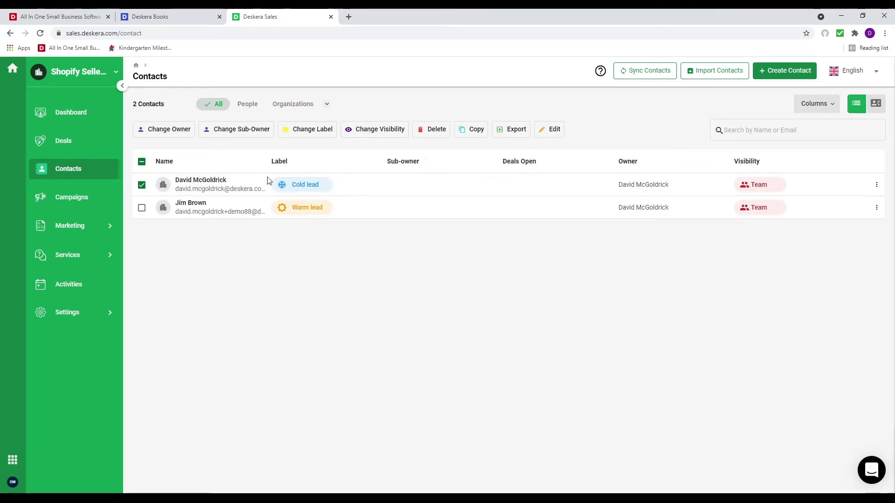
pyautogui.click(107, 226)
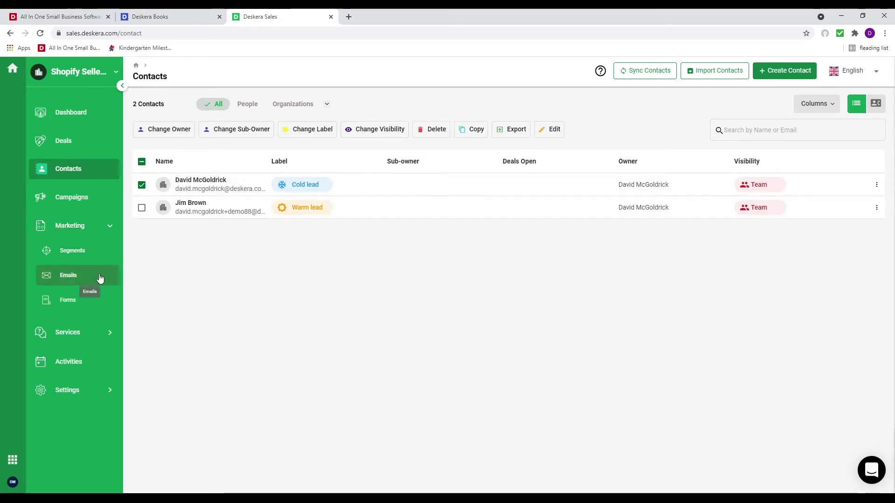
# Create and save the segment 'Computer Segment' with all contacts selected and no filters applied
pyautogui.click(99, 254)
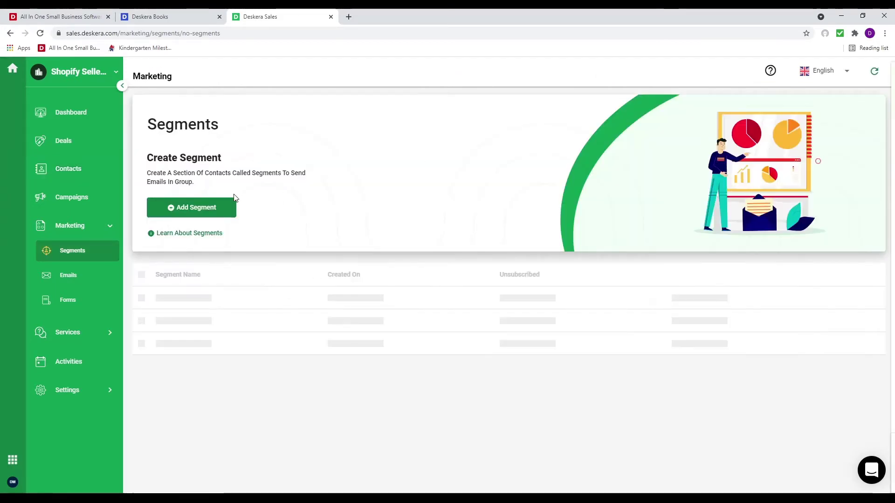
pyautogui.click(217, 210)
pyautogui.click(215, 136)
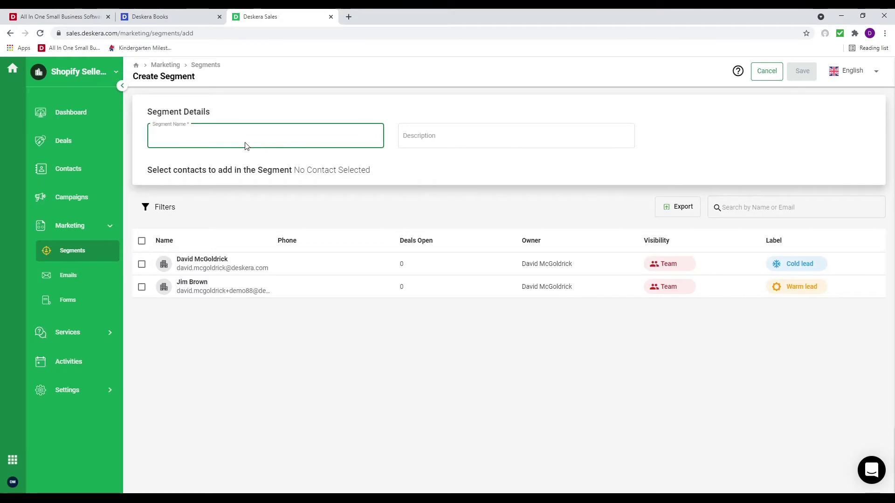
pyautogui.write('Compu')
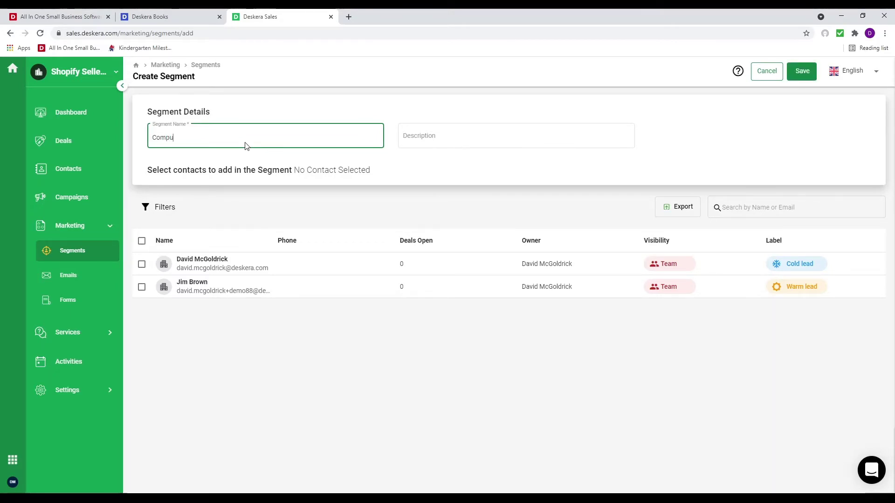
pyautogui.write('ter Segment')
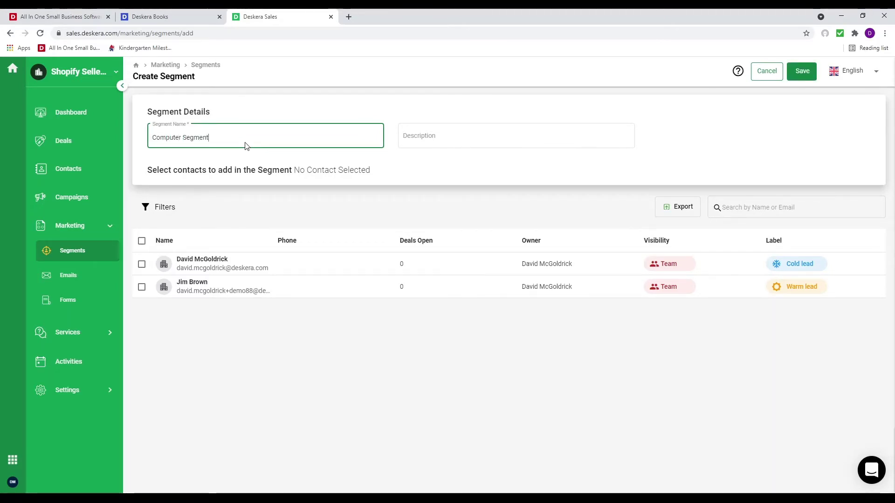
pyautogui.click(143, 241)
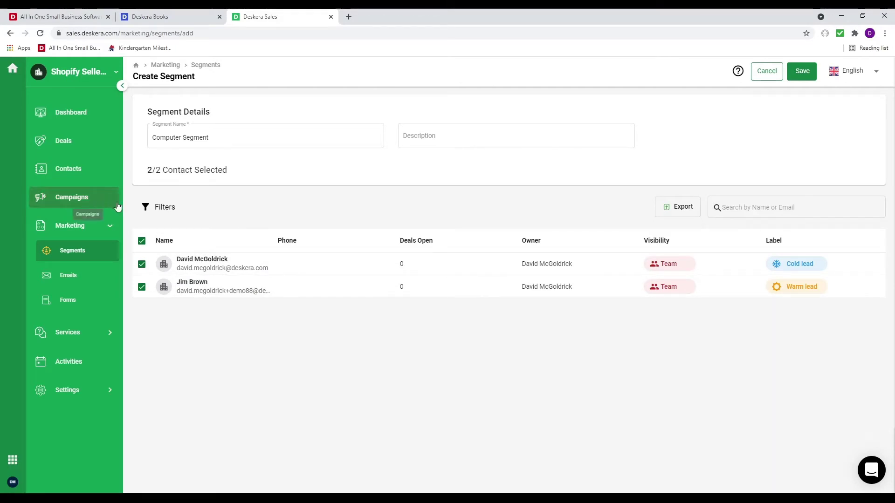
pyautogui.click(158, 210)
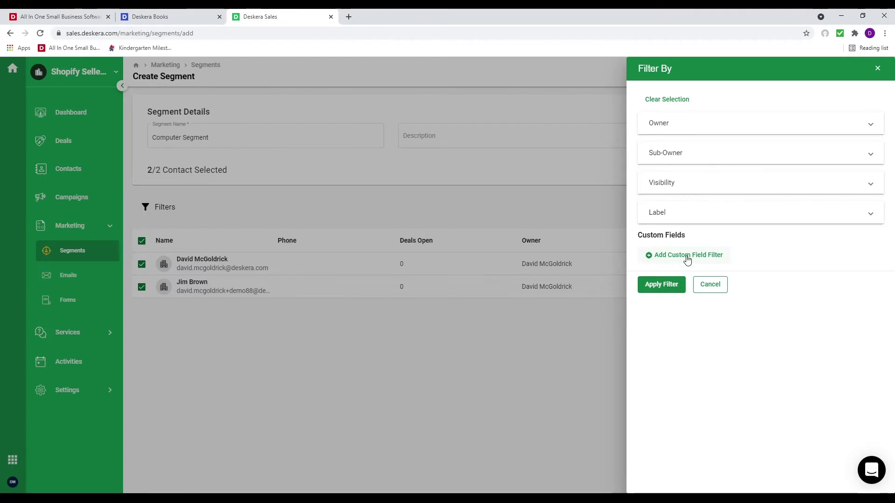
pyautogui.click(717, 293)
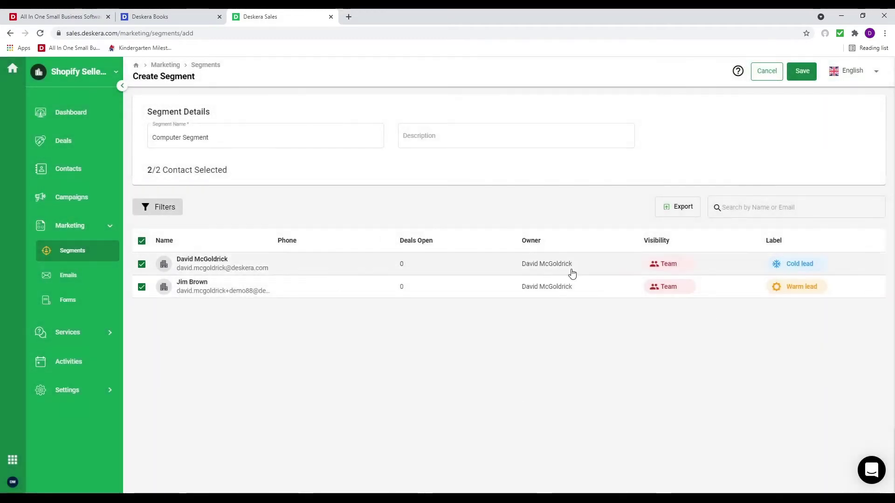
pyautogui.click(805, 71)
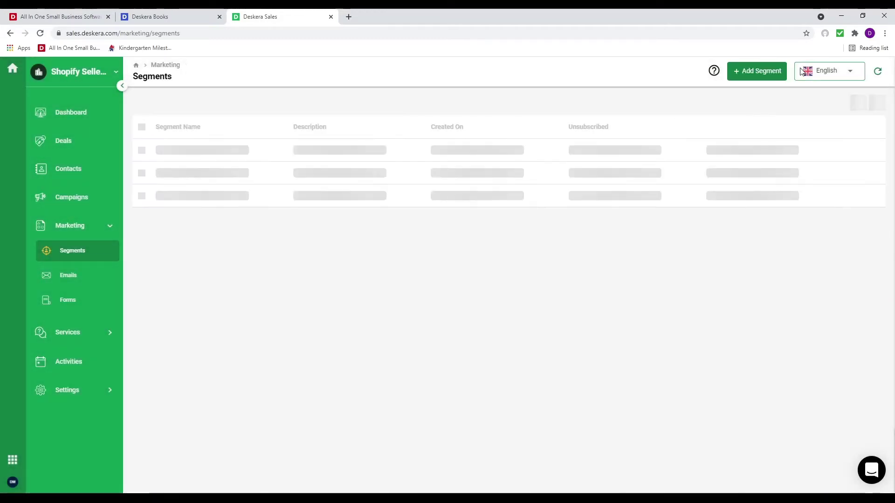
# Start an email template named 'Test' with a 1/2 section and an image in its left column
pyautogui.click(63, 278)
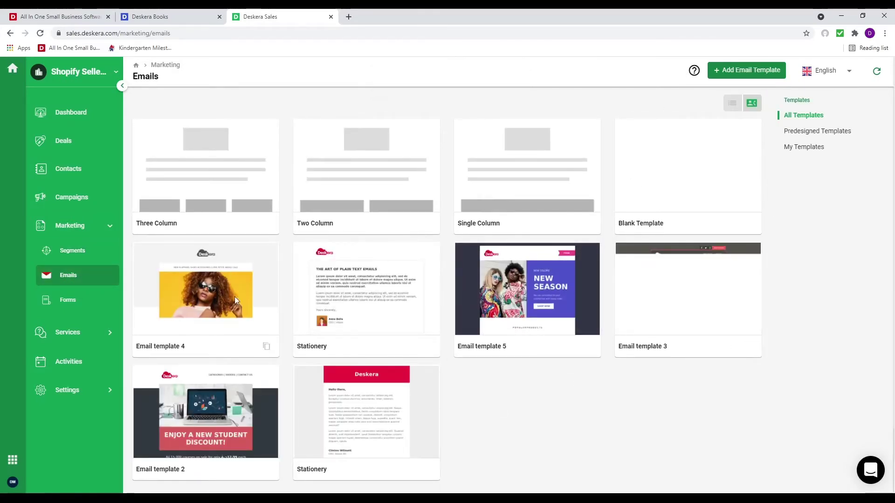
pyautogui.click(732, 71)
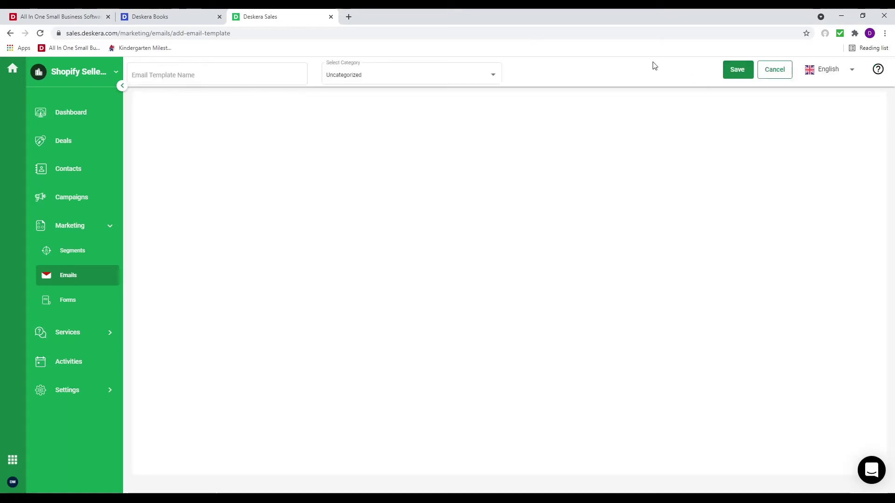
pyautogui.click(228, 75)
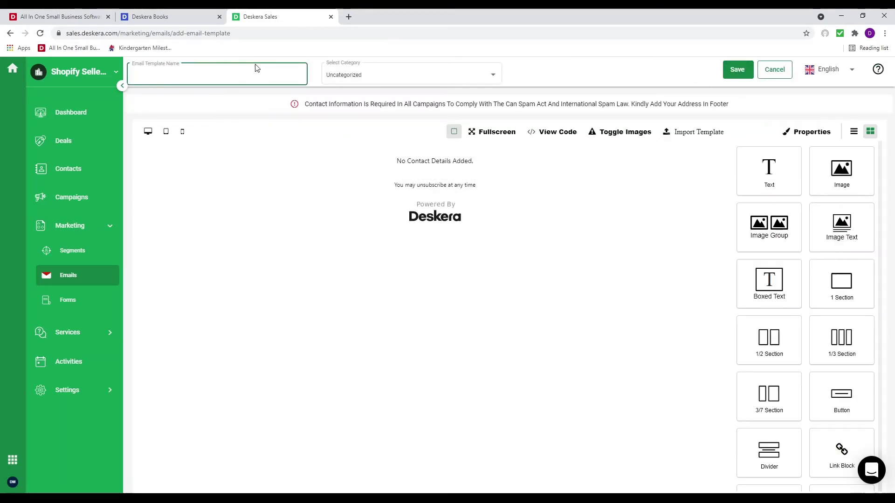
pyautogui.write('Test')
pyautogui.moveTo(765, 346); pyautogui.dragTo(498, 159)
pyautogui.click(871, 131)
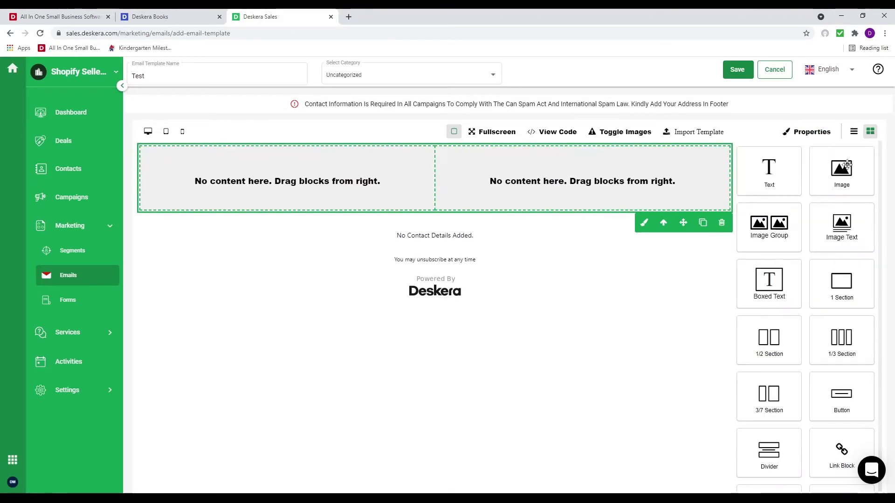
pyautogui.moveTo(833, 162); pyautogui.dragTo(295, 176)
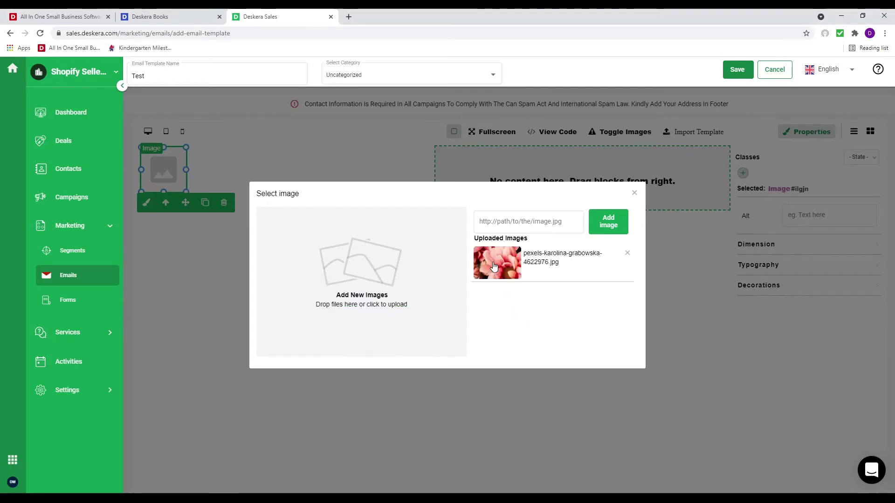
# Use the uploaded flower photo for the image and add a Text block to the empty right cell
pyautogui.click(495, 265)
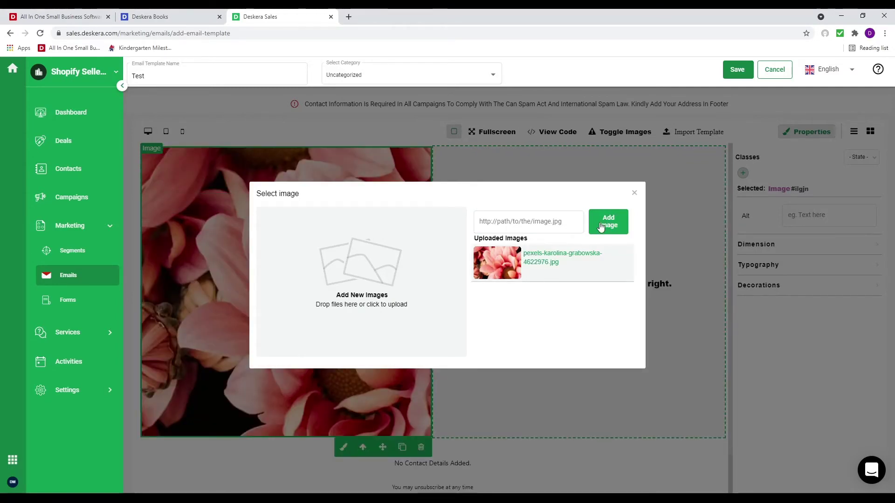
pyautogui.click(634, 193)
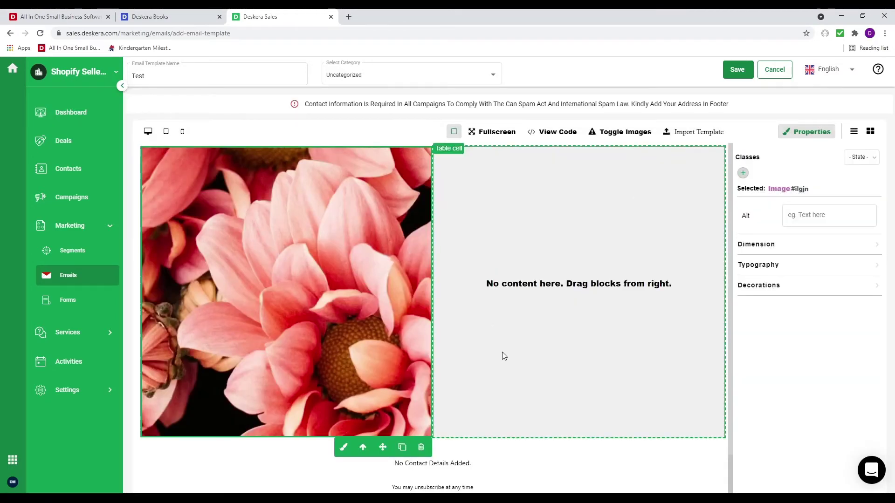
pyautogui.click(871, 131)
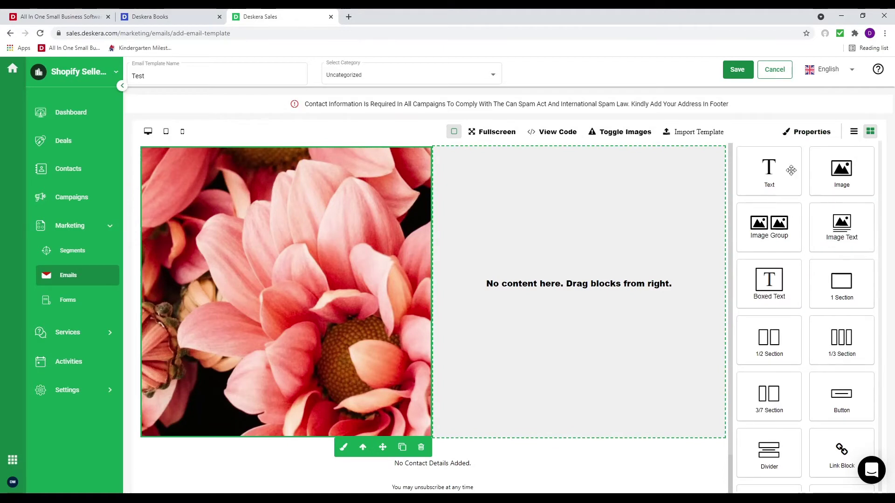
pyautogui.moveTo(791, 170); pyautogui.dragTo(611, 182)
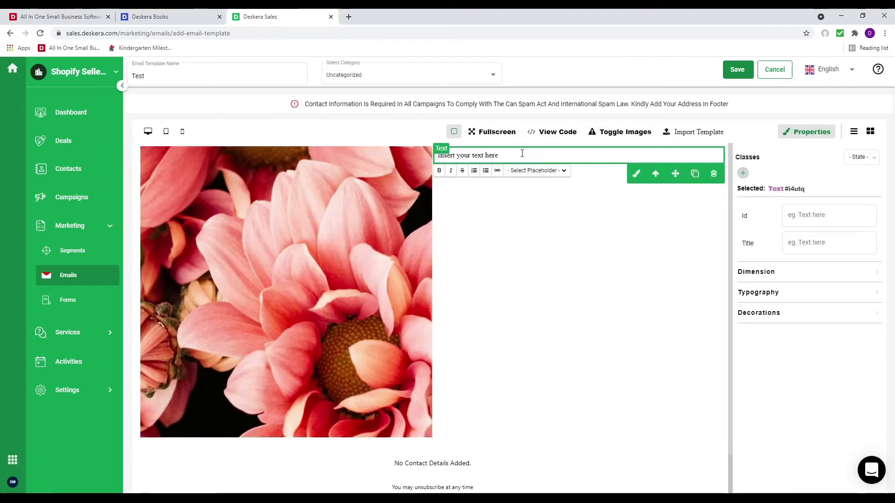
# Write 'Hi %firstName%, How are you doing? I have a great offer for you' in the text block
pyautogui.write('Hi')
pyautogui.press('BackSpace')
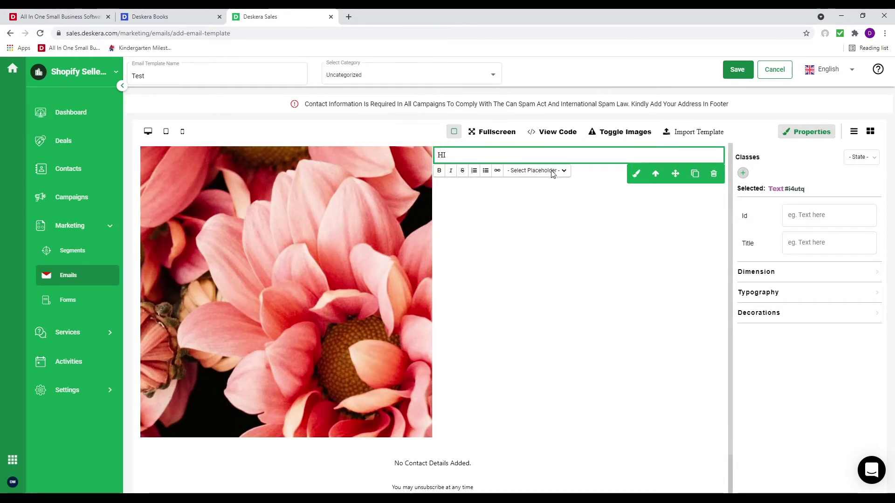
pyautogui.click(558, 186)
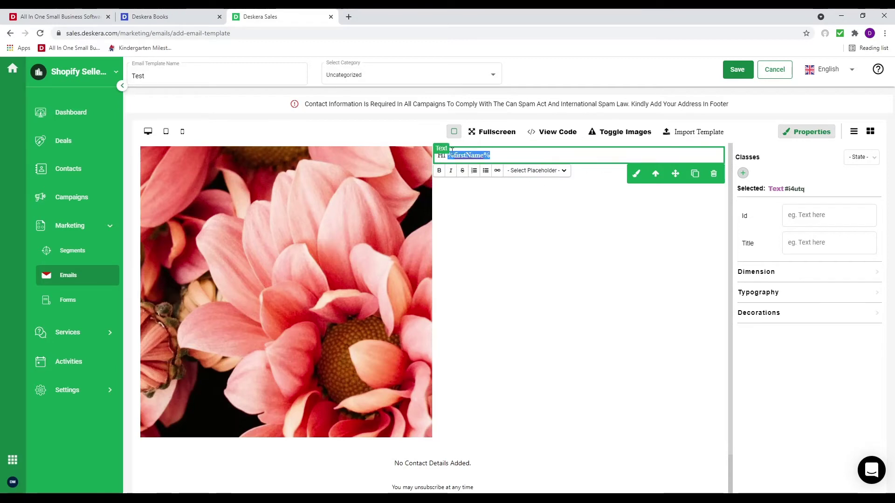
pyautogui.click(446, 156)
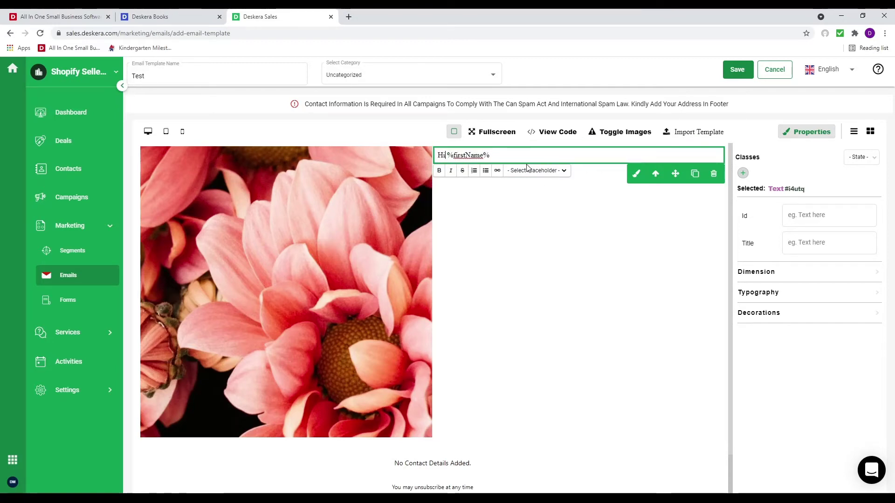
pyautogui.write(',')
pyautogui.press('Return')
pyautogui.press('Return')
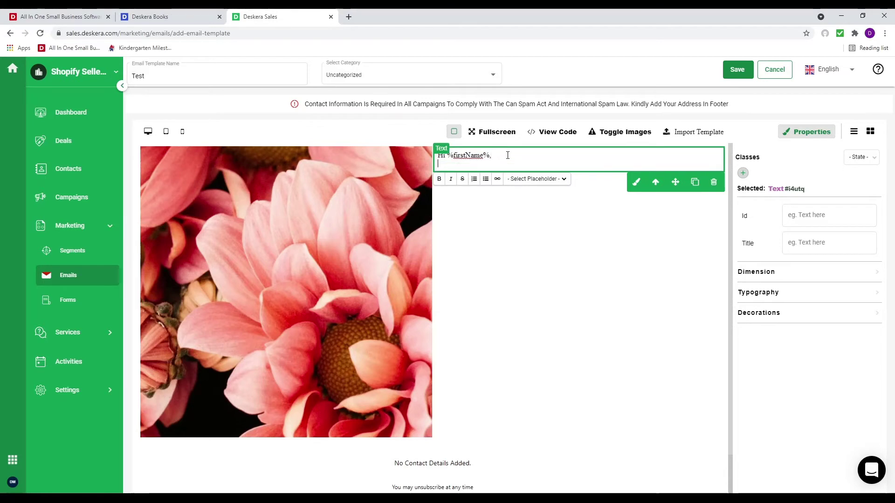
pyautogui.write('How are you d')
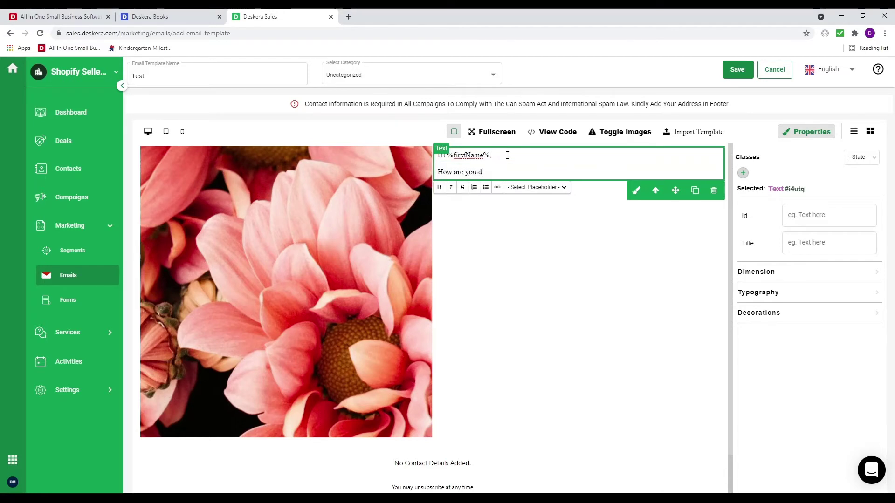
pyautogui.write('oing?')
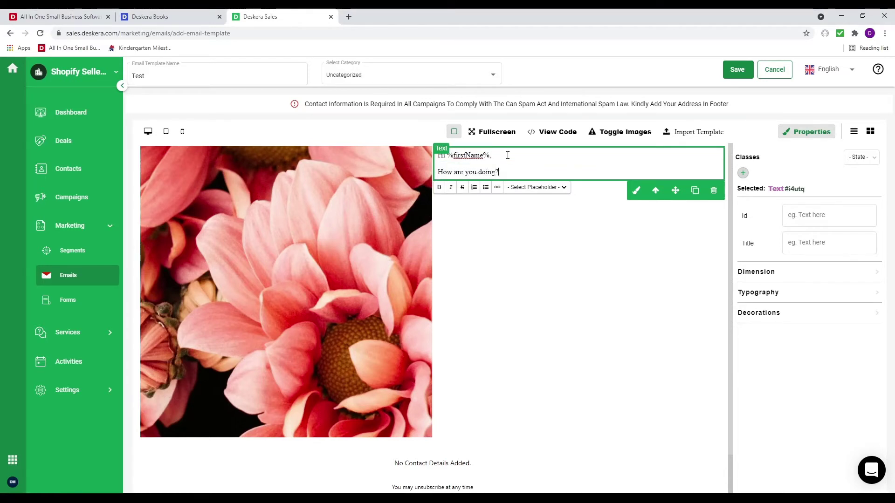
pyautogui.press('Return')
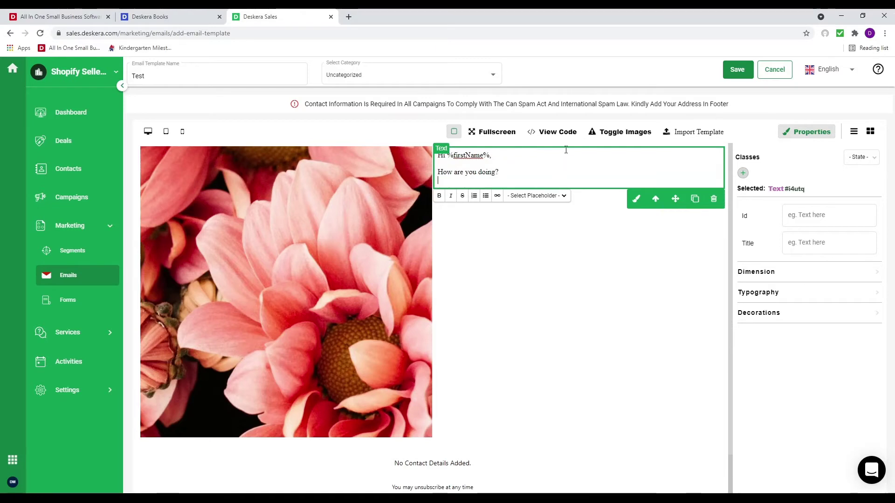
pyautogui.press('Return')
pyautogui.write('I have a g')
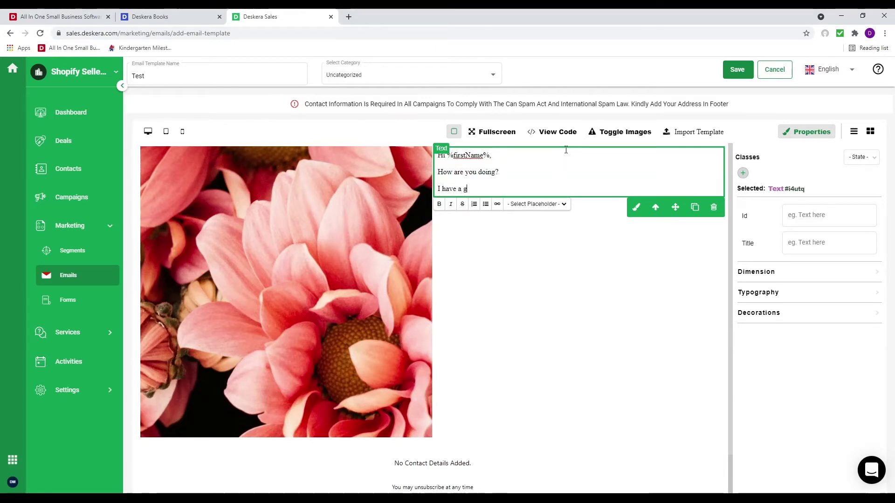
pyautogui.write('reat offer fo')
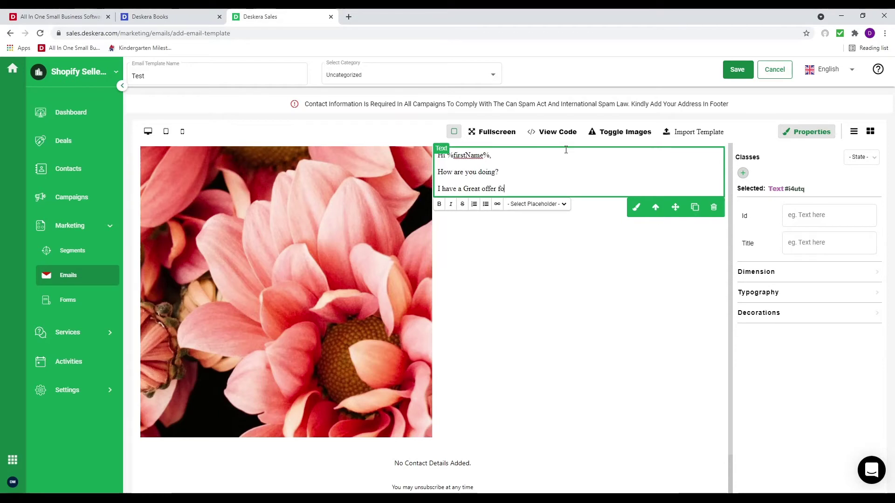
pyautogui.write('r you.')
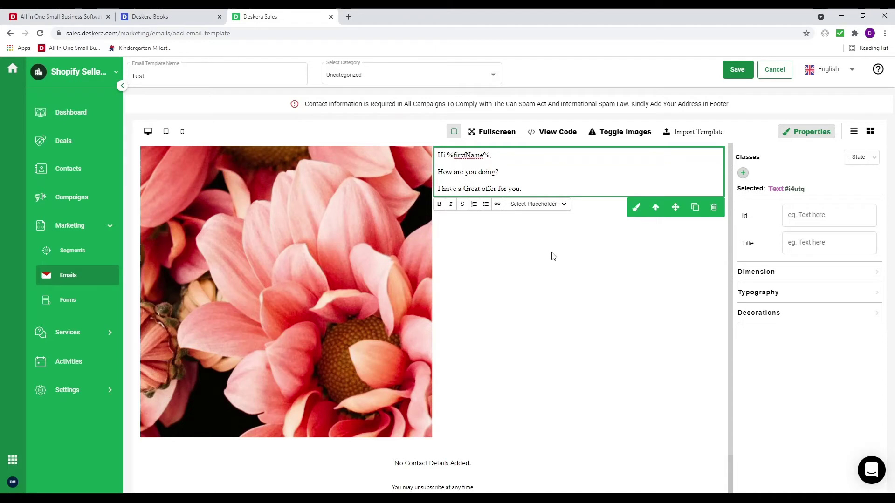
# Add a List Items block below the image and greeting section
pyautogui.click(609, 303)
pyautogui.click(871, 134)
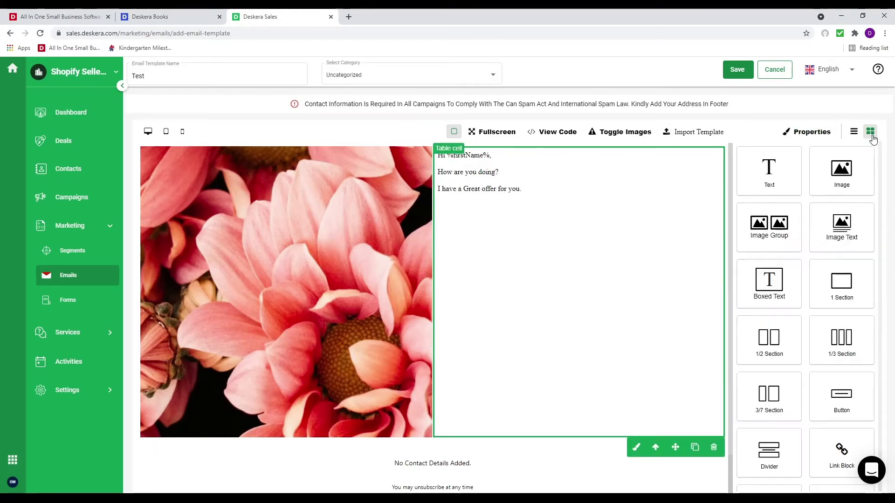
pyautogui.scroll(-1, 836, 449)
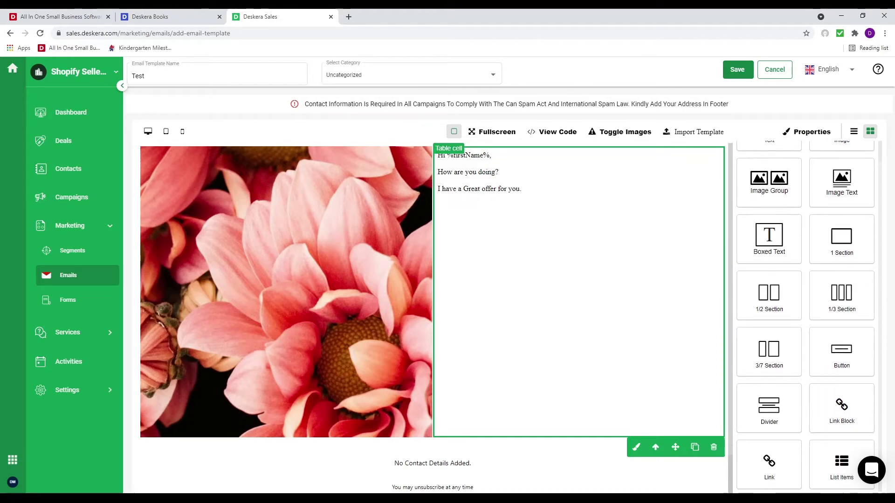
pyautogui.moveTo(826, 475); pyautogui.dragTo(365, 409)
pyautogui.scroll(-2, 533, 440)
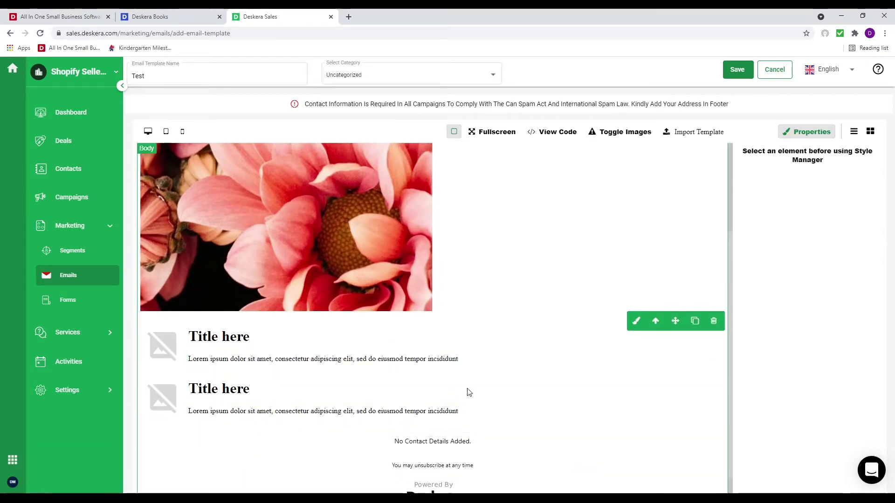
pyautogui.scroll(3, 568, 360)
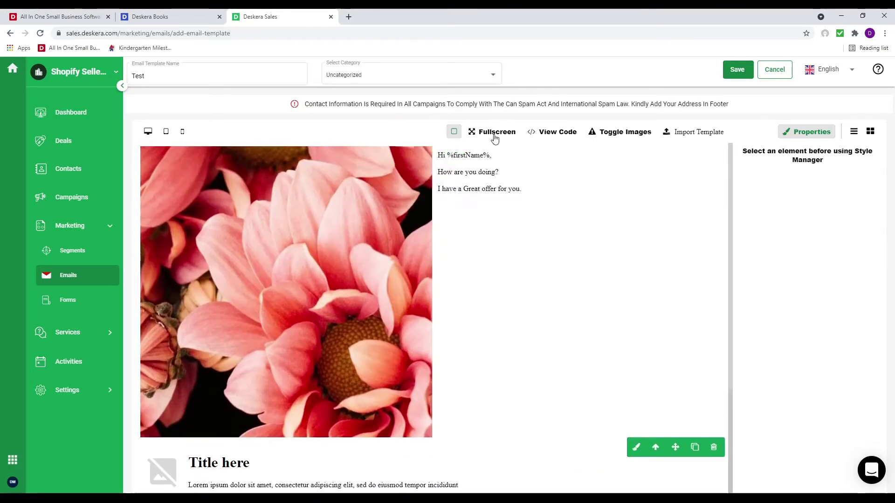
# Inspect the HTML code, toggle images off and on, and peek at the Import Template box
pyautogui.click(554, 132)
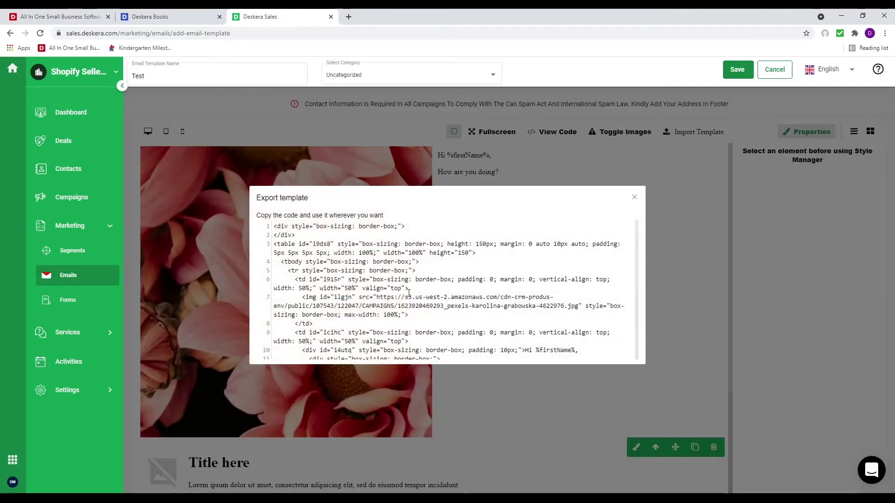
pyautogui.scroll(-5, 444, 290)
pyautogui.scroll(-10, 444, 290)
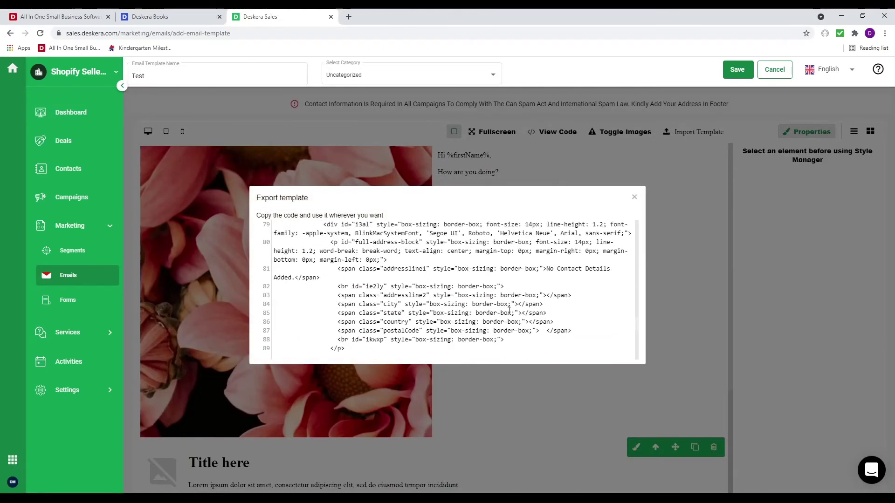
pyautogui.click(634, 197)
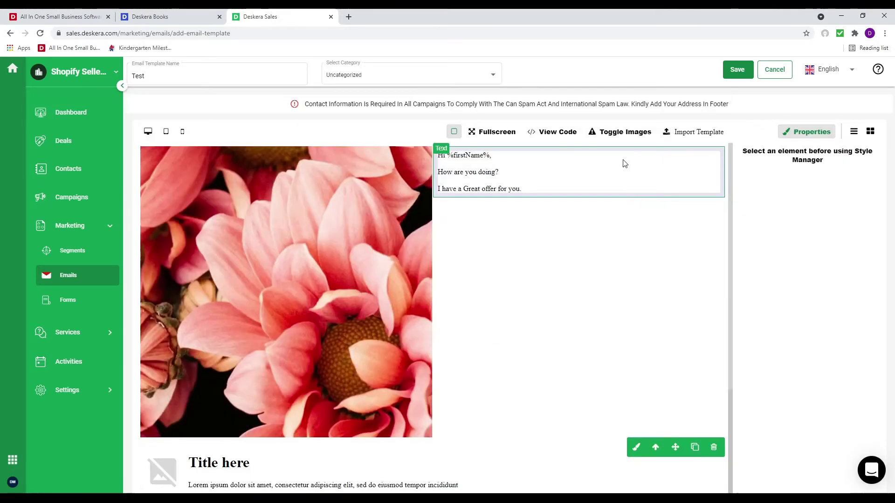
pyautogui.click(611, 136)
pyautogui.click(611, 135)
pyautogui.click(682, 132)
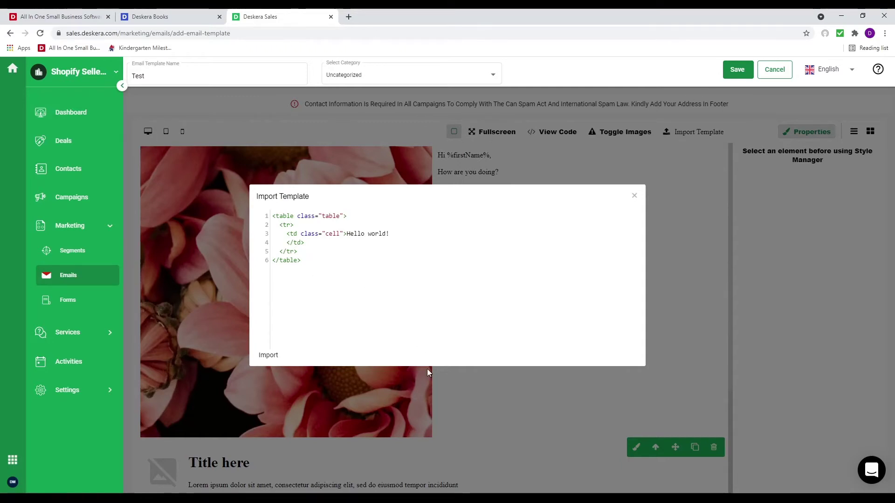
pyautogui.click(634, 195)
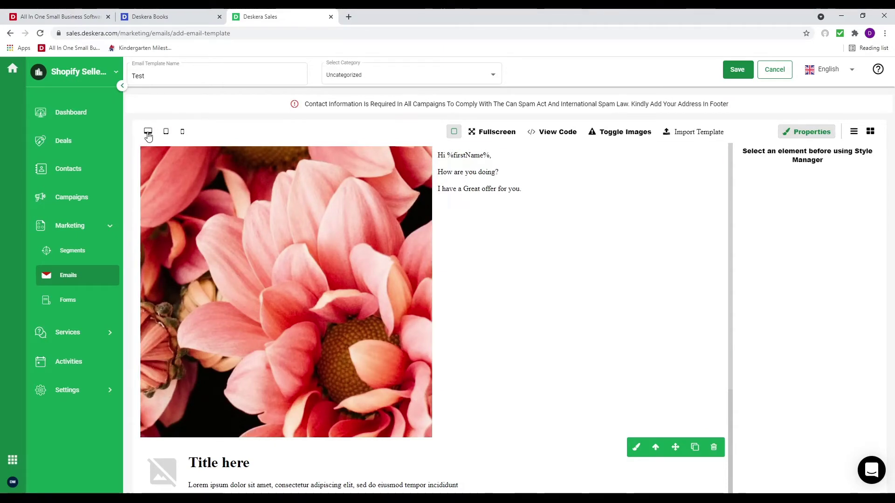
# Preview the email at tablet and mobile widths, return to desktop, and save the Test template
pyautogui.click(166, 132)
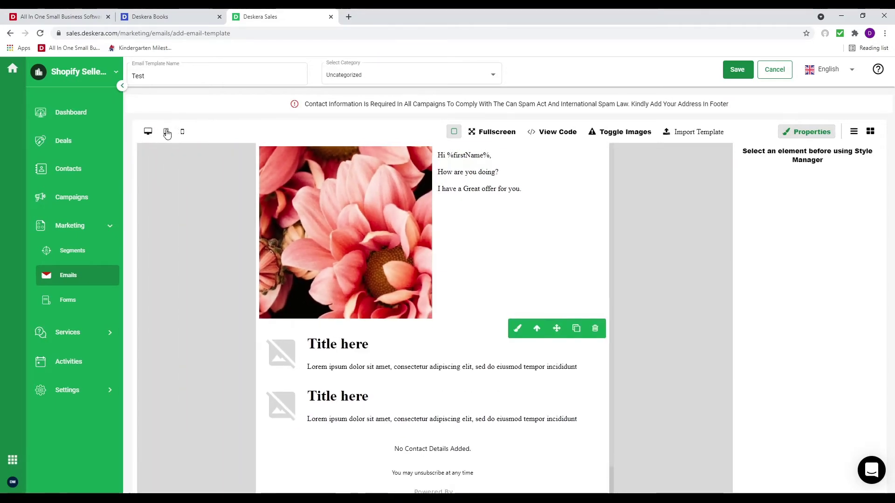
pyautogui.click(183, 132)
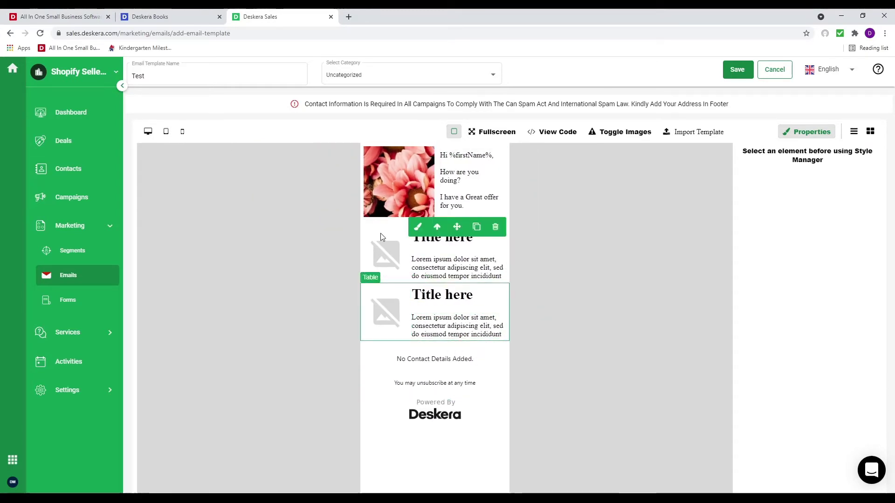
pyautogui.click(148, 132)
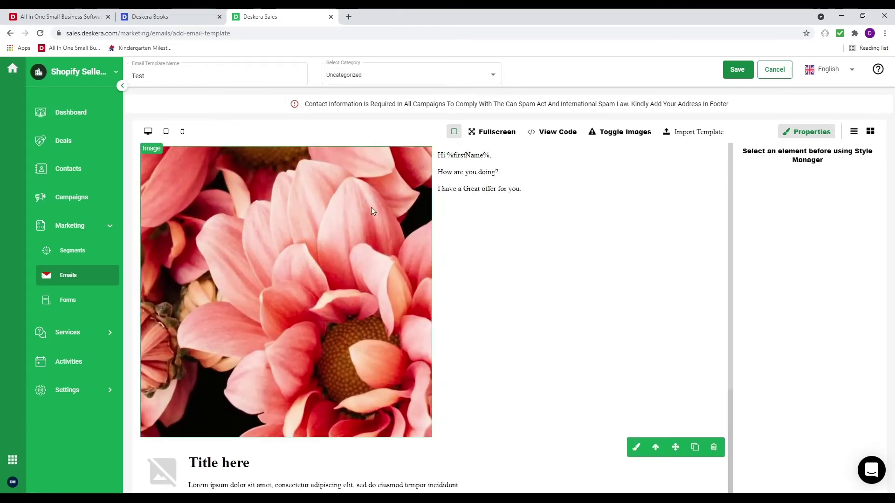
pyautogui.click(737, 69)
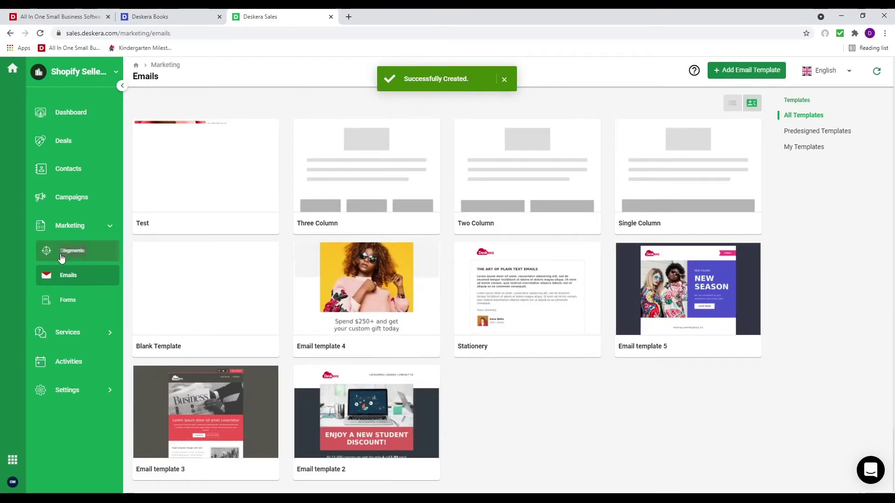
# Start a new marketing web form that creates Contact records
pyautogui.click(80, 299)
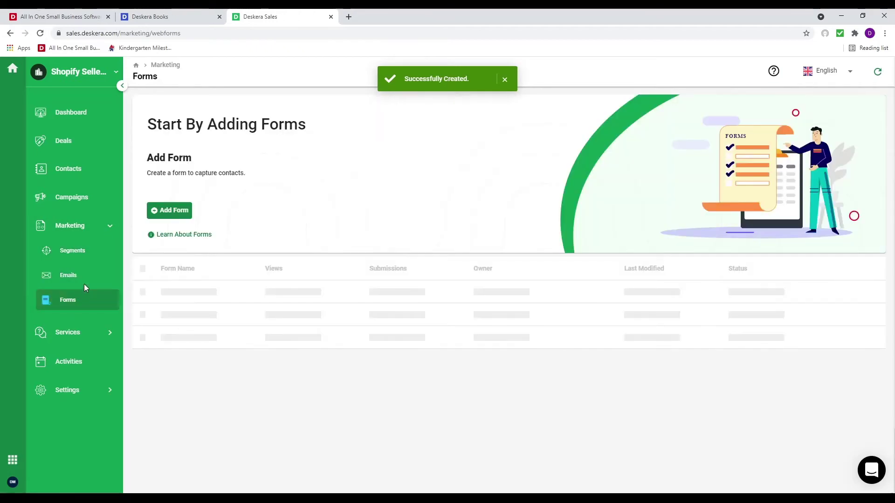
pyautogui.click(166, 213)
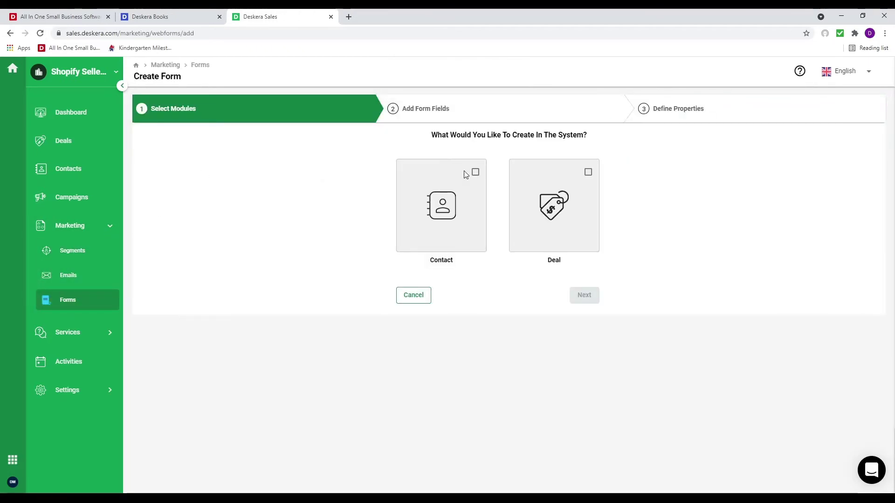
pyautogui.click(475, 172)
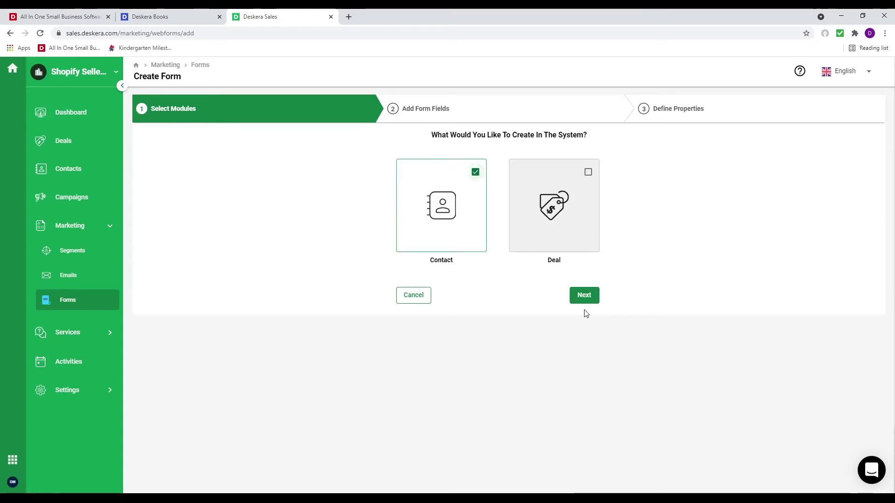
pyautogui.click(590, 298)
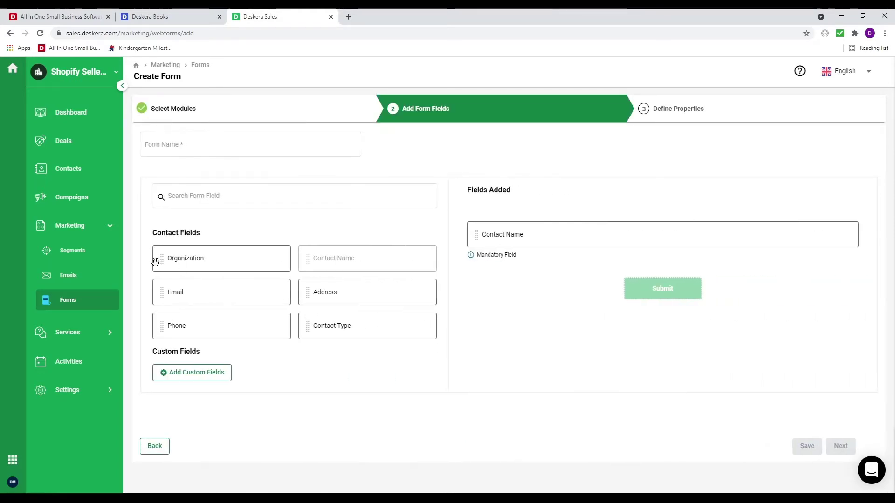
# Add Email and Phone fields to the form and mark Email as mandatory
pyautogui.moveTo(158, 292); pyautogui.dragTo(580, 275)
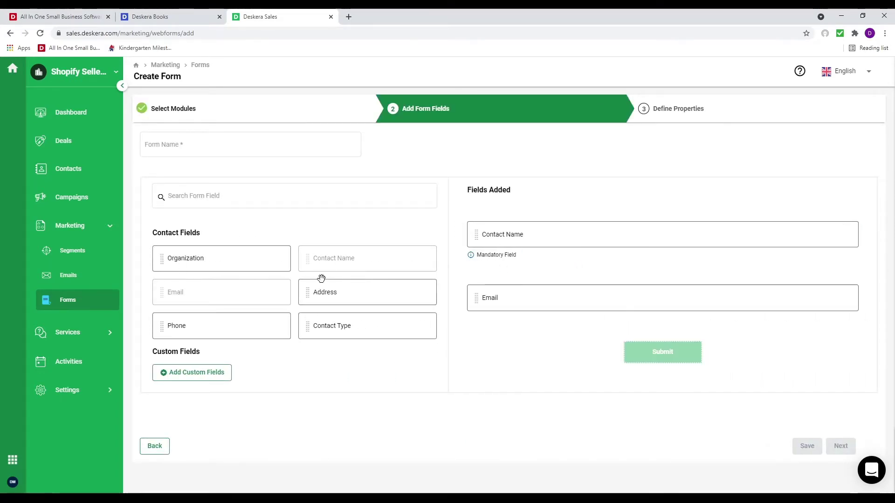
pyautogui.moveTo(164, 339); pyautogui.dragTo(171, 330)
pyautogui.moveTo(426, 302); pyautogui.dragTo(461, 299)
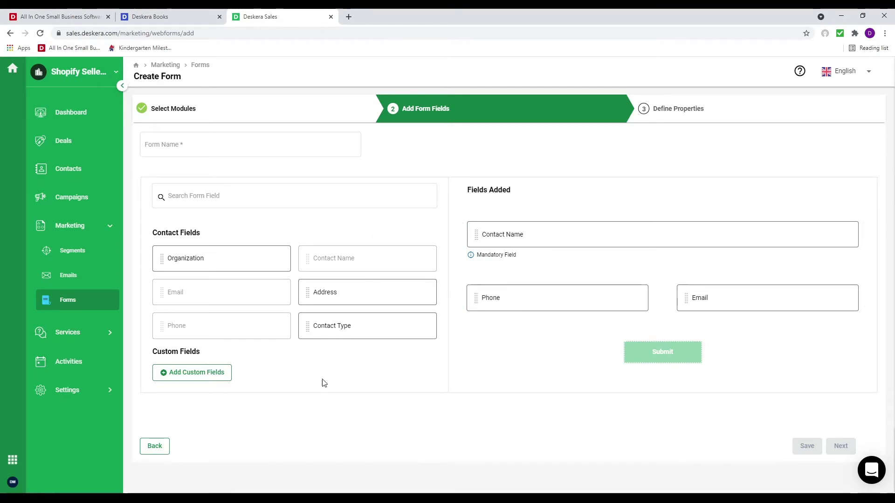
pyautogui.click(601, 308)
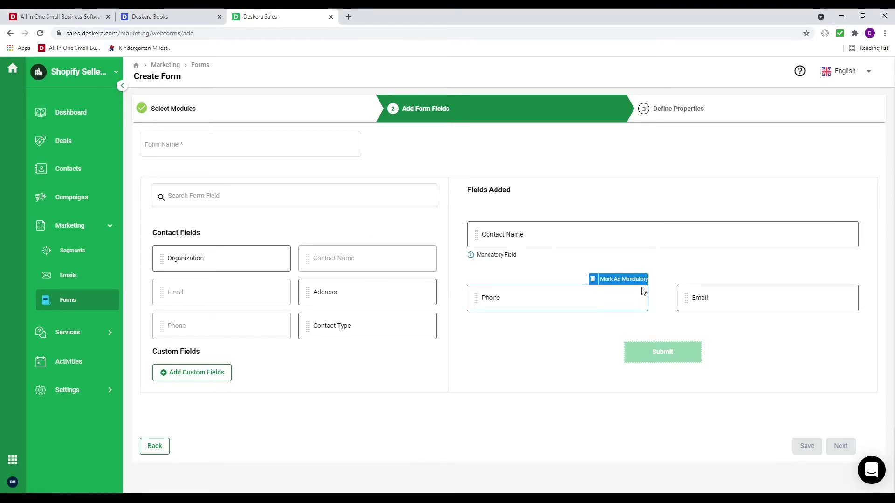
pyautogui.click(723, 301)
pyautogui.click(829, 280)
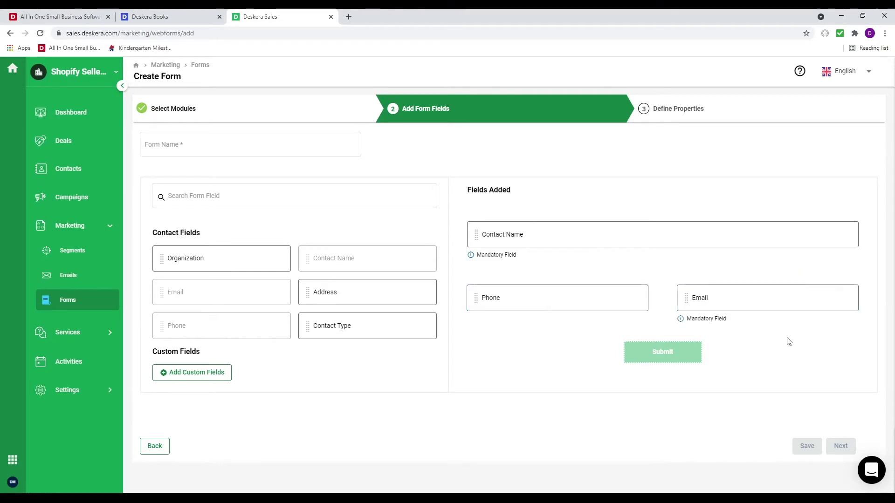
# Enter 'Contact' as the form name, fixing the typo
pyautogui.click(214, 154)
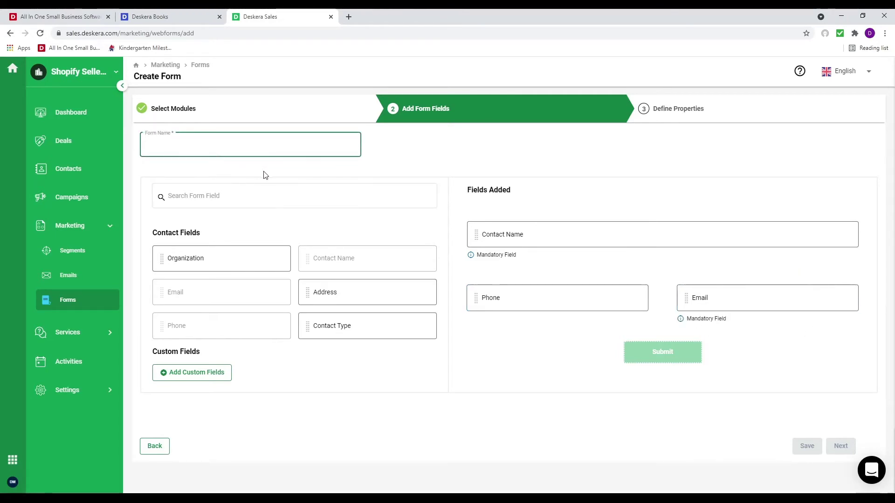
pyautogui.write('Contac')
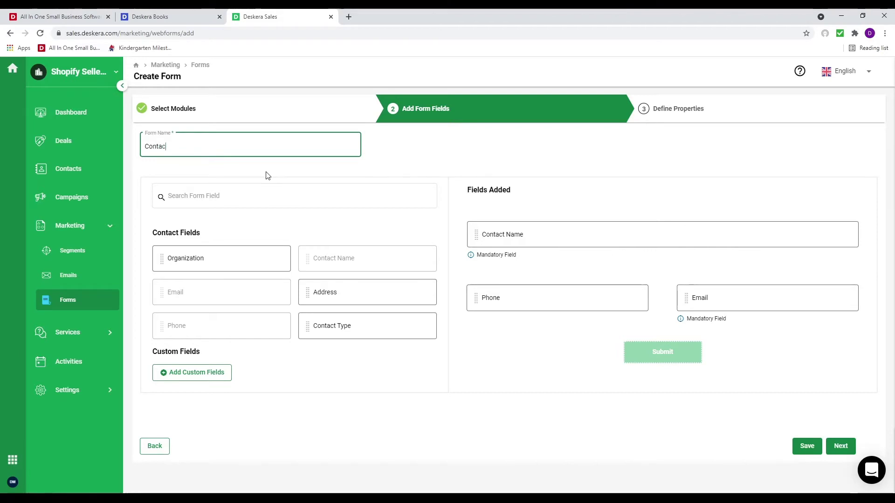
pyautogui.write('y')
pyautogui.press('BackSpace')
# Send the Contact form's submission email notifications to the account owner
pyautogui.click(841, 446)
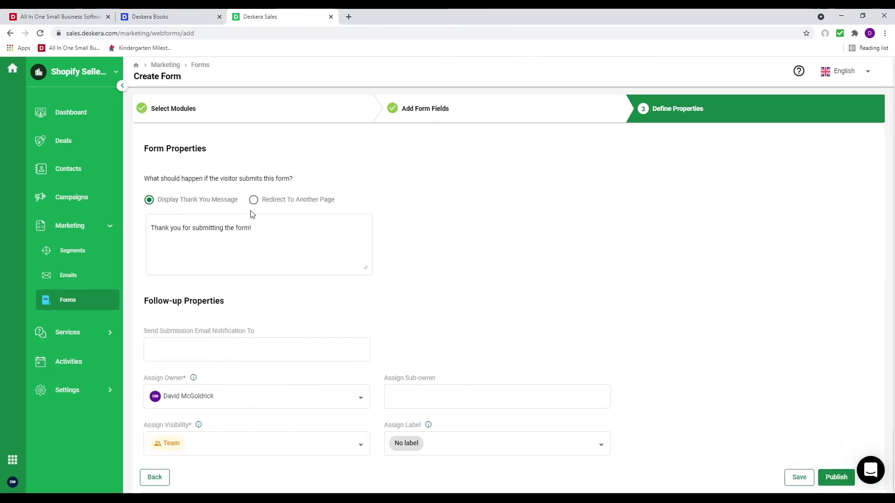
pyautogui.click(256, 242)
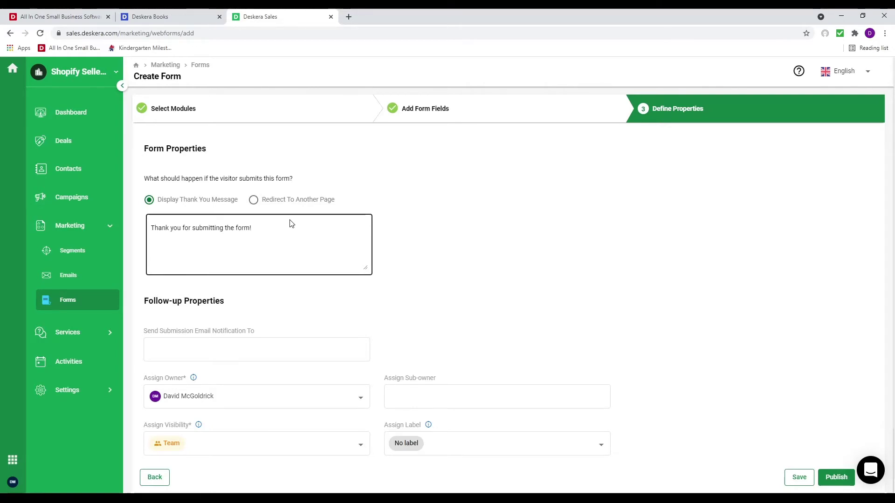
pyautogui.click(217, 349)
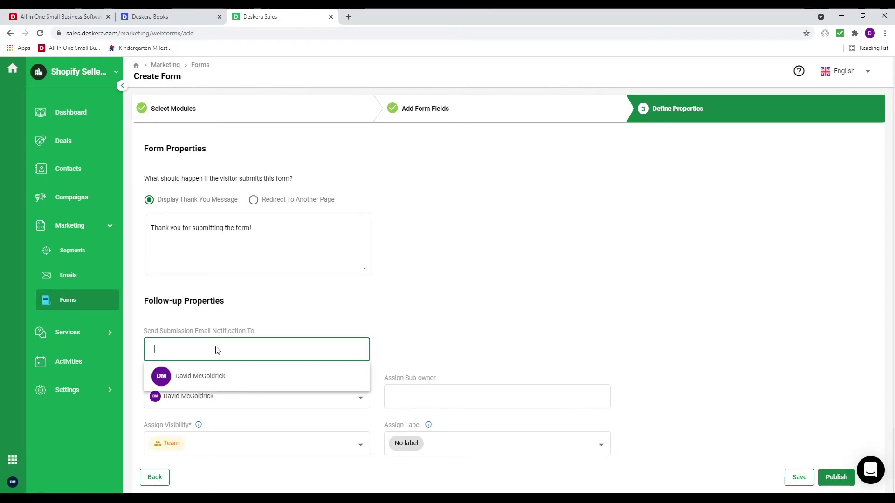
pyautogui.click(232, 383)
pyautogui.scroll(-1, 261, 376)
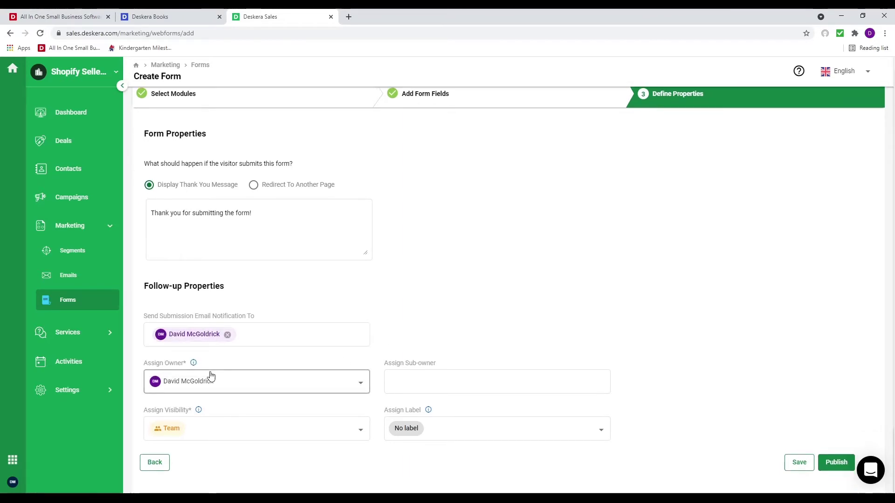
# Keep Team visibility, label submissions Cold lead, publish the form, and go to Campaigns
pyautogui.click(359, 430)
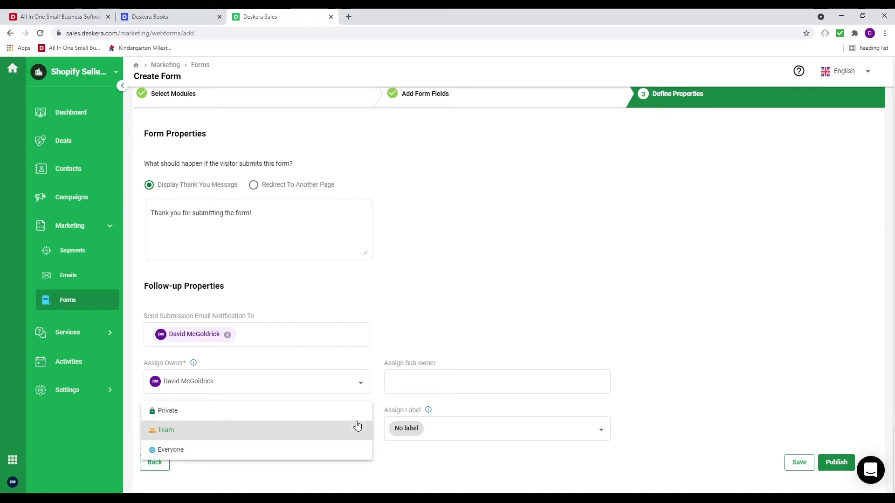
pyautogui.click(382, 492)
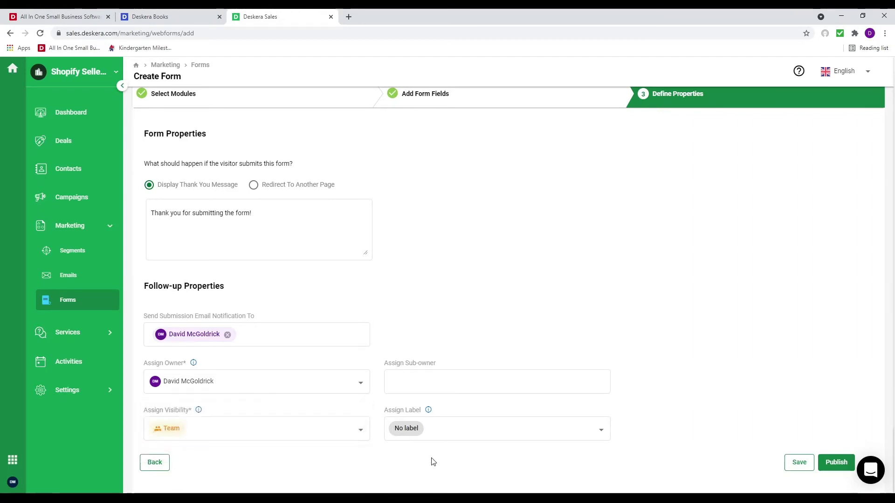
pyautogui.click(485, 435)
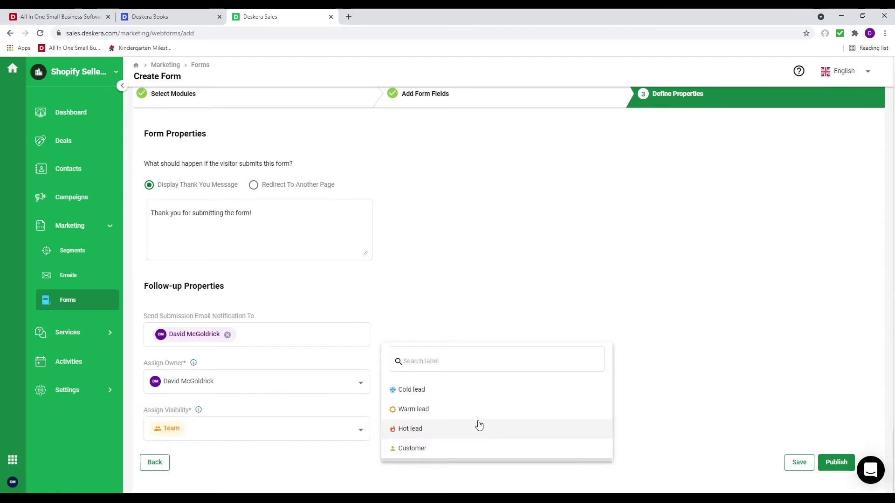
pyautogui.click(465, 397)
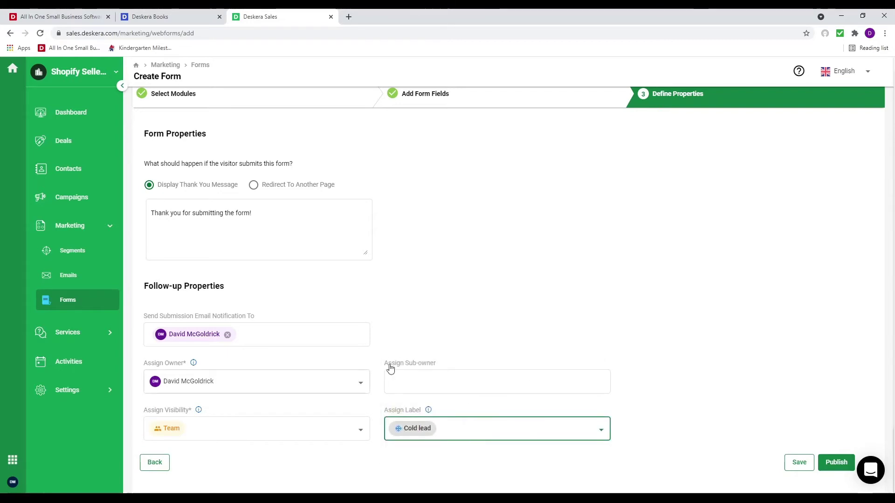
pyautogui.click(836, 462)
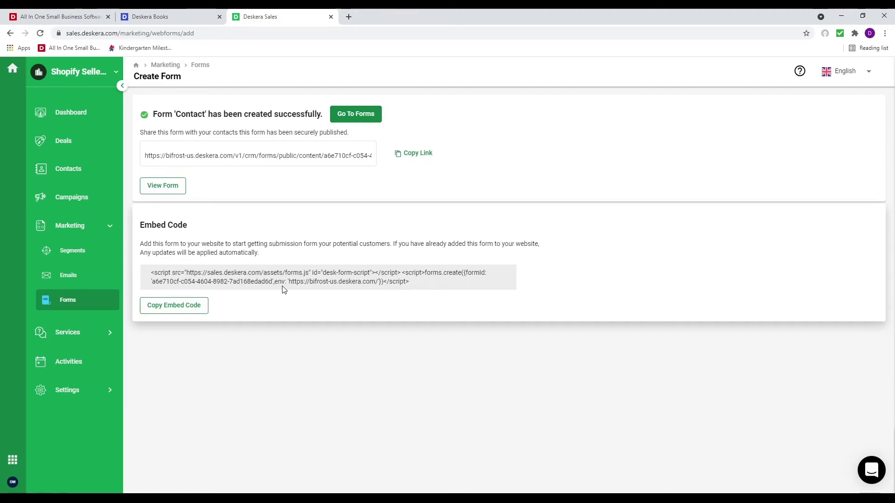
pyautogui.click(77, 197)
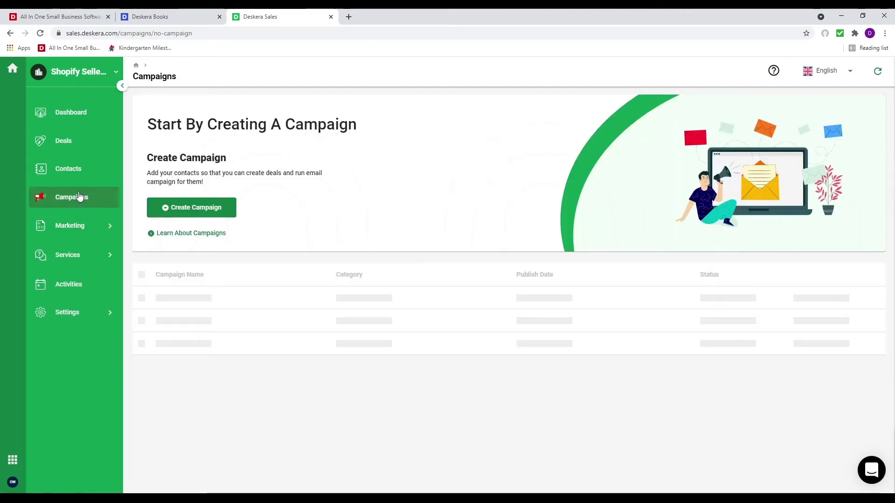
# Create 'June Campaign' with subject 'June Sales Event', category Computer Sales, recipients Computer Segment
pyautogui.click(188, 208)
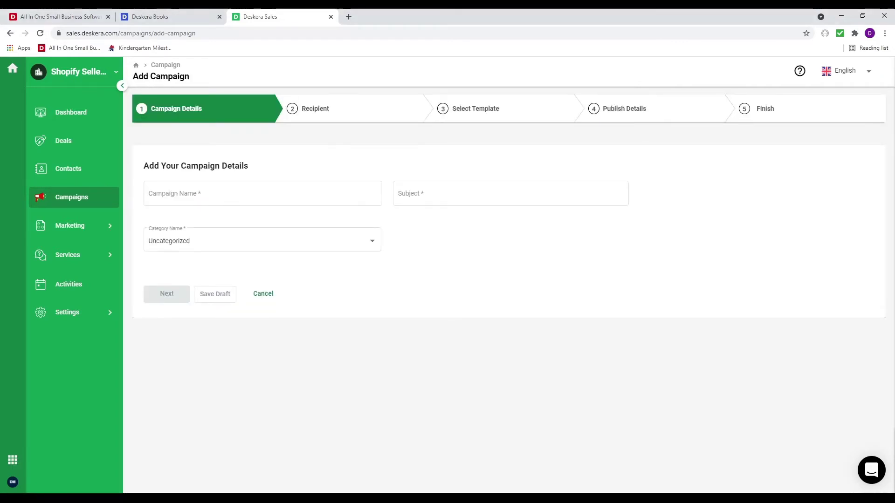
pyautogui.click(166, 195)
pyautogui.write('Jue')
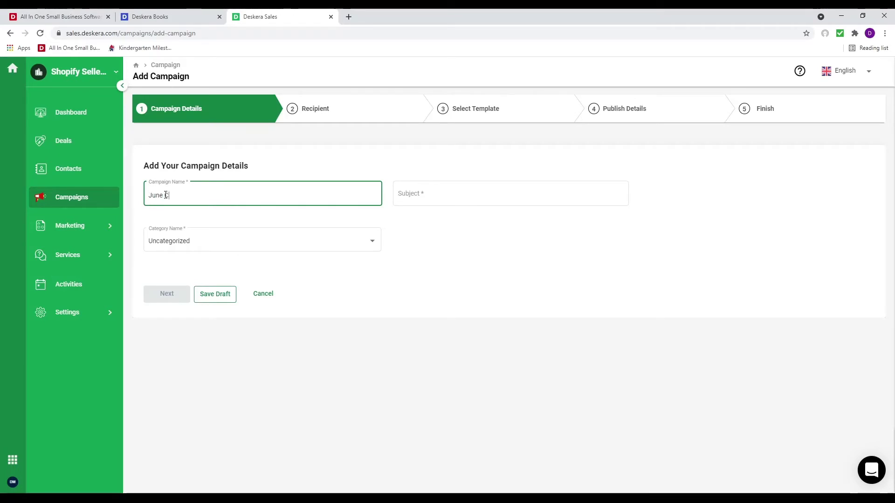
pyautogui.press('Tab')
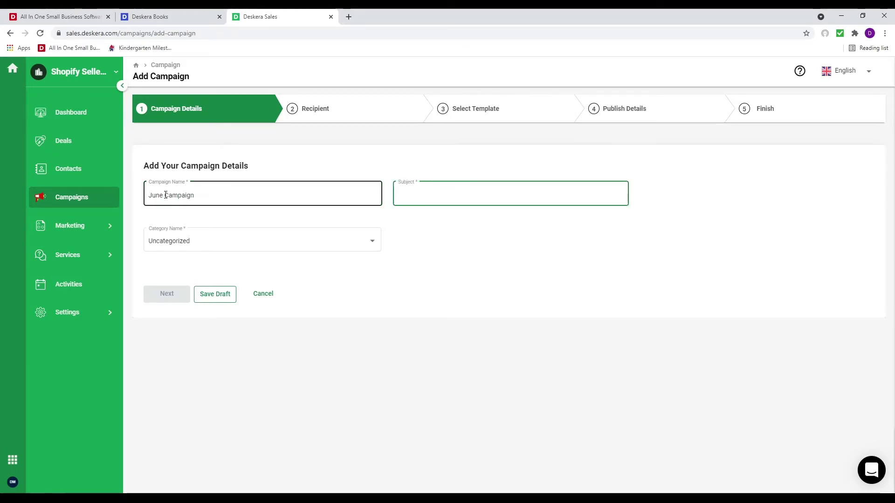
pyautogui.write('June Sales')
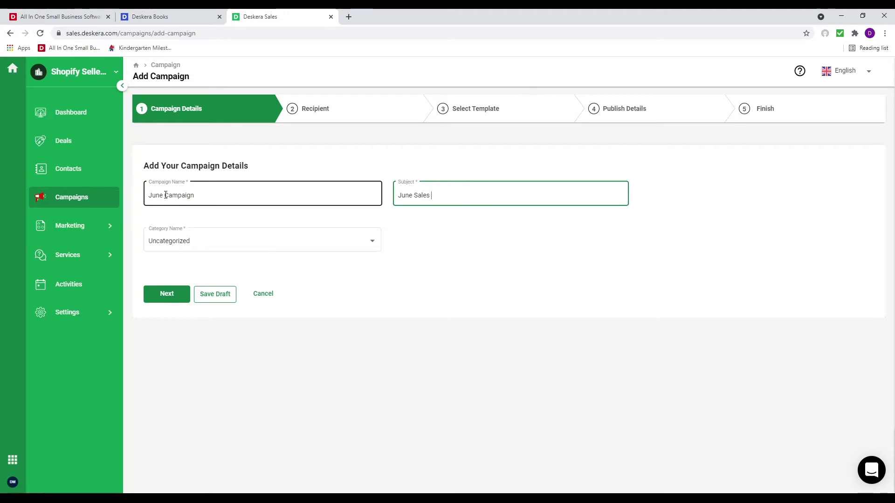
pyautogui.write(' Event')
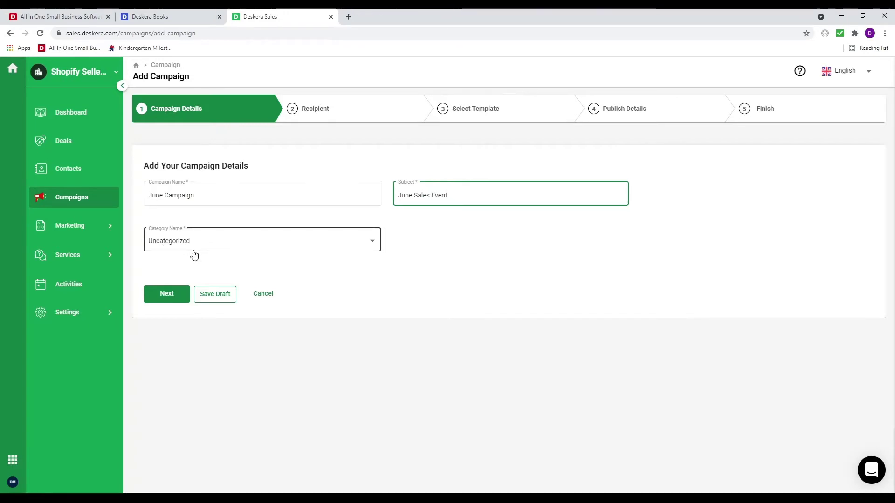
pyautogui.click(195, 249)
pyautogui.click(235, 300)
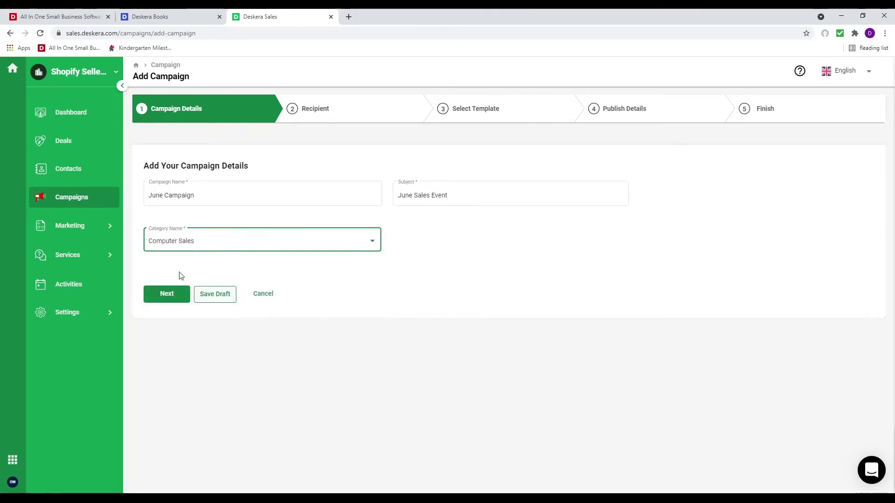
pyautogui.click(228, 246)
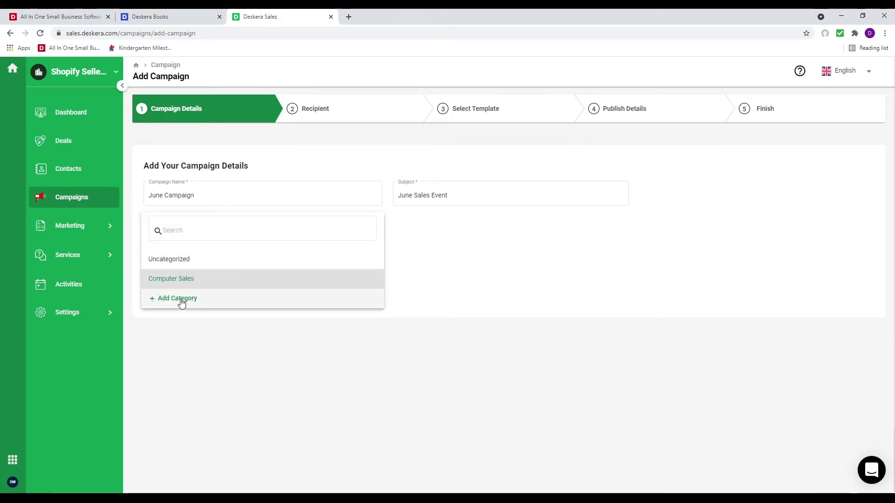
pyautogui.click(216, 349)
pyautogui.click(180, 296)
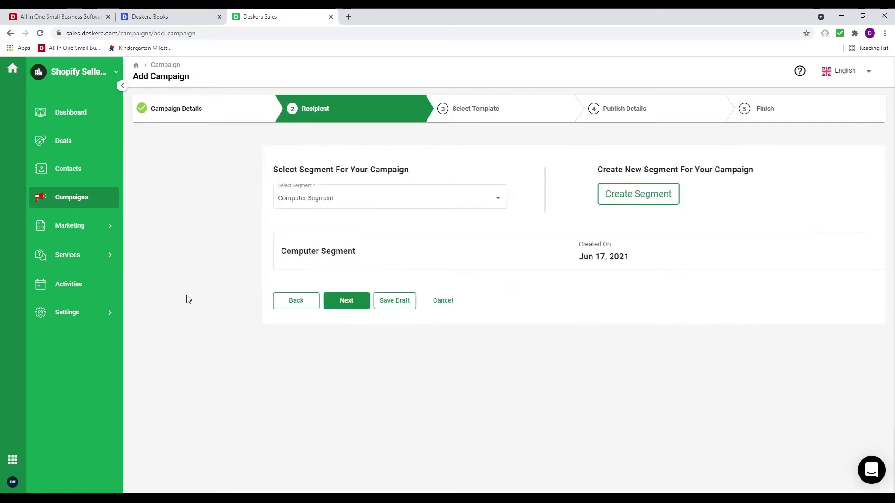
pyautogui.click(195, 206)
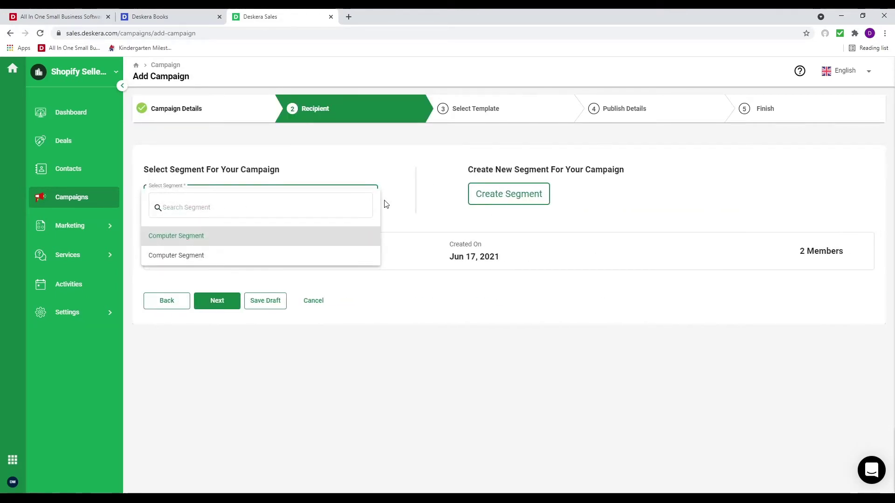
pyautogui.click(521, 208)
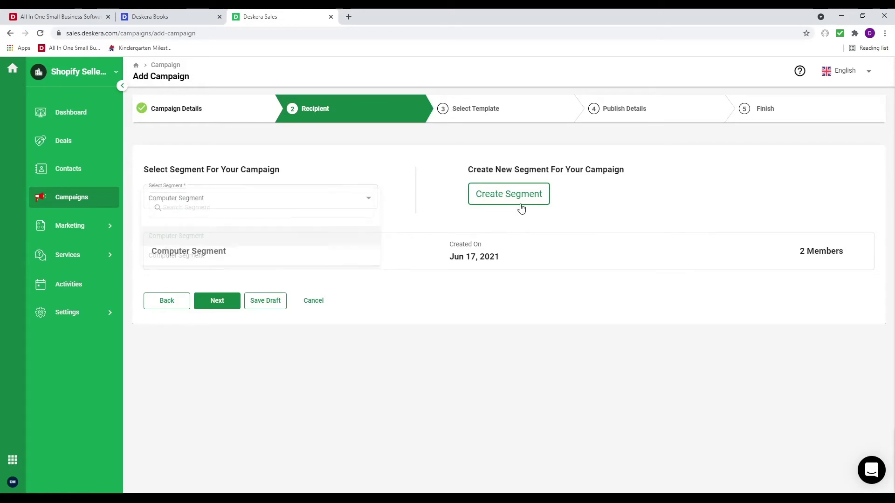
# Use Email template 4 for June Campaign, save it, and advance to Publish Details
pyautogui.click(219, 306)
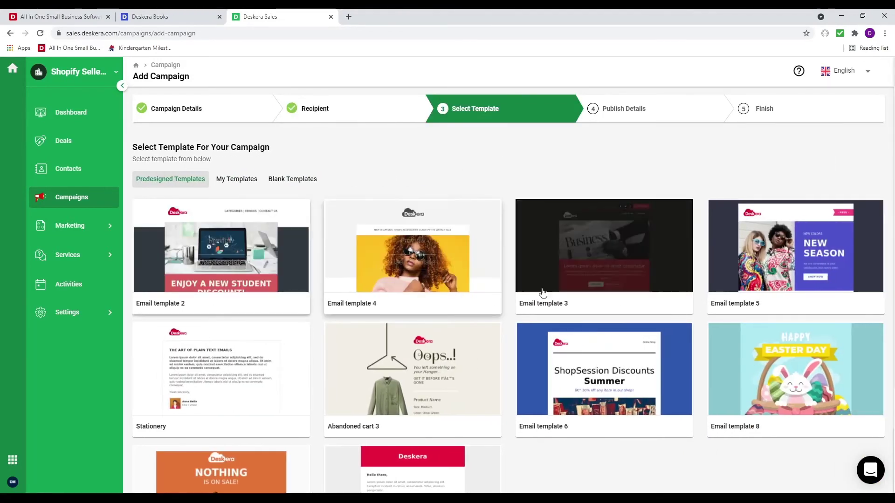
pyautogui.moveTo(391, 280)
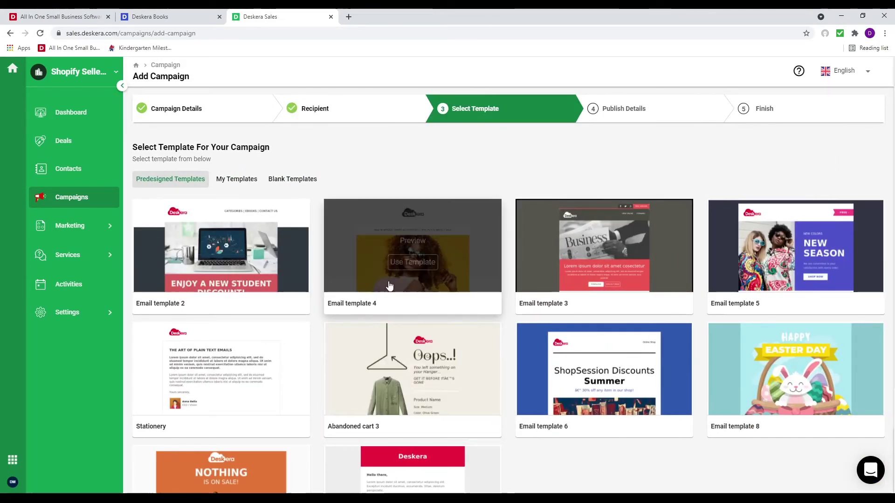
pyautogui.click(412, 263)
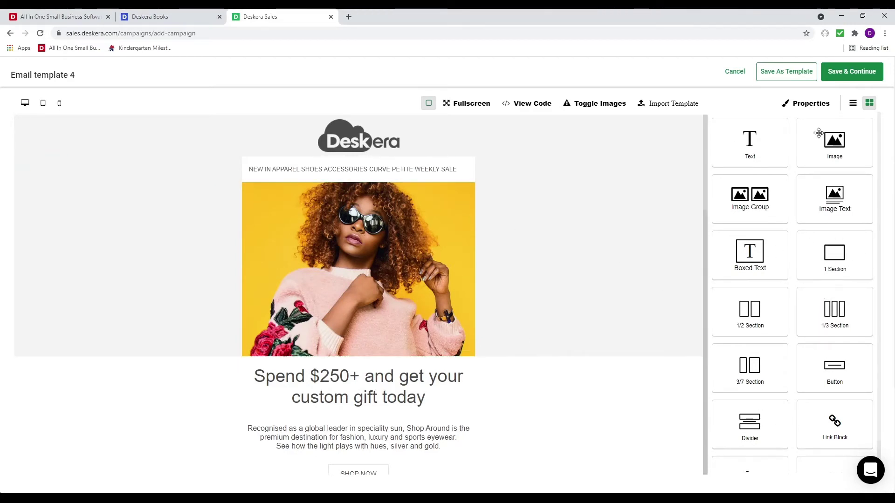
pyautogui.click(854, 78)
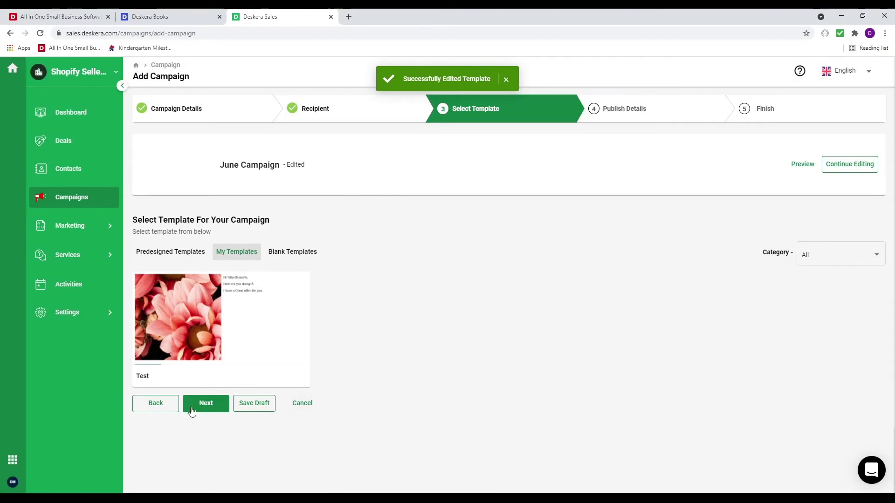
pyautogui.click(191, 408)
pyautogui.click(222, 196)
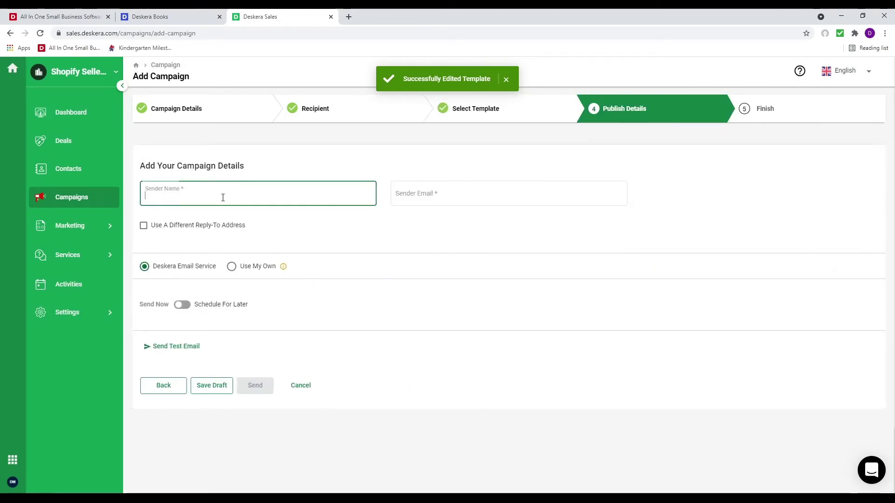
# Try adding a custom sender account, then cancel and return to Deskera Email Service
pyautogui.click(232, 268)
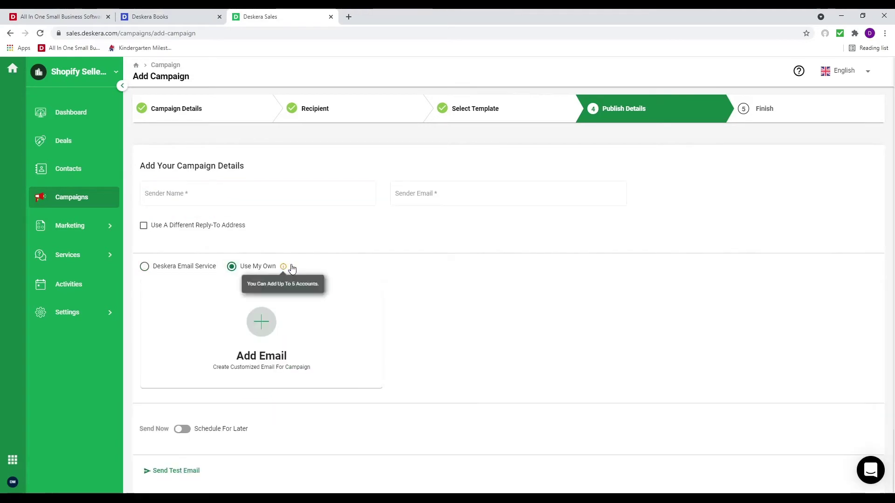
pyautogui.click(263, 332)
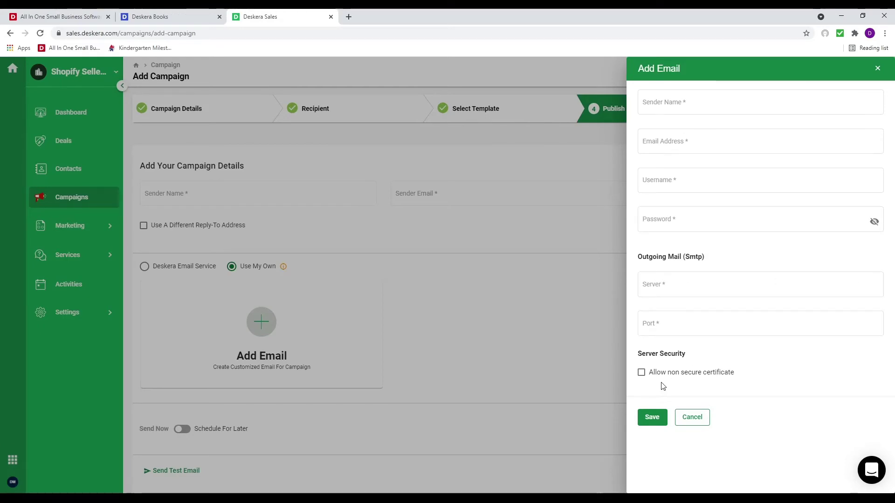
pyautogui.click(692, 417)
pyautogui.moveTo(284, 267)
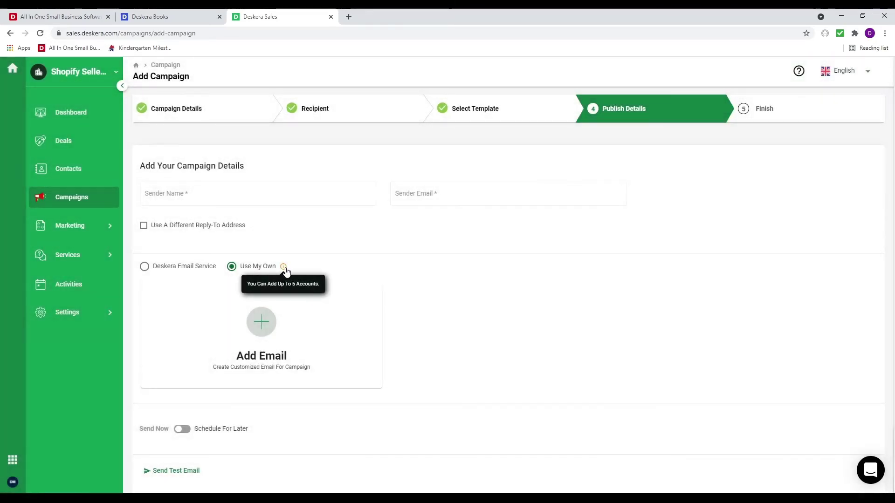
pyautogui.click(144, 268)
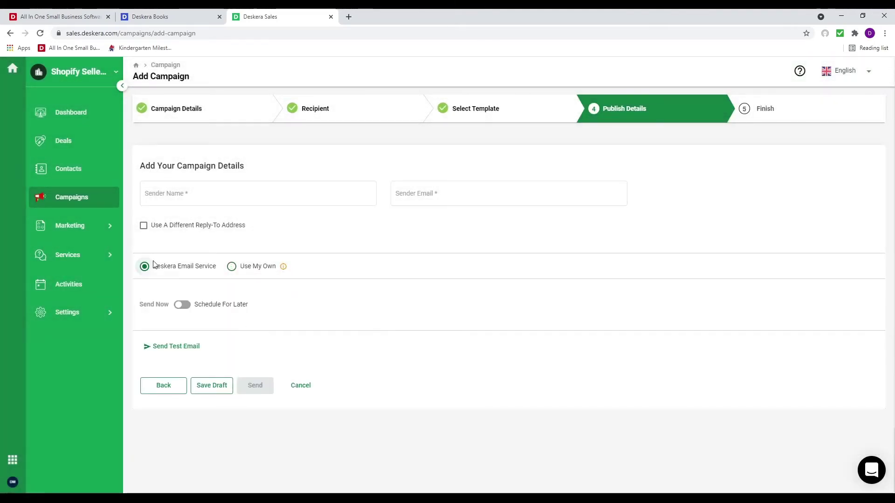
# Enter the sender's name and e-mail address, send the verification link, and refresh
pyautogui.click(214, 194)
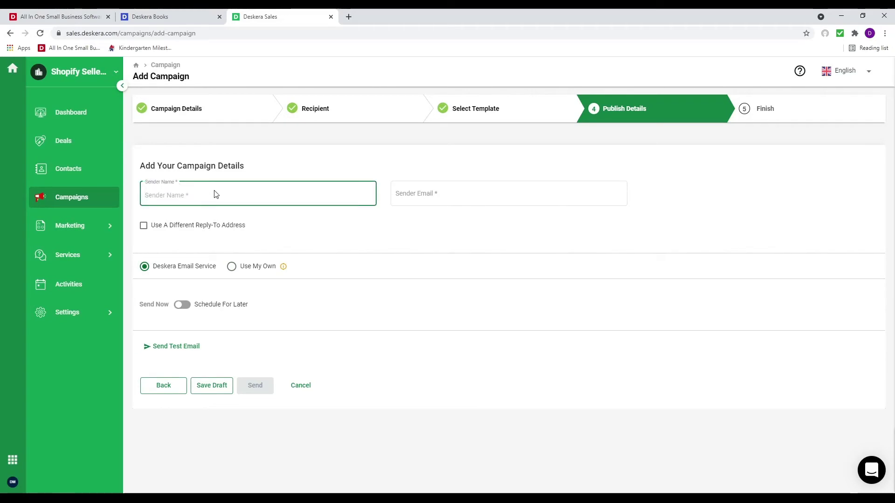
pyautogui.write('David')
pyautogui.press('Tab')
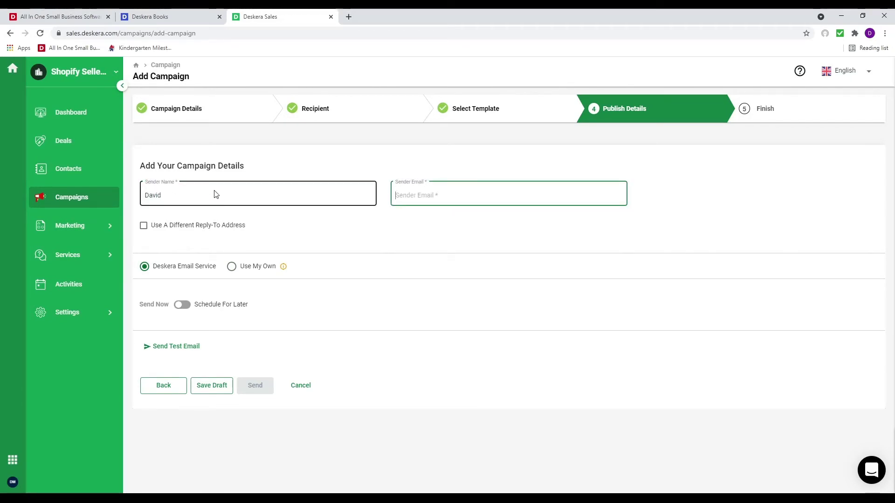
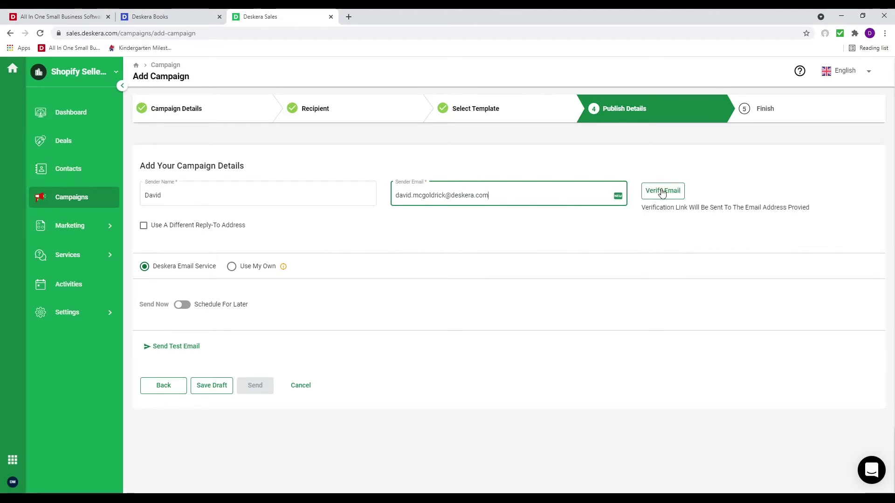
pyautogui.click(662, 191)
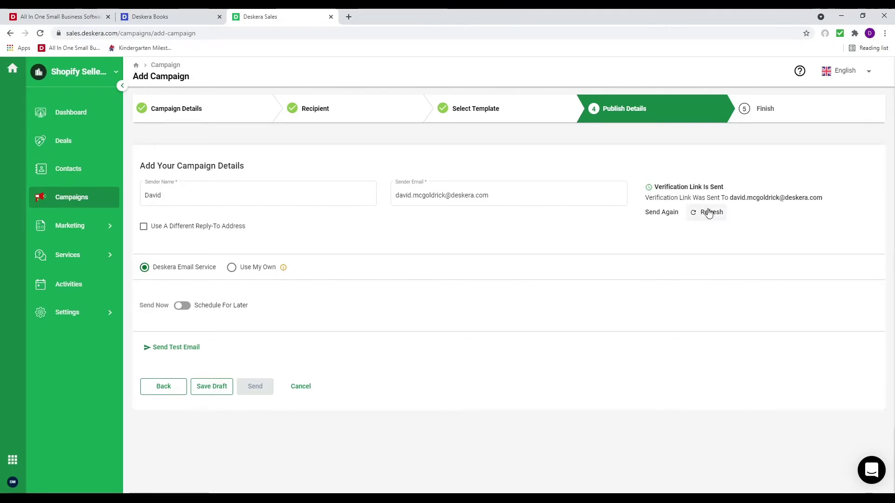
pyautogui.click(694, 214)
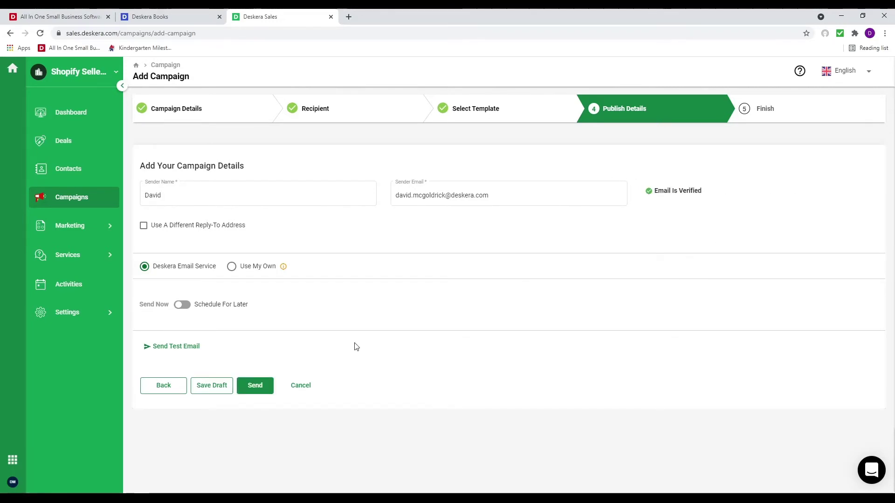
# Schedule June Campaign for later at 6/22/2021, 6:30 PM, then return to Campaigns
pyautogui.click(183, 305)
pyautogui.click(611, 308)
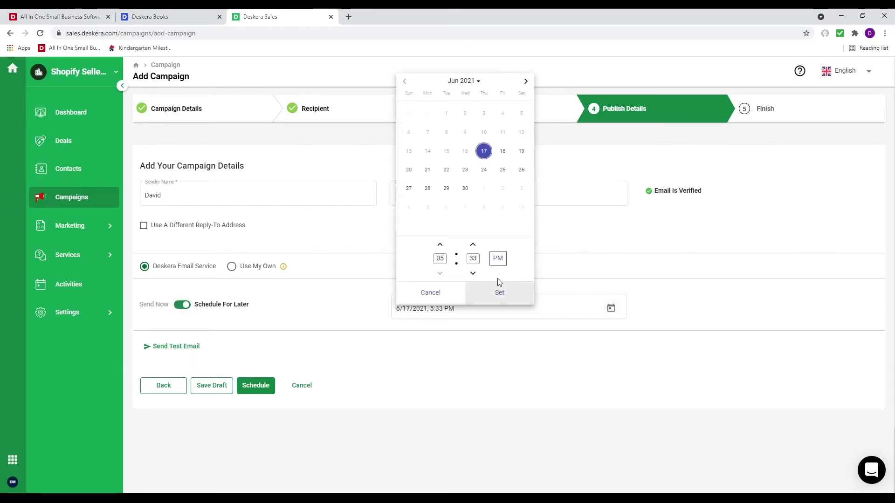
pyautogui.click(440, 244)
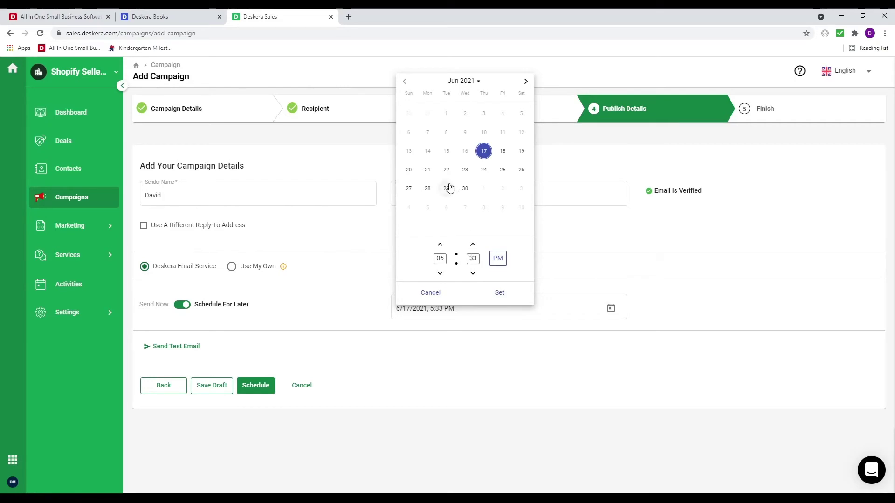
pyautogui.click(446, 169)
pyautogui.click(475, 275)
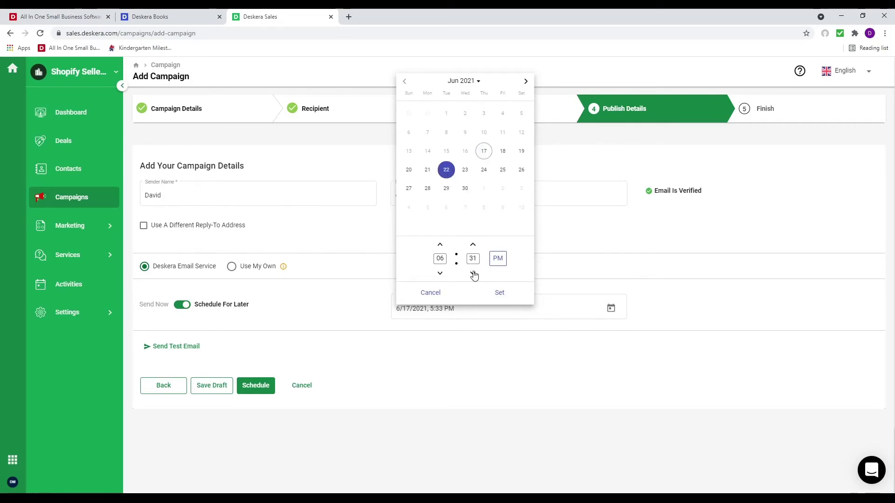
pyautogui.click(472, 274)
pyautogui.click(473, 274)
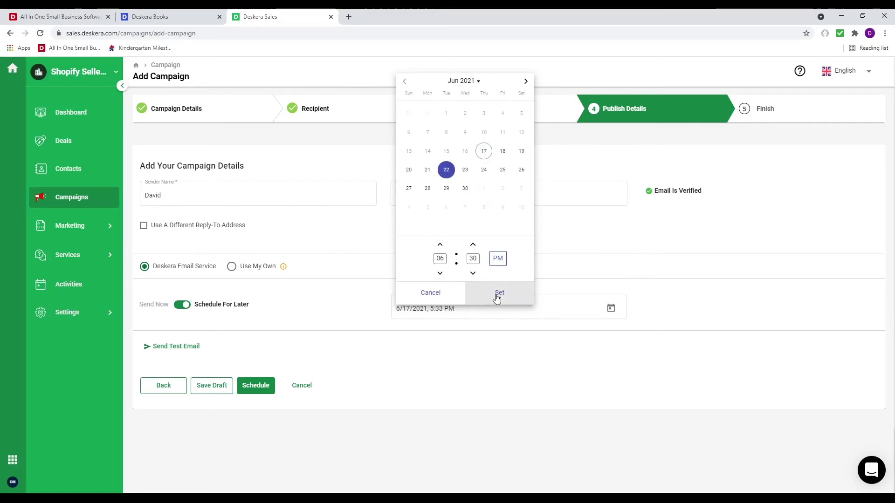
pyautogui.click(498, 293)
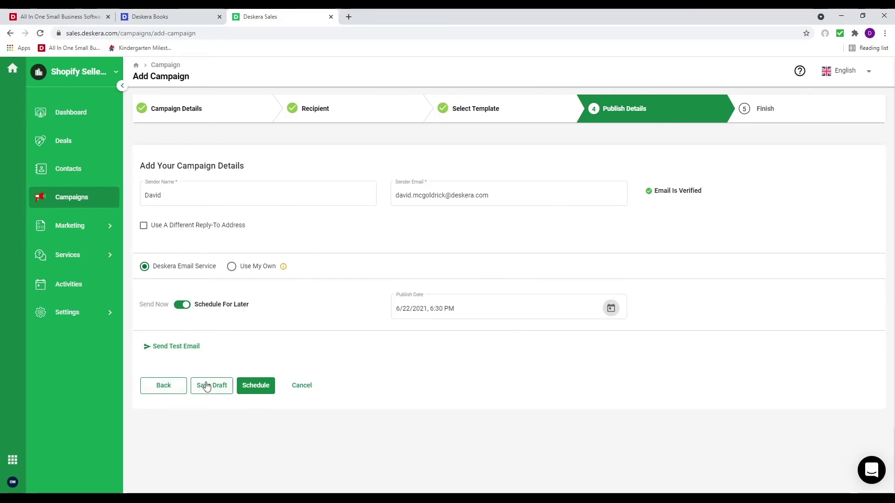
pyautogui.click(261, 386)
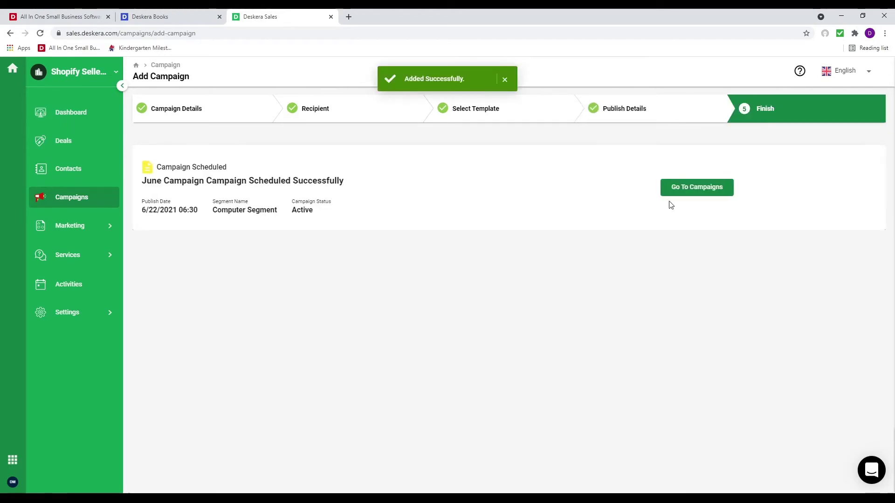
pyautogui.click(671, 190)
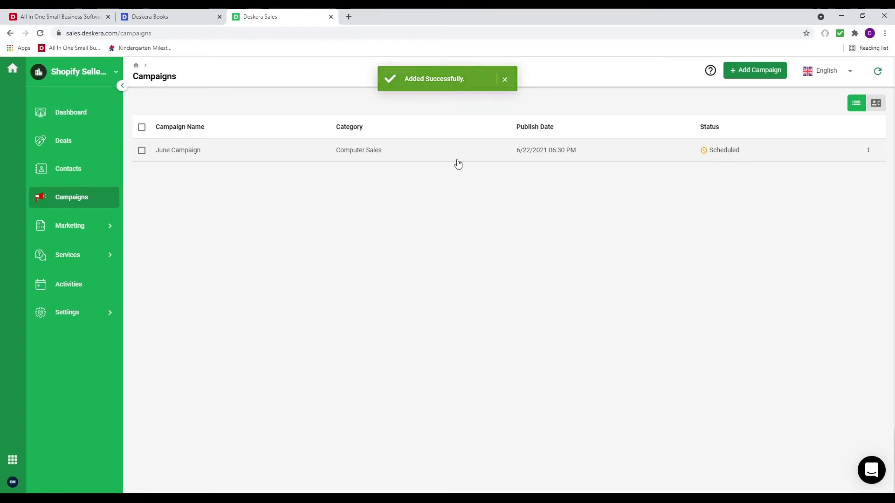
# Under Services > Guide, add a new blank Article
pyautogui.click(100, 259)
pyautogui.click(89, 289)
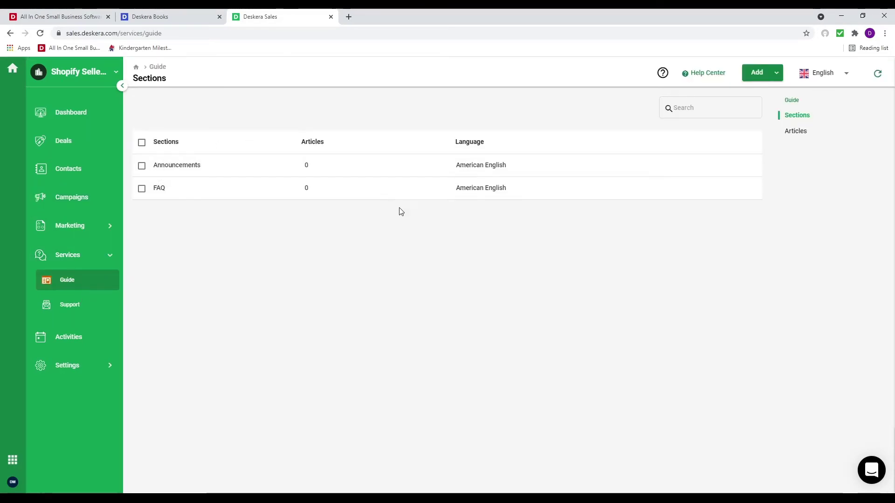
pyautogui.click(776, 76)
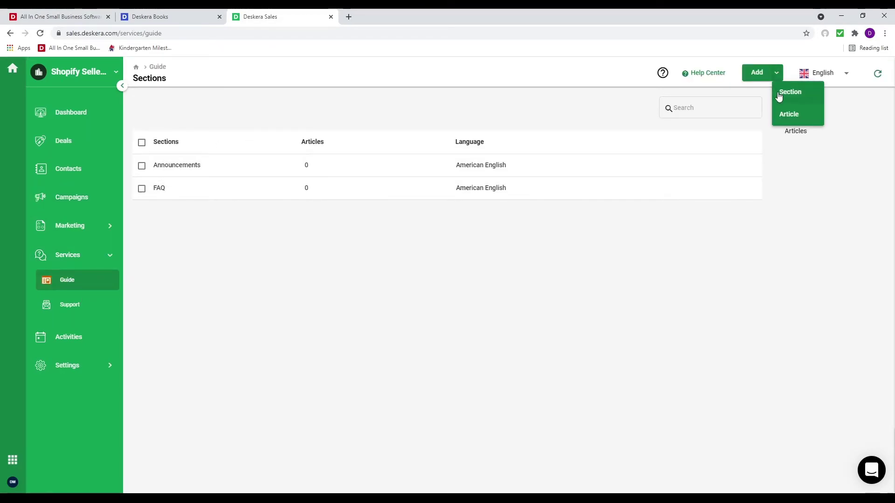
pyautogui.click(790, 117)
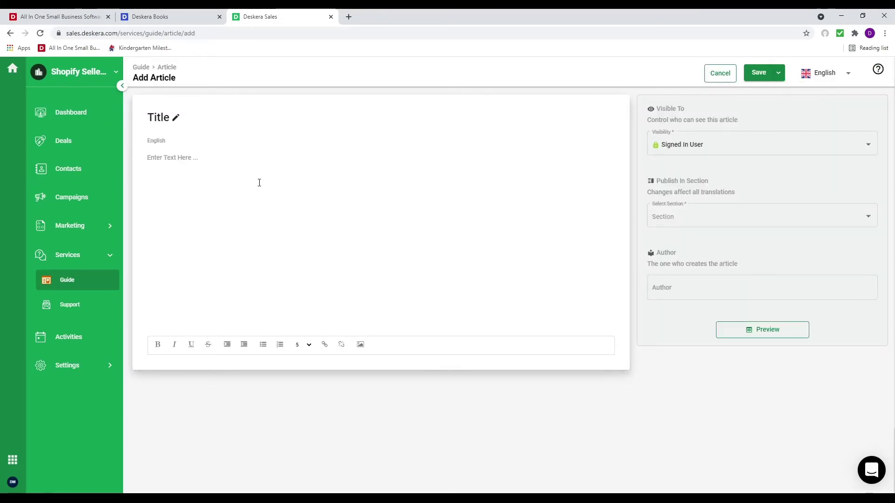
# Load deskera.com/care/ in a new browser tab
pyautogui.click(350, 17)
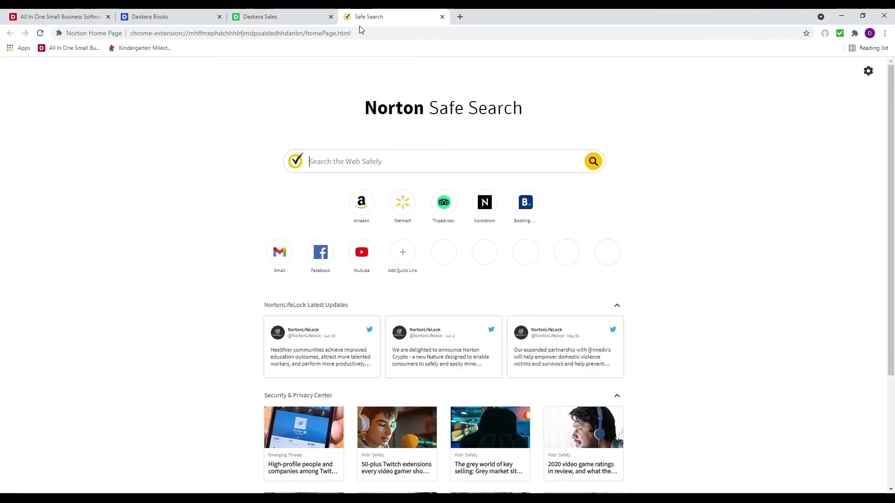
pyautogui.click(388, 33)
pyautogui.write('des')
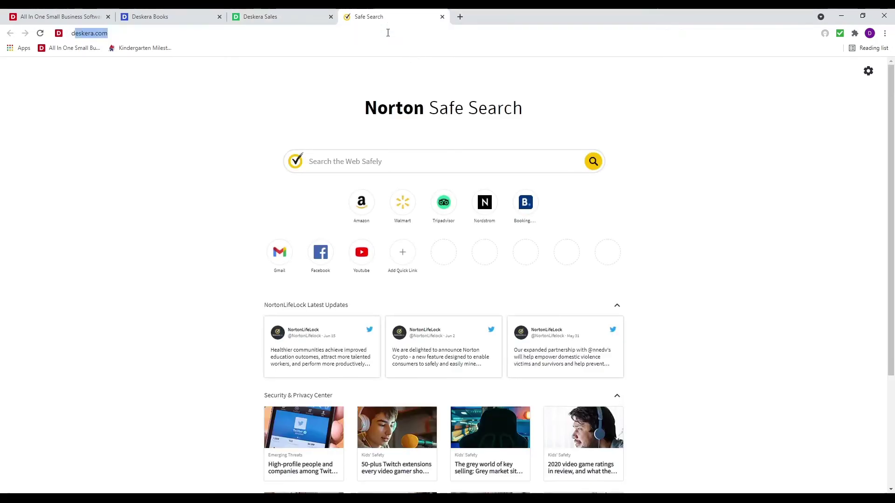
pyautogui.write('kera.co')
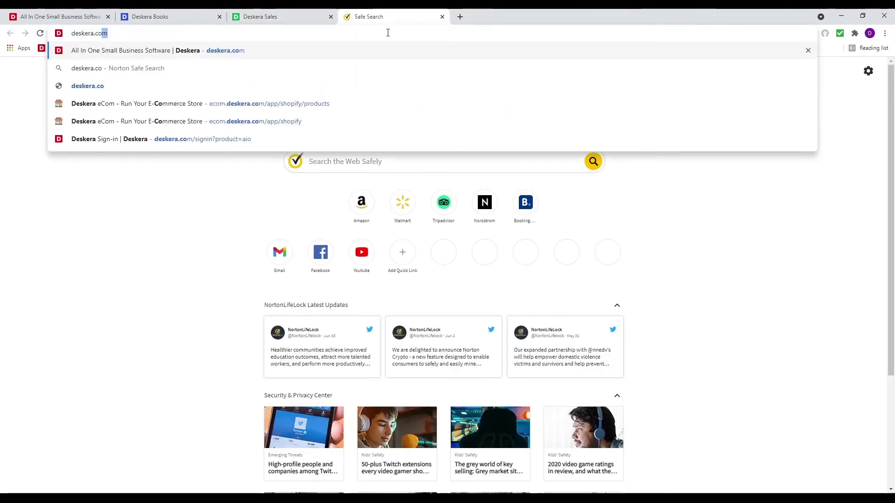
pyautogui.write('m/care/')
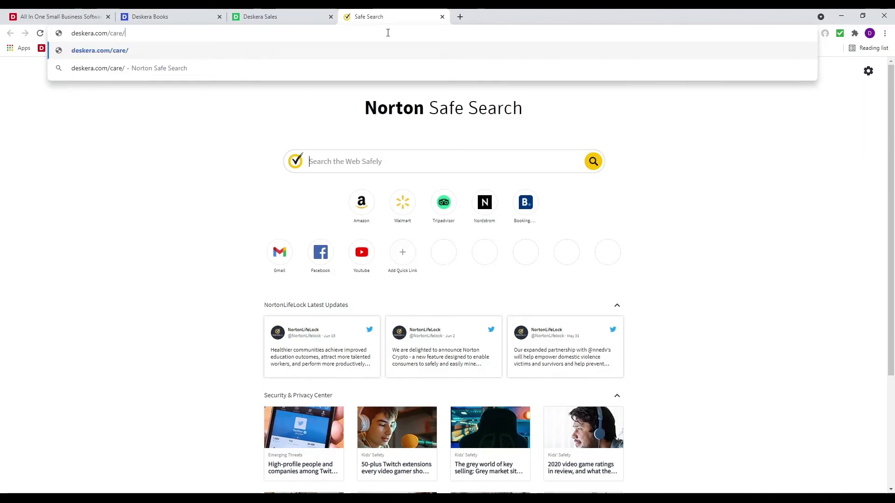
pyautogui.press('Return')
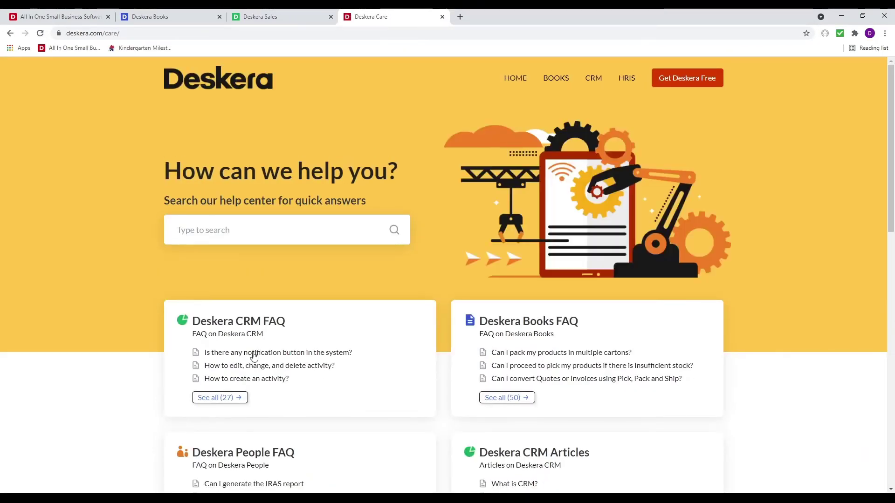
# Open the 'How do I bulk import contacts?' FAQ article and select its text
pyautogui.click(254, 357)
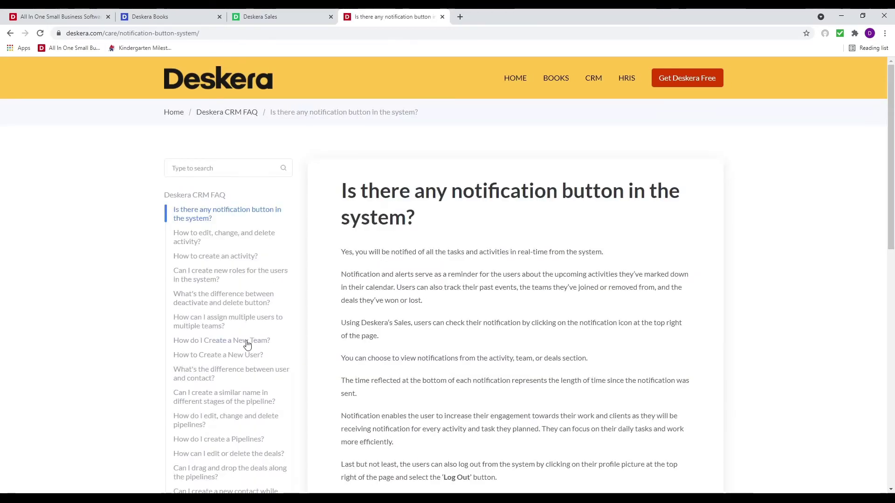
pyautogui.scroll(-8, 247, 359)
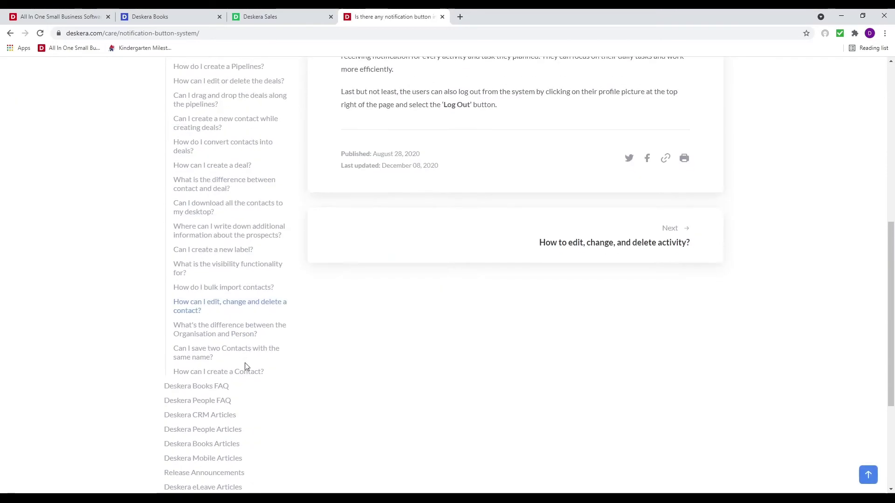
pyautogui.click(253, 290)
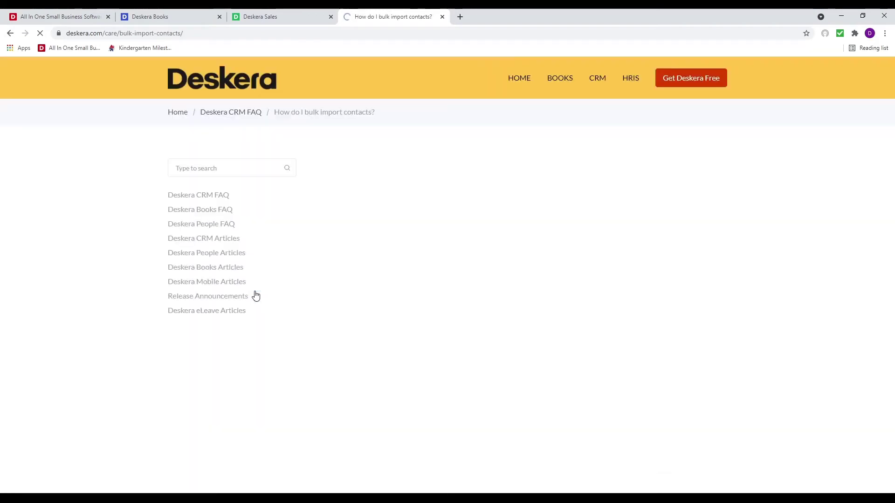
pyautogui.moveTo(342, 195); pyautogui.dragTo(692, 82)
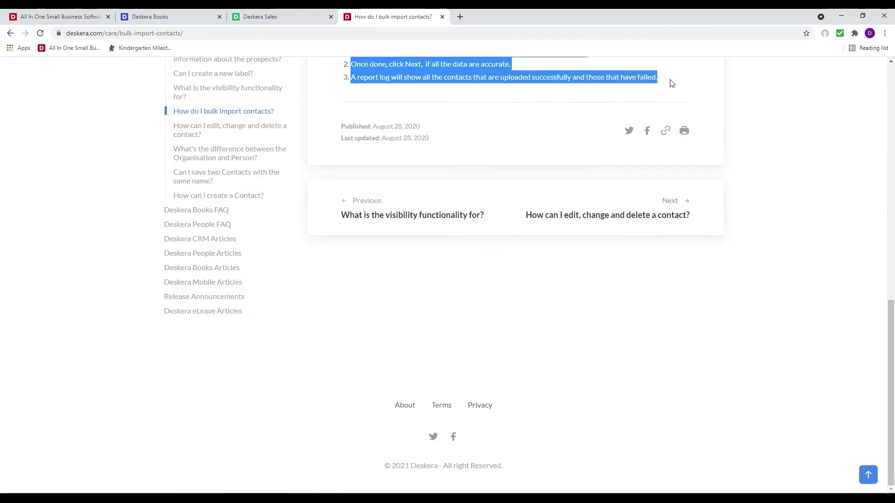
# Paste the copied article and move its heading 'How do I bulk import contacts?' into Title
pyautogui.click(278, 17)
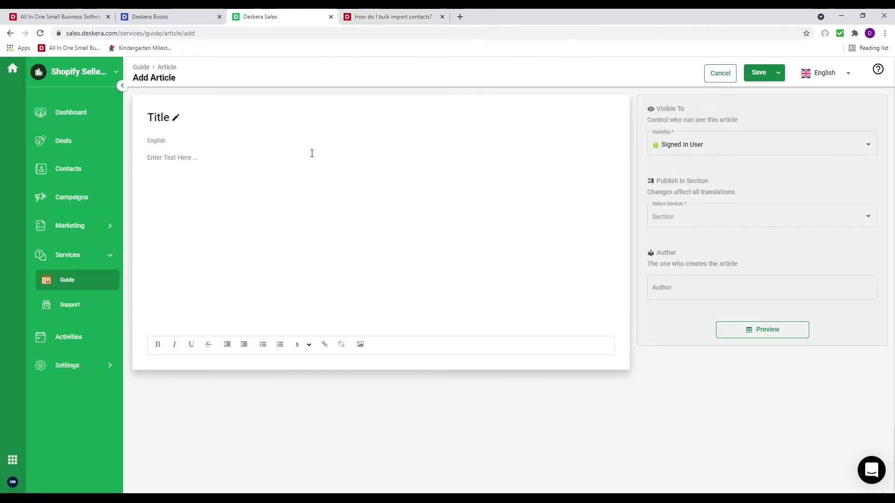
pyautogui.hotkey('ctrl', 'v')
pyautogui.scroll(-4, 348, 339)
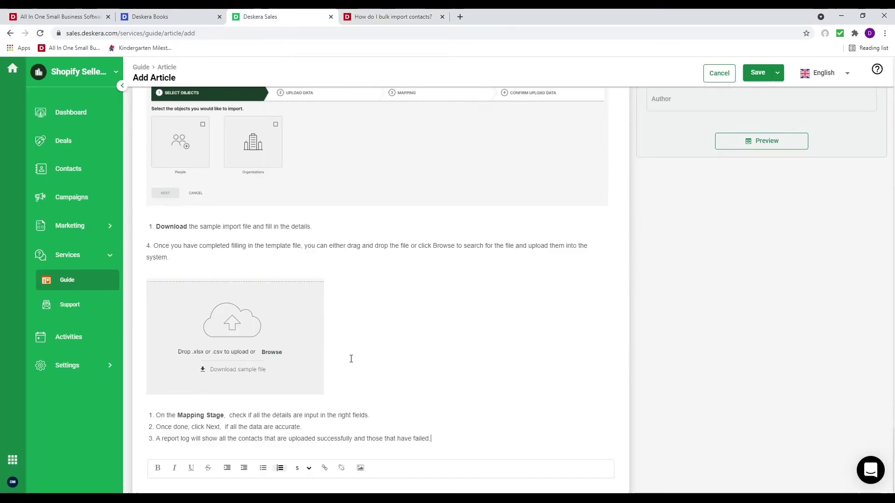
pyautogui.scroll(4, 250, 270)
pyautogui.moveTo(452, 169); pyautogui.dragTo(146, 164)
pyautogui.hotkey('ctrl', 'x')
pyautogui.click(206, 110)
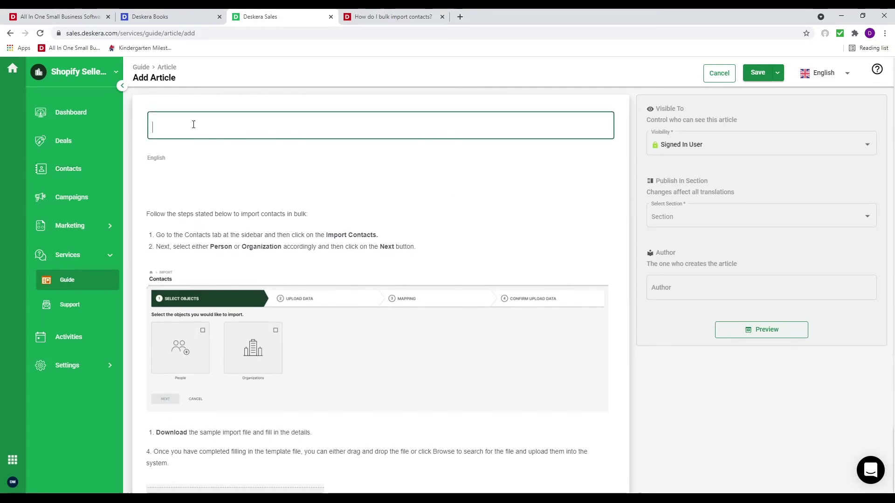
pyautogui.hotkey('ctrl', 'v')
pyautogui.click(147, 214)
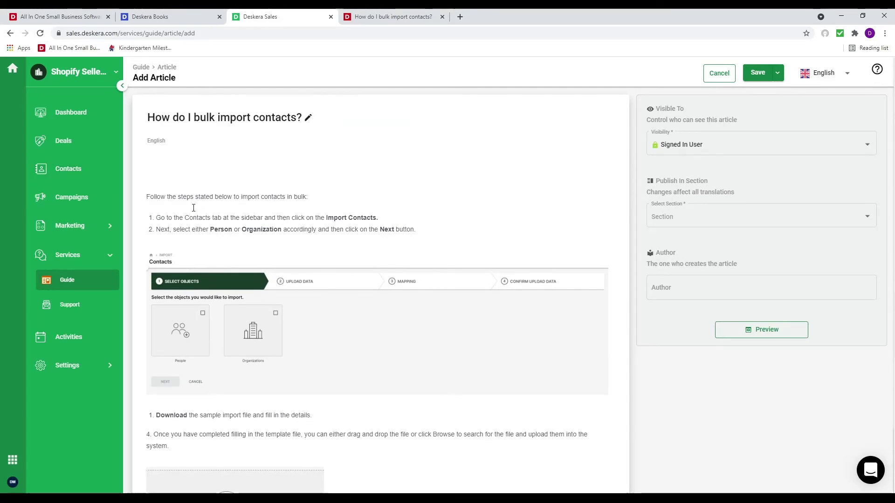
pyautogui.press('BackSpace')
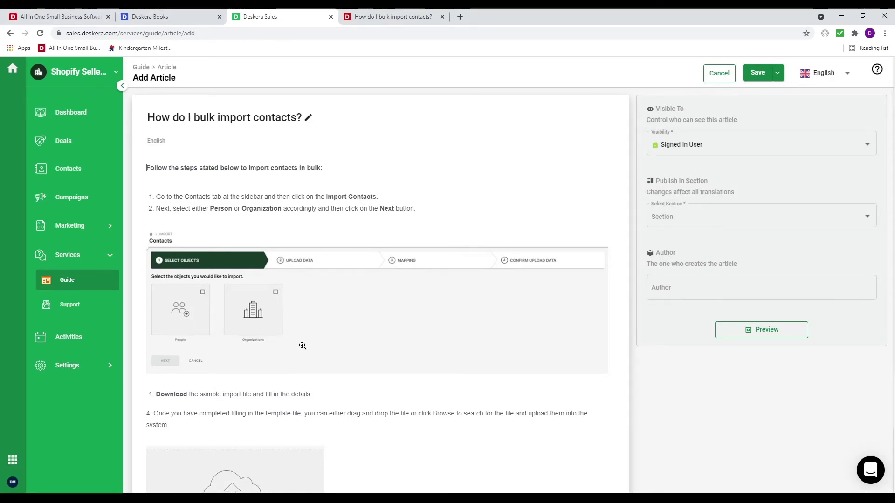
# Keep visibility as Signed In User and file the article under the FAQ section
pyautogui.scroll(-2, 299, 344)
pyautogui.scroll(-2, 299, 344)
pyautogui.scroll(4, 292, 341)
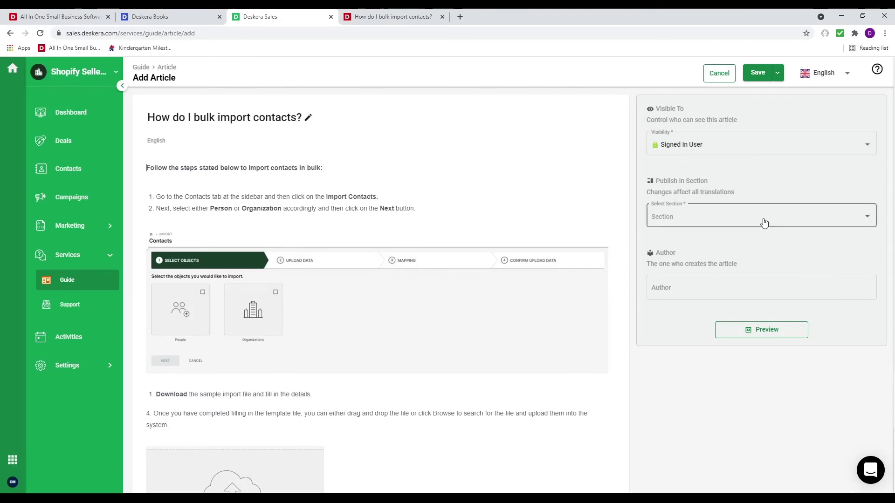
pyautogui.click(711, 148)
pyautogui.click(647, 192)
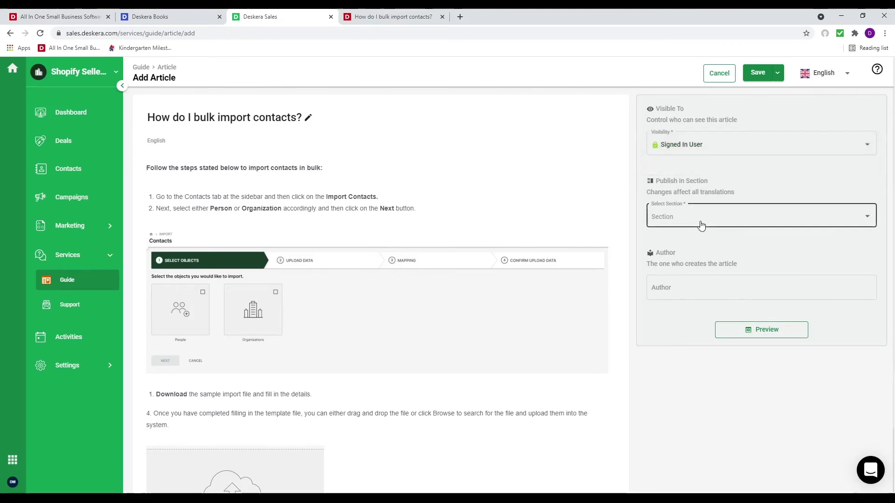
pyautogui.click(701, 224)
pyautogui.click(695, 219)
pyautogui.click(694, 219)
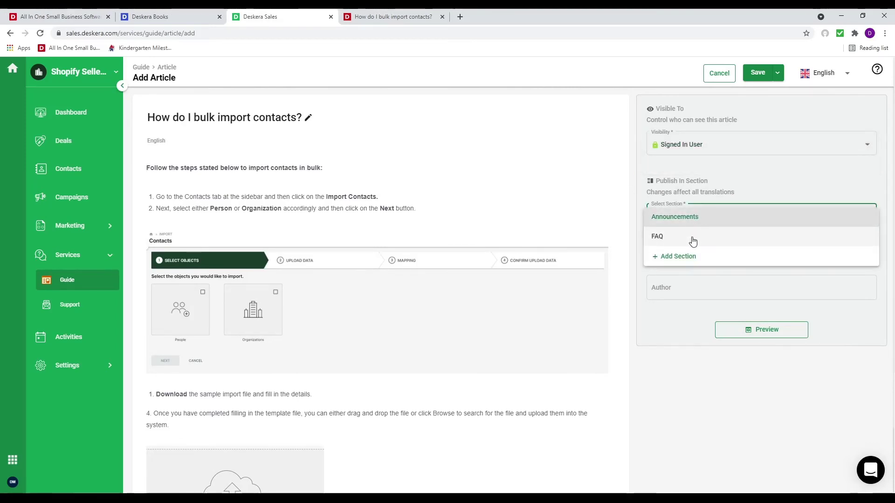
pyautogui.click(691, 236)
pyautogui.click(692, 287)
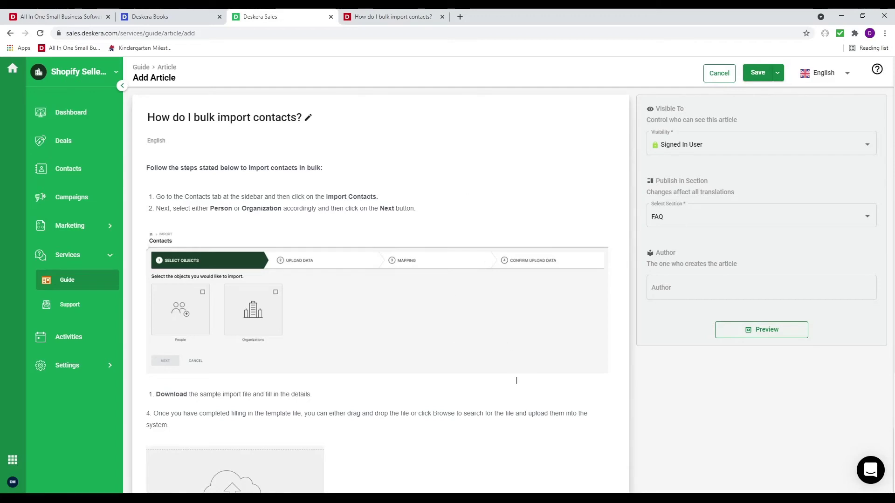
# Save the new FAQ article
pyautogui.click(778, 75)
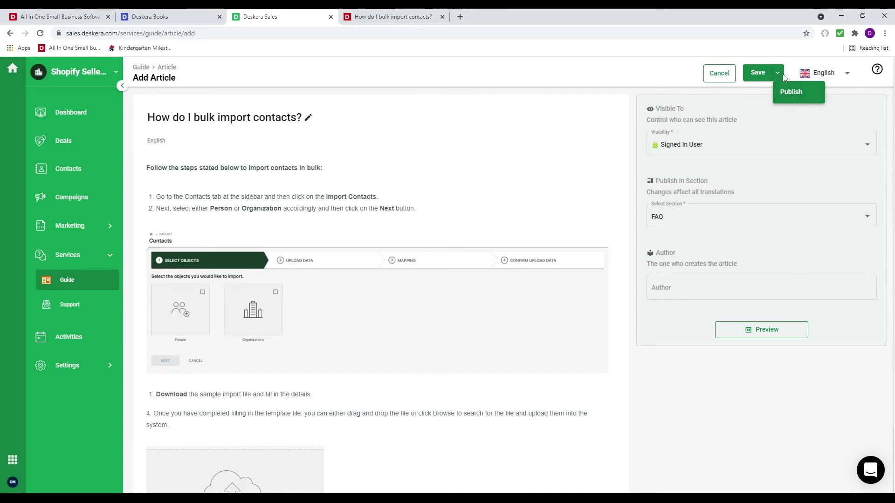
pyautogui.click(779, 72)
pyautogui.click(778, 73)
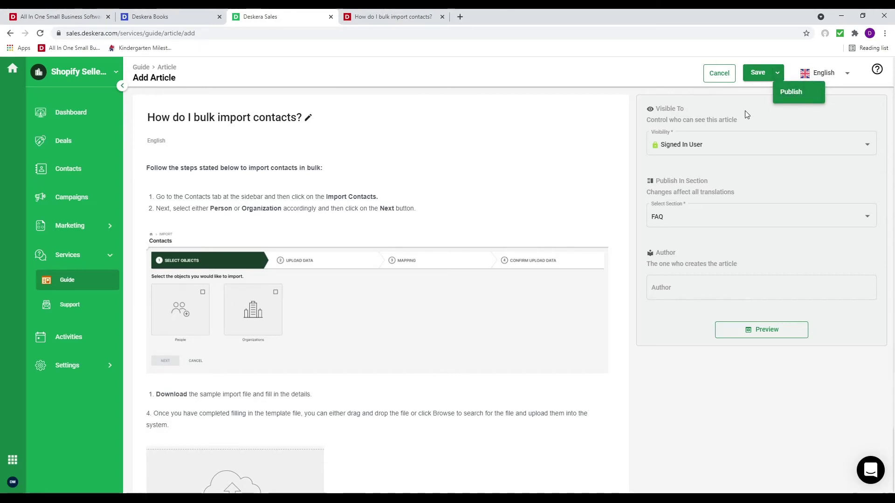
pyautogui.click(758, 72)
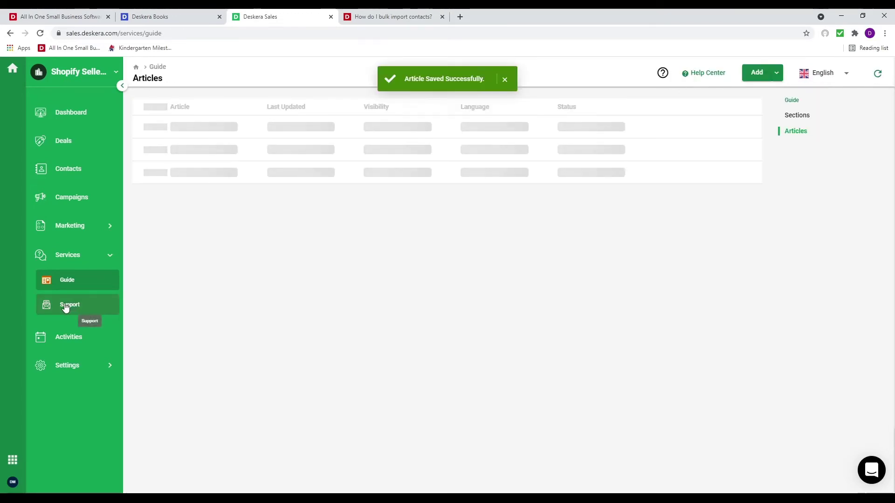
# Create a new ticket view named for the user, with condition Assignee Is that user
pyautogui.click(66, 307)
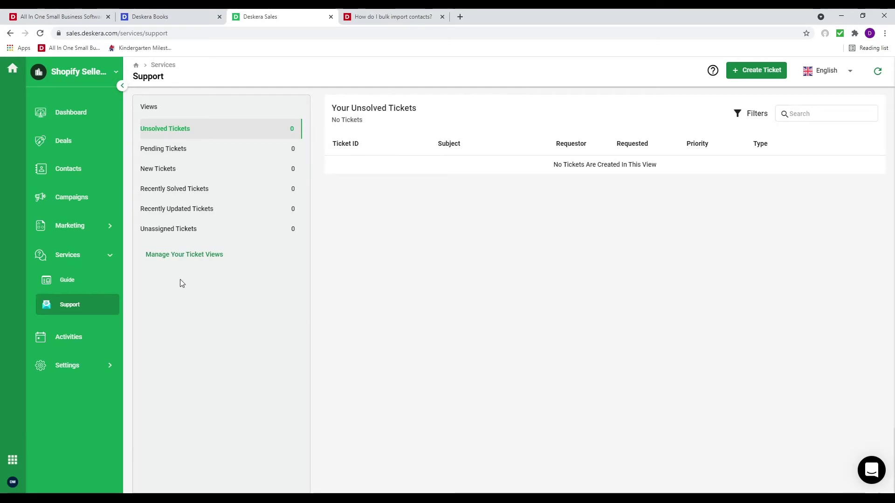
pyautogui.click(183, 257)
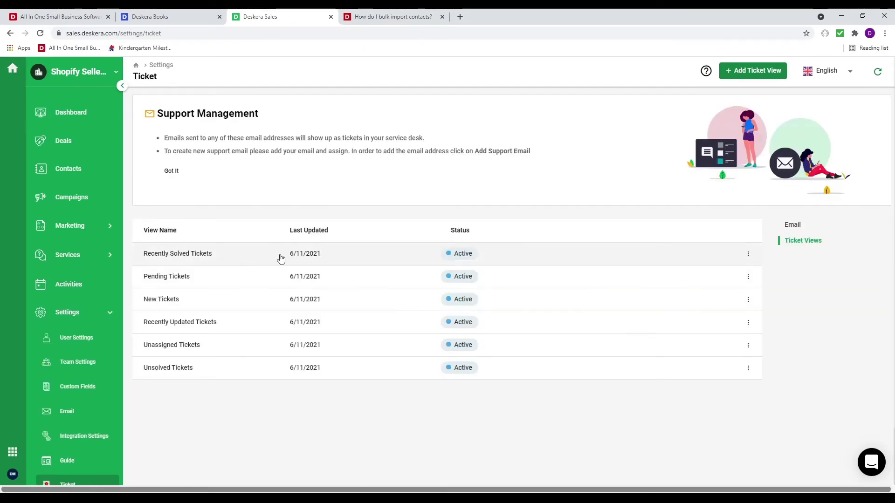
pyautogui.click(160, 143)
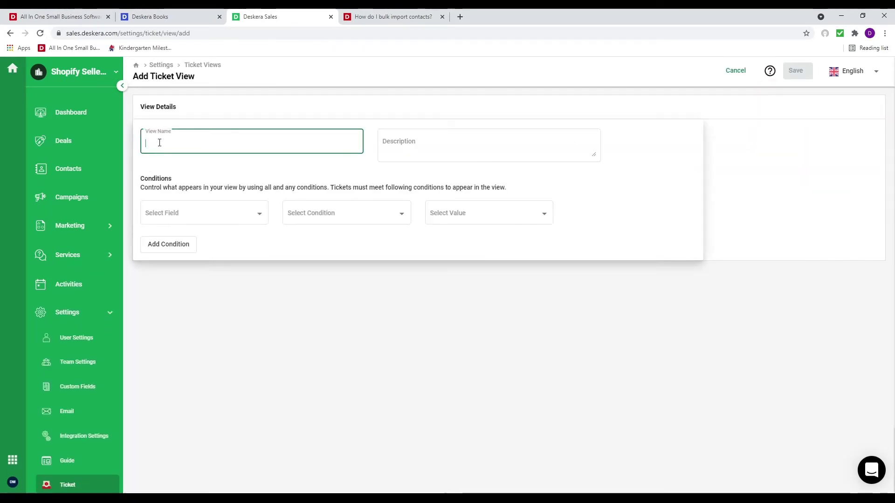
pyautogui.write('David')
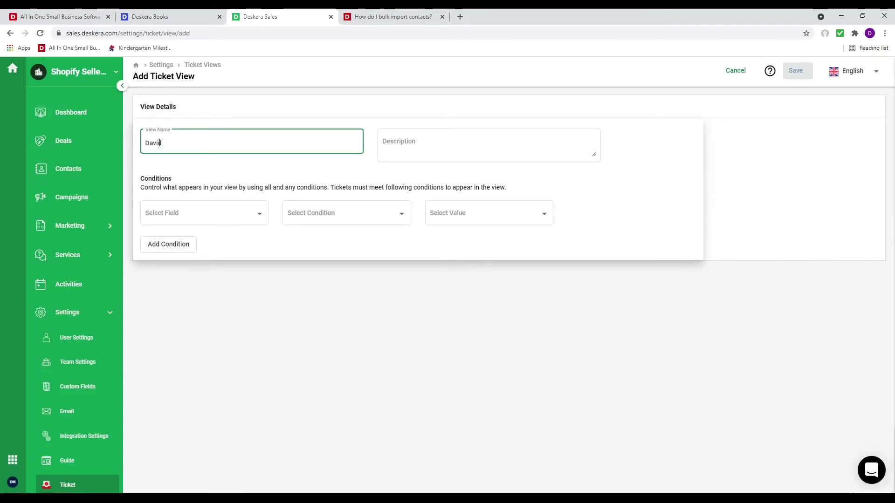
pyautogui.write('s Tickets')
pyautogui.click(216, 210)
pyautogui.click(210, 272)
pyautogui.click(343, 209)
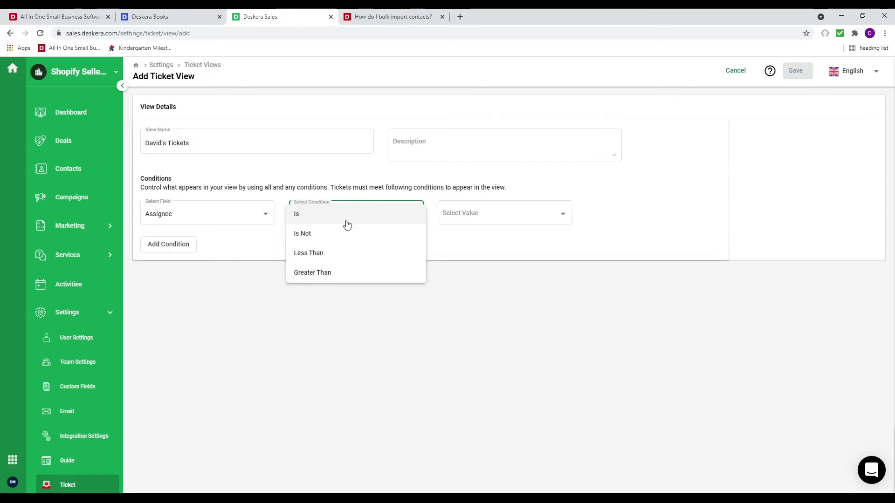
pyautogui.click(343, 219)
pyautogui.click(452, 212)
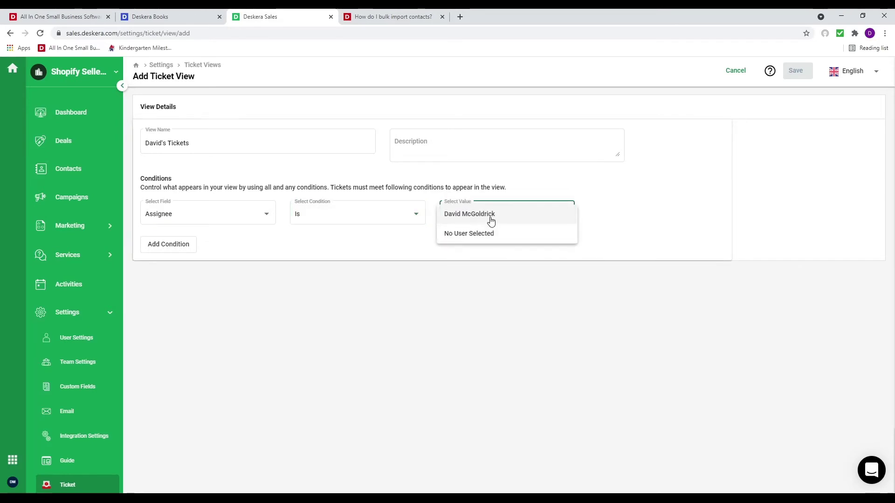
pyautogui.click(488, 216)
# Add a second condition Priority Is Not Low and save the ticket view
pyautogui.click(175, 245)
pyautogui.click(255, 243)
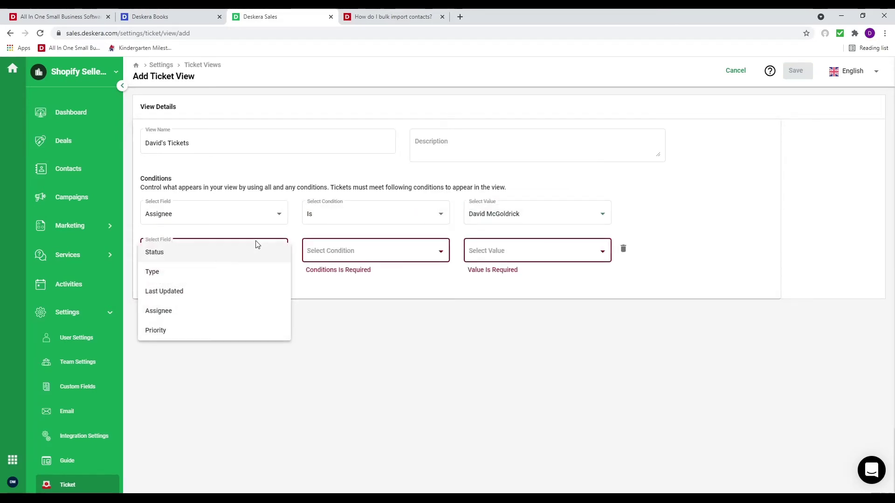
pyautogui.click(227, 330)
pyautogui.click(378, 248)
pyautogui.click(366, 273)
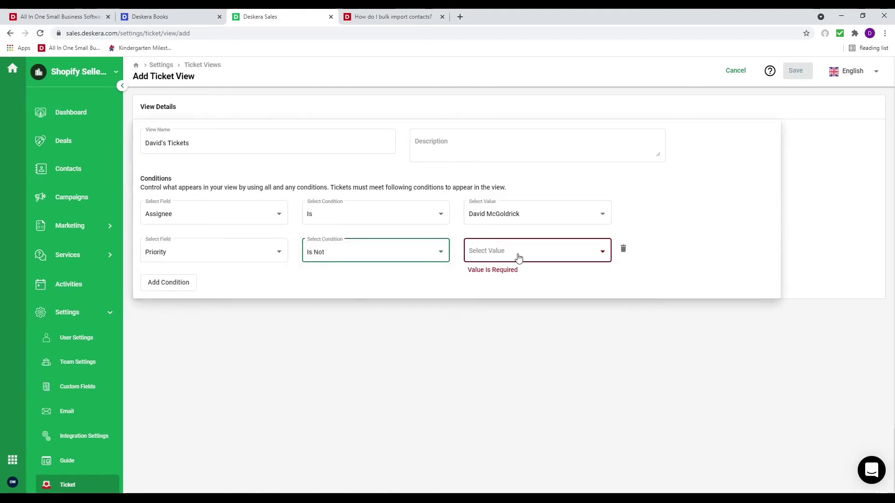
pyautogui.click(524, 256)
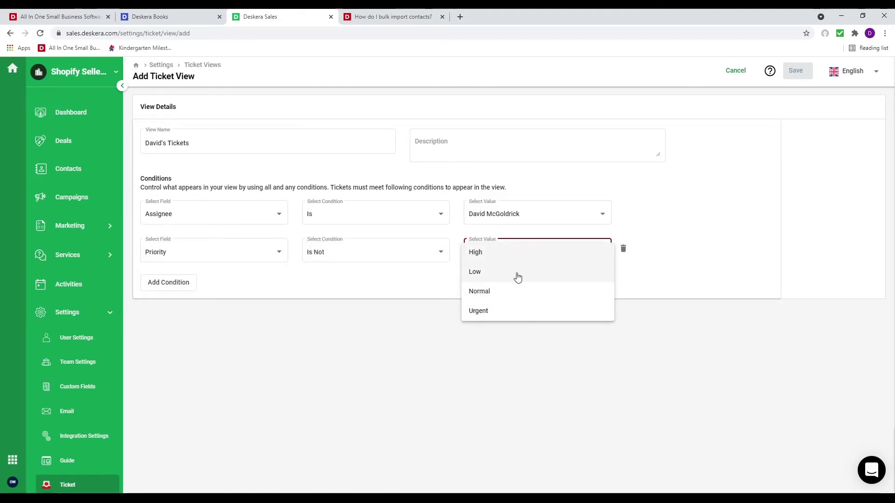
pyautogui.click(518, 274)
pyautogui.click(546, 257)
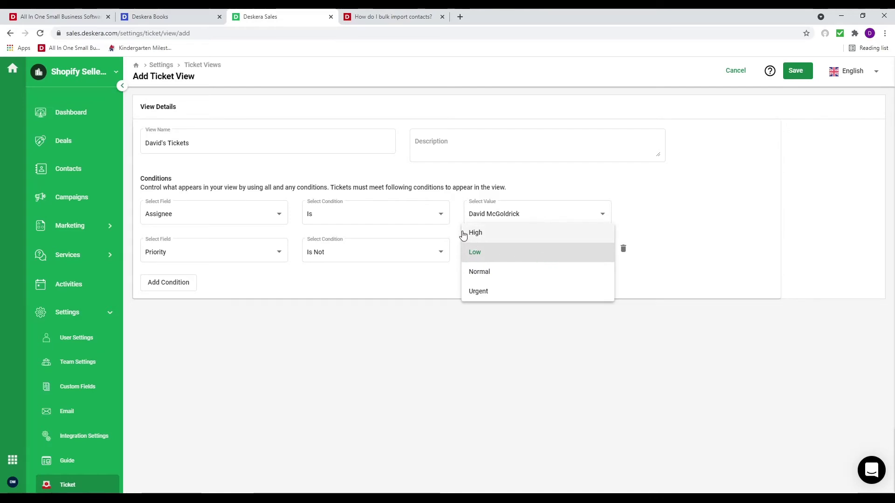
pyautogui.click(338, 303)
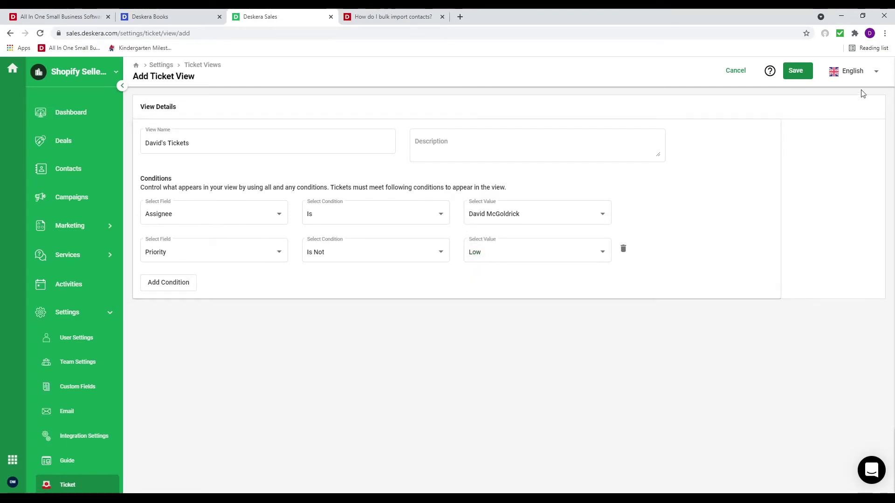
pyautogui.click(804, 77)
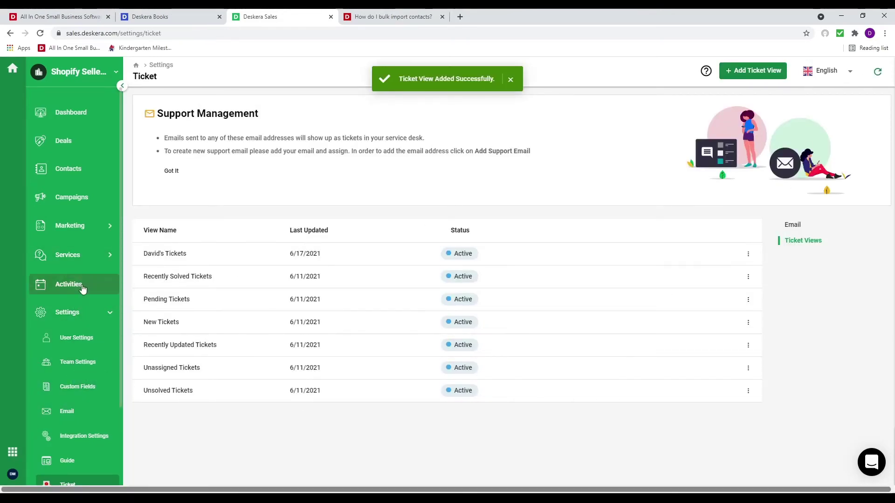
# Go to the Deals board and start adding a new pipeline
pyautogui.scroll(-3, 86, 298)
pyautogui.scroll(3, 92, 317)
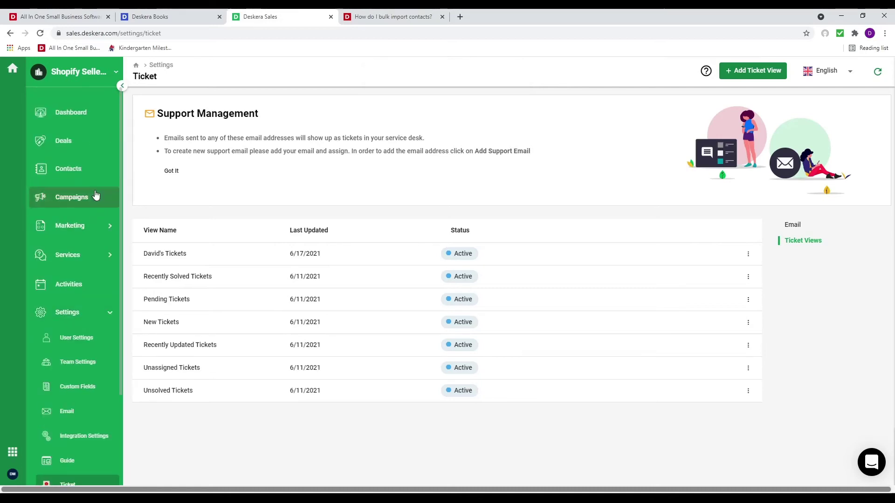
pyautogui.click(78, 146)
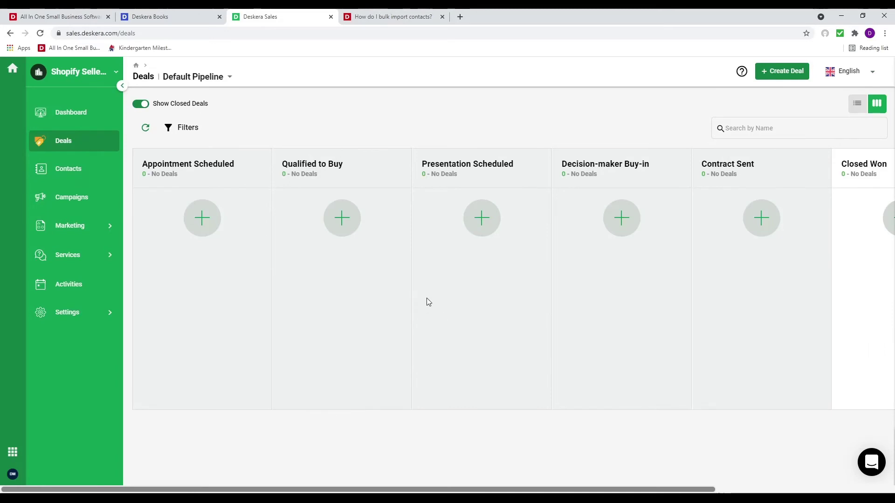
pyautogui.click(219, 82)
pyautogui.click(213, 88)
# Add three stages, rename the first to Lead, then leave via Deals without saving
pyautogui.click(273, 312)
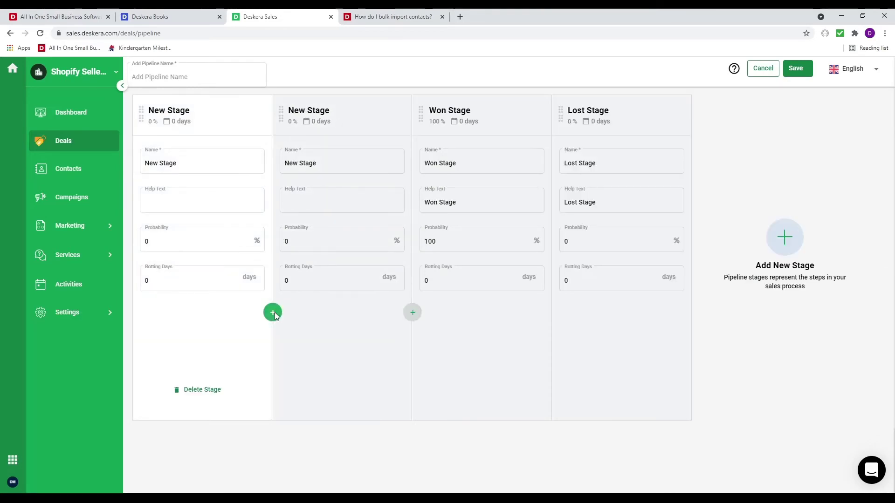
pyautogui.click(273, 313)
pyautogui.click(273, 312)
pyautogui.click(272, 312)
pyautogui.click(209, 161)
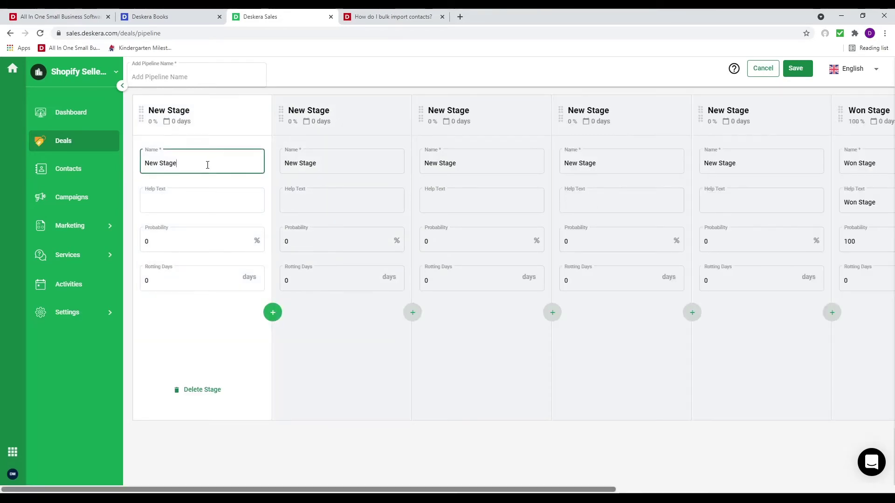
pyautogui.tripleClick(208, 165)
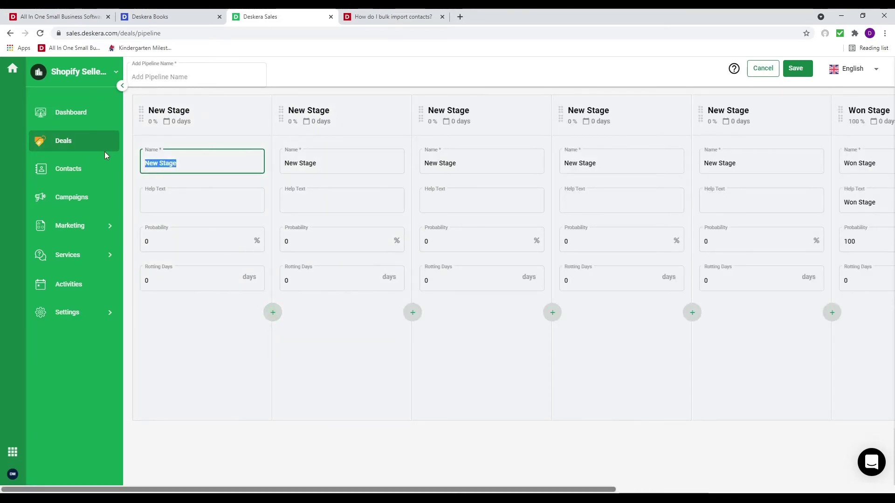
pyautogui.write('S')
pyautogui.press('BackSpace')
pyautogui.write('Lead')
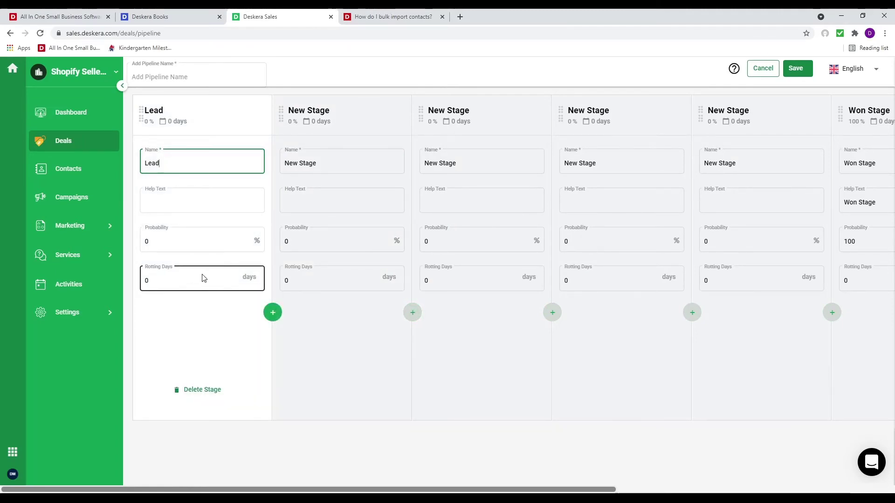
pyautogui.click(70, 143)
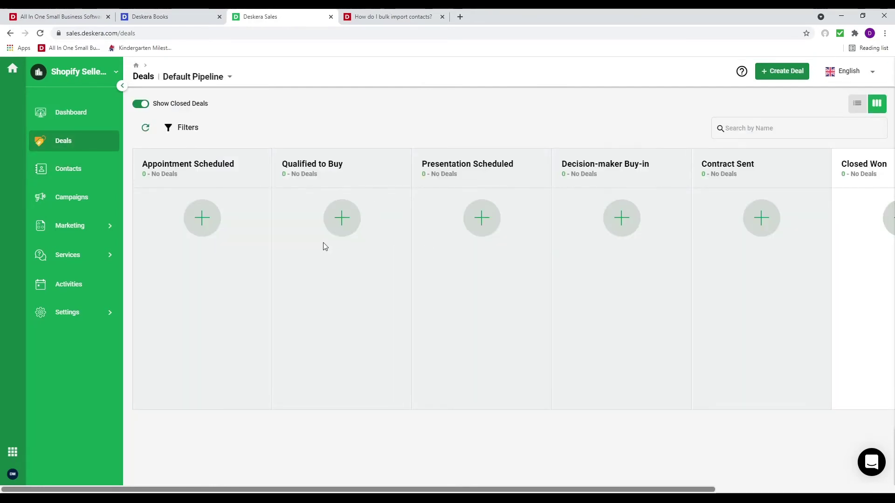
# Create the 100 Computers deal with the first suggested organization, a contact and a $10,000 value
pyautogui.click(771, 73)
pyautogui.click(726, 114)
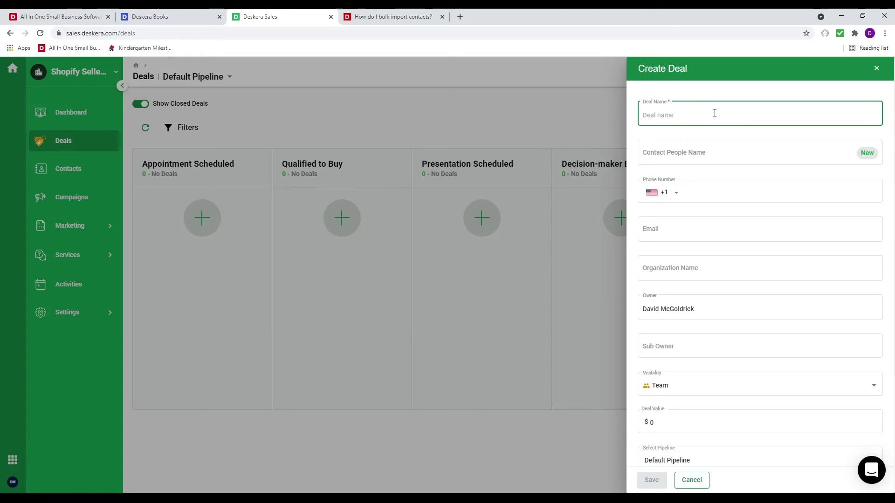
pyautogui.write('100 Computers')
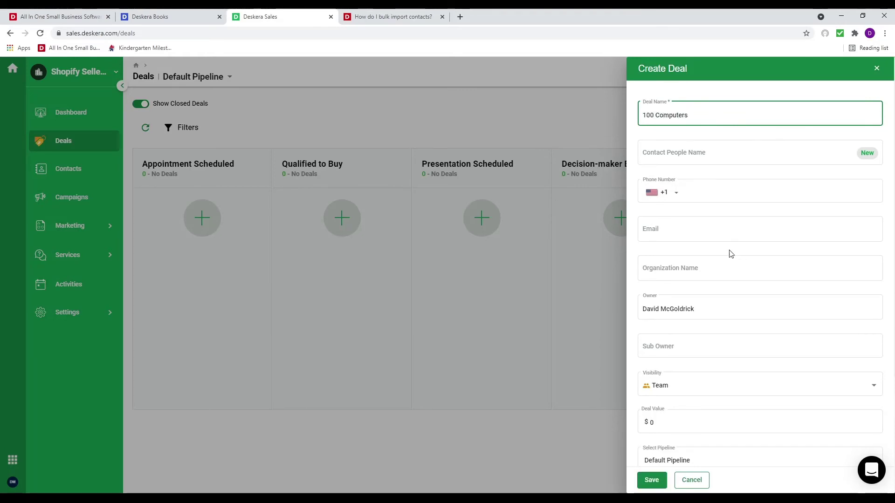
pyautogui.click(685, 266)
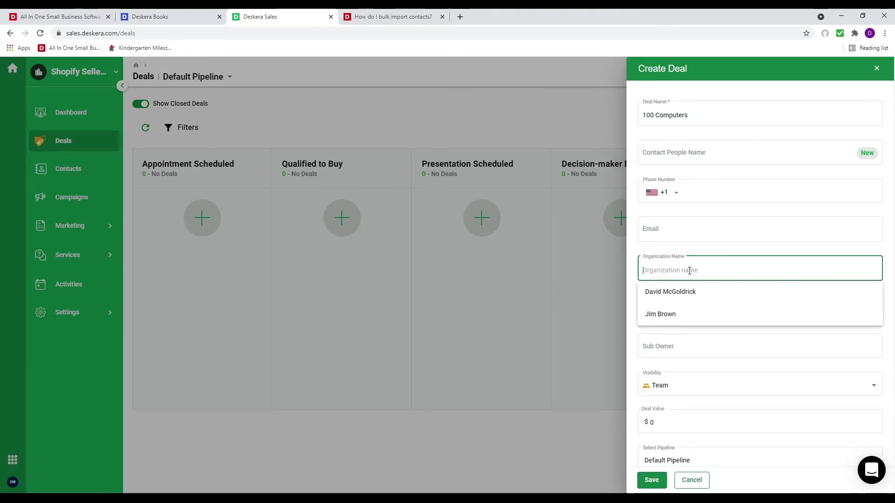
pyautogui.click(695, 292)
pyautogui.click(728, 155)
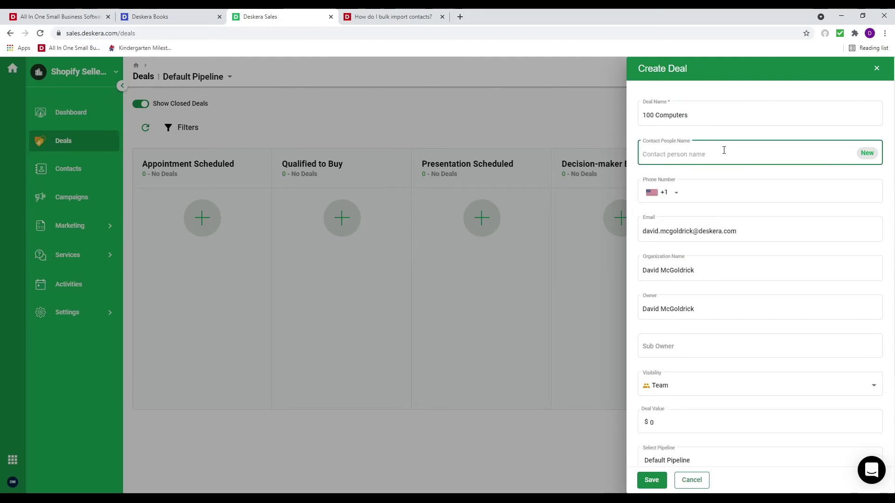
pyautogui.write('Davdi')
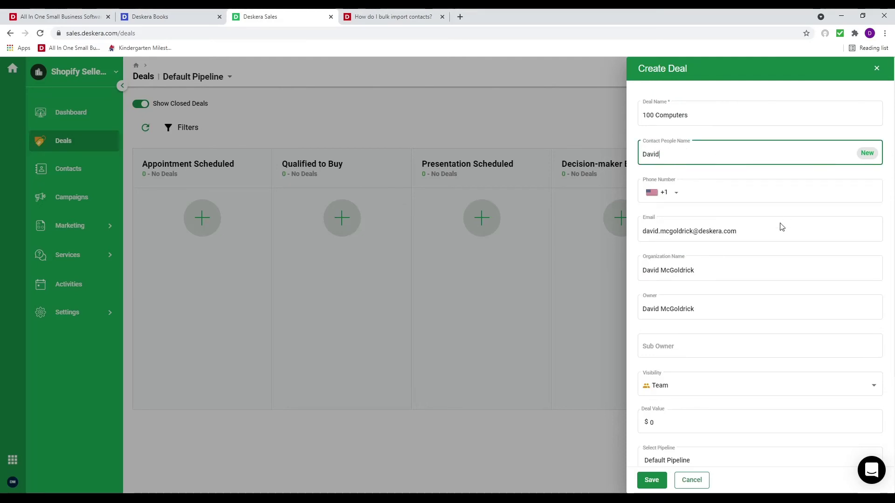
pyautogui.scroll(-3, 732, 378)
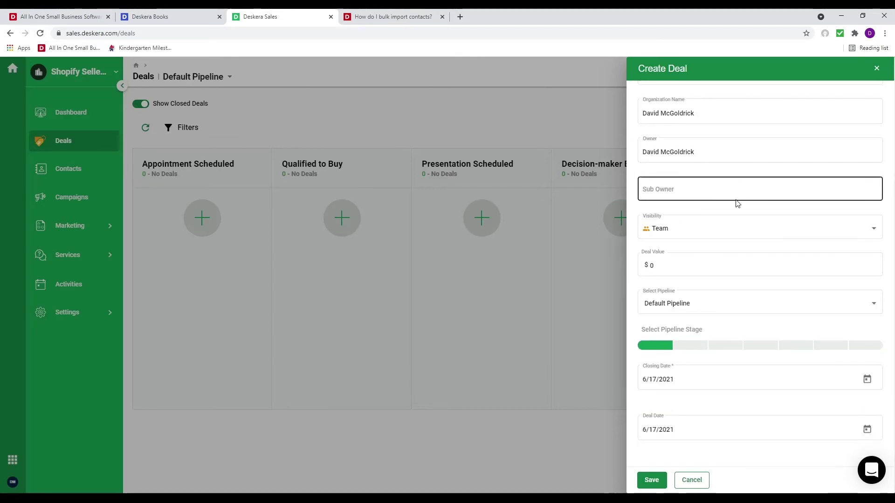
pyautogui.click(697, 265)
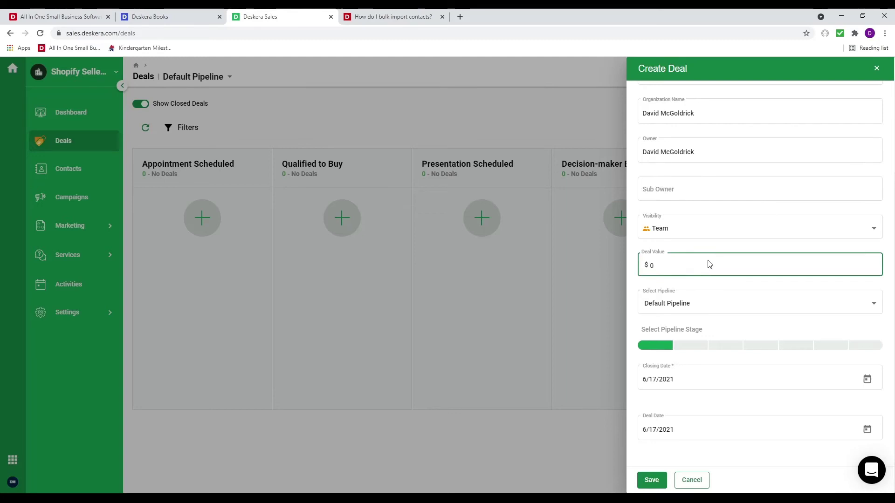
pyautogui.write('1,000')
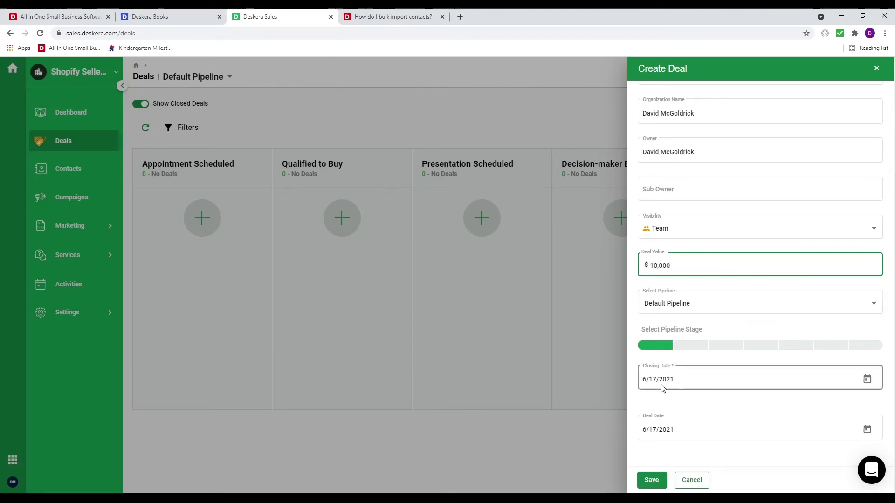
pyautogui.click(657, 481)
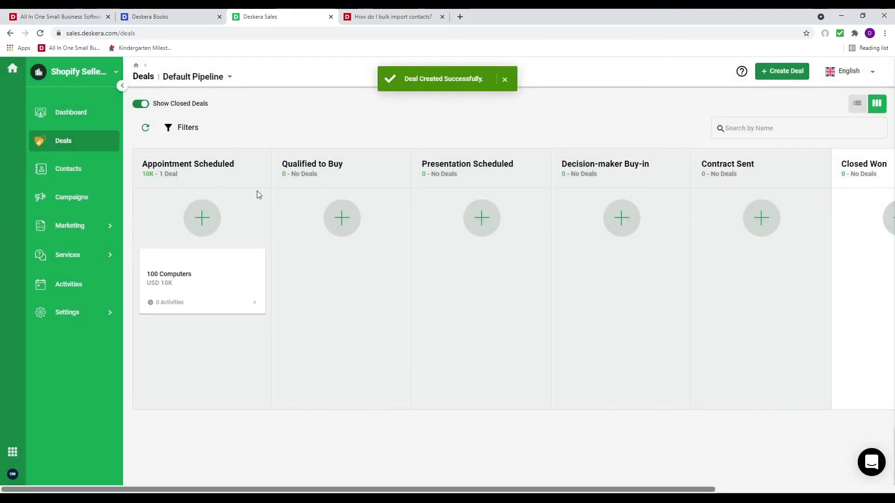
# Open the 100 Computers deal's detail page and view its Activities
pyautogui.click(217, 267)
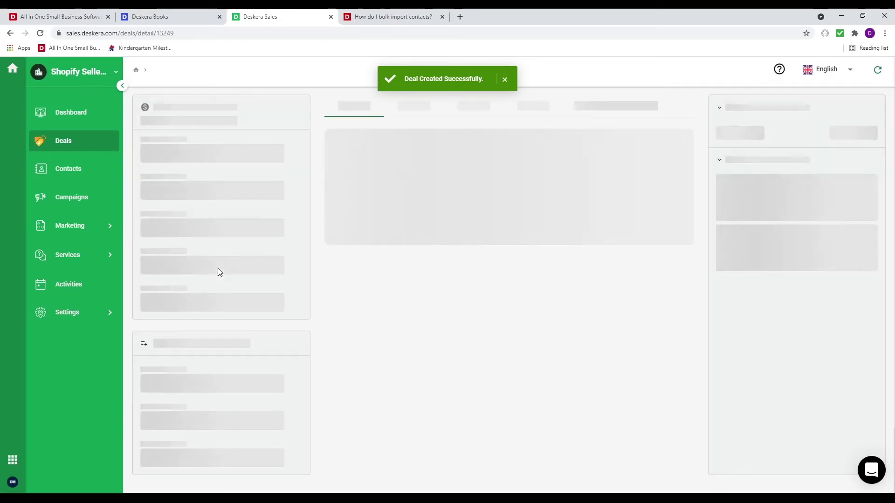
pyautogui.doubleClick(304, 109)
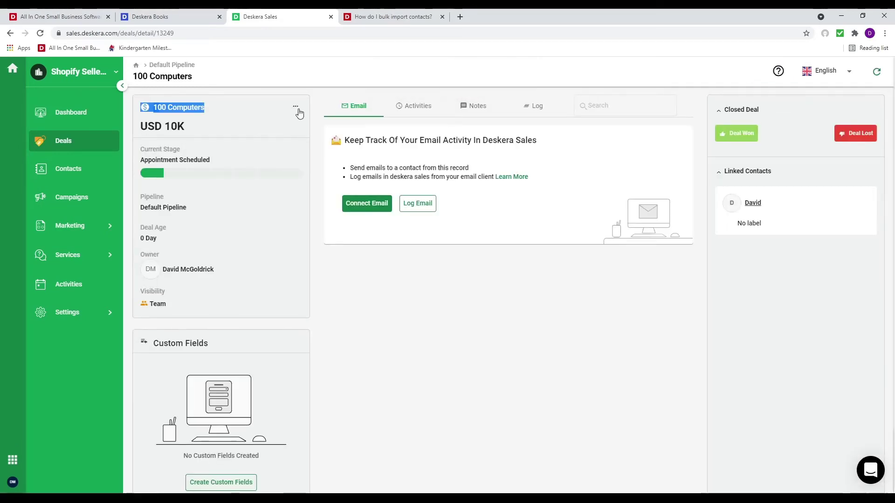
pyautogui.click(296, 107)
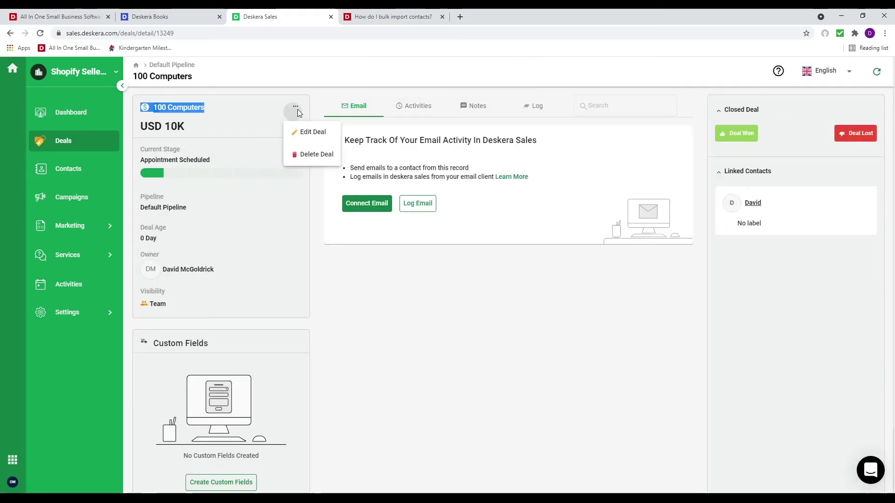
pyautogui.click(412, 310)
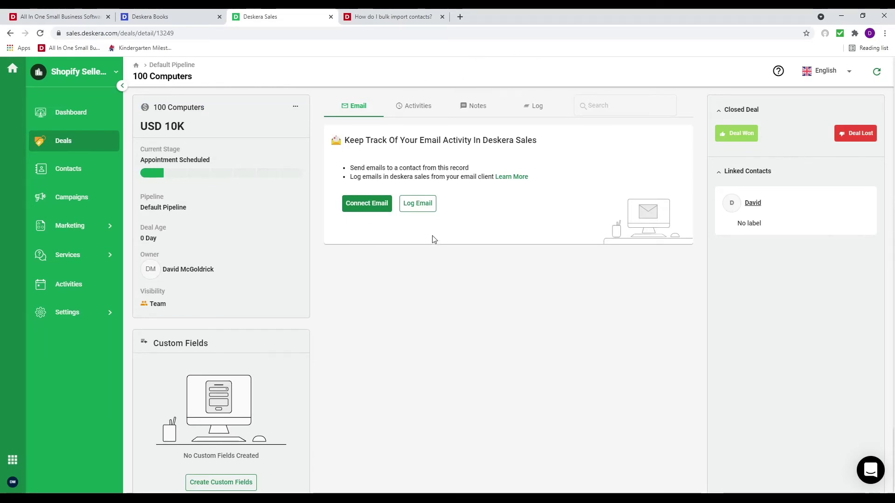
pyautogui.click(416, 107)
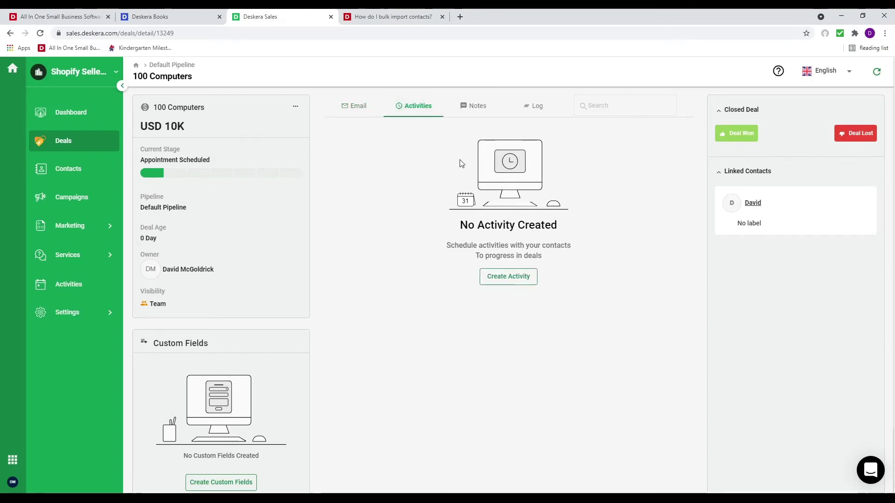
# Start a new activity named Call, starting 21 June 2021 at 2:00 PM
pyautogui.click(511, 277)
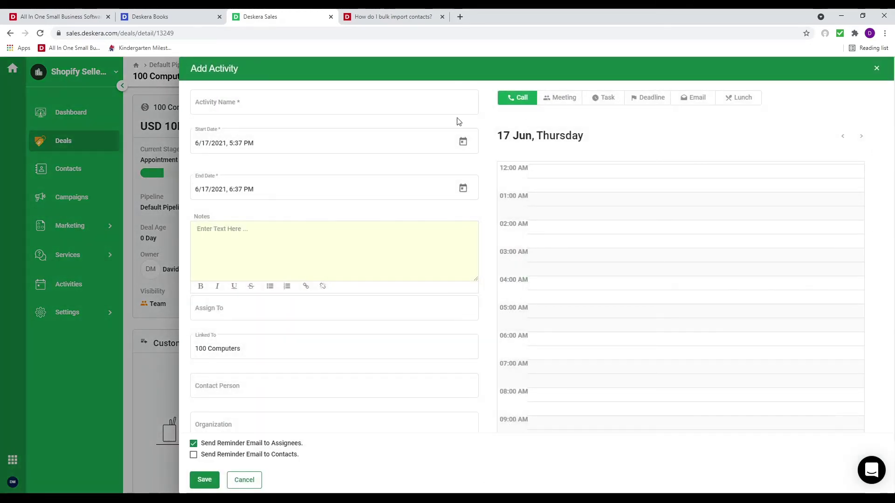
pyautogui.click(320, 113)
pyautogui.write('C')
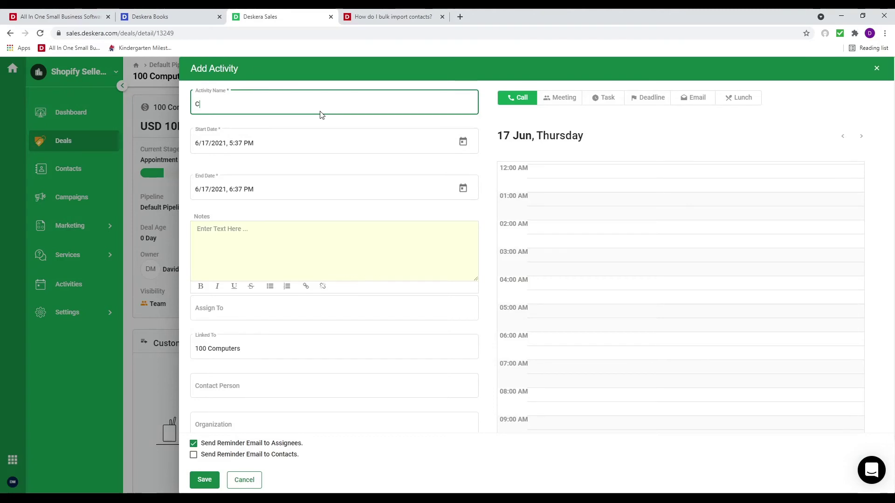
pyautogui.write('all')
pyautogui.click(463, 142)
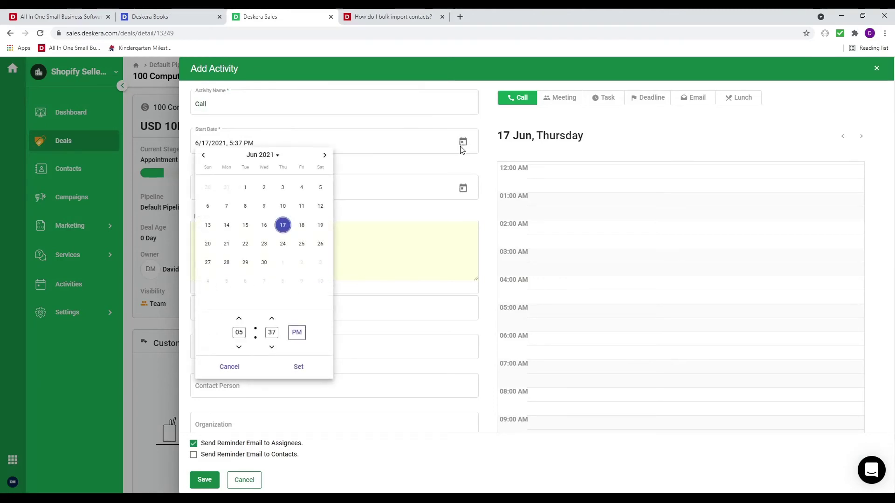
pyautogui.click(228, 248)
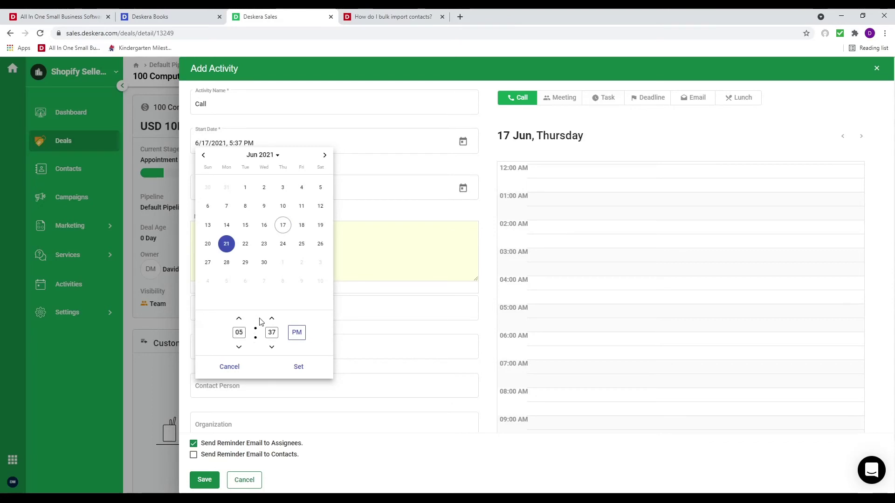
pyautogui.press('BackSpace')
pyautogui.click(298, 367)
pyautogui.scroll(-2, 263, 389)
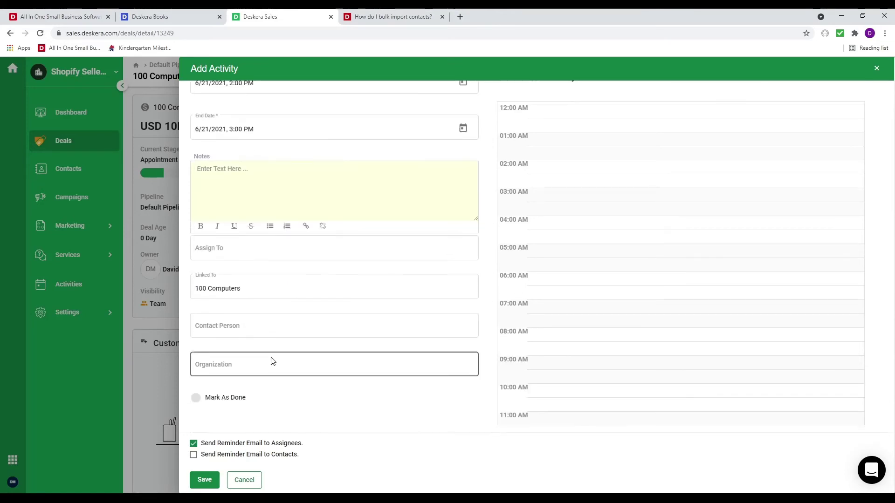
# Link the first organization and a contact, turn off assignee reminder emails, and save the call
pyautogui.click(242, 324)
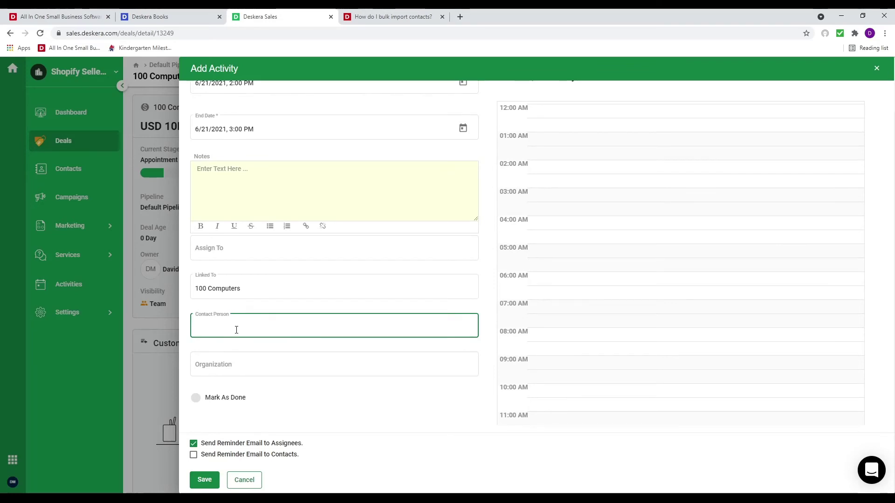
pyautogui.click(222, 370)
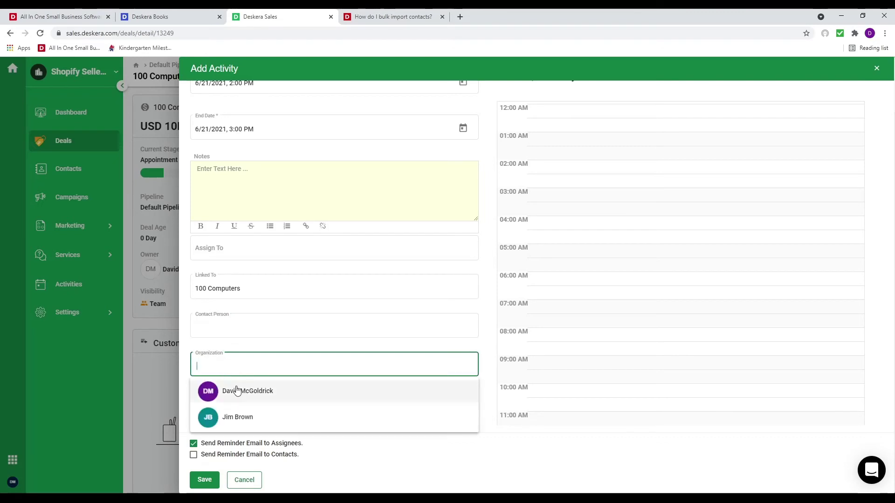
pyautogui.click(233, 391)
pyautogui.click(214, 329)
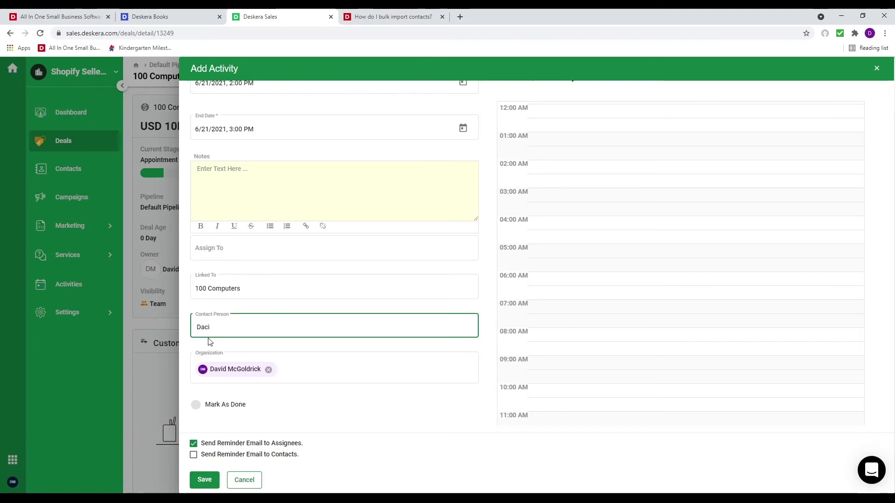
pyautogui.write('d')
pyautogui.click(234, 350)
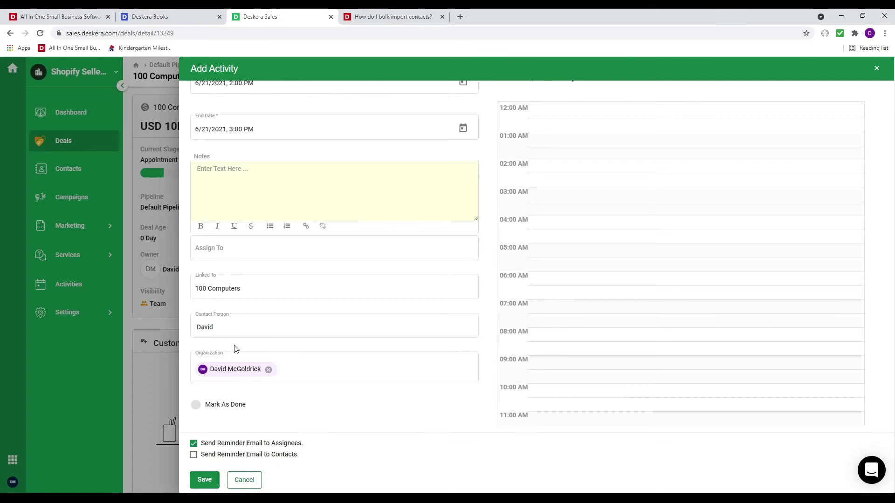
pyautogui.click(194, 445)
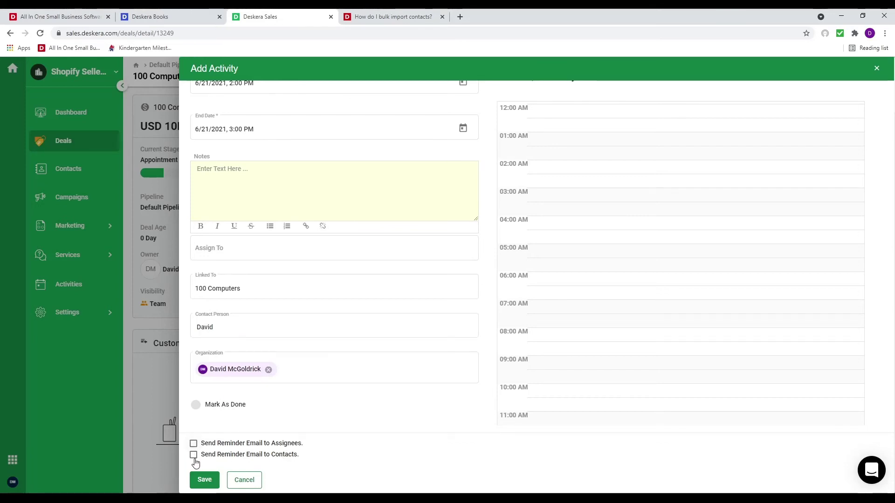
pyautogui.click(209, 482)
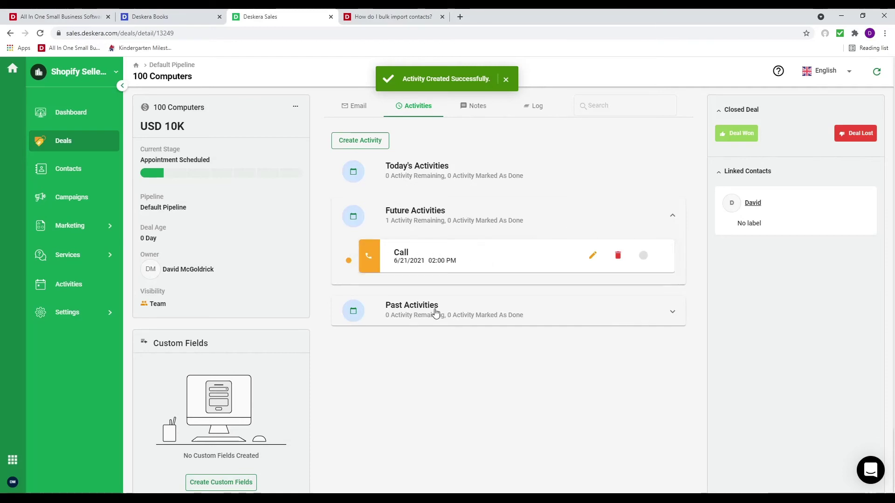
# Review the deal's notes and log, then move the 100 Computers card to Contract Sent
pyautogui.click(476, 106)
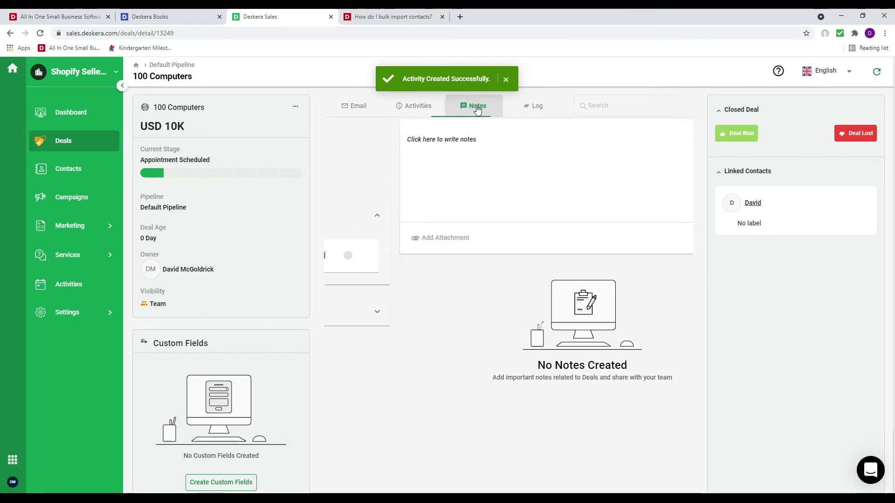
pyautogui.click(545, 104)
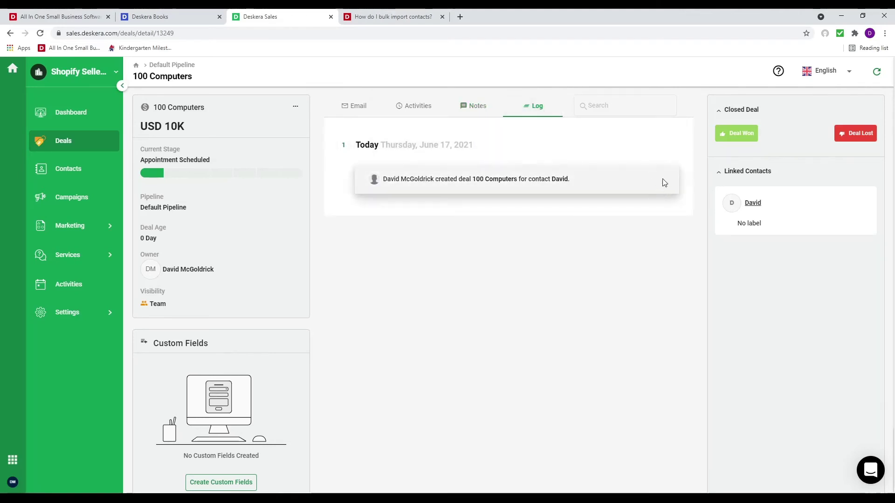
pyautogui.click(86, 147)
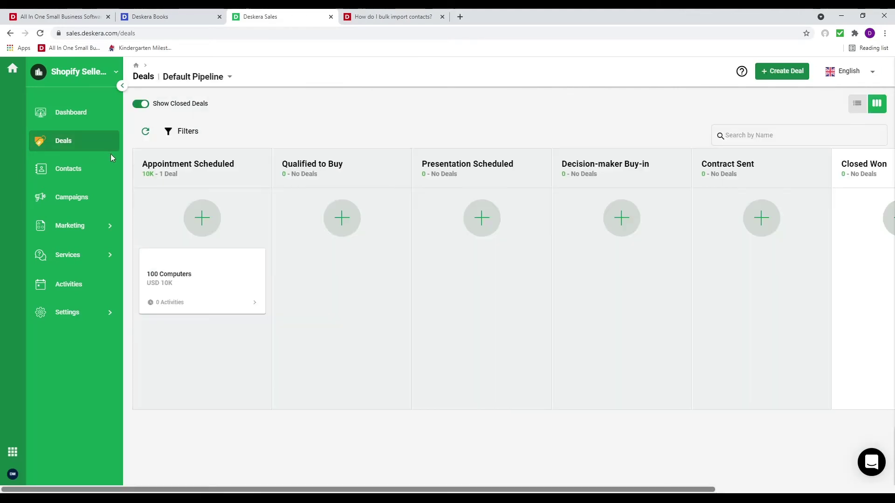
pyautogui.moveTo(206, 301); pyautogui.dragTo(756, 293)
pyautogui.moveTo(510, 278); pyautogui.dragTo(779, 292)
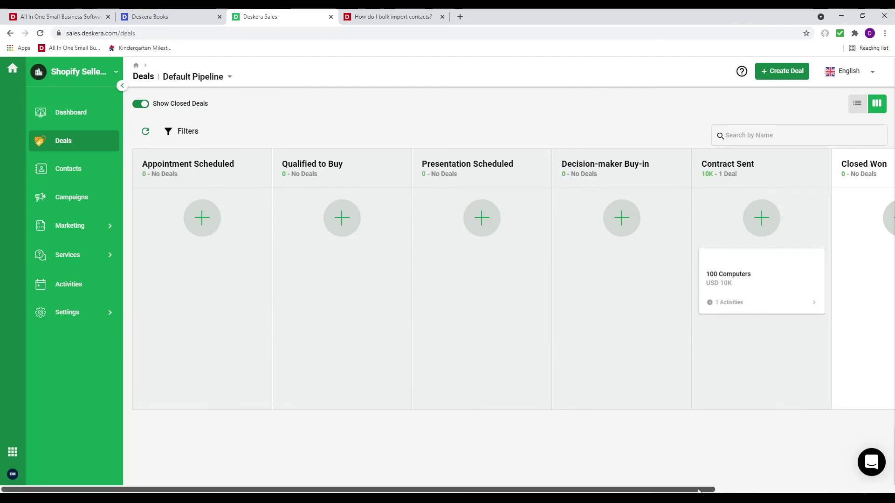
pyautogui.moveTo(700, 490); pyautogui.dragTo(879, 491)
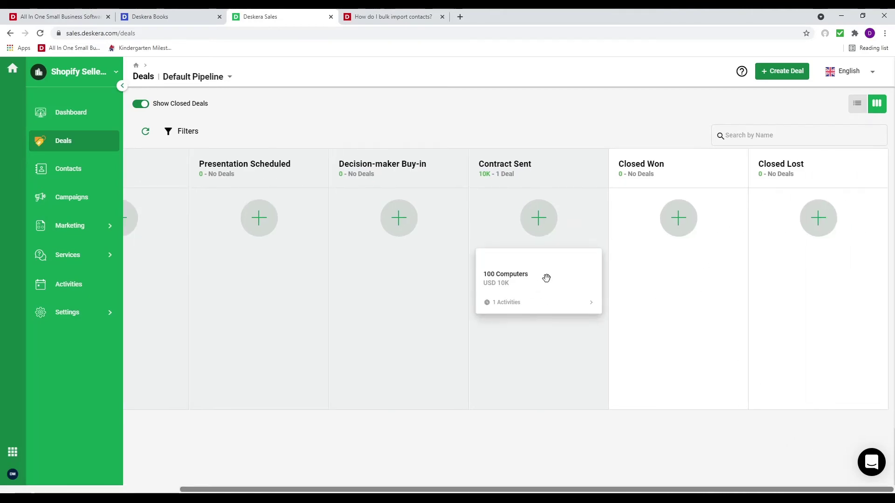
# Mark the 100 Computers deal as won so it reaches Closed Won
pyautogui.click(547, 280)
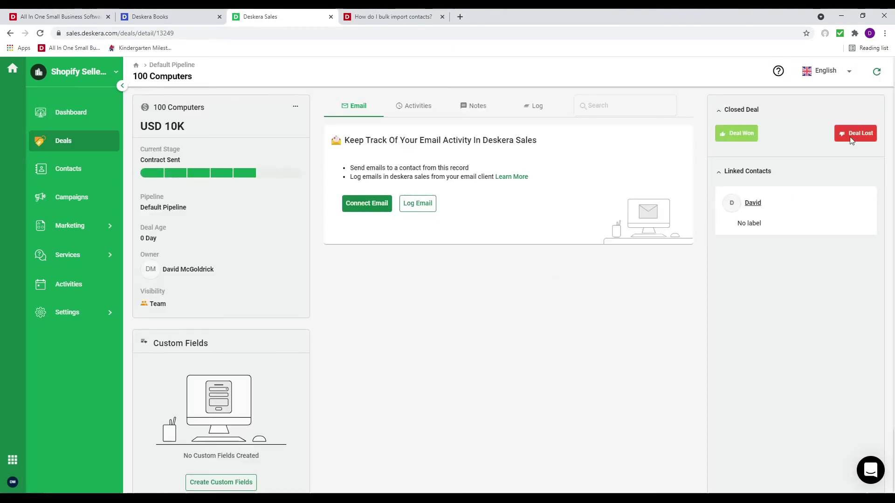
pyautogui.click(740, 136)
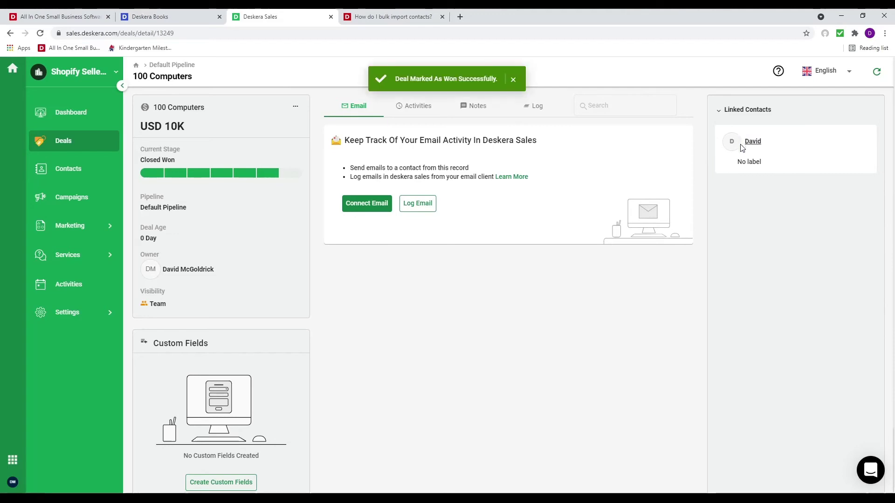
pyautogui.click(68, 283)
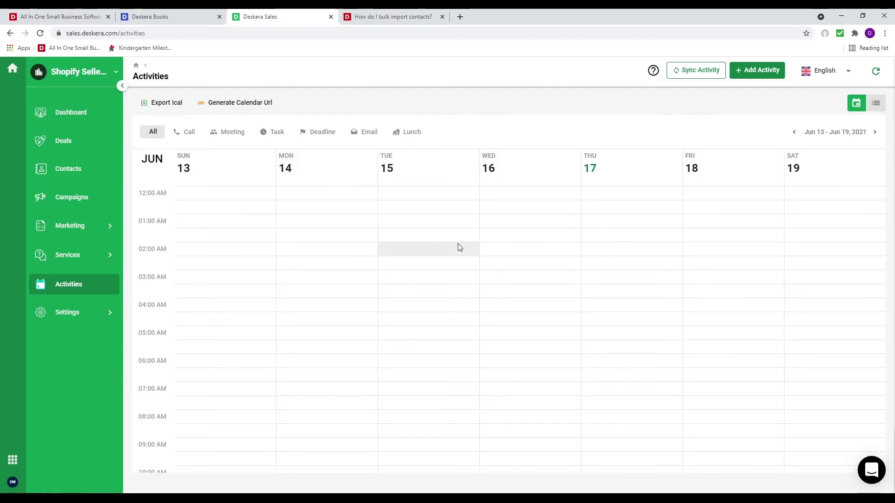
# Show activities as a list filtered to To-Do calls
pyautogui.click(876, 105)
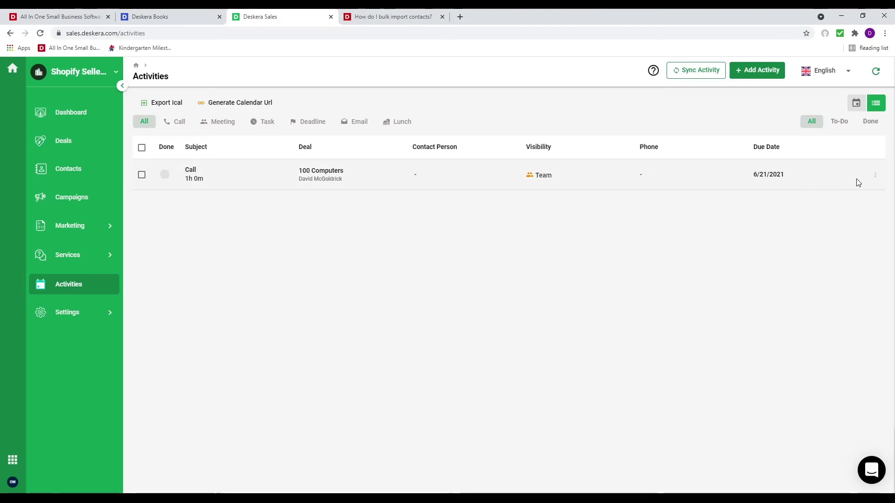
pyautogui.click(838, 122)
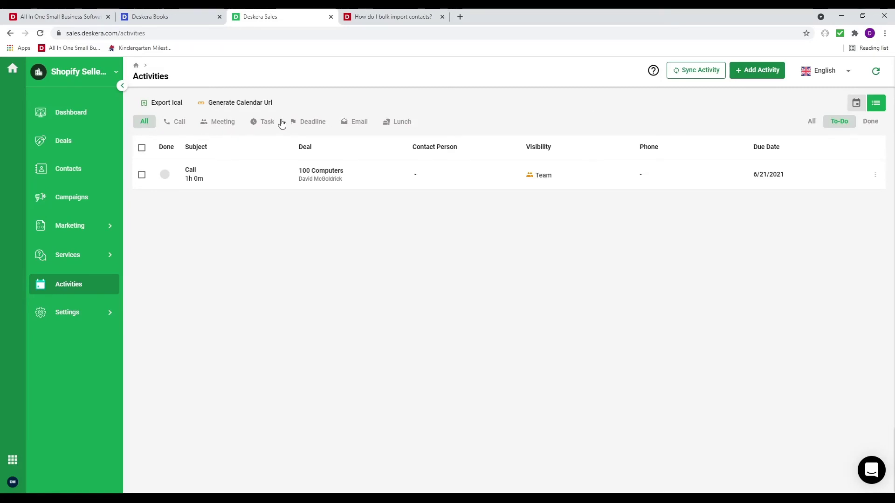
pyautogui.click(179, 122)
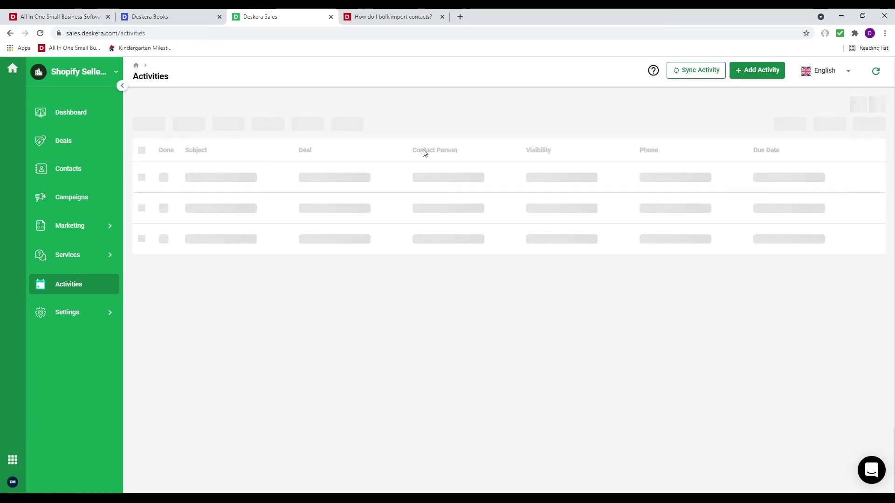
# Check the dashboard's 1 won deal and 1 upcoming call, then switch to Deskera People
pyautogui.click(67, 119)
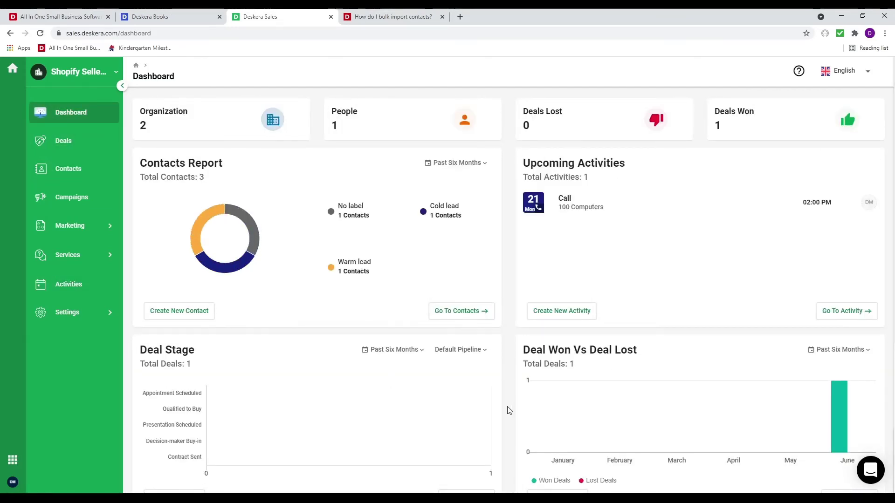
pyautogui.scroll(-5, 501, 415)
pyautogui.scroll(5, 503, 419)
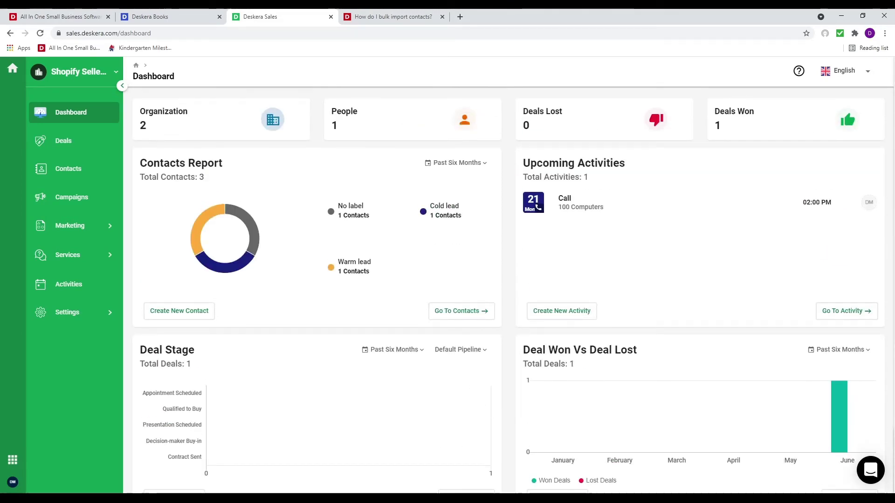
pyautogui.click(13, 460)
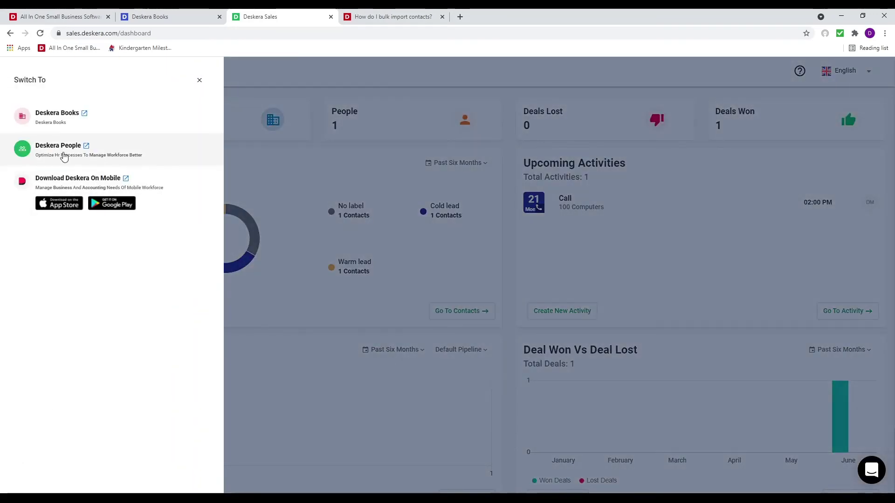
pyautogui.click(62, 153)
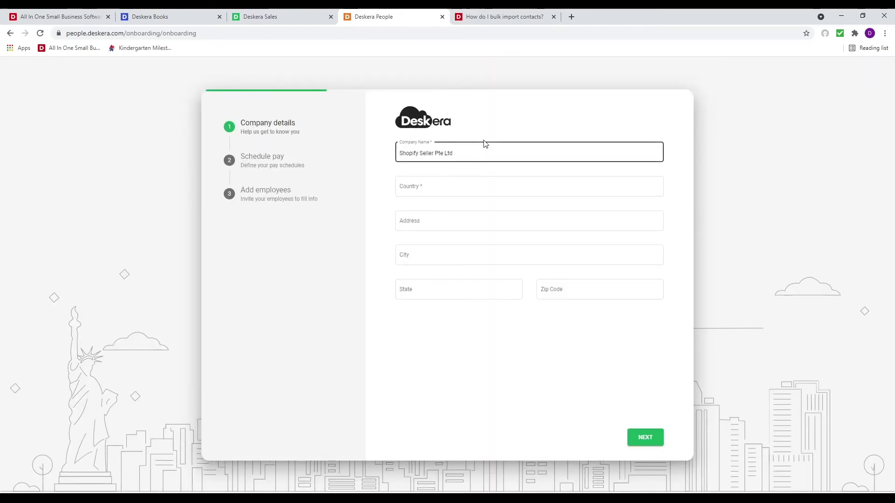
# Set country to United States of America, fill the company's Fresno street address, and continue
pyautogui.click(457, 186)
pyautogui.write('un')
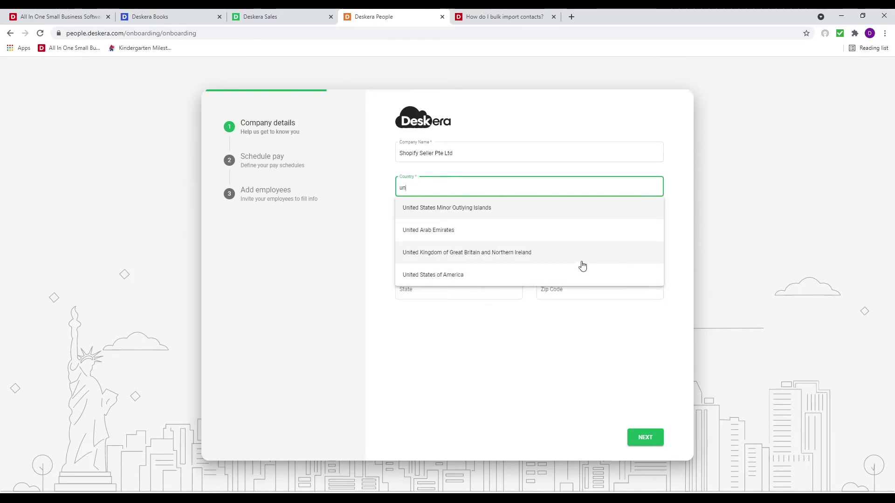
pyautogui.click(578, 276)
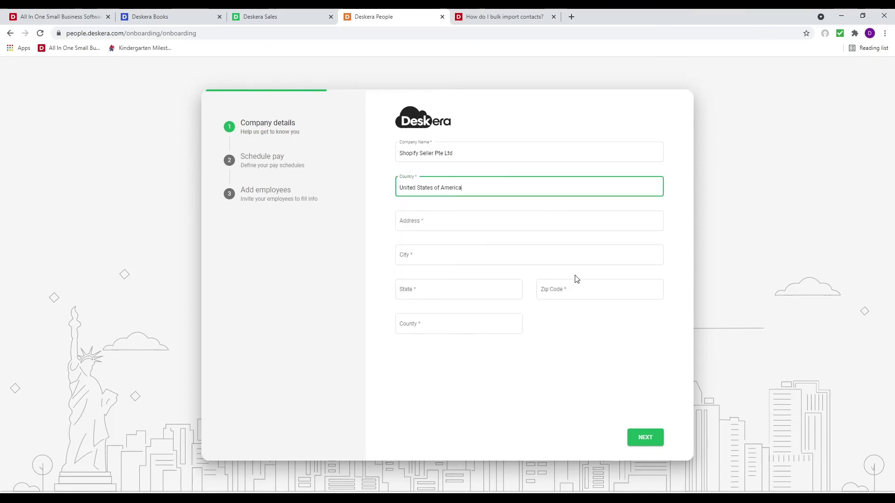
pyautogui.click(462, 230)
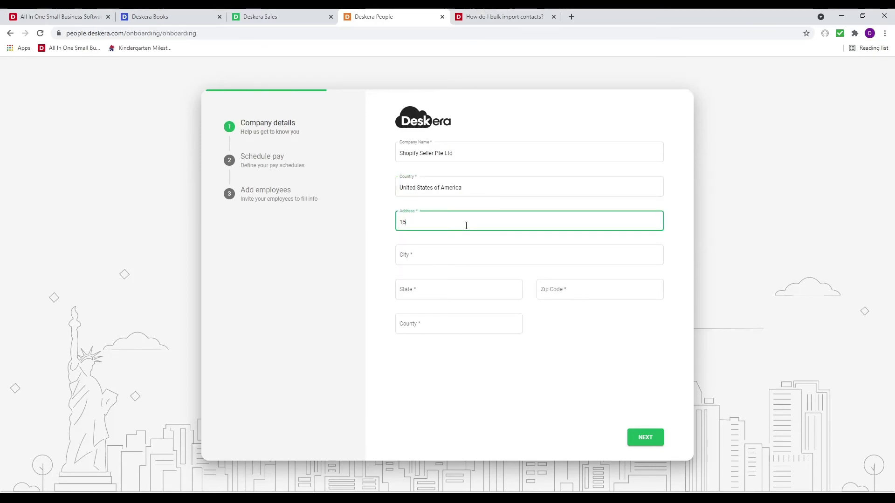
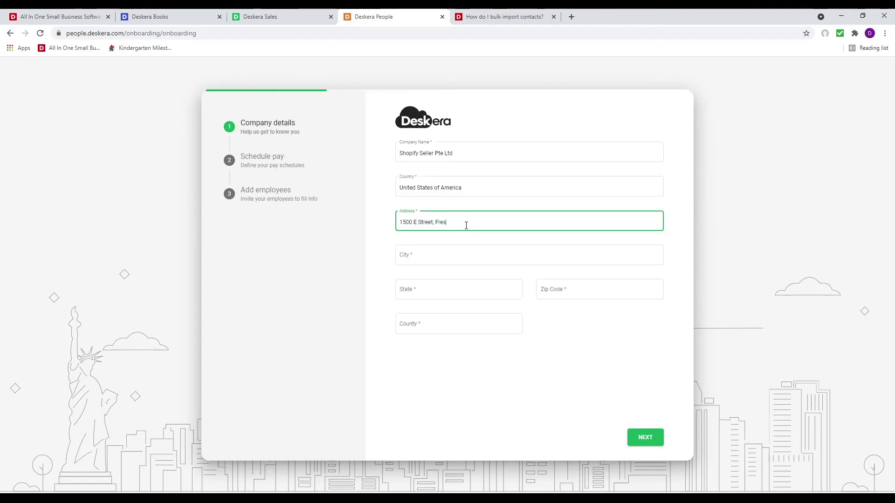
pyautogui.click(460, 247)
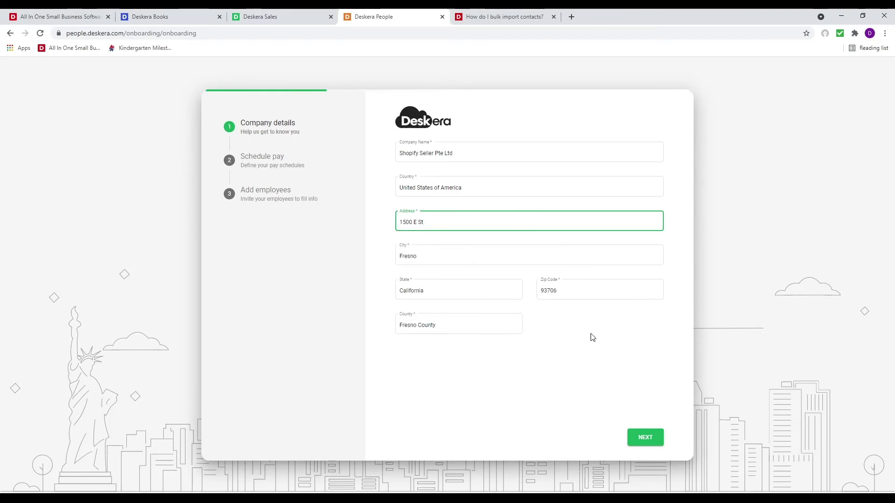
pyautogui.click(654, 442)
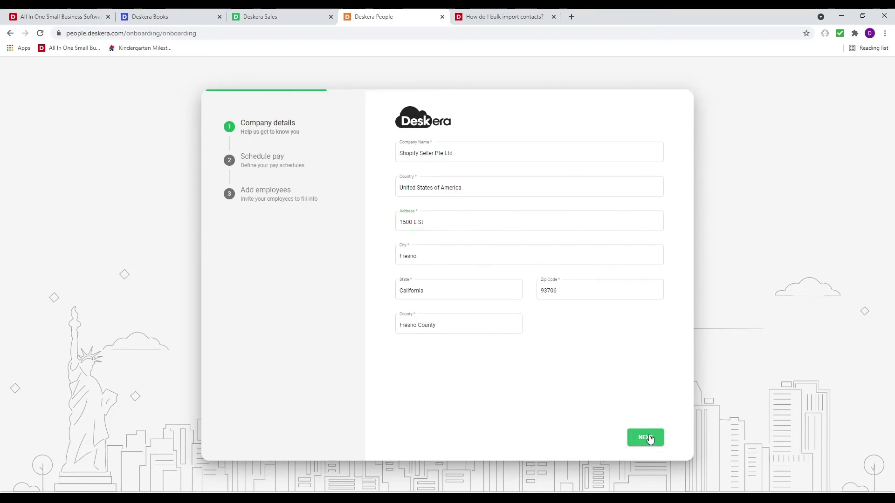
pyautogui.click(449, 151)
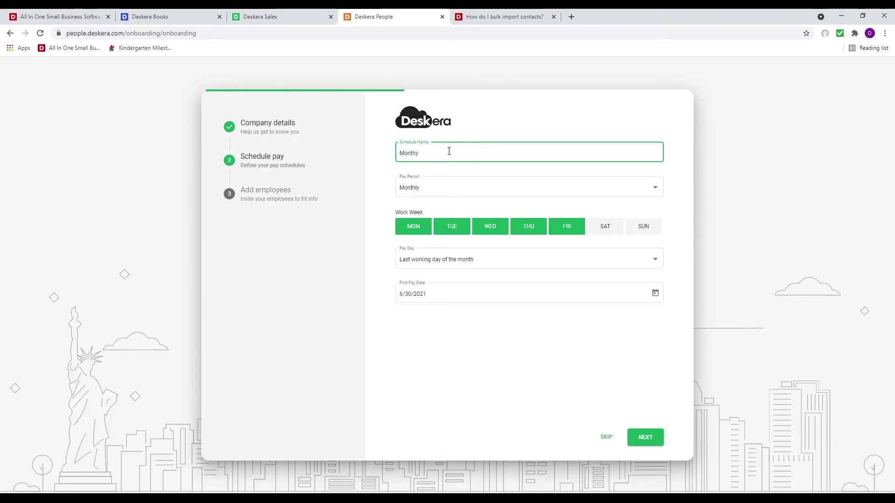
# Keep a Monthly pay period and a Monday-to-Friday work week for the Monthly schedule
pyautogui.click(462, 192)
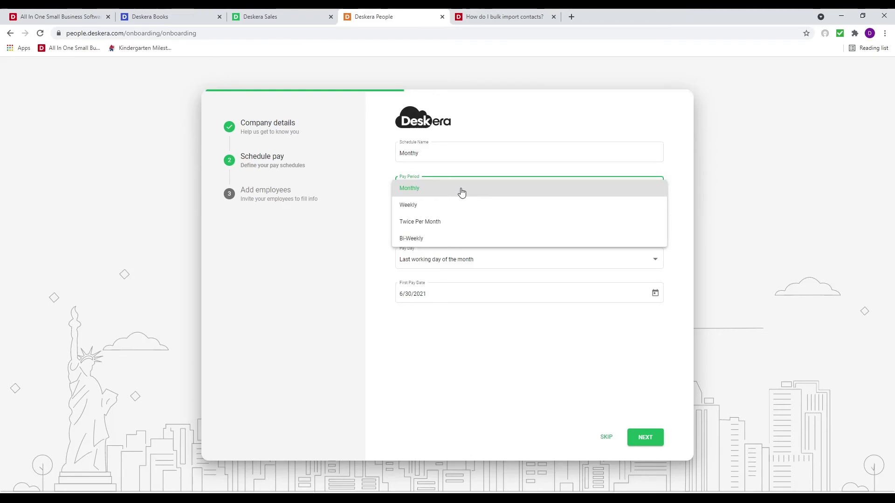
pyautogui.click(422, 153)
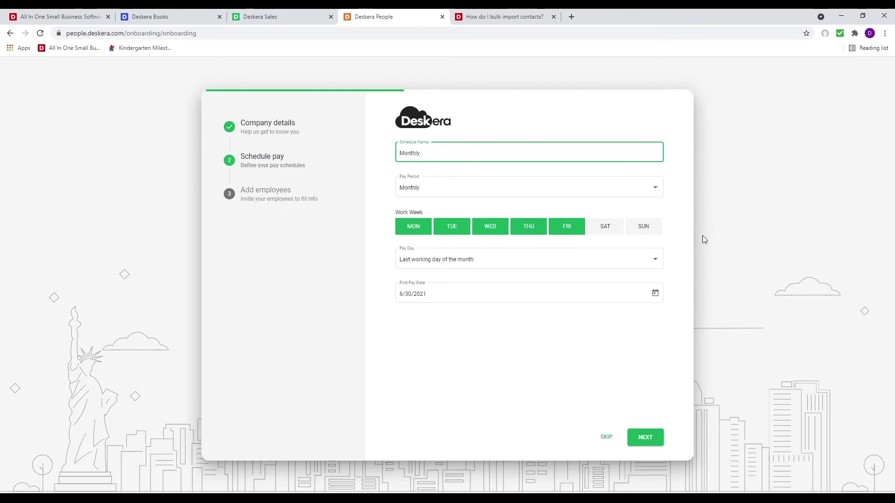
pyautogui.click(445, 228)
pyautogui.click(449, 227)
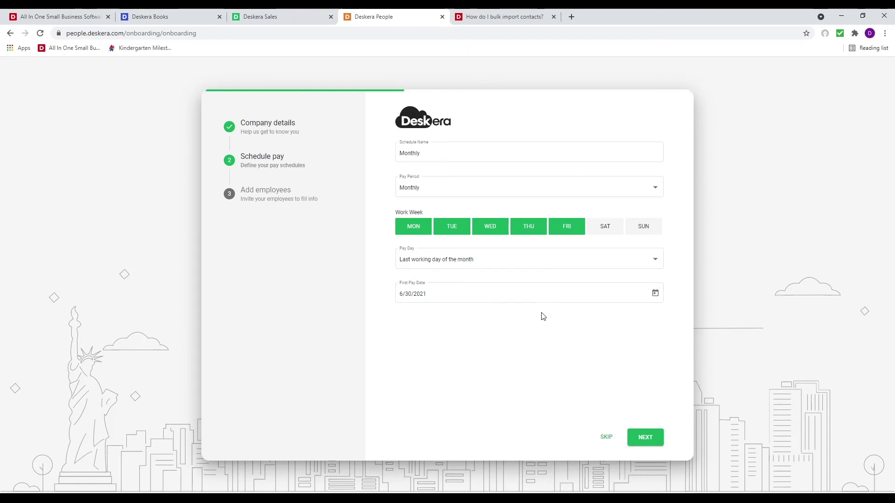
# Enter the new employee's first name, last name and e-mail address
pyautogui.click(654, 440)
pyautogui.click(442, 209)
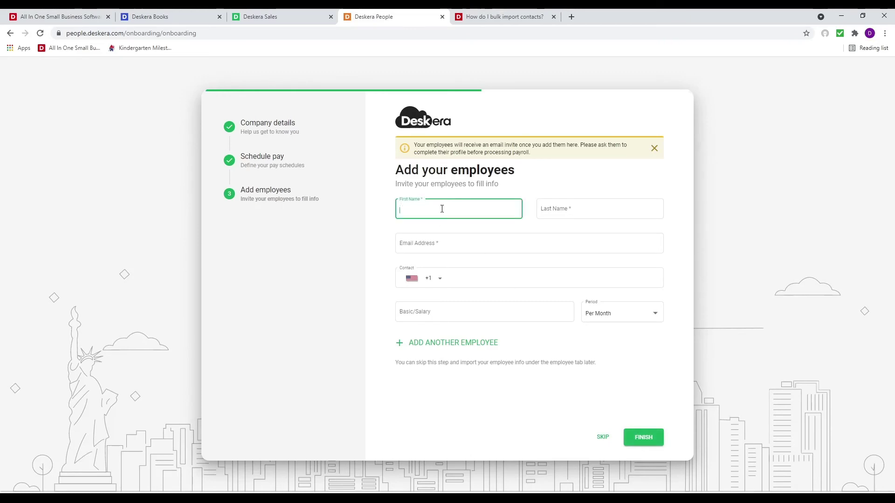
pyautogui.press('Tab')
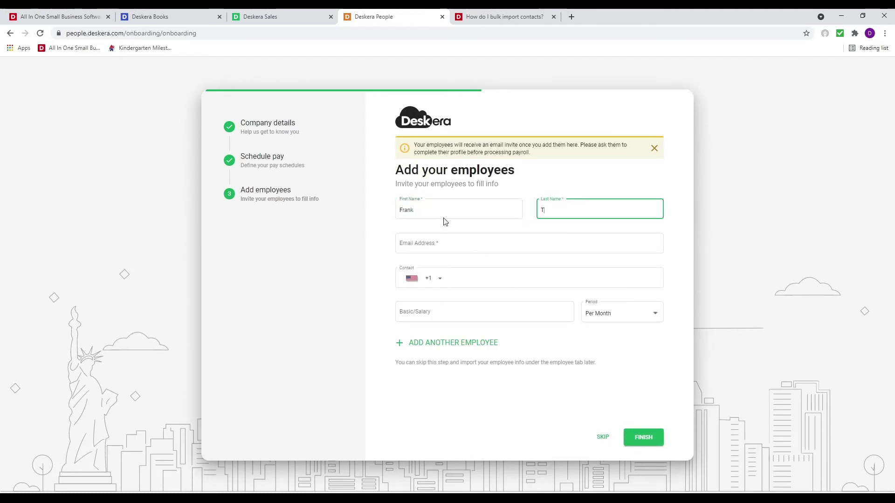
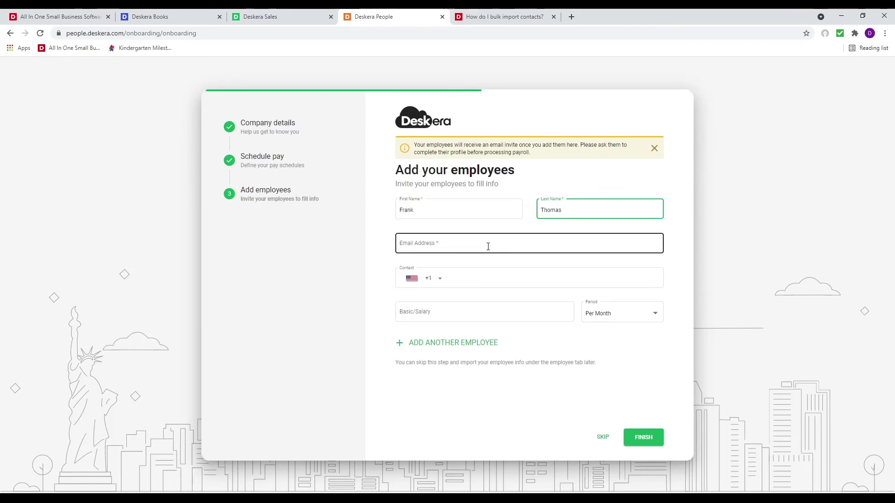
pyautogui.click(488, 243)
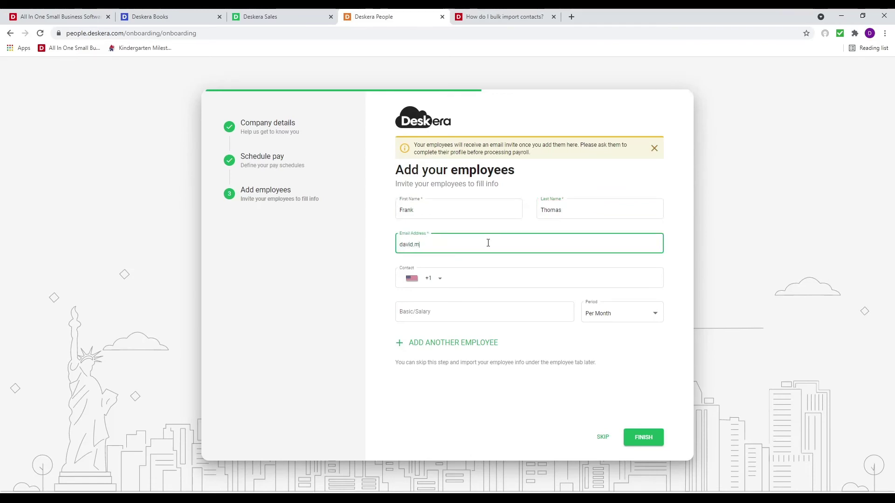
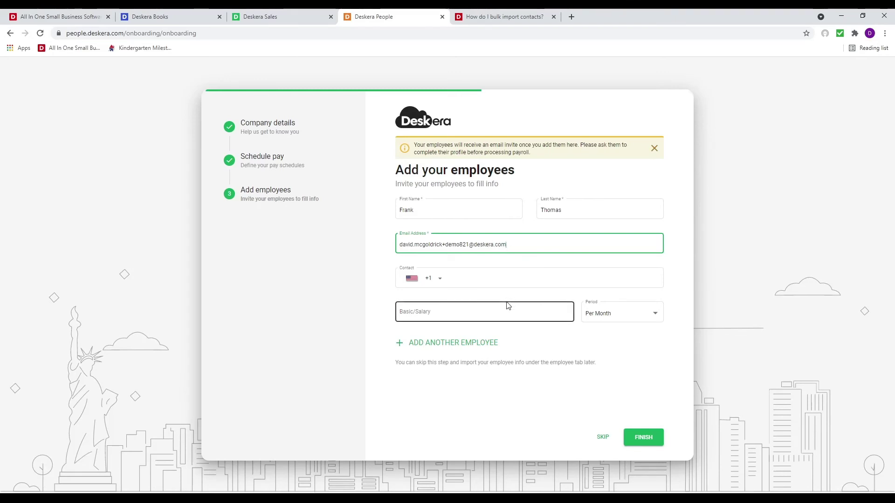
# Give the employee a 5,000 Per Month basic salary and finish onboarding
pyautogui.click(507, 308)
pyautogui.write('5,000')
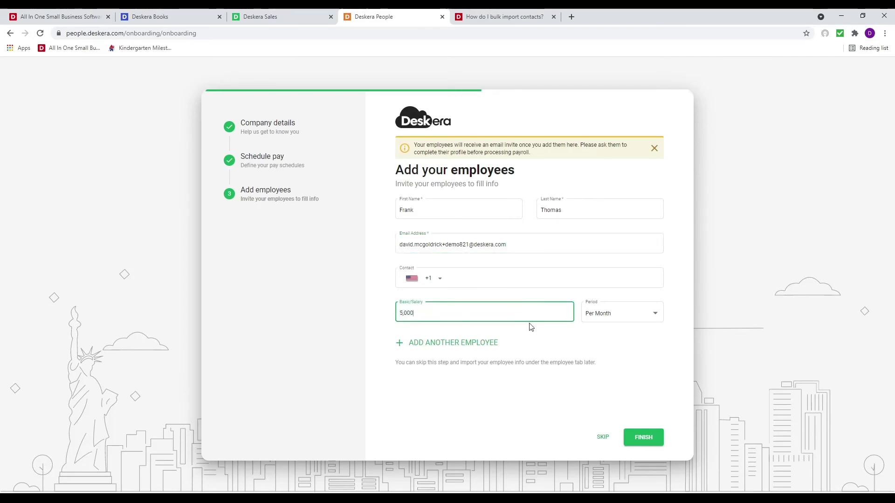
pyautogui.click(610, 313)
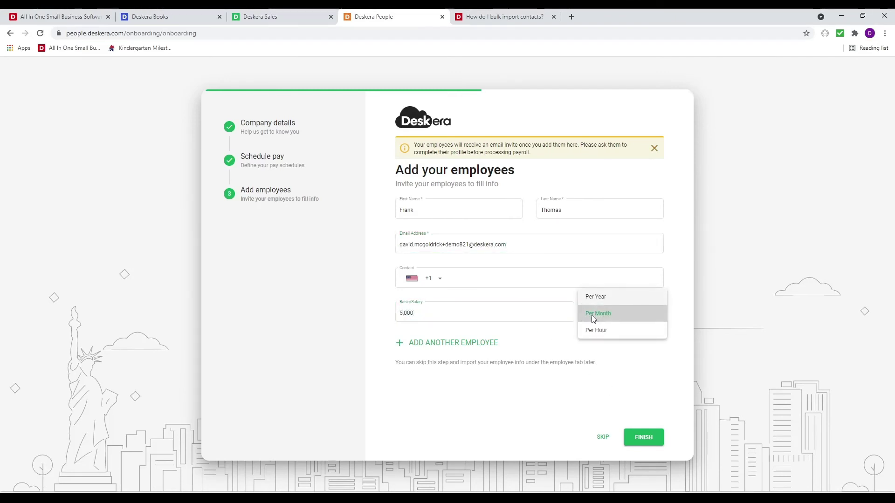
pyautogui.click(601, 315)
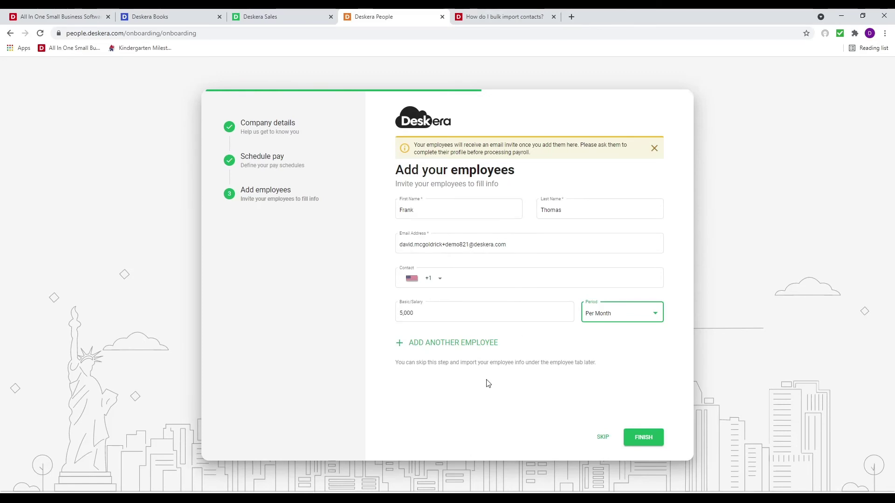
pyautogui.click(658, 442)
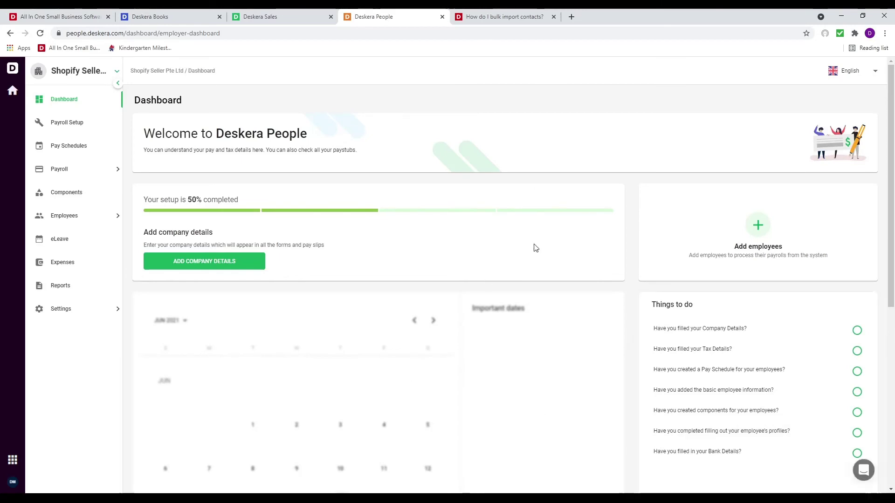
# Look through Company Settings, then open the Performance settings page
pyautogui.click(84, 316)
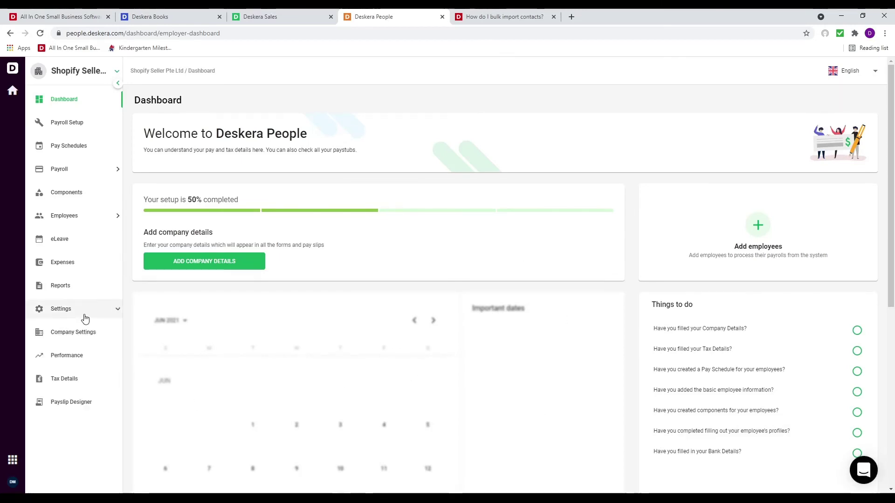
pyautogui.click(89, 331)
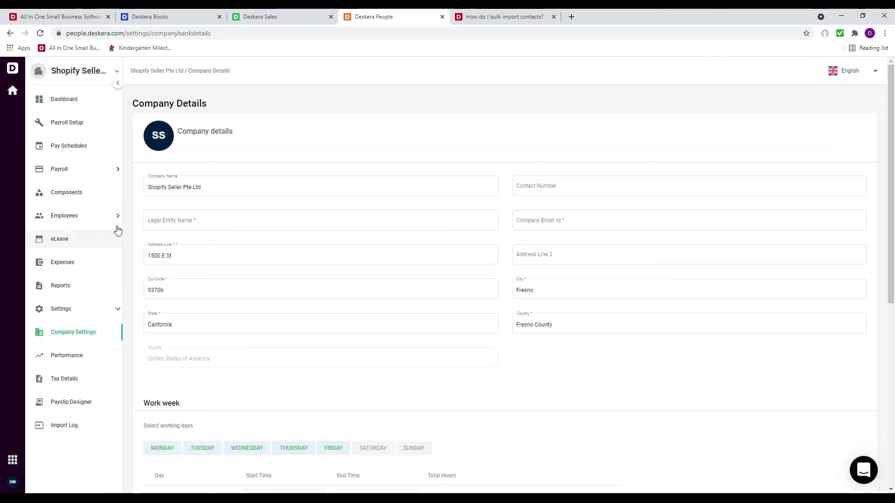
pyautogui.scroll(-5, 345, 392)
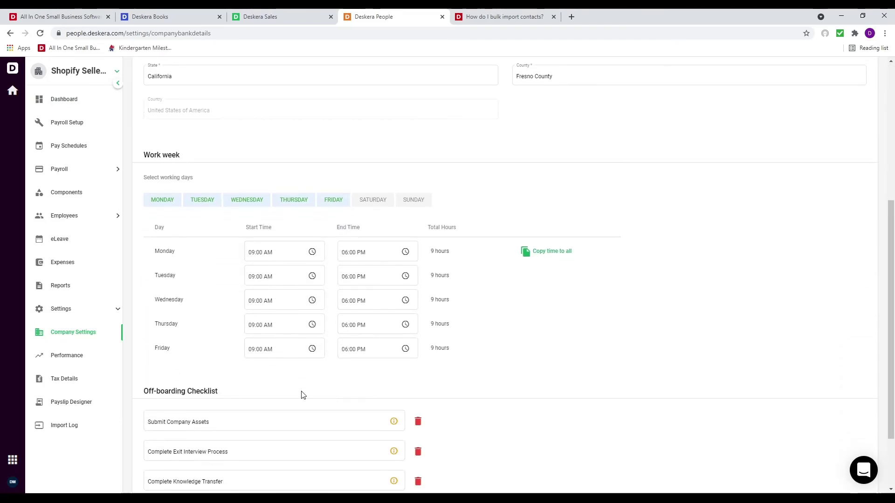
pyautogui.scroll(-2, 305, 363)
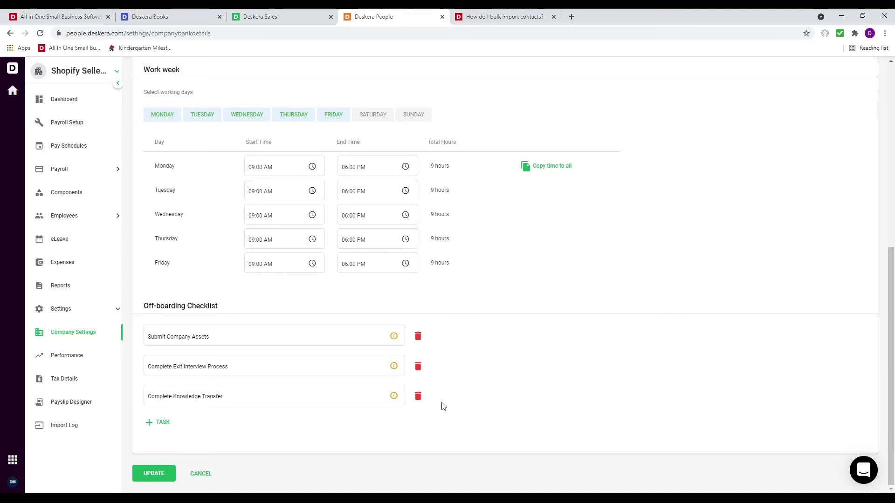
pyautogui.click(86, 364)
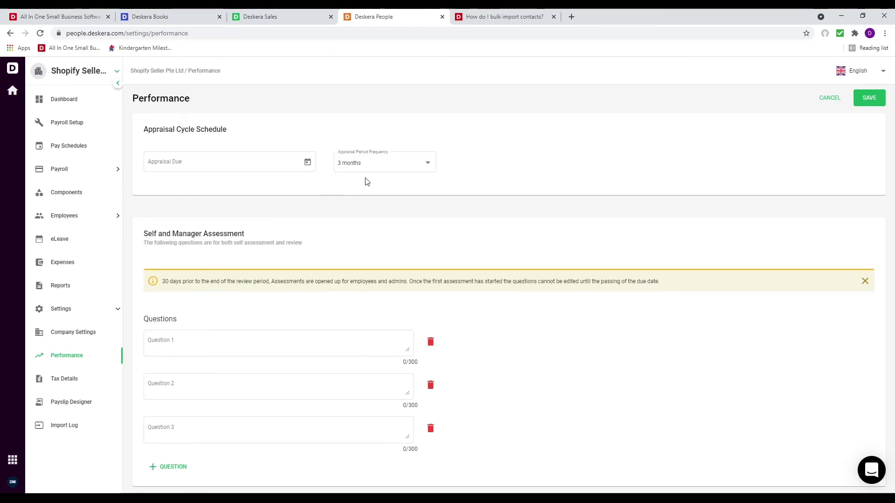
# Glance at the Appraisal Due date picker and Tax Details, then go to Payslip Designer
pyautogui.click(308, 163)
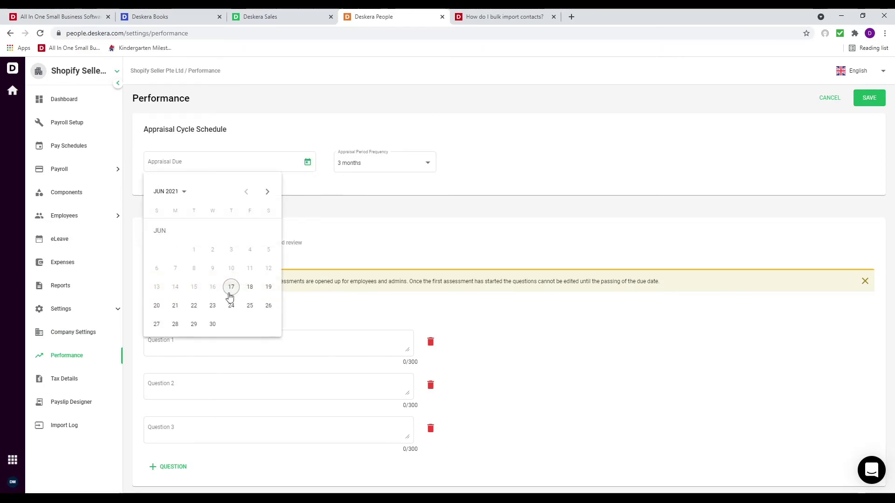
pyautogui.click(412, 238)
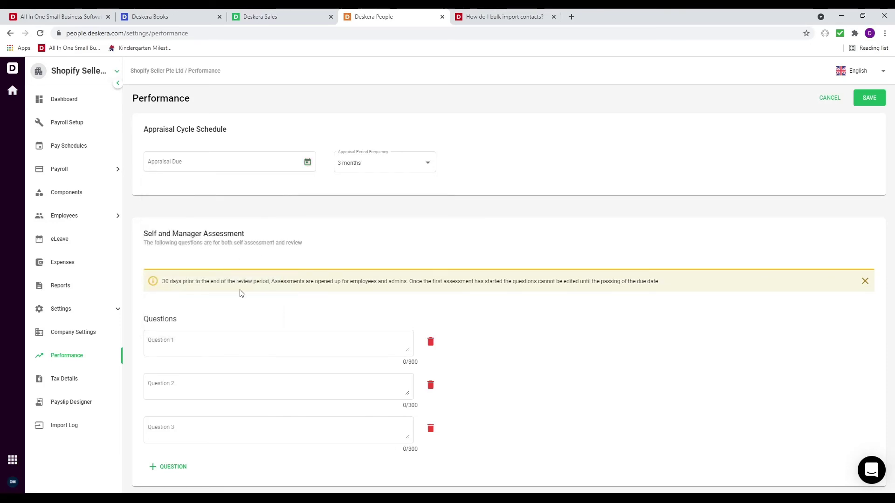
pyautogui.click(102, 390)
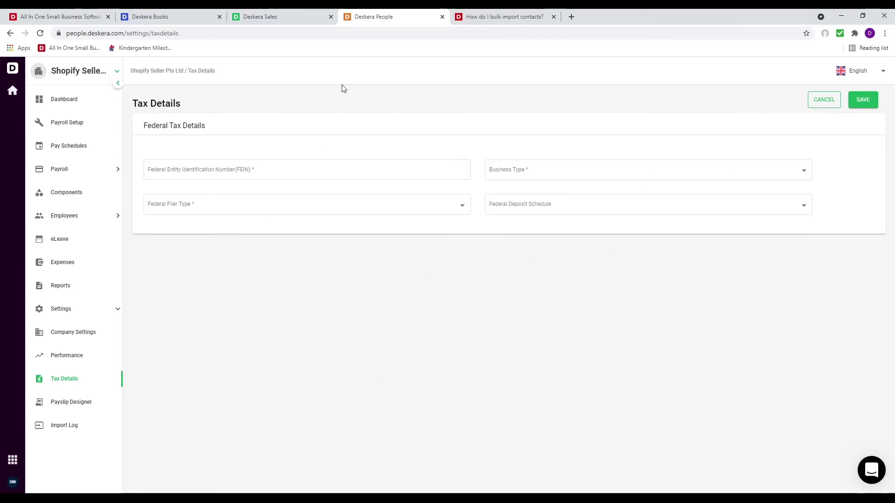
pyautogui.click(92, 411)
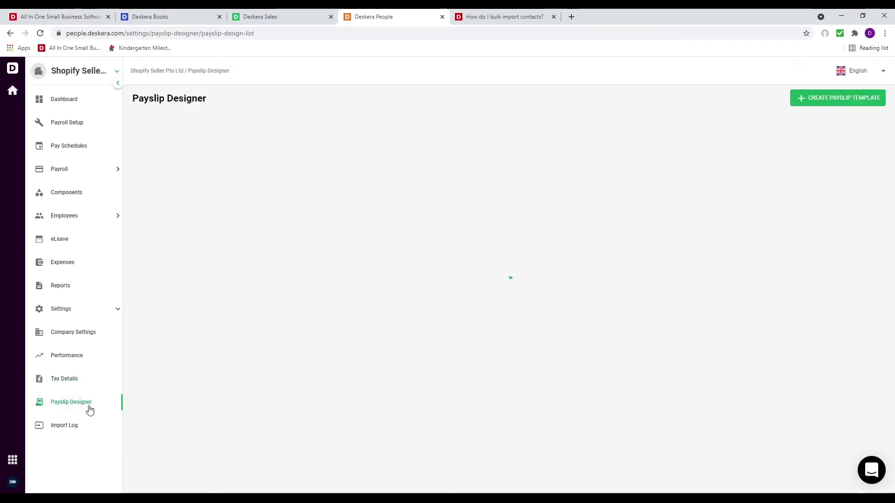
# Copy Template-1, add a blank text block under the employee name, then visit Import Log
pyautogui.moveTo(192, 266)
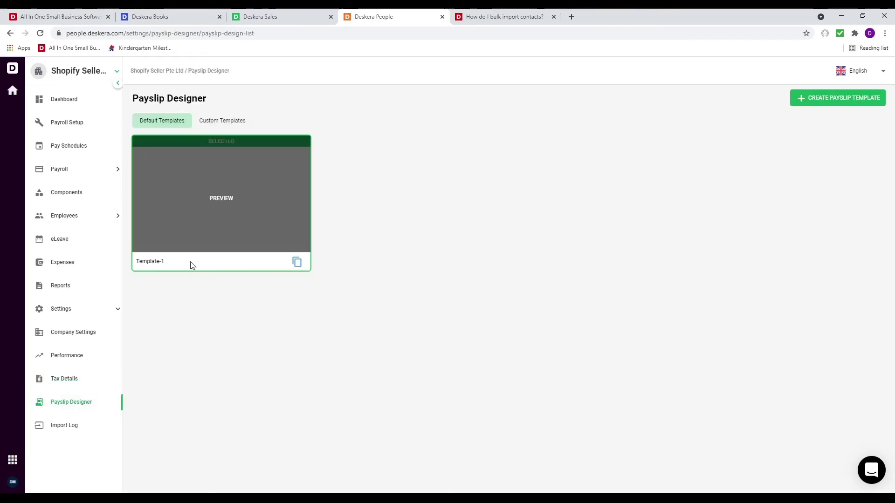
pyautogui.click(297, 263)
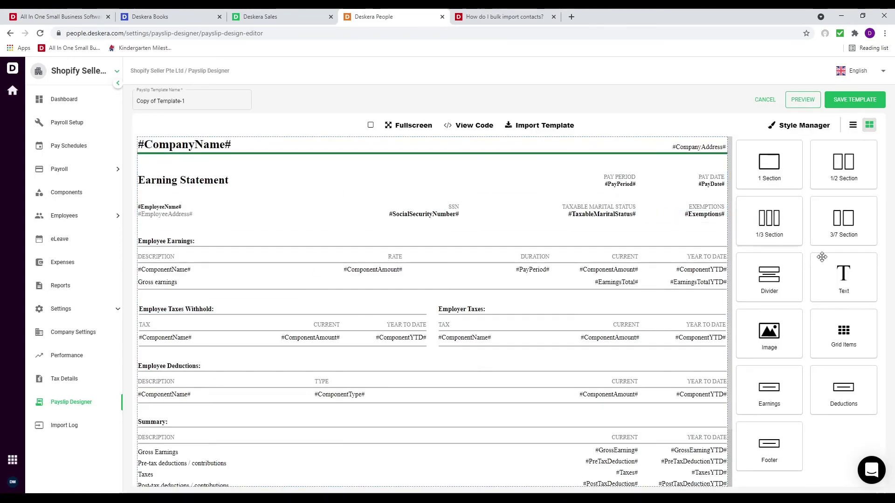
pyautogui.moveTo(822, 257); pyautogui.dragTo(222, 217)
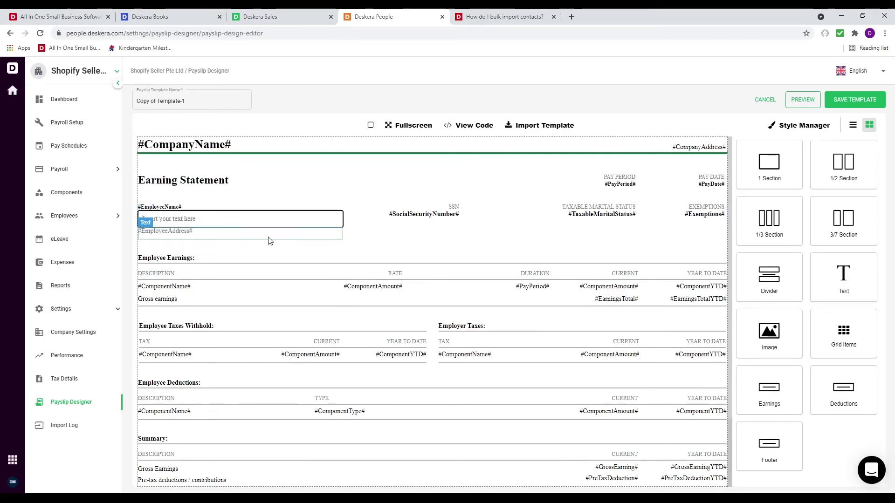
pyautogui.click(211, 216)
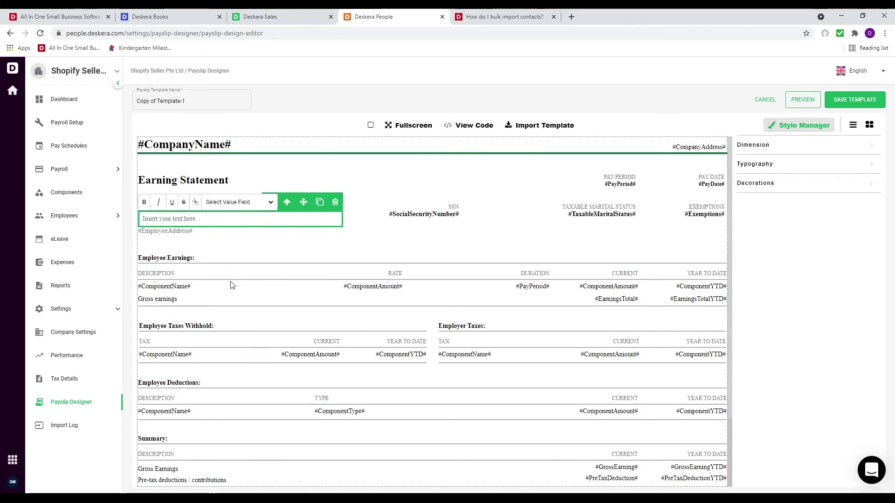
pyautogui.click(402, 223)
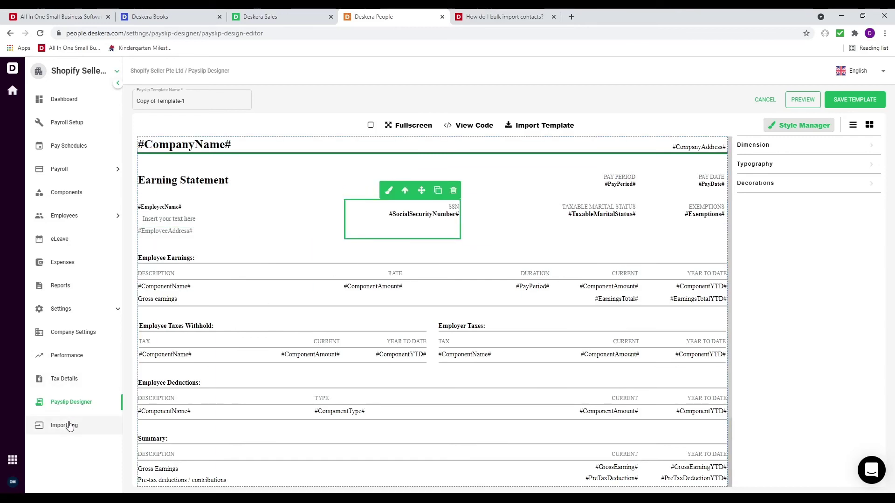
pyautogui.click(69, 425)
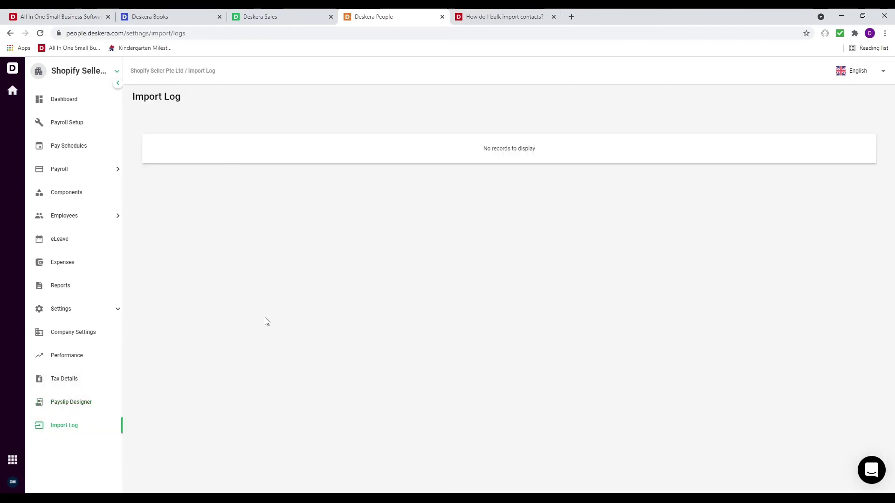
# Reopen the new employee's record for editing and enter the designation Sales Person
pyautogui.click(78, 216)
pyautogui.click(80, 240)
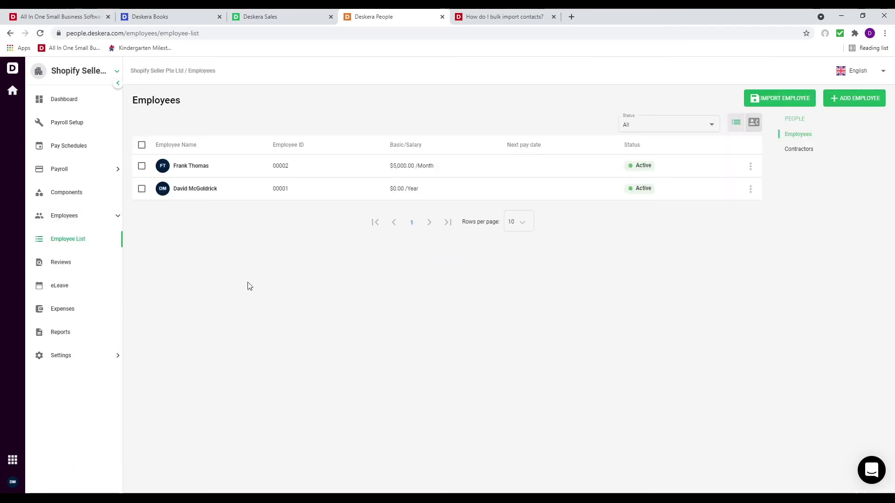
pyautogui.click(751, 167)
pyautogui.click(746, 187)
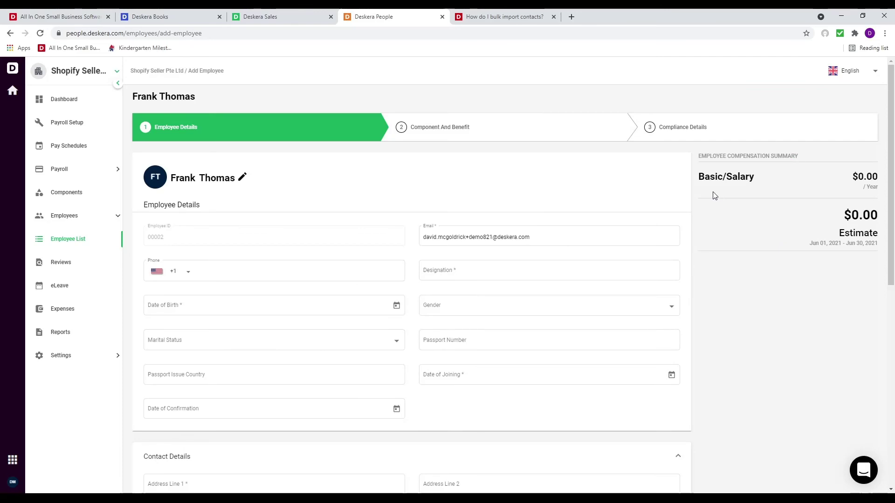
pyautogui.click(457, 267)
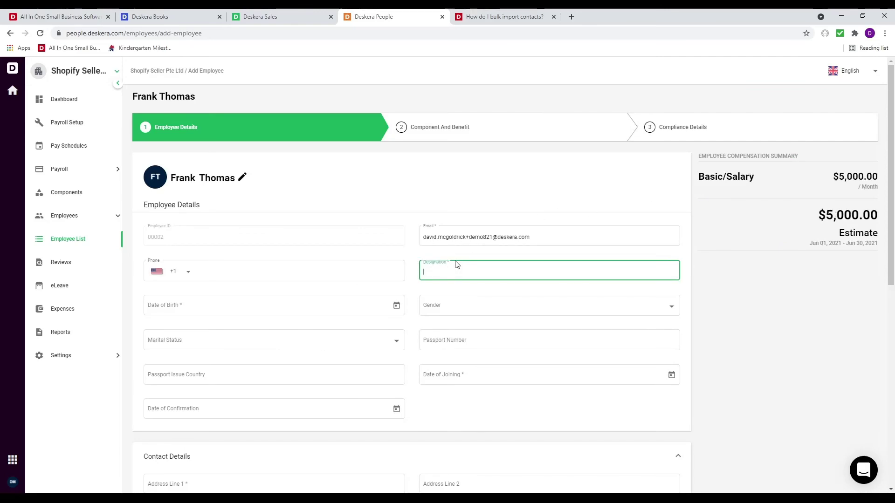
pyautogui.write('Sales Person')
# Set the date of birth to 2/1/1994 and the date of joining to 6/1/2021
pyautogui.click(395, 305)
pyautogui.click(397, 308)
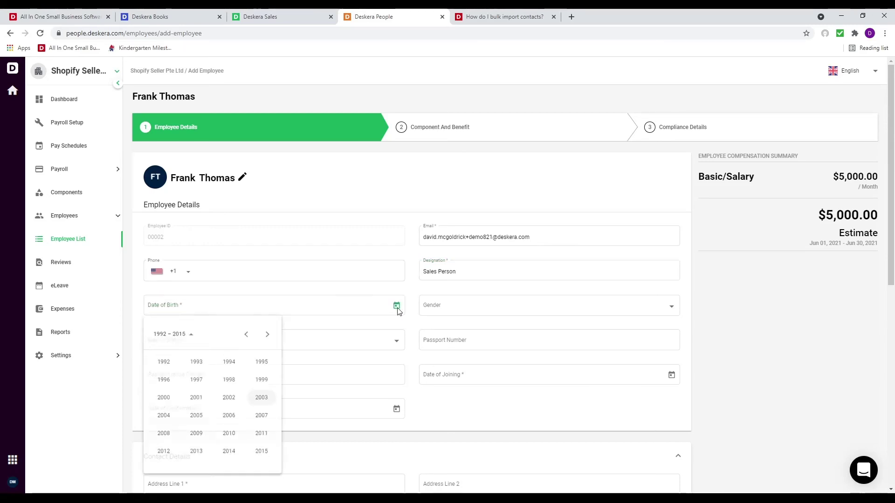
pyautogui.click(229, 362)
pyautogui.click(182, 387)
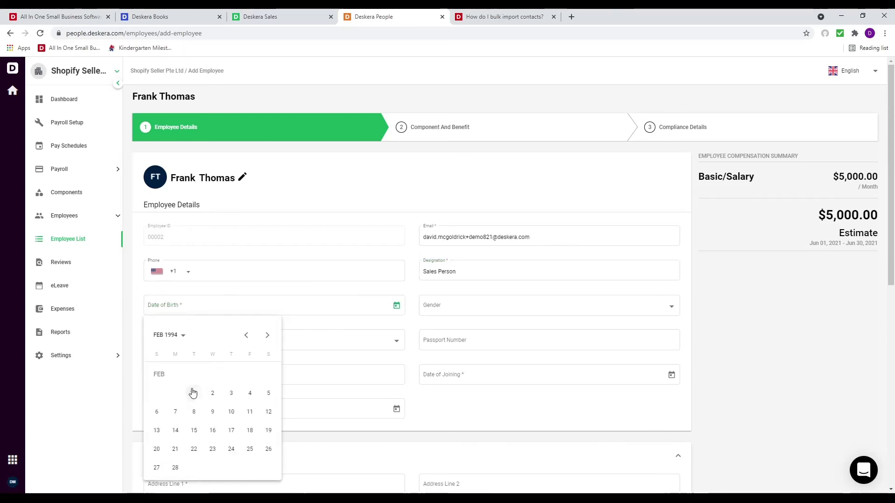
pyautogui.click(194, 393)
pyautogui.scroll(-1, 325, 375)
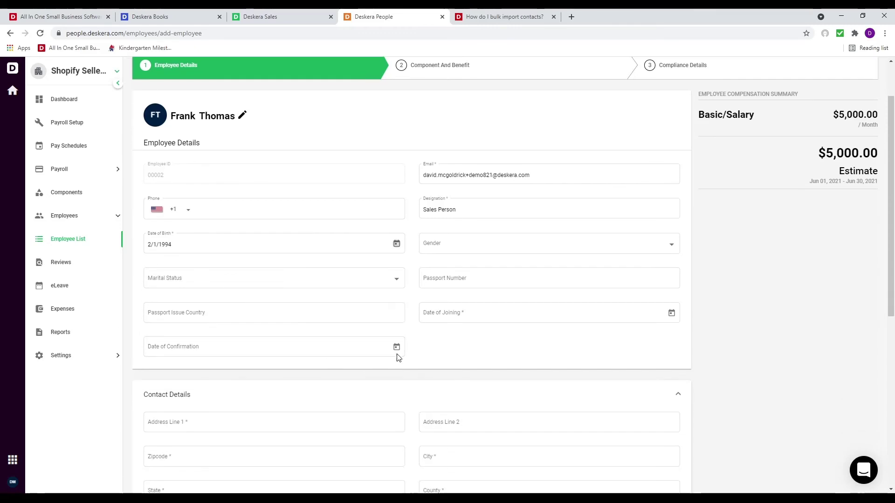
pyautogui.click(676, 318)
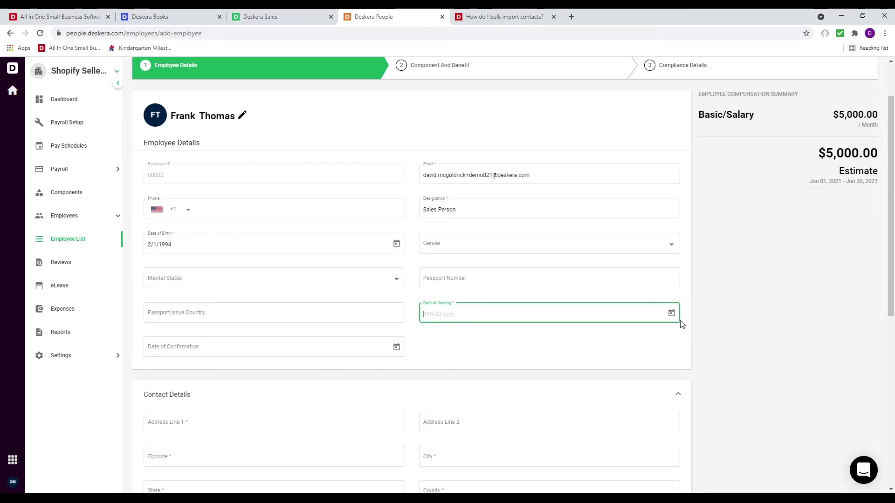
pyautogui.click(672, 314)
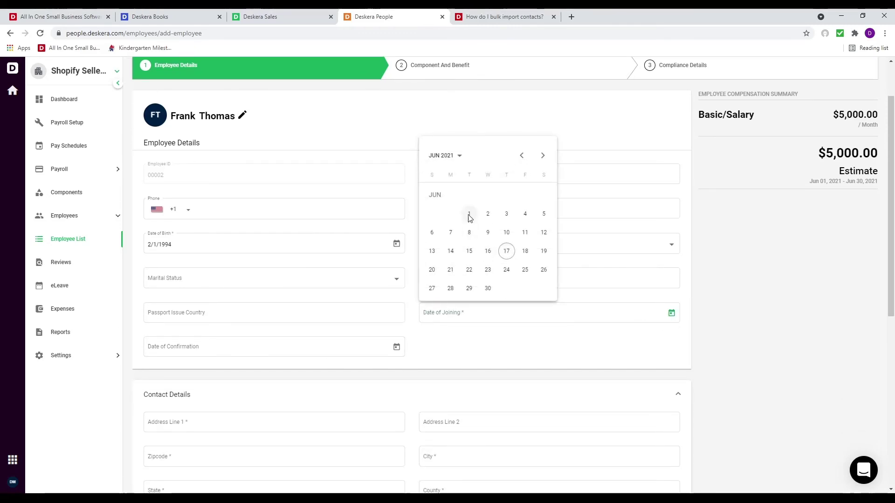
pyautogui.click(469, 215)
pyautogui.scroll(-4, 292, 399)
# Fill the employee's Fresno contact address from the suggested match to auto-fill city and state
pyautogui.click(212, 174)
pyautogui.click(214, 174)
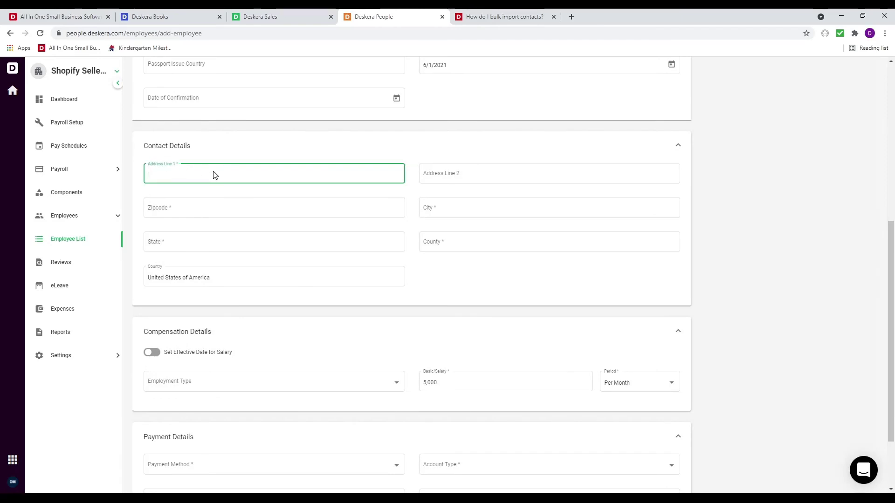
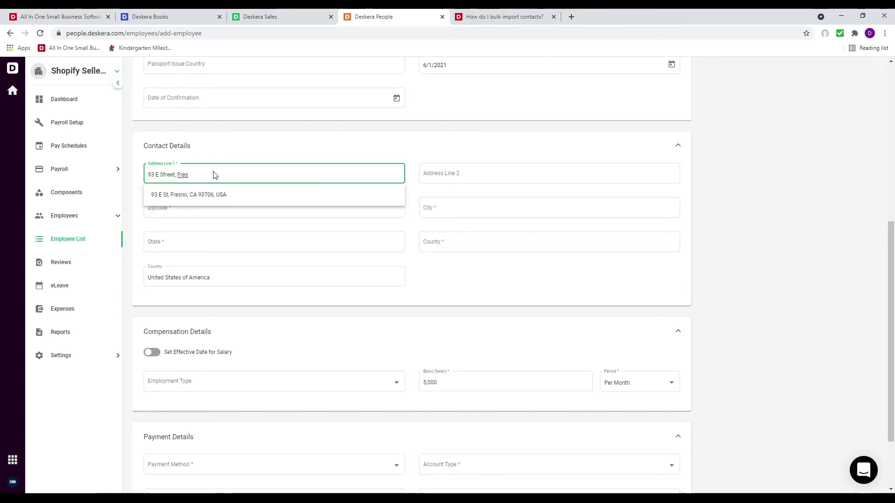
pyautogui.click(194, 196)
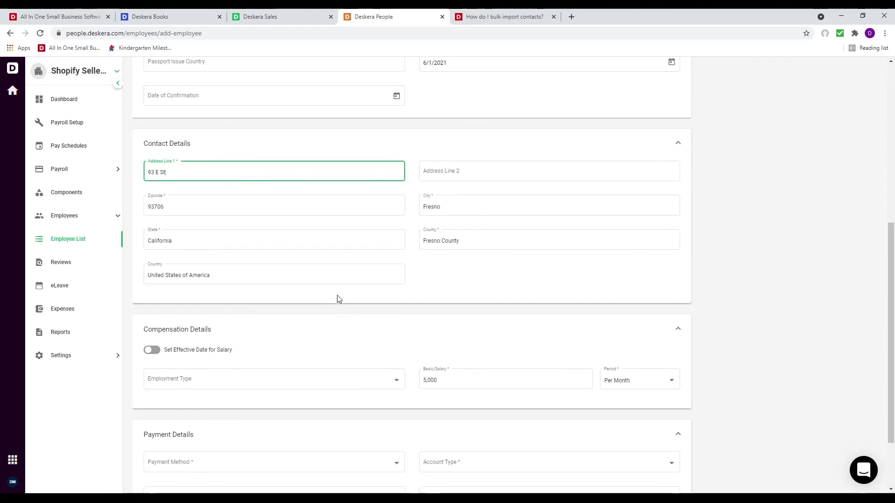
pyautogui.scroll(-2, 339, 299)
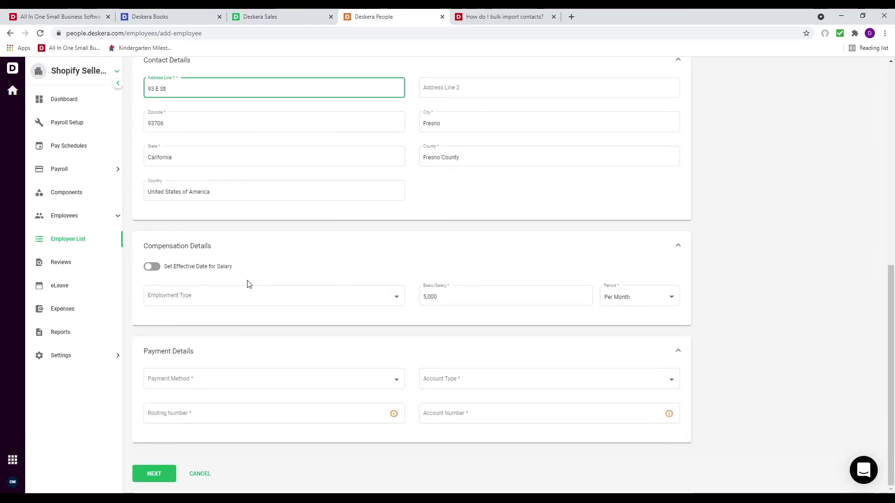
# Make the employee Full-time paid by Cash and save to the benefits step
pyautogui.click(161, 273)
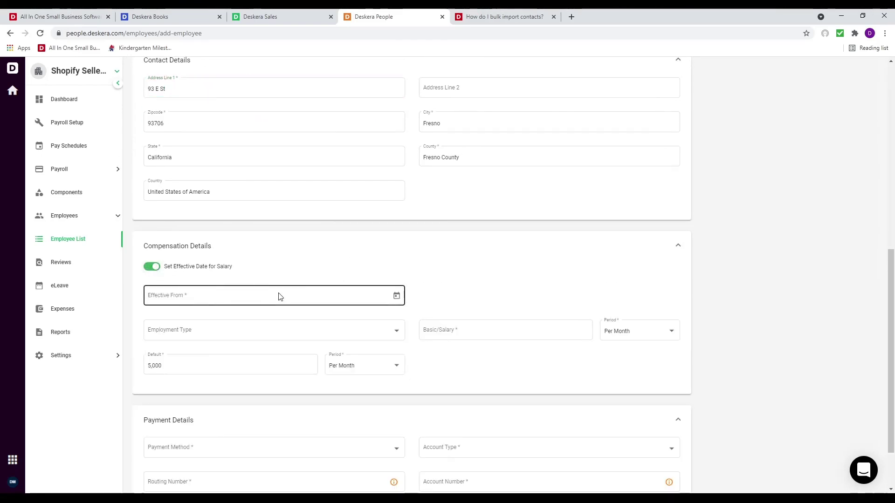
pyautogui.click(150, 268)
pyautogui.click(375, 303)
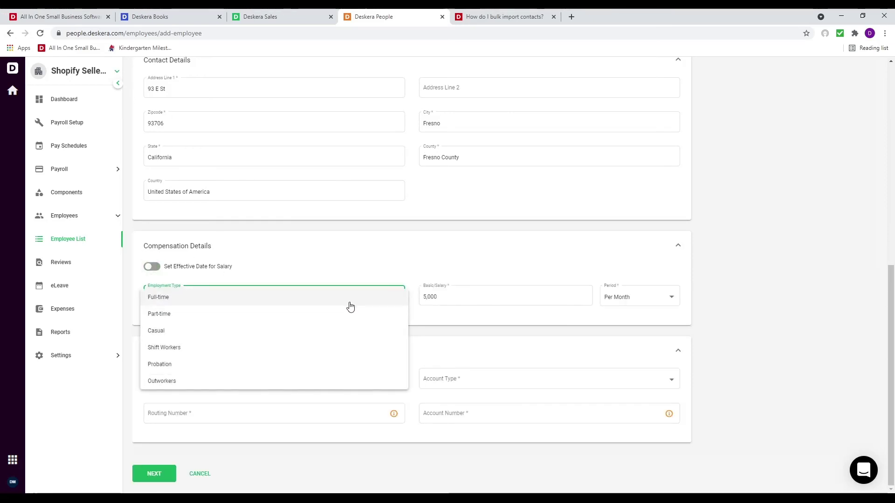
pyautogui.click(350, 302)
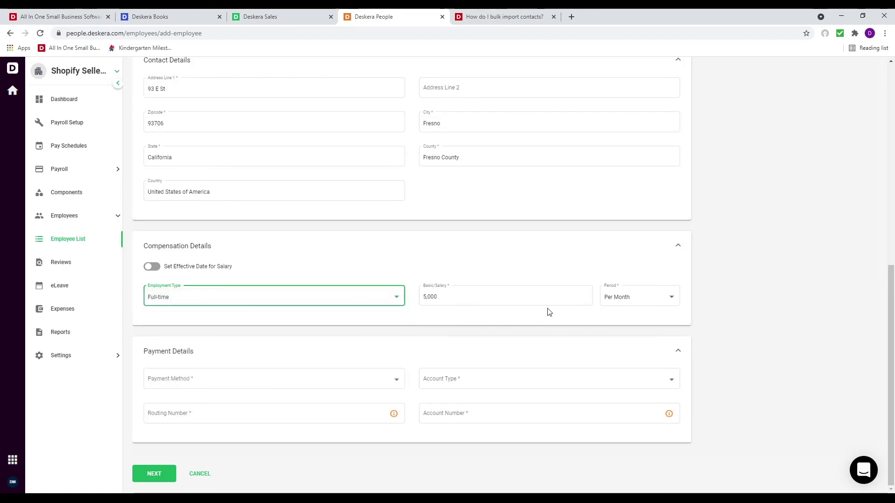
pyautogui.click(288, 378)
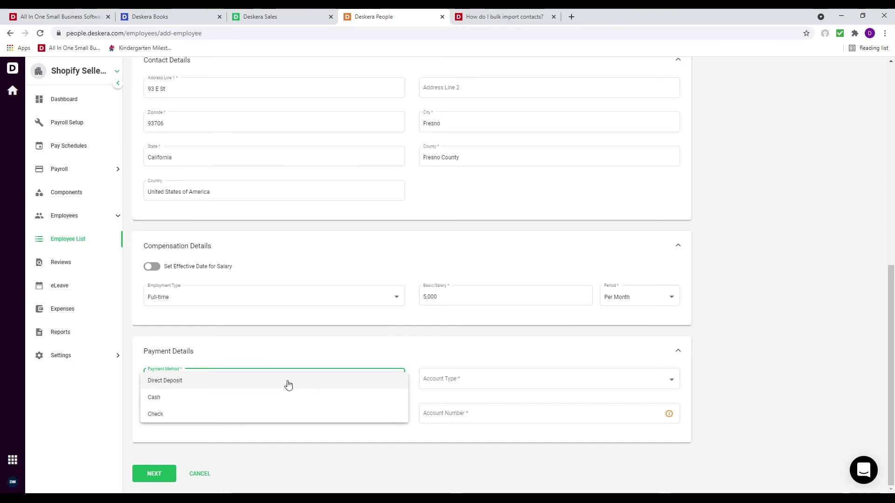
pyautogui.click(289, 397)
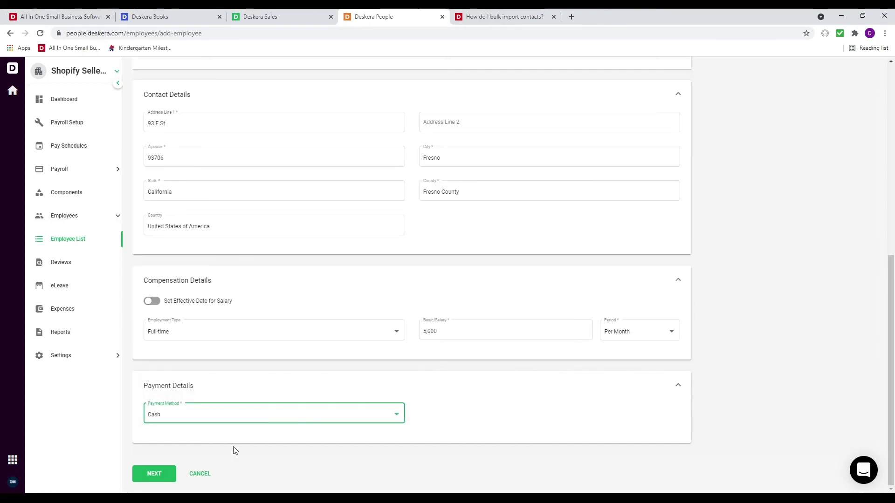
pyautogui.click(155, 474)
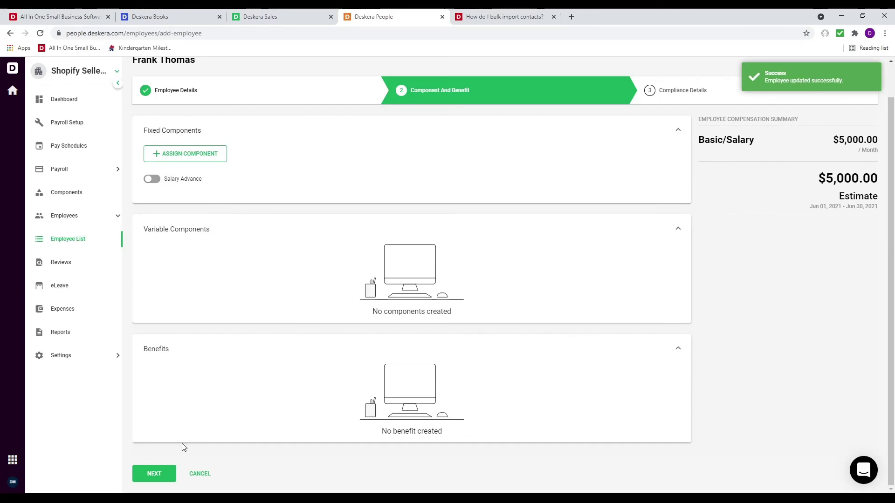
# Enter the employee's Social Security number with Not Applicable marital filing status
pyautogui.click(154, 473)
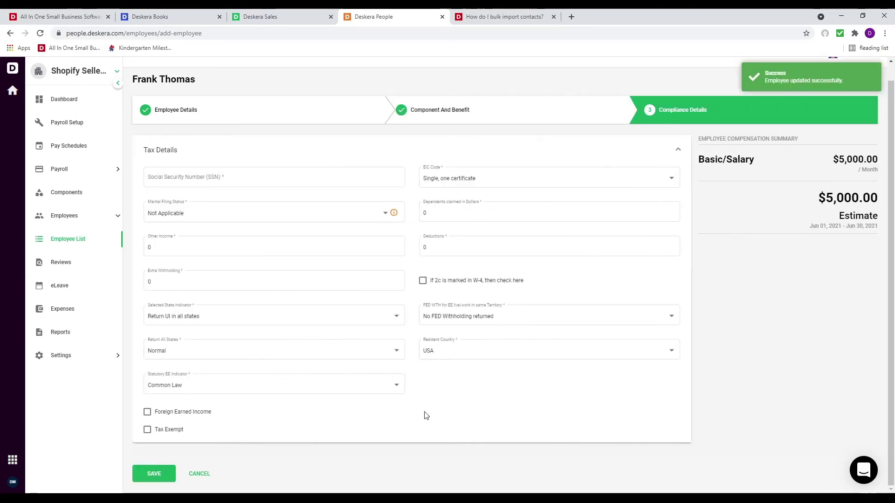
pyautogui.click(248, 186)
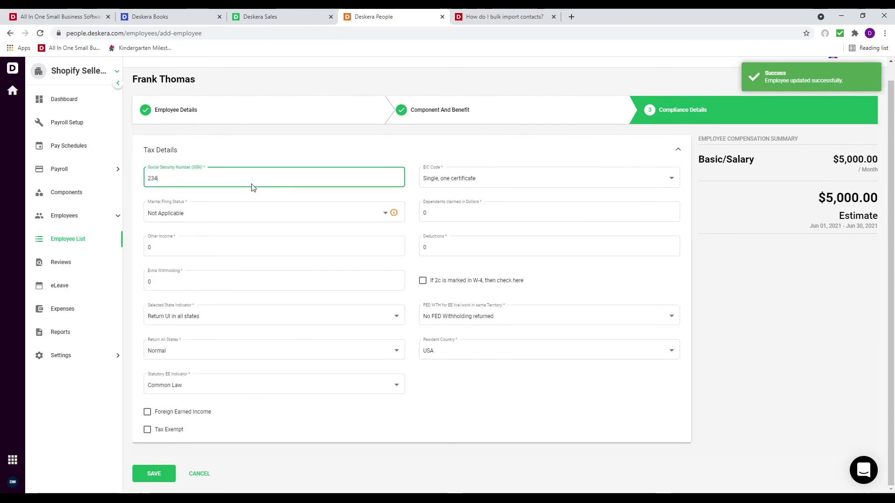
pyautogui.click(367, 217)
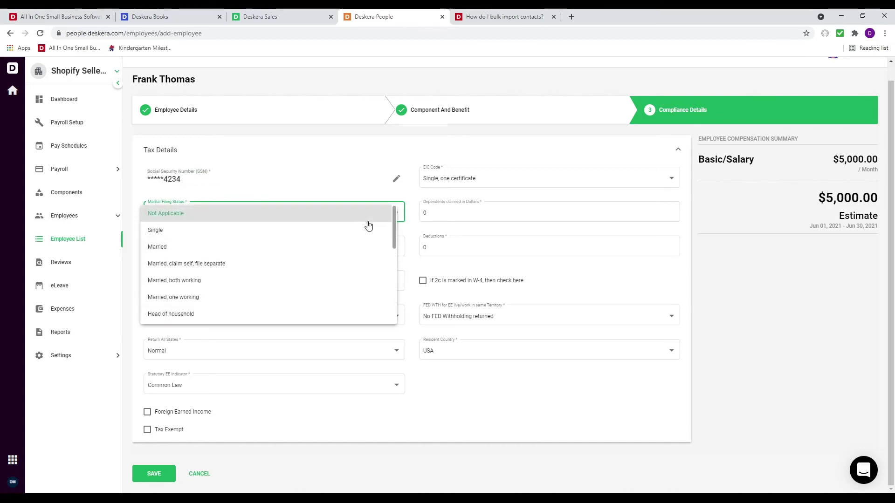
pyautogui.click(345, 211)
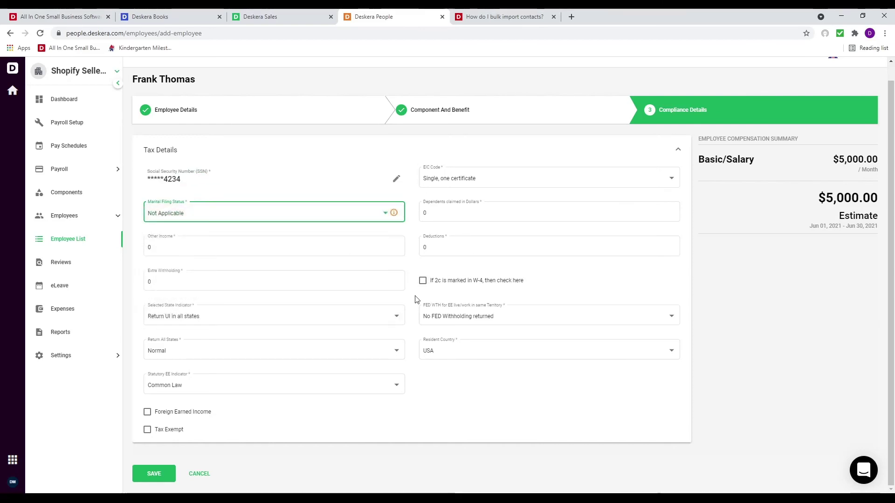
# Save the compliance details and go to Pay Schedules
pyautogui.click(149, 472)
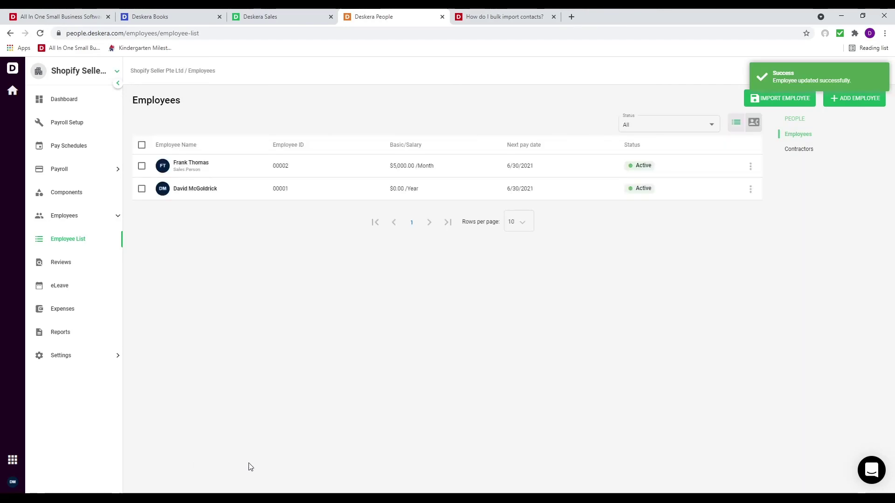
pyautogui.click(90, 155)
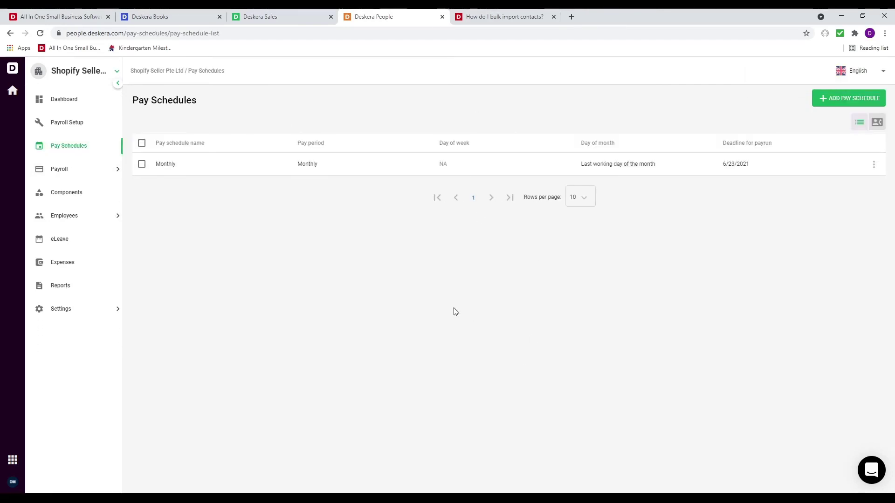
pyautogui.click(75, 176)
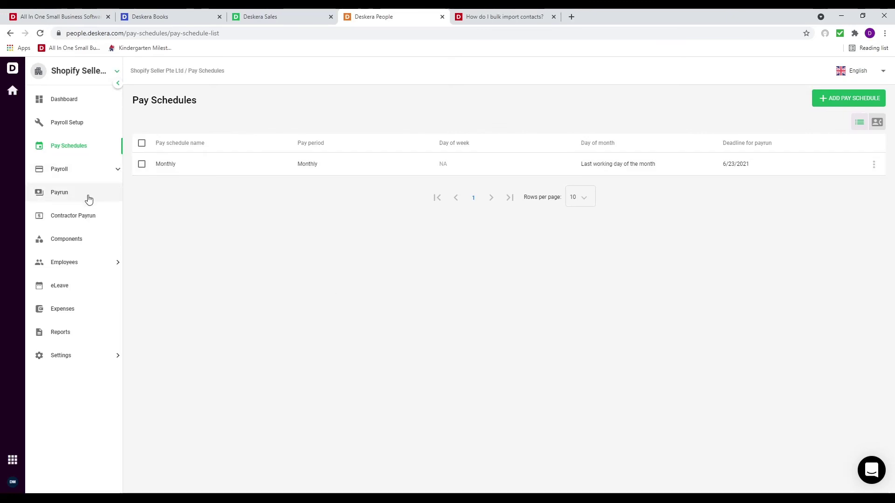
# Start a new Monthly payrun with a June 1–30, 2021 work period
pyautogui.click(88, 198)
pyautogui.click(865, 99)
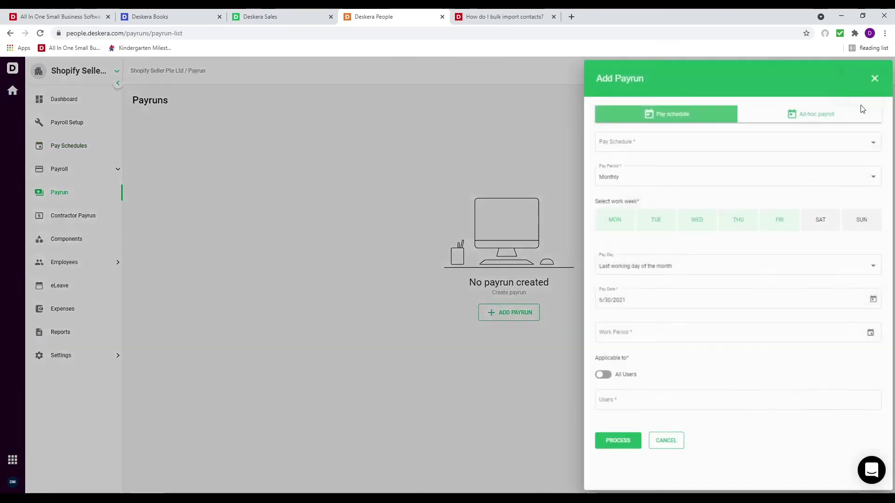
pyautogui.click(692, 145)
pyautogui.click(688, 152)
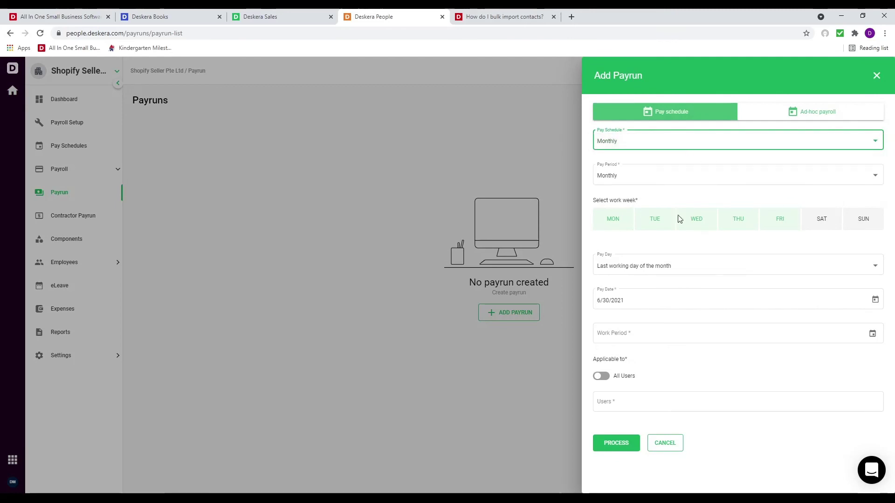
pyautogui.click(872, 333)
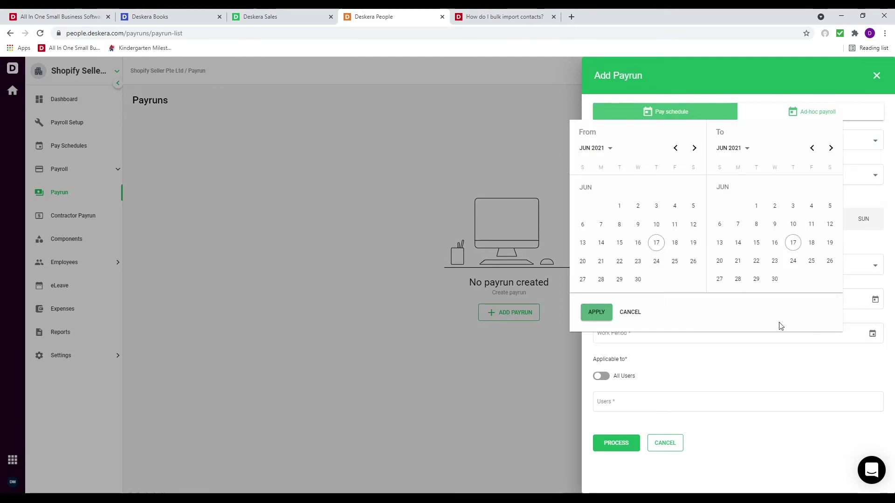
pyautogui.click(619, 205)
pyautogui.click(754, 289)
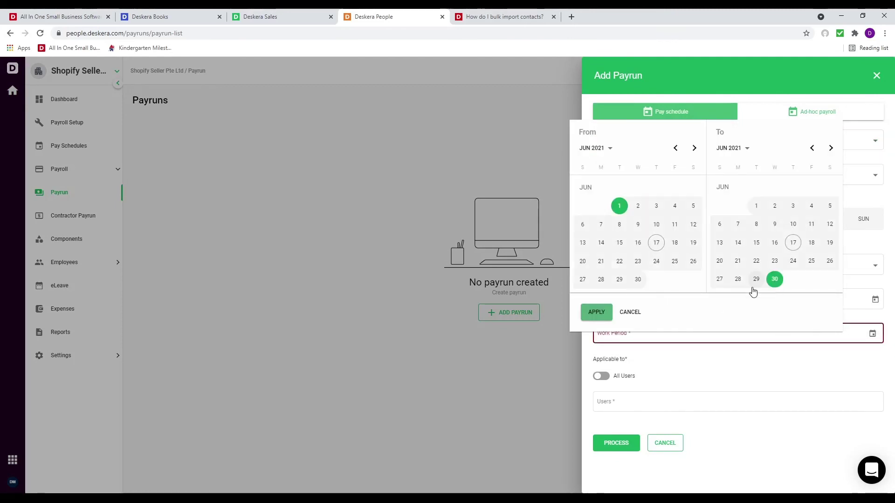
pyautogui.click(596, 312)
# Limit the payrun to the sales person employee instead of all users and process it
pyautogui.click(602, 376)
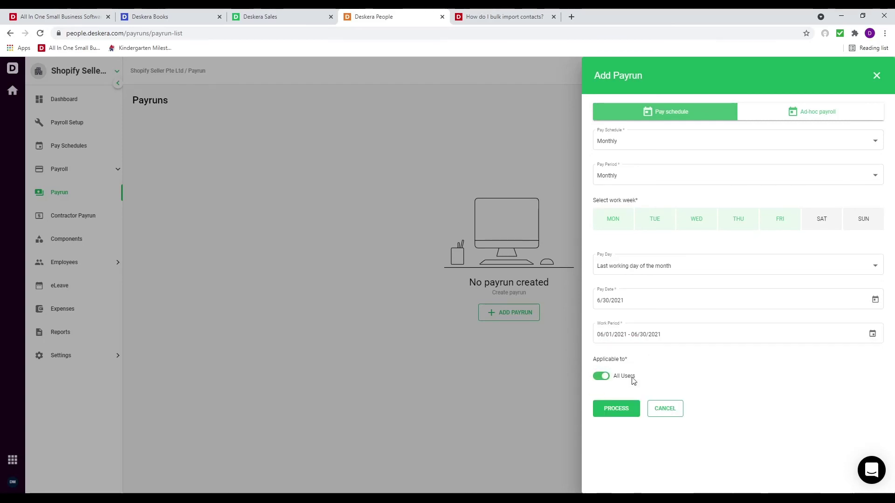
pyautogui.click(602, 376)
pyautogui.click(628, 408)
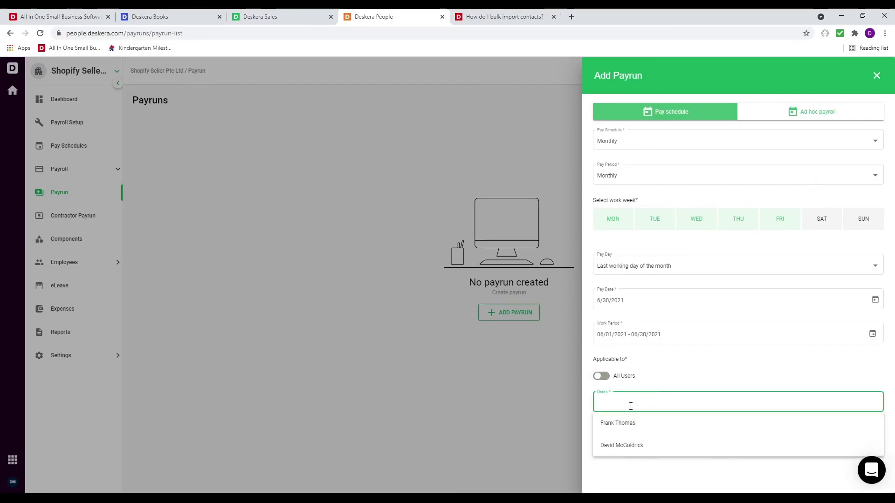
pyautogui.click(631, 423)
pyautogui.click(629, 450)
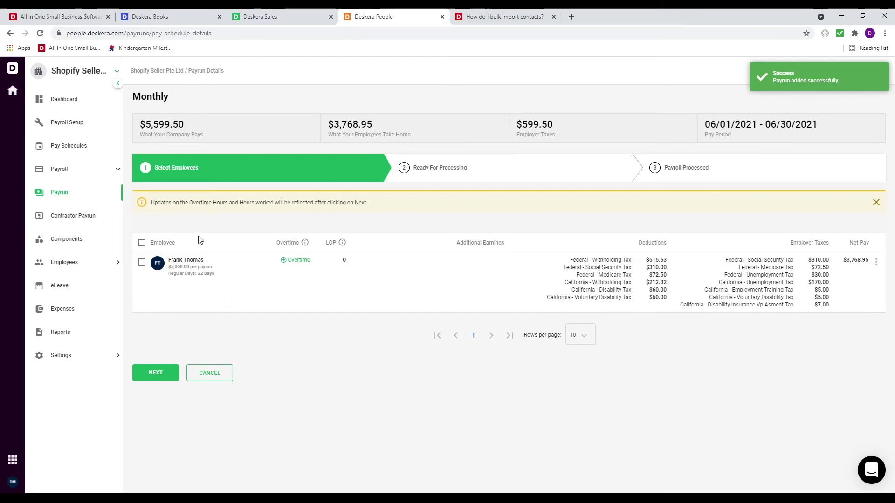
# Review the employee's overtime rate entries in the payrun
pyautogui.click(284, 263)
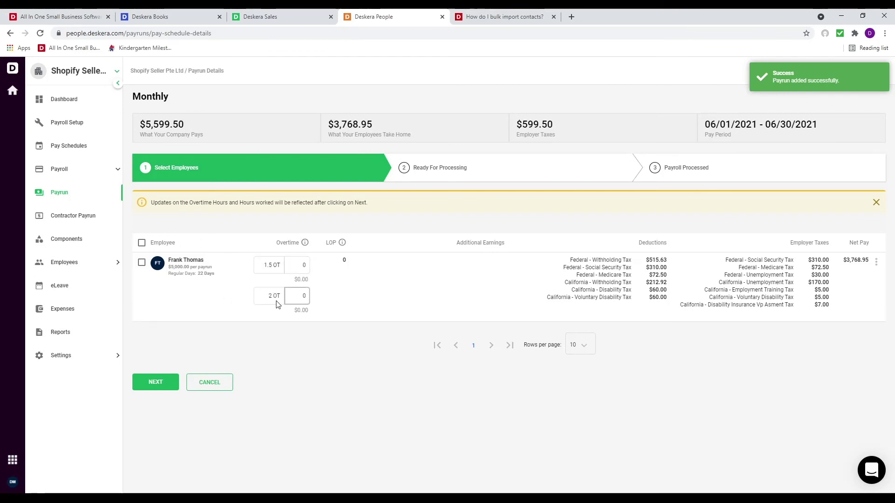
pyautogui.click(271, 296)
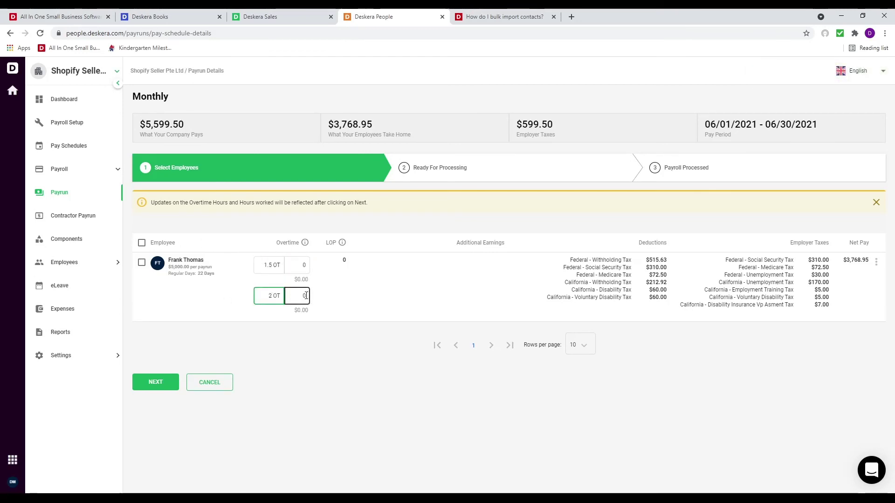
pyautogui.click(366, 294)
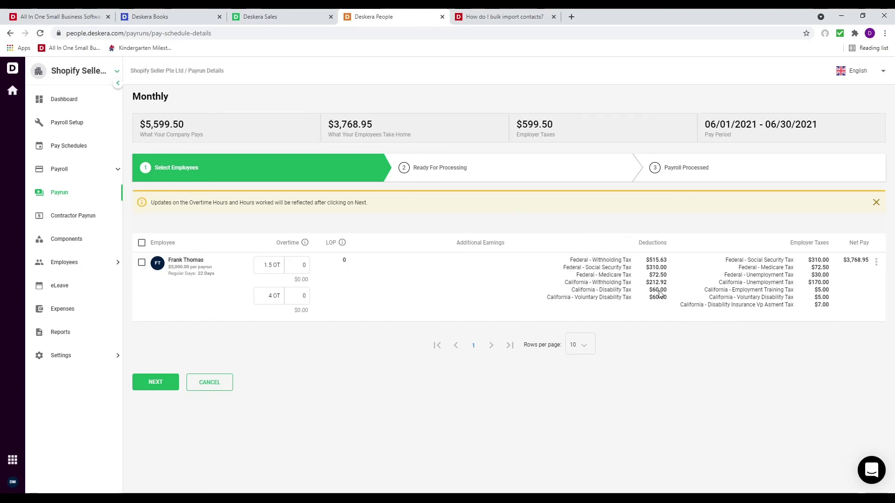
# Process the June payroll, confirm it, check the payment summary, and finish
pyautogui.click(162, 387)
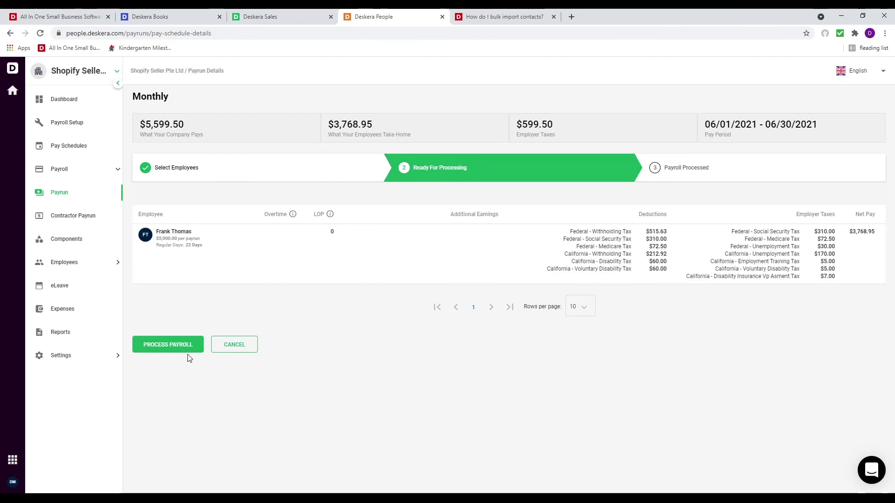
pyautogui.click(184, 347)
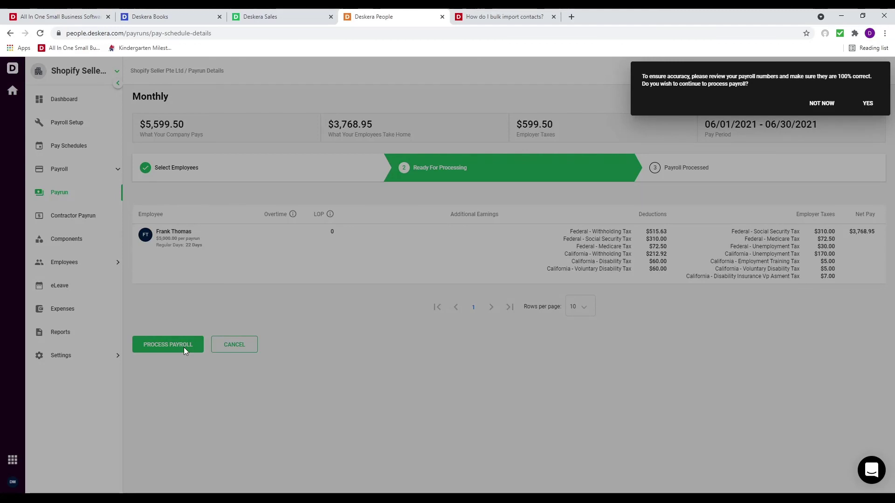
pyautogui.click(869, 103)
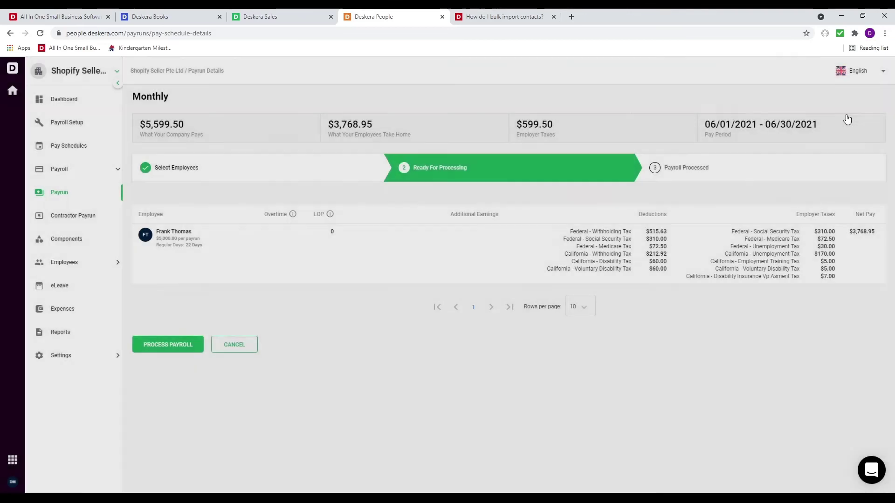
pyautogui.click(172, 280)
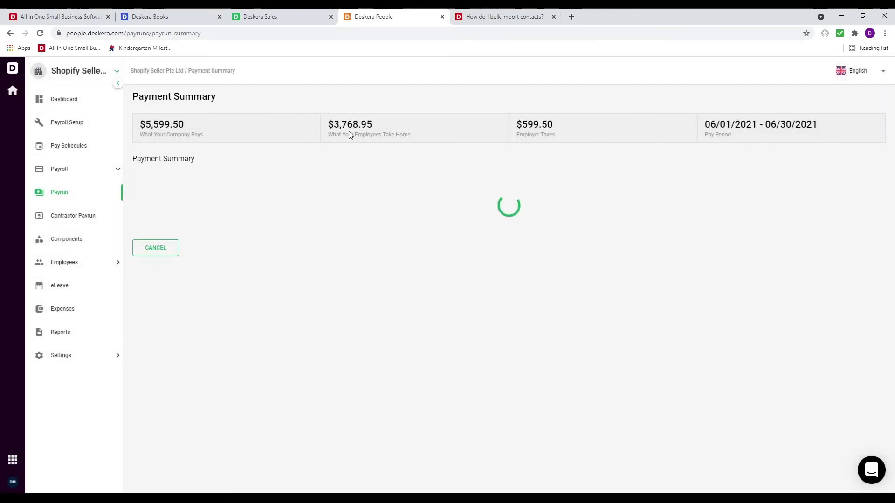
pyautogui.click(167, 299)
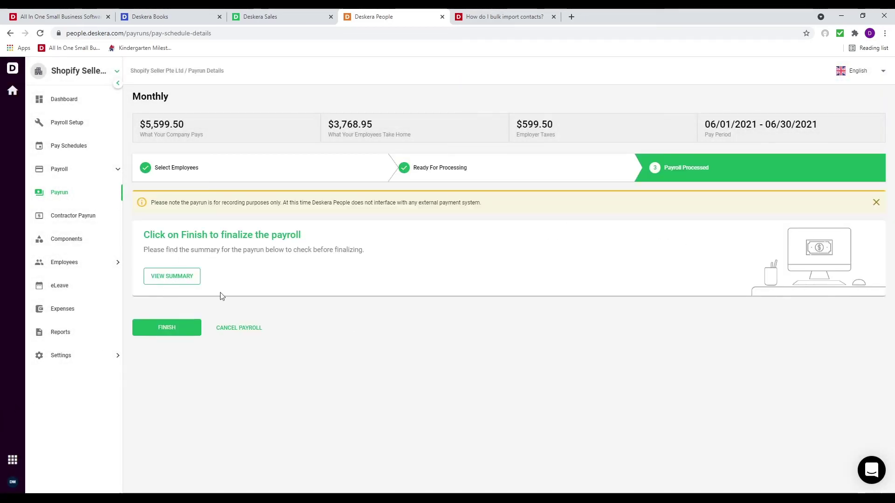
pyautogui.click(166, 327)
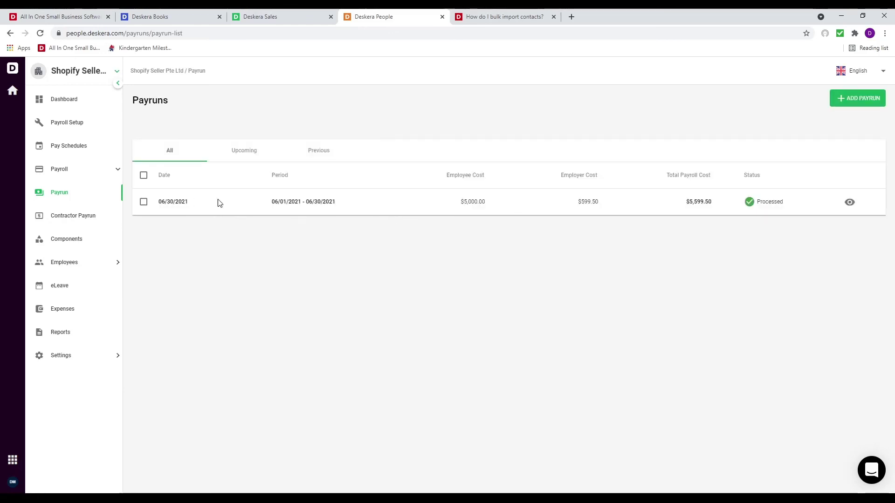
# Download the employee's June 30, 2021 paystub PDF from his details, view it, and close it
pyautogui.click(81, 269)
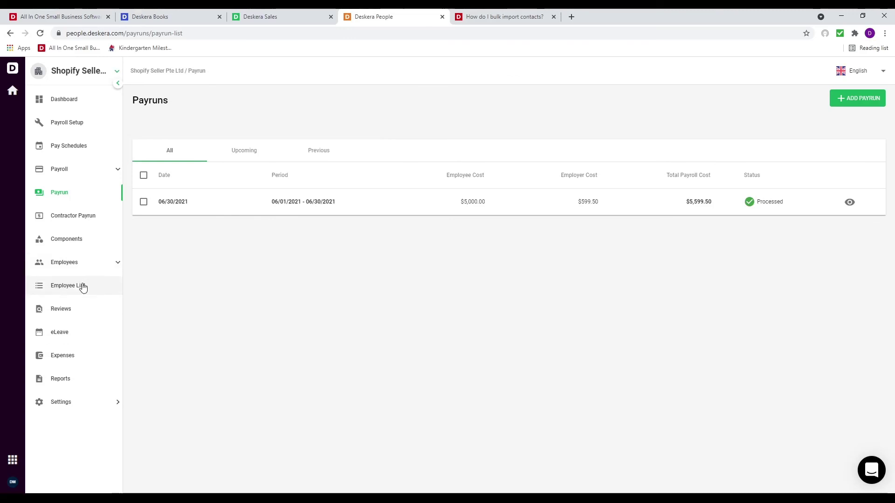
pyautogui.click(82, 286)
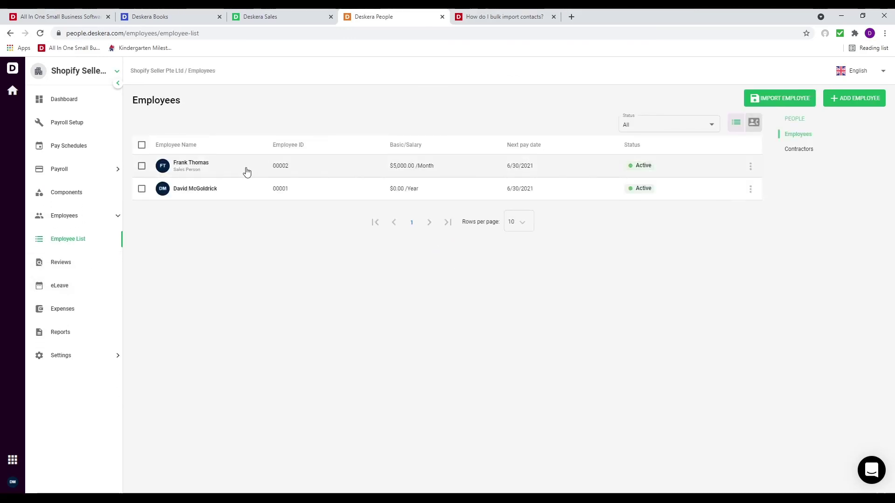
pyautogui.click(241, 173)
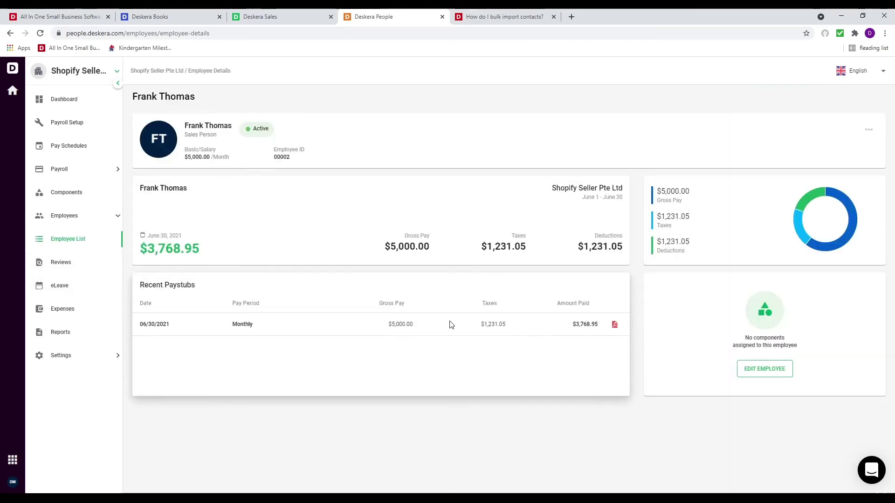
pyautogui.click(615, 328)
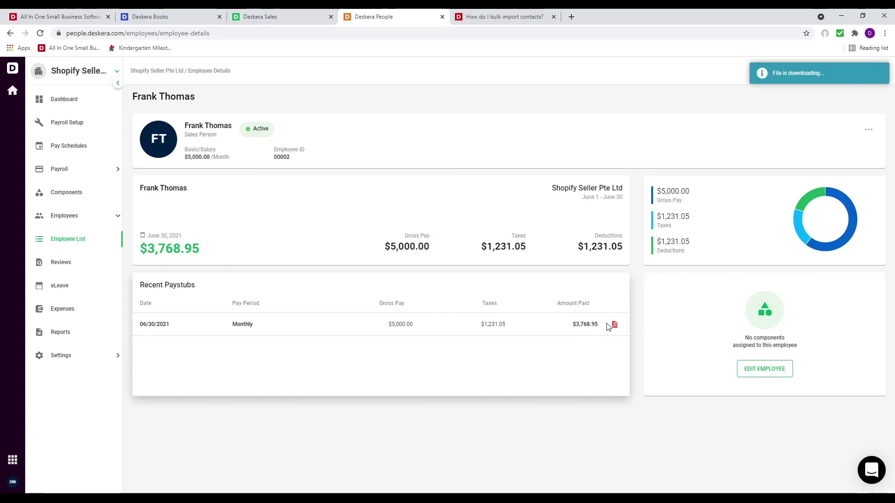
pyautogui.click(41, 481)
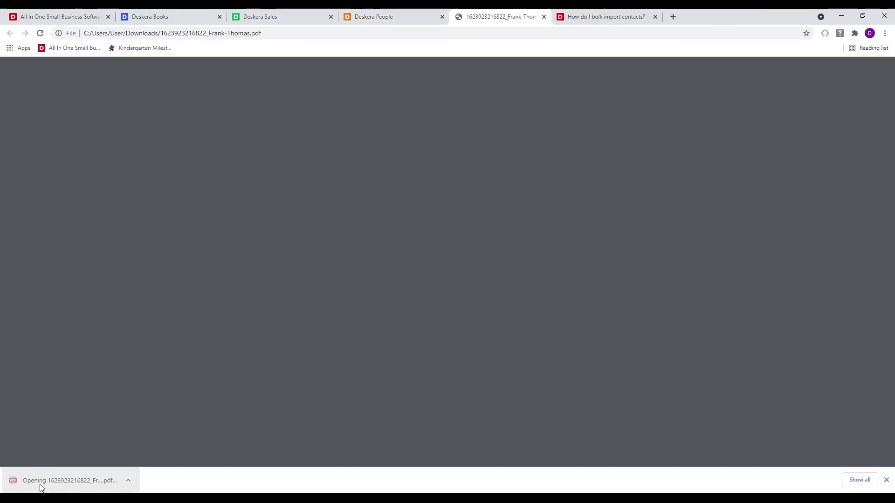
pyautogui.scroll(-3, 518, 365)
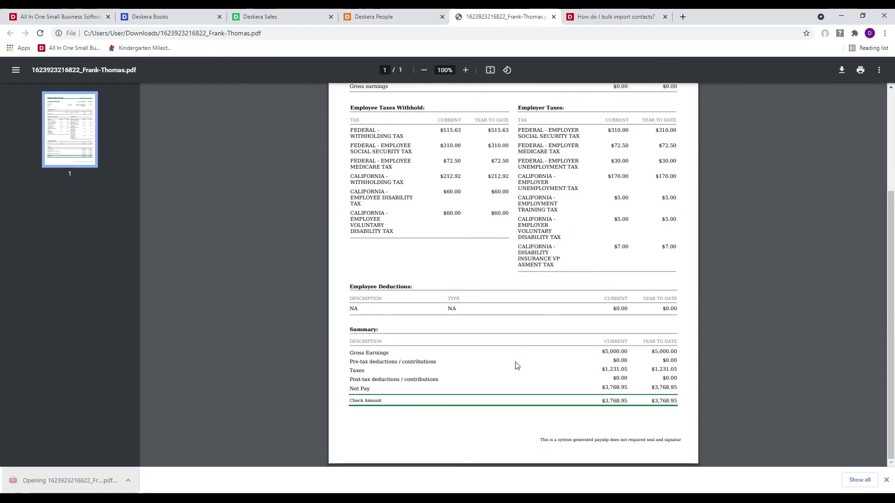
pyautogui.scroll(5, 517, 366)
pyautogui.click(554, 17)
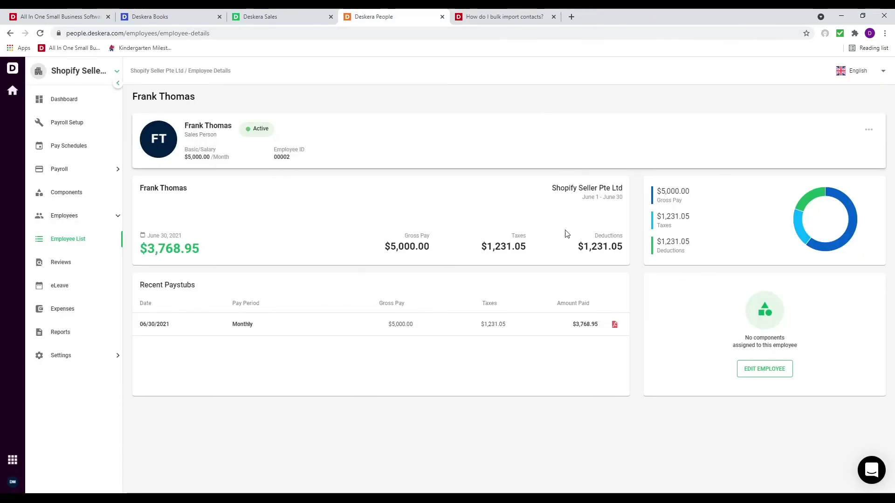
# Look over the payroll and tax reports, then launch Deskera eLeave to its June 2021 dashboard
pyautogui.click(98, 335)
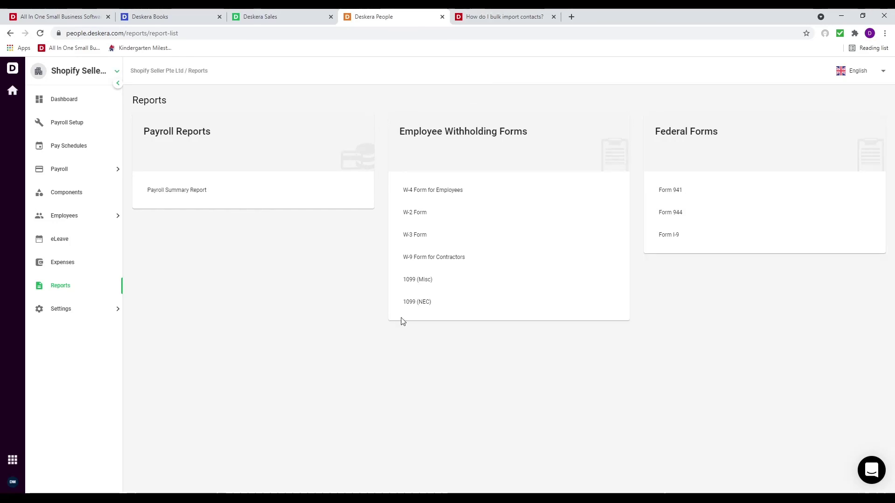
pyautogui.click(98, 244)
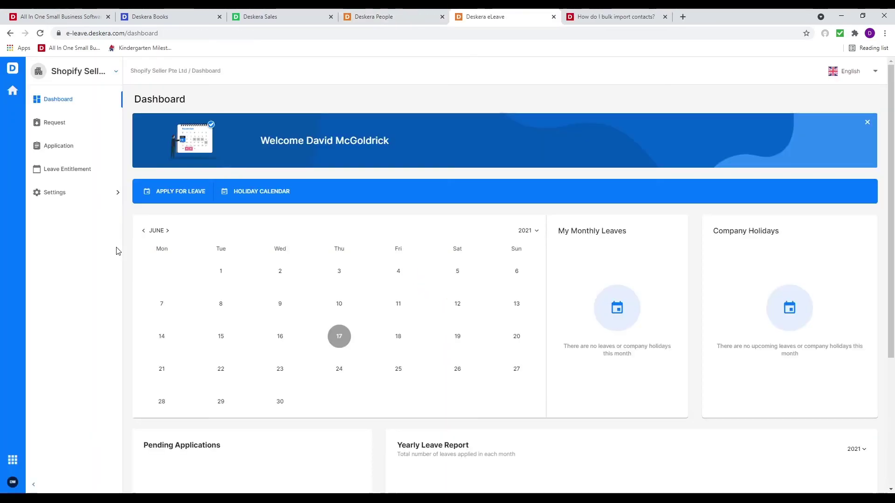
# Start a new leave type named 'Annual Leave' with 14 days per year
pyautogui.click(98, 193)
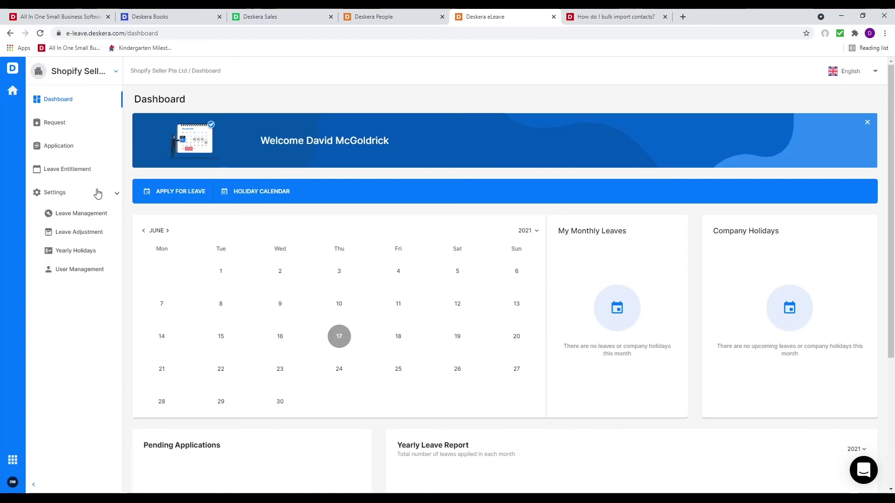
pyautogui.click(96, 213)
pyautogui.click(845, 99)
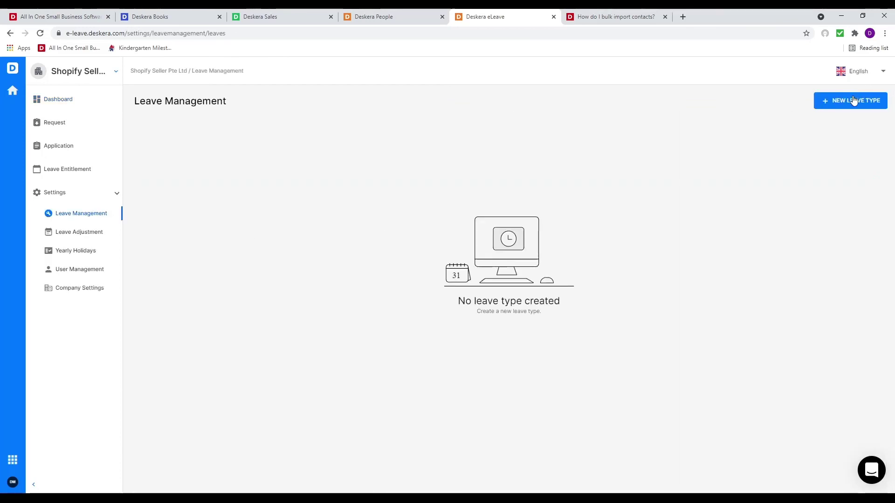
pyautogui.click(205, 157)
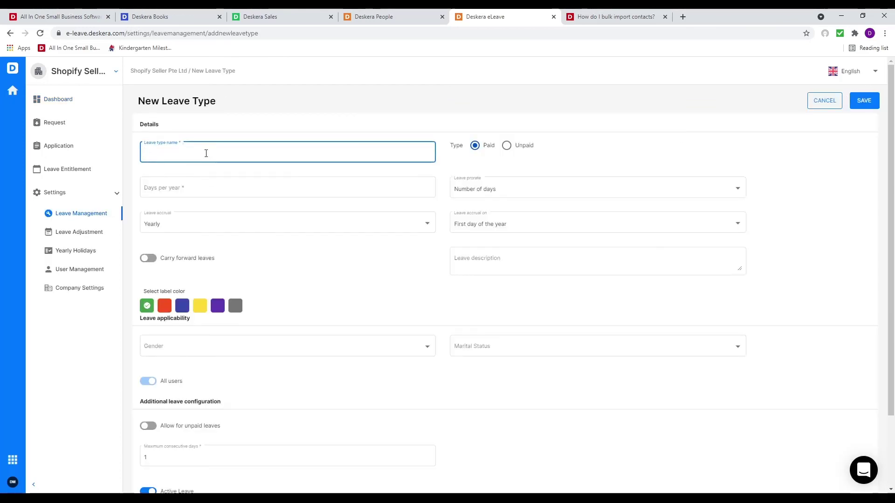
pyautogui.write('Annual')
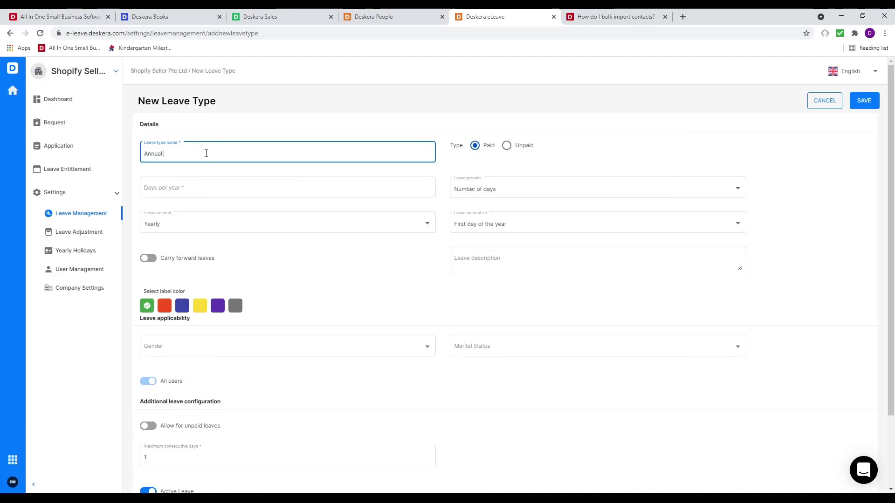
pyautogui.write(' Leave')
pyautogui.click(242, 188)
pyautogui.write('1')
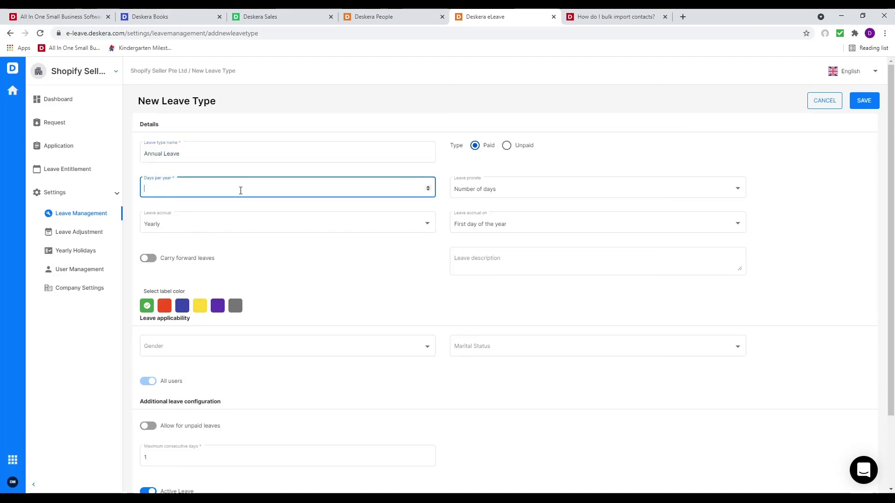
pyautogui.write('4')
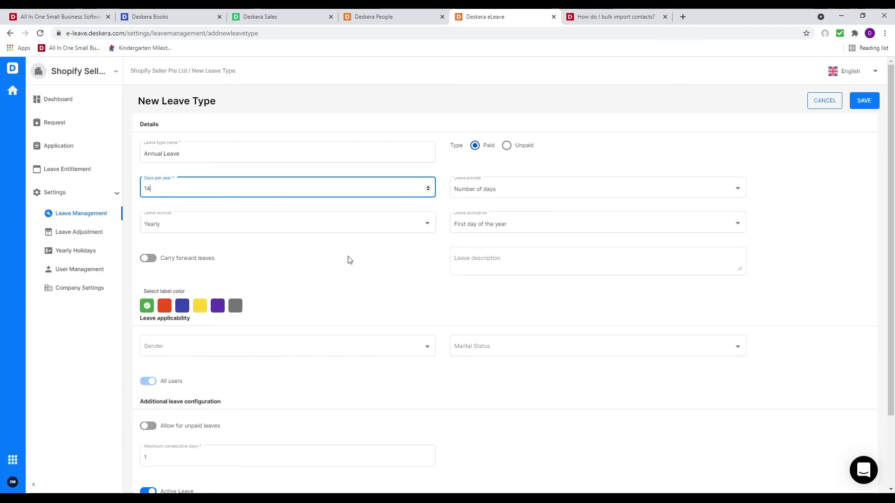
# Enable carry forward with 14 days and a 28-day maximum balance
pyautogui.click(149, 259)
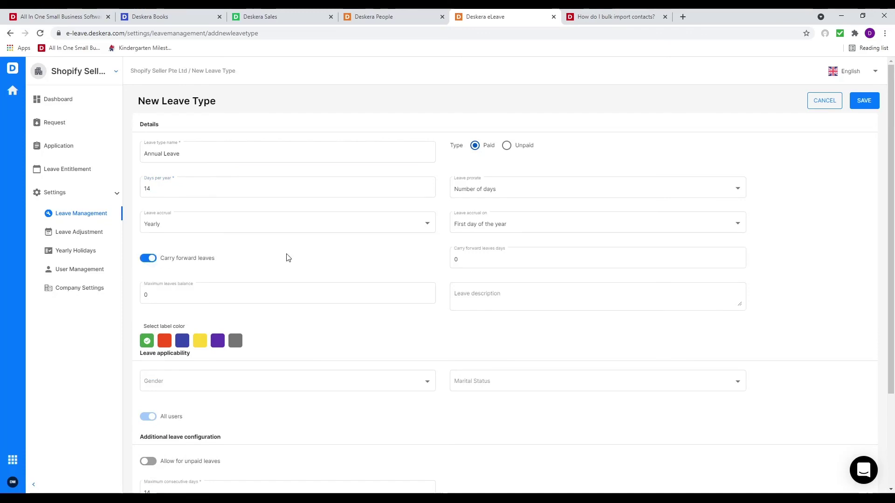
pyautogui.click(509, 262)
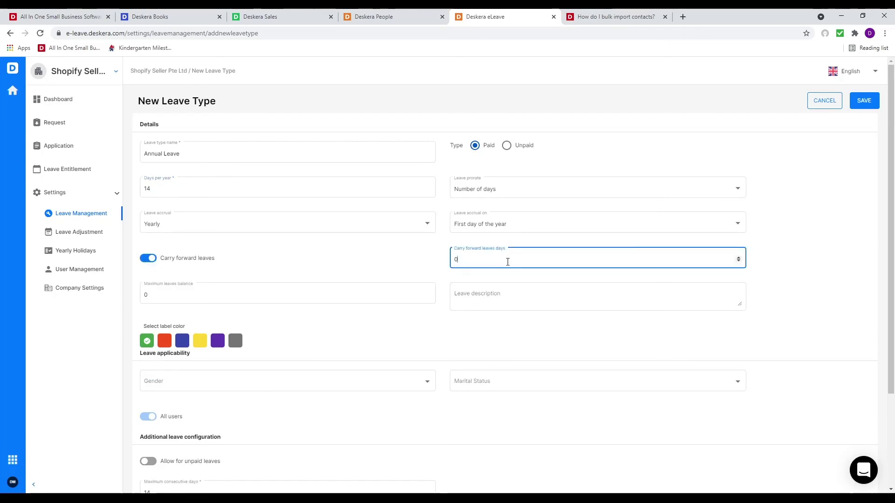
pyautogui.press('BackSpace')
pyautogui.write('14')
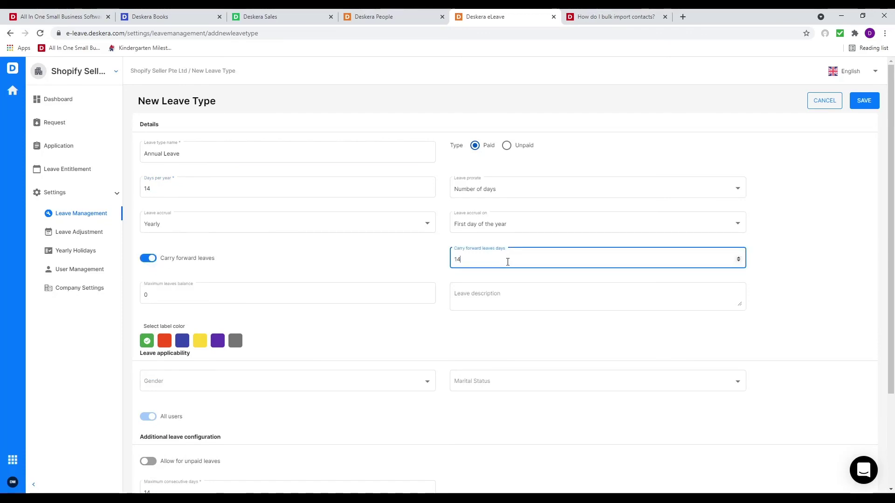
pyautogui.click(289, 294)
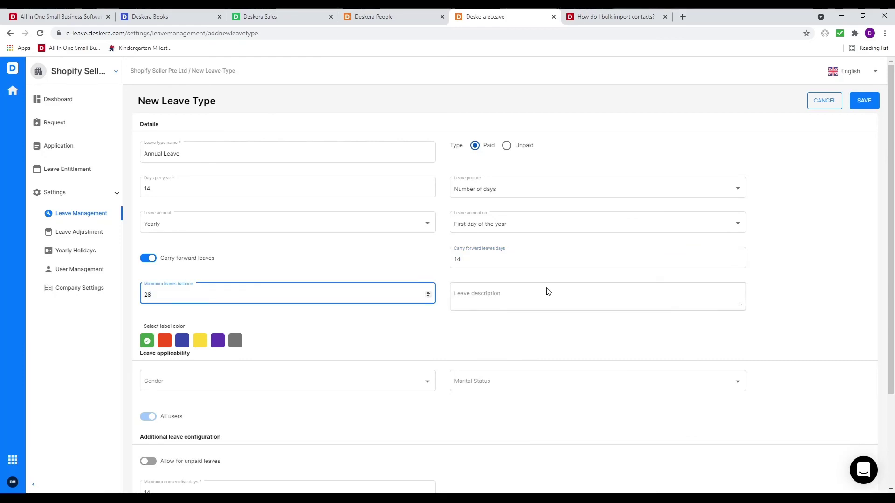
# Open eligibility to all genders and marital statuses, allow unpaid leave, and enable YOS-based entitlement
pyautogui.scroll(-3, 334, 338)
pyautogui.click(332, 259)
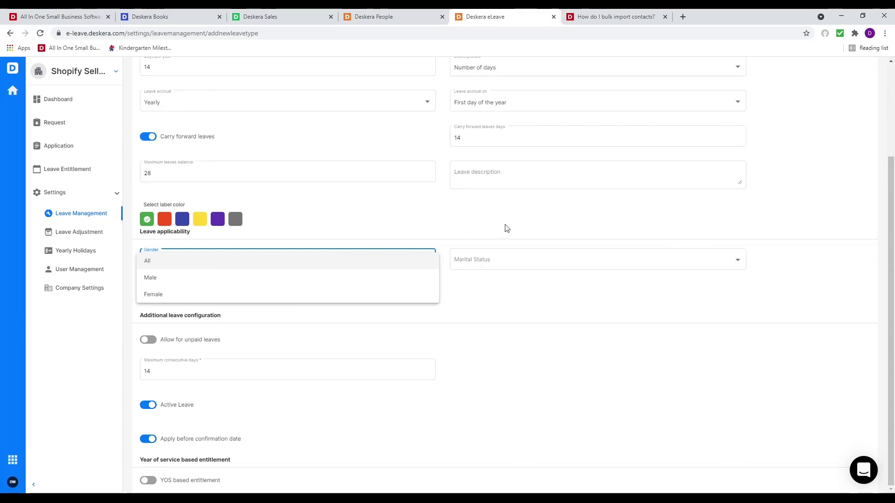
pyautogui.click(362, 256)
pyautogui.click(511, 268)
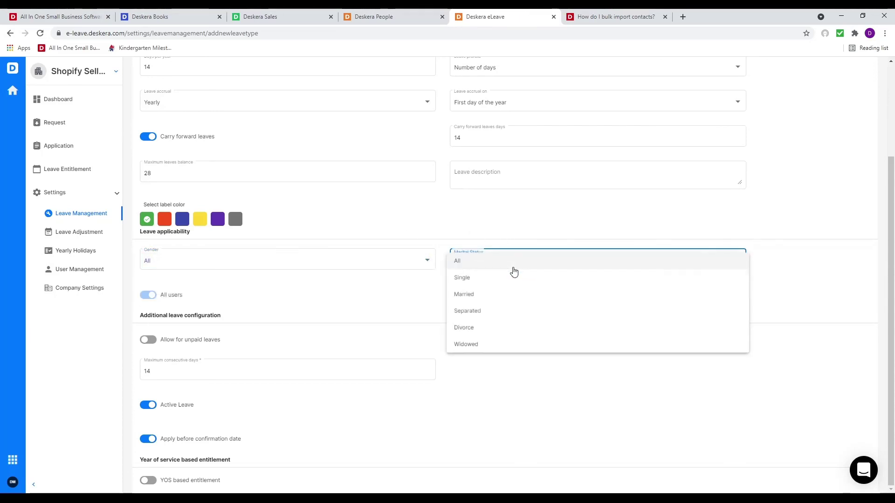
pyautogui.click(483, 269)
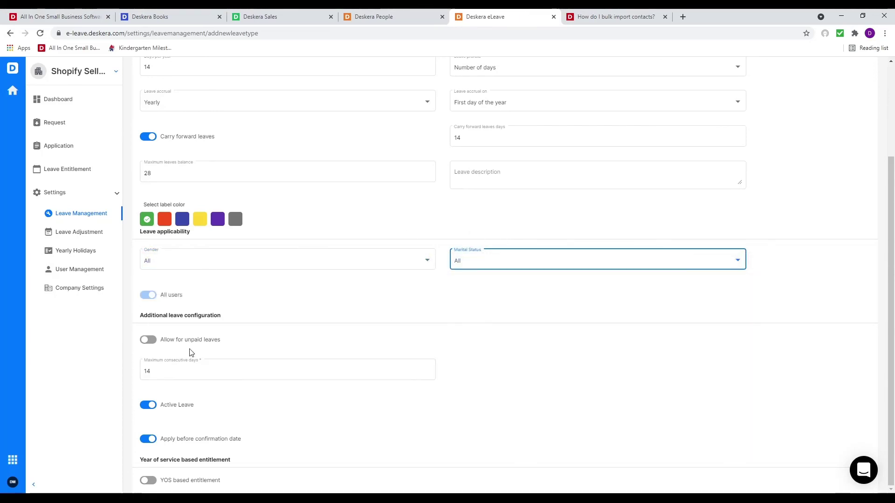
pyautogui.click(149, 340)
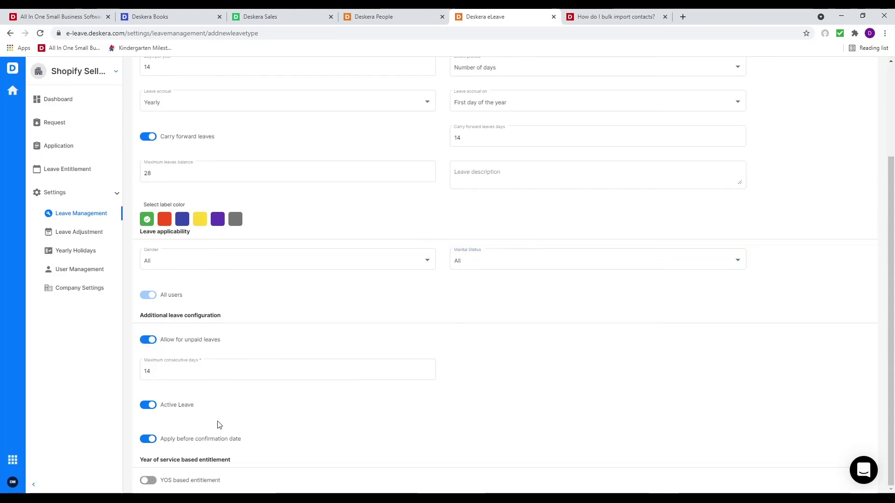
pyautogui.click(149, 481)
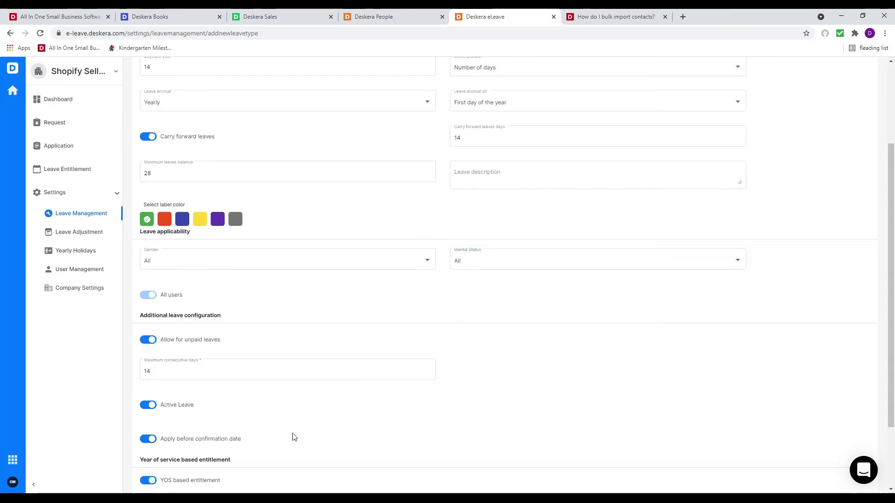
# Set the first two service ranges: 0-5 years with 10 days and 5-10 years with 12 days
pyautogui.scroll(-2, 261, 431)
pyautogui.click(204, 449)
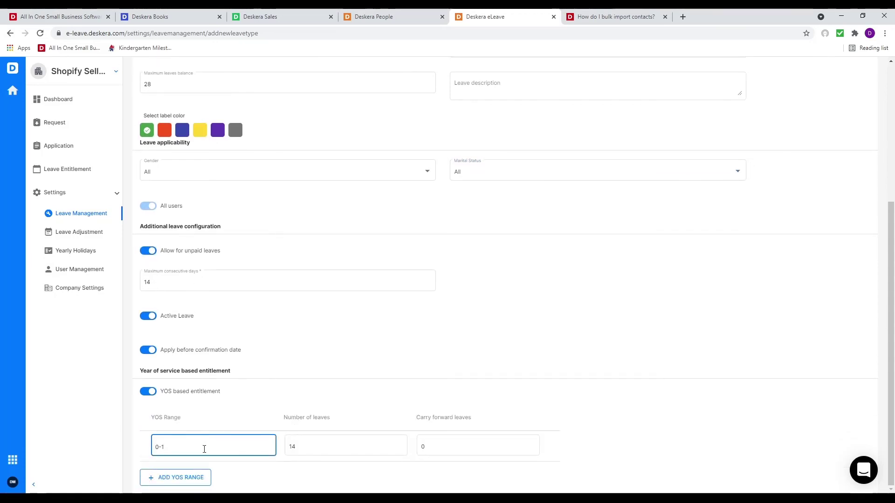
pyautogui.press('BackSpace')
pyautogui.write('5')
pyautogui.click(313, 447)
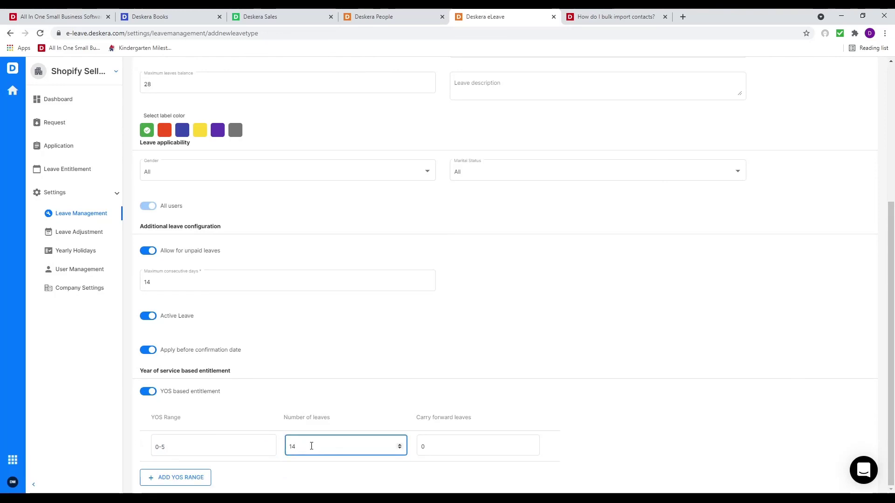
pyautogui.press('BackSpace')
pyautogui.click(174, 476)
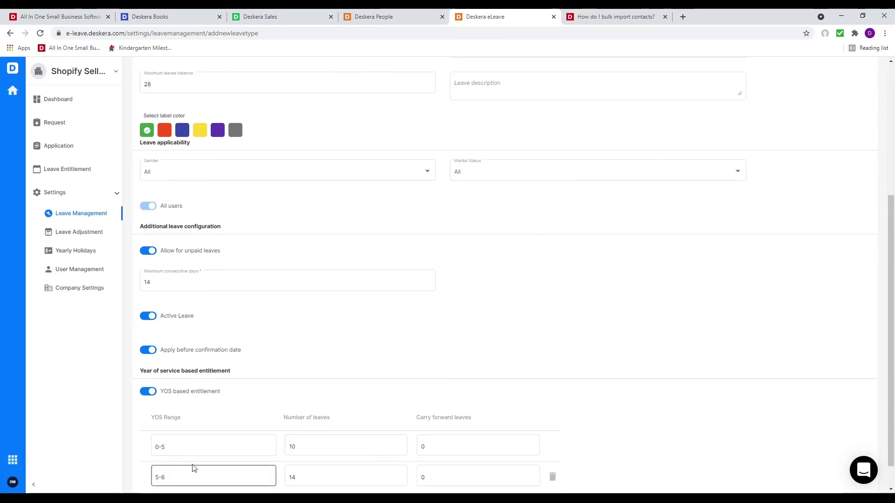
pyautogui.click(191, 473)
pyautogui.write('1')
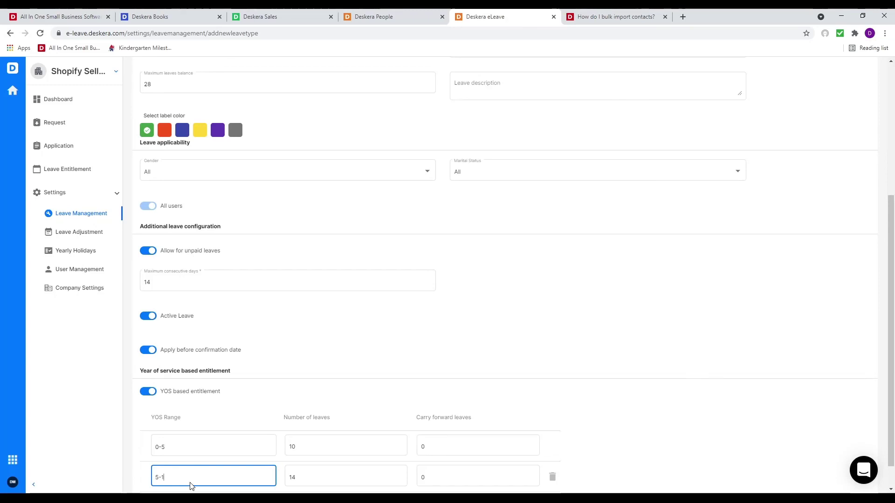
pyautogui.write('0')
pyautogui.click(304, 477)
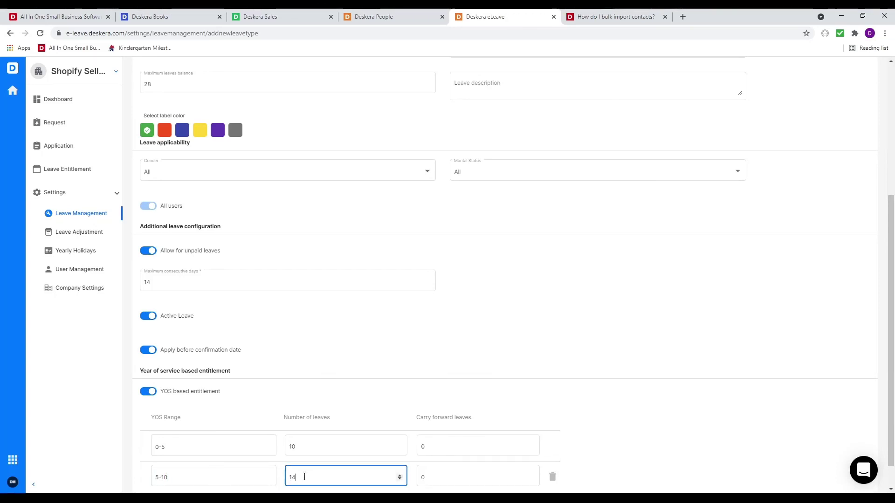
# Add a 10-50 year range with 14 days and save the Annual Leave type
pyautogui.scroll(-1, 352, 385)
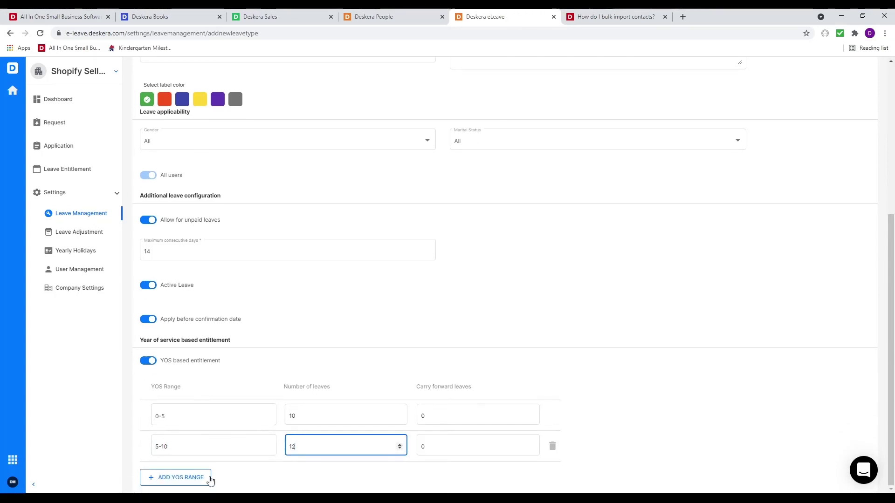
pyautogui.click(206, 479)
pyautogui.click(190, 481)
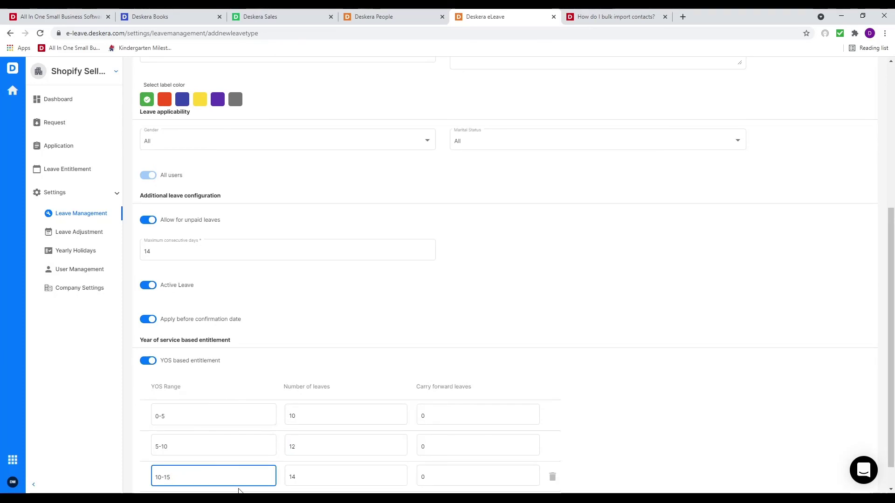
pyautogui.press('BackSpace')
pyautogui.press('BackSpace')
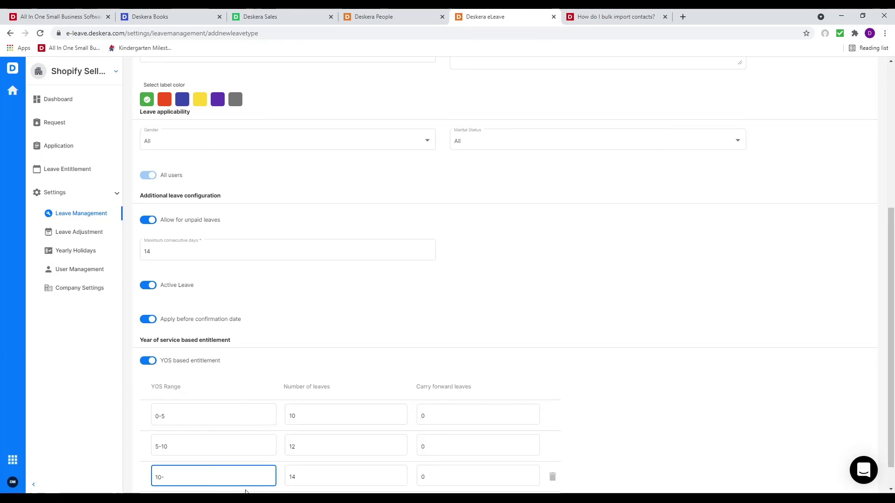
pyautogui.write('50')
pyautogui.click(437, 321)
pyautogui.scroll(-1, 393, 371)
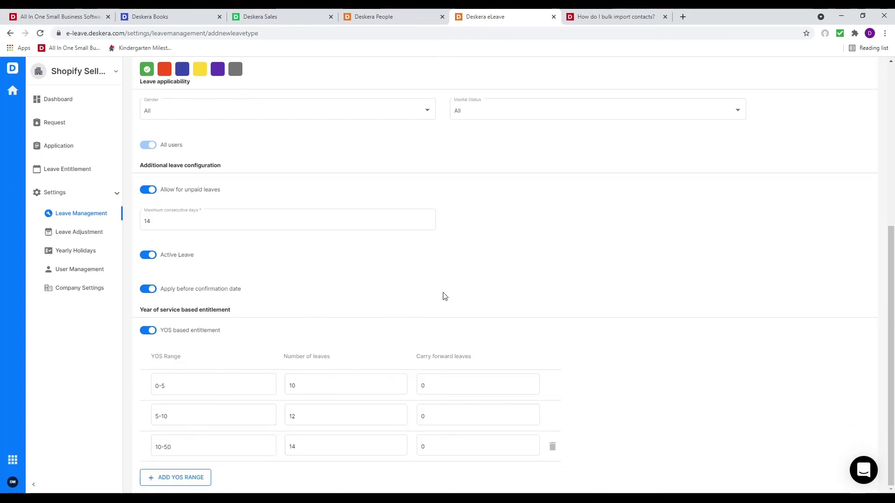
pyautogui.scroll(5, 506, 233)
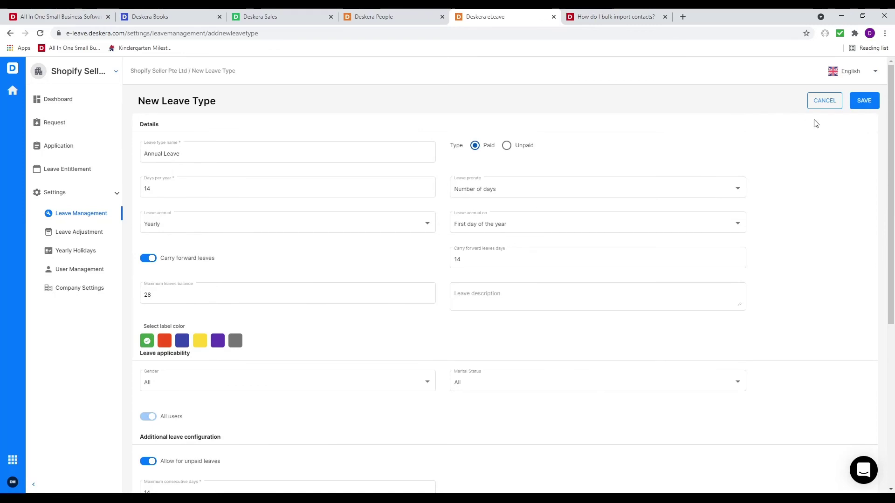
pyautogui.click(867, 108)
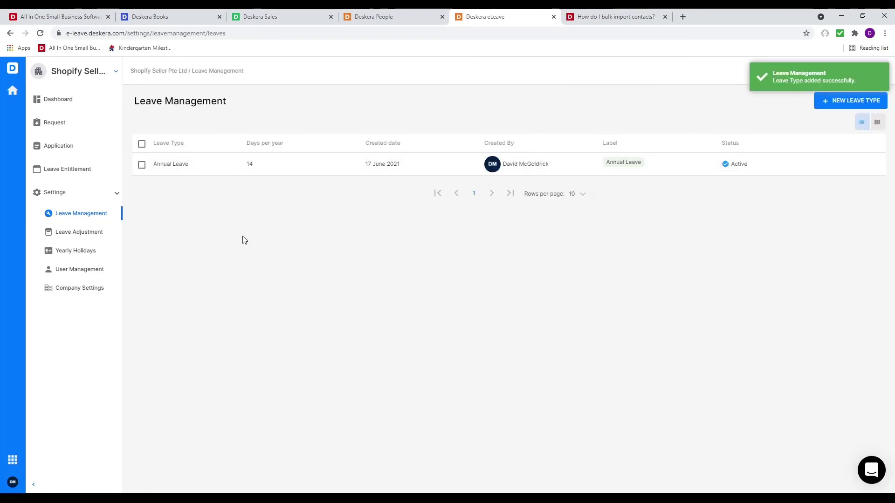
# Start a new yearly holiday named '4 of July'
pyautogui.click(63, 235)
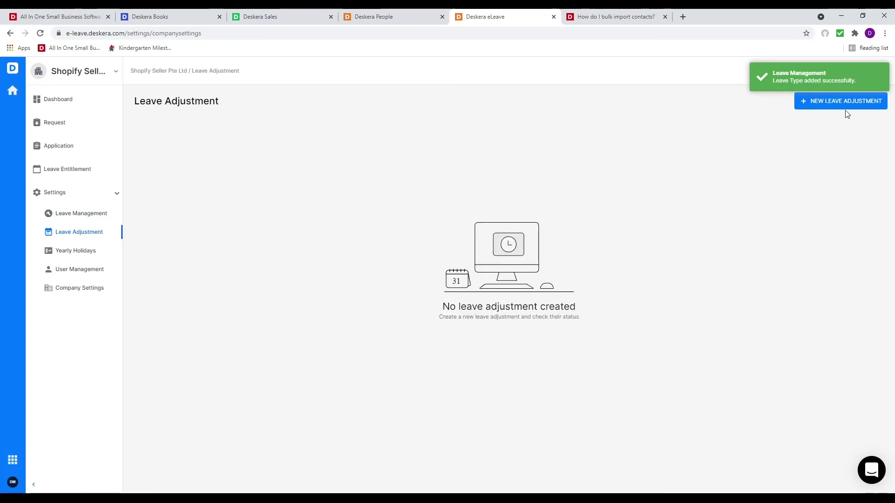
pyautogui.click(85, 252)
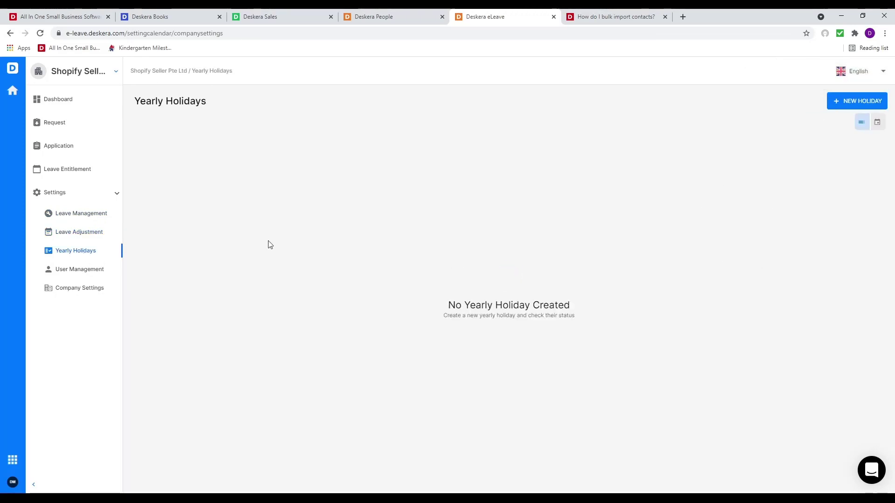
pyautogui.click(856, 101)
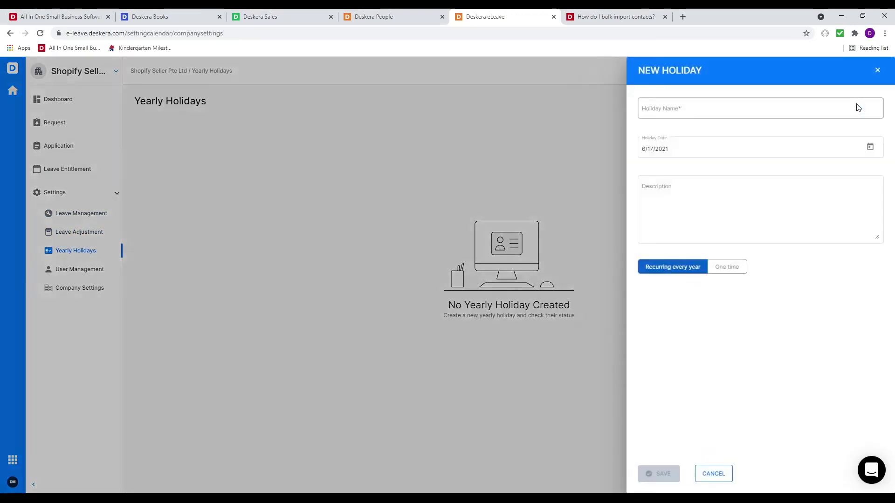
pyautogui.click(715, 112)
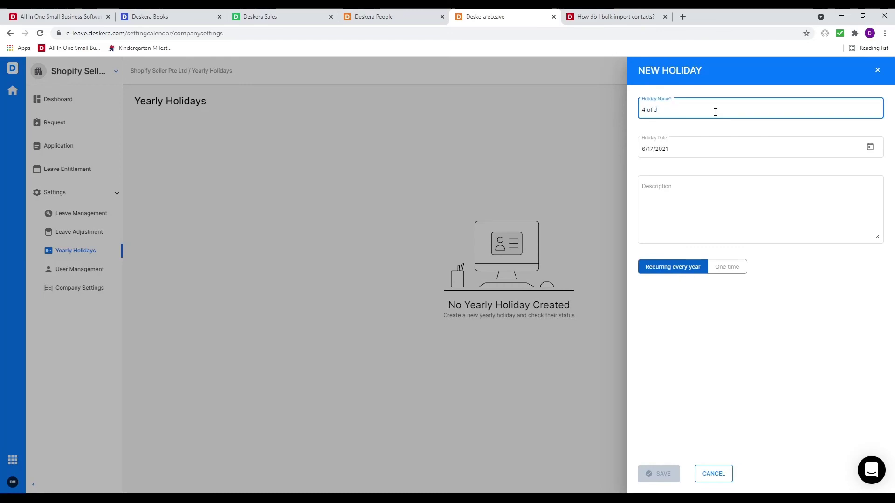
pyautogui.write('4 of July')
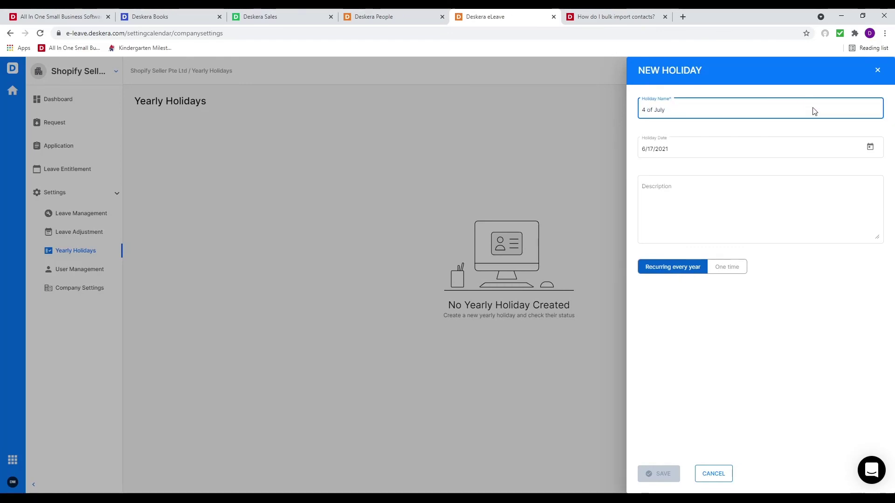
# Date the holiday 7/4/2021, save it, and go to User Management
pyautogui.click(870, 147)
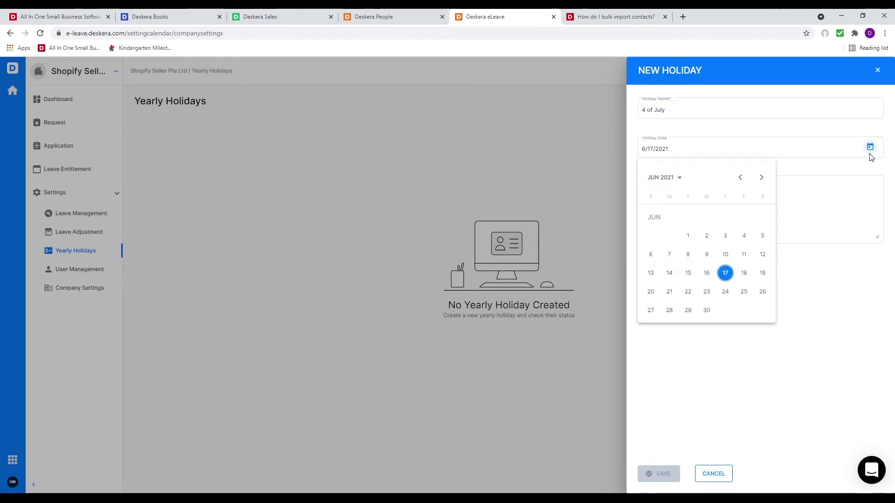
pyautogui.click(761, 178)
pyautogui.click(651, 236)
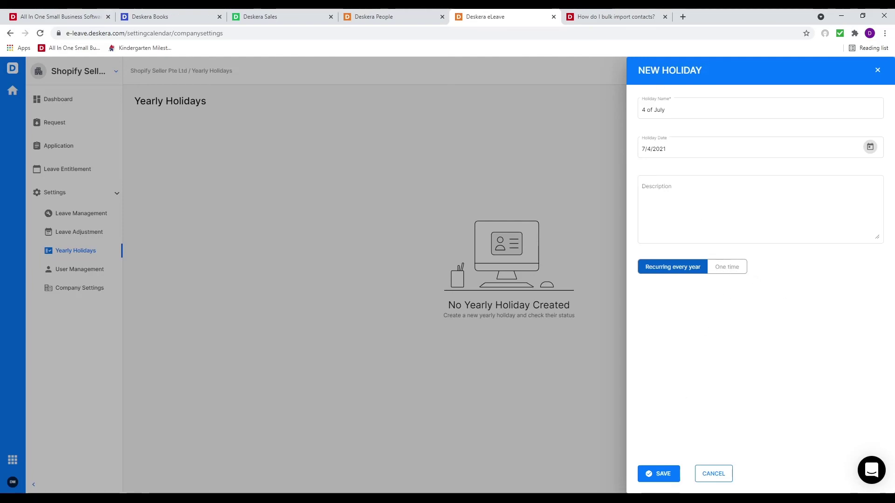
pyautogui.click(670, 474)
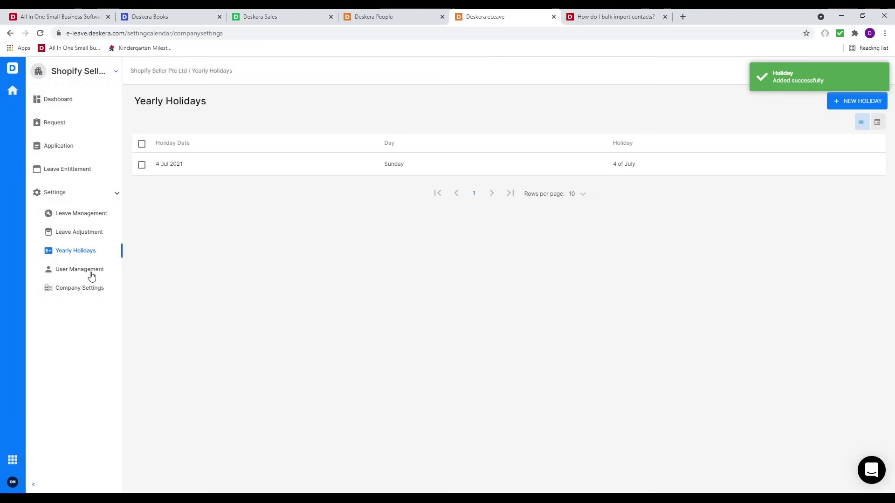
pyautogui.click(92, 275)
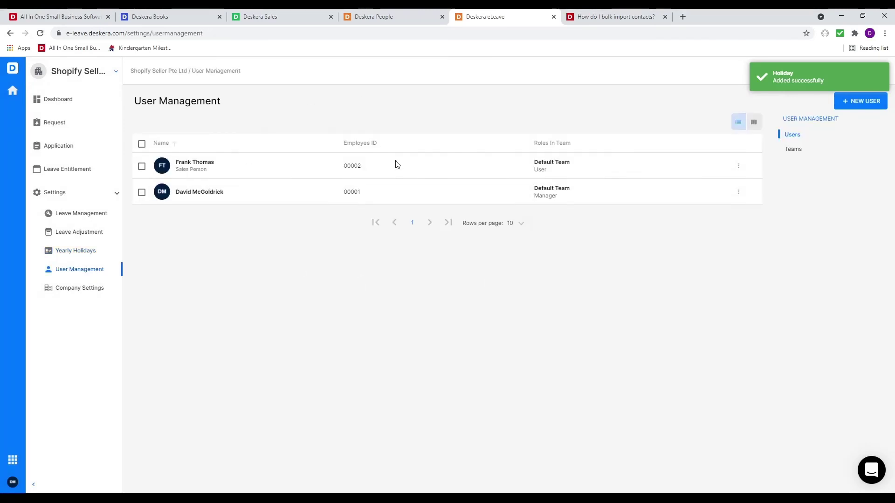
# Confirm the new employee is a member of the Default Team
pyautogui.click(795, 149)
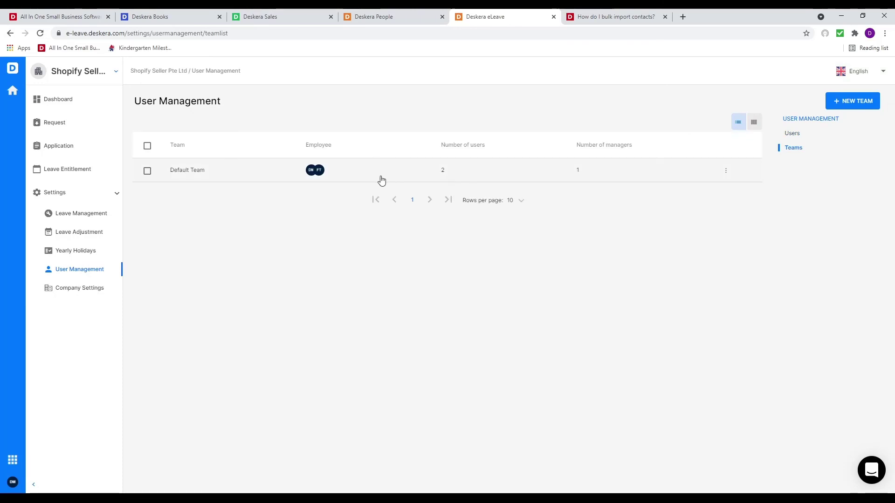
pyautogui.click(146, 171)
pyautogui.click(145, 123)
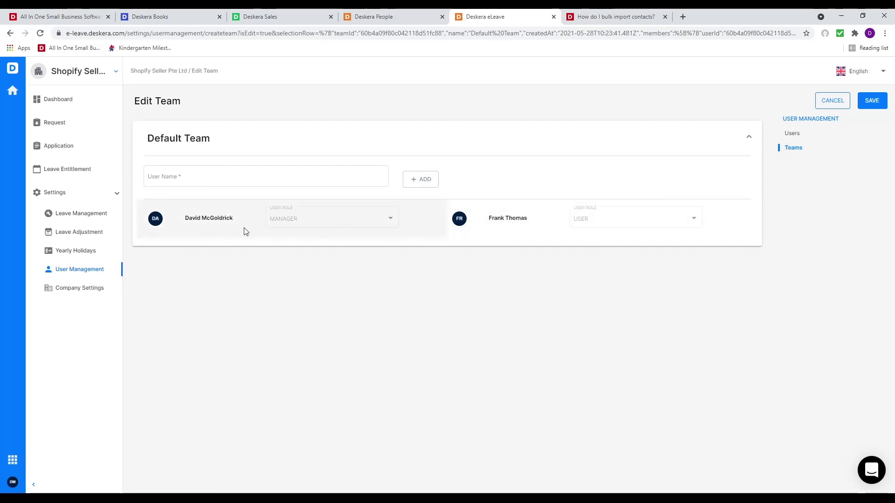
# Review the Company Settings work week: Monday–Friday, 09:00 AM–06:00 PM
pyautogui.click(59, 289)
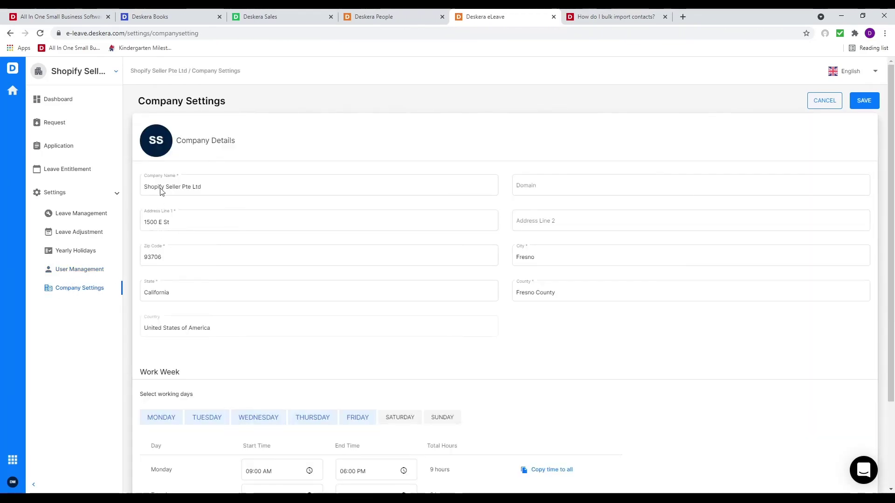
pyautogui.scroll(-2, 386, 291)
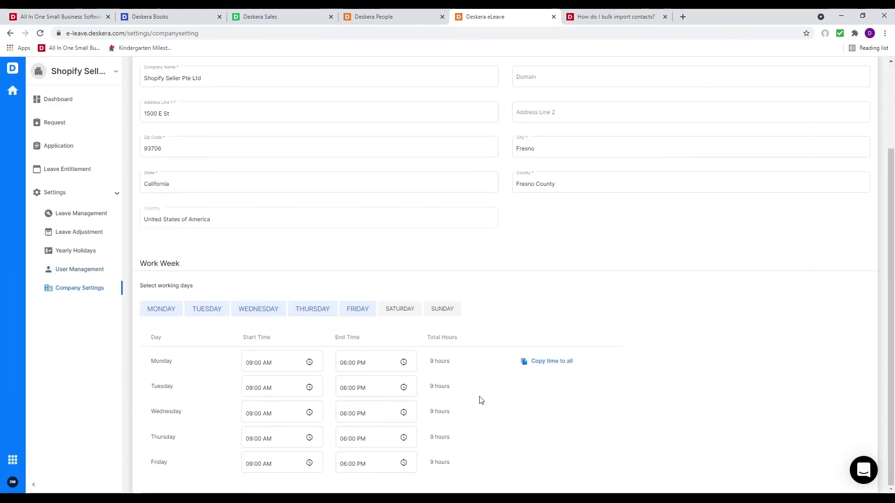
pyautogui.scroll(3, 377, 403)
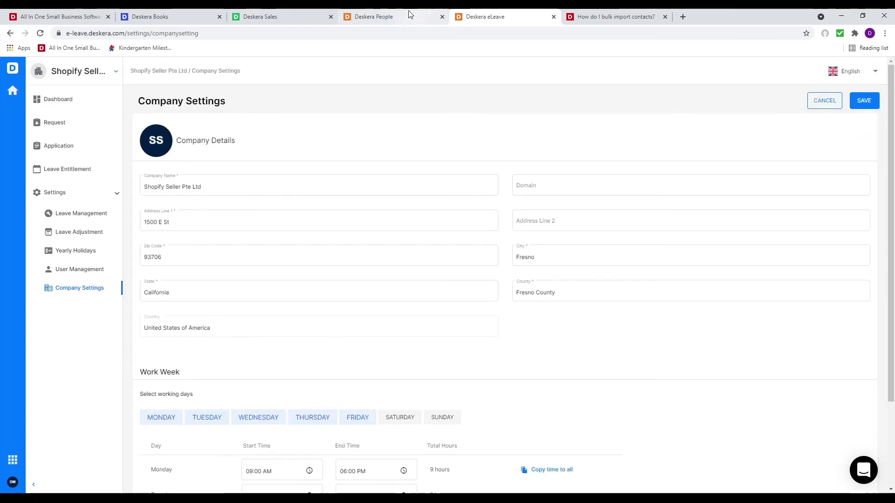
pyautogui.click(409, 16)
# In Expense admin settings, add the new employee as a Member of the default group, then view Categories
pyautogui.click(86, 264)
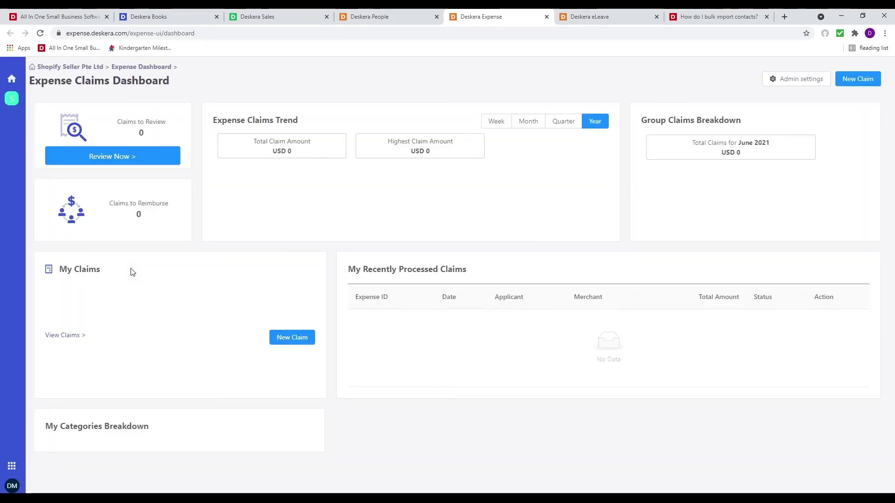
pyautogui.click(790, 81)
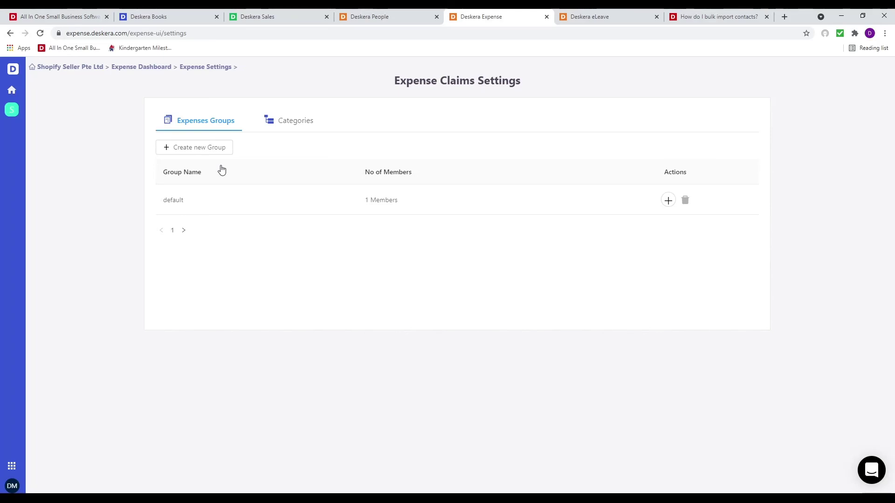
pyautogui.click(299, 203)
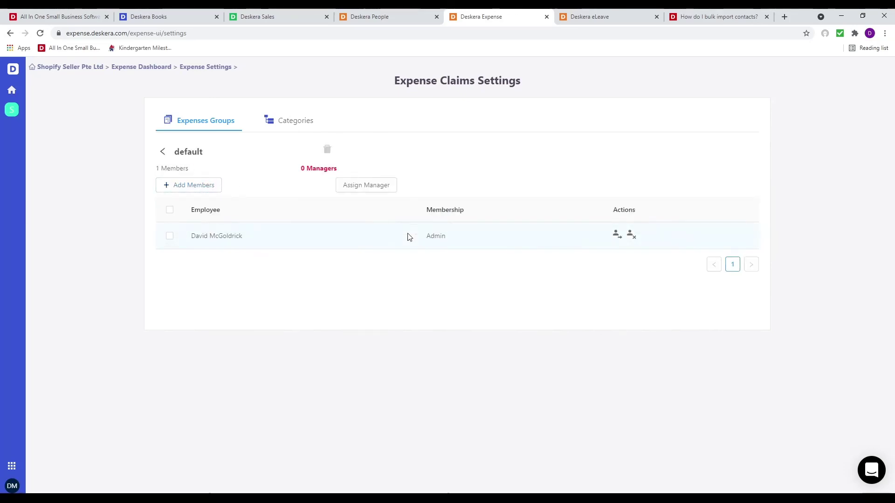
pyautogui.click(191, 186)
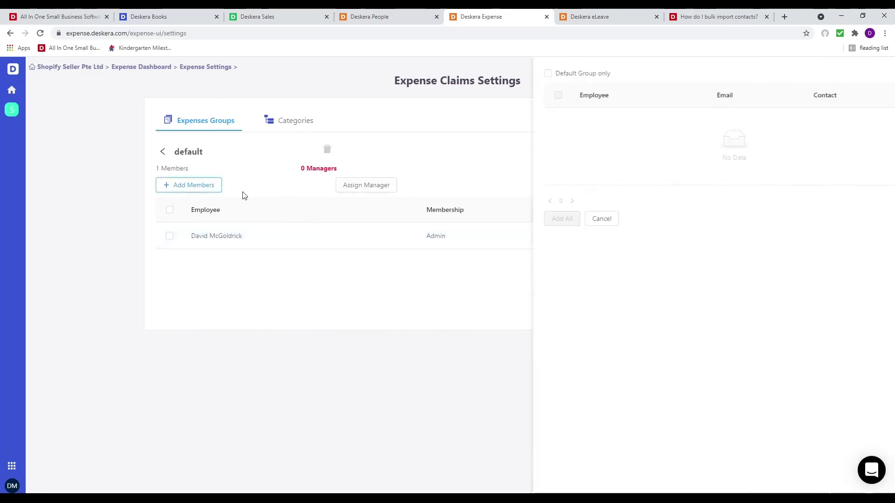
pyautogui.click(517, 146)
pyautogui.click(521, 192)
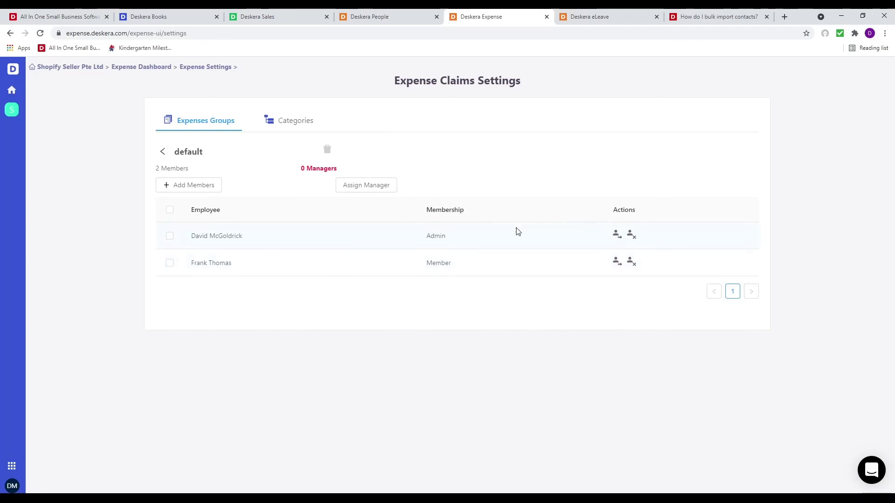
pyautogui.click(312, 127)
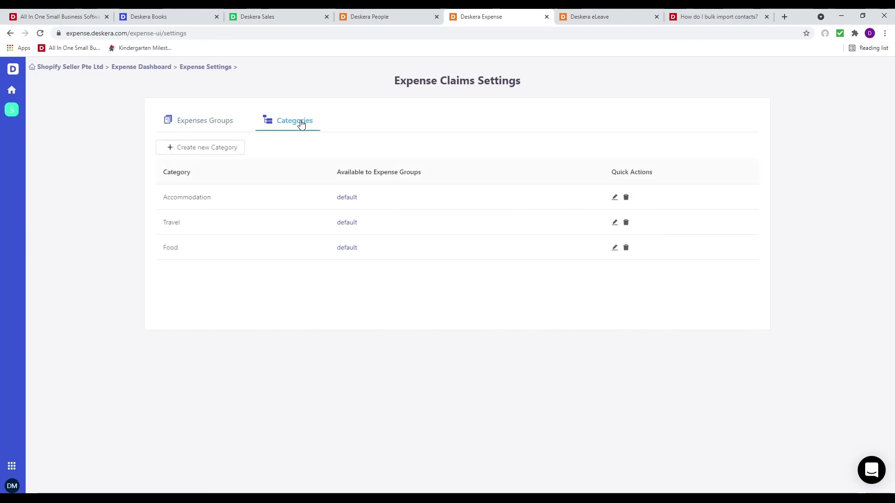
# Create a 'Golf' expense category available to the default group
pyautogui.click(214, 147)
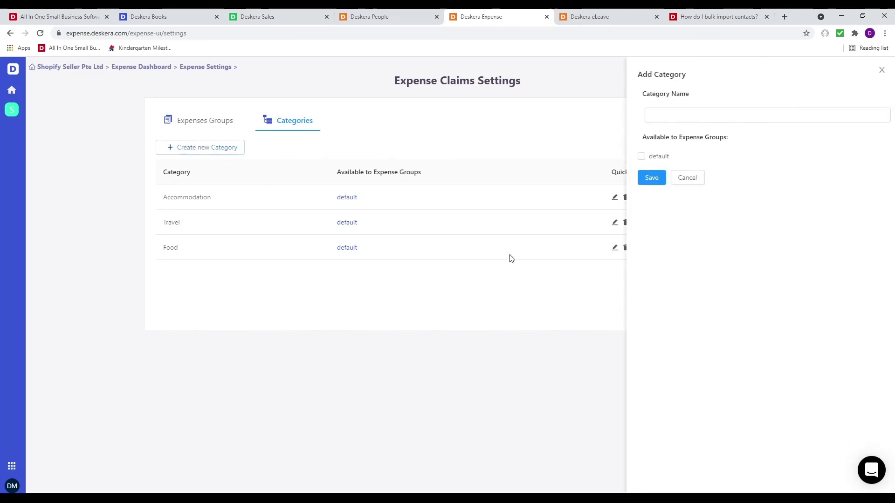
pyautogui.click(664, 122)
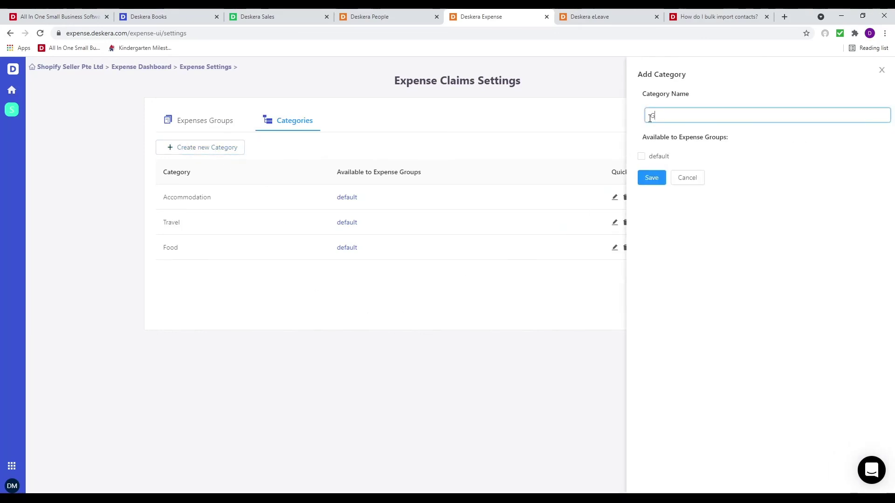
pyautogui.click(655, 159)
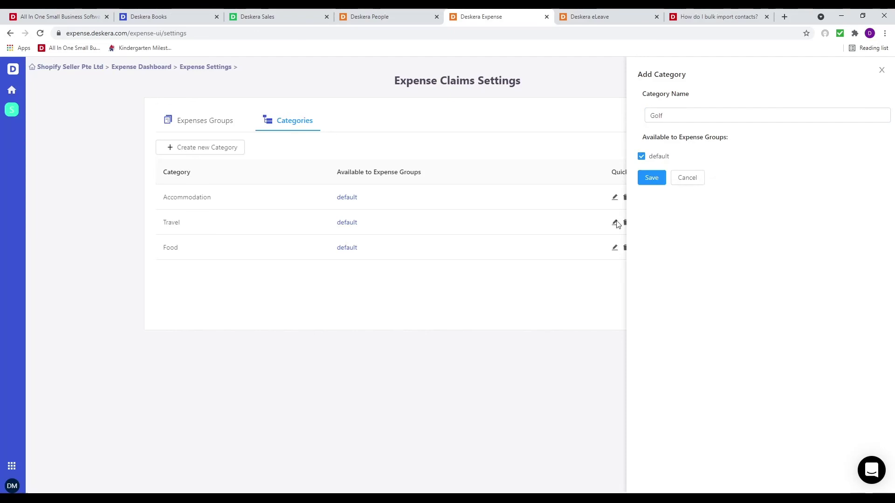
pyautogui.click(652, 179)
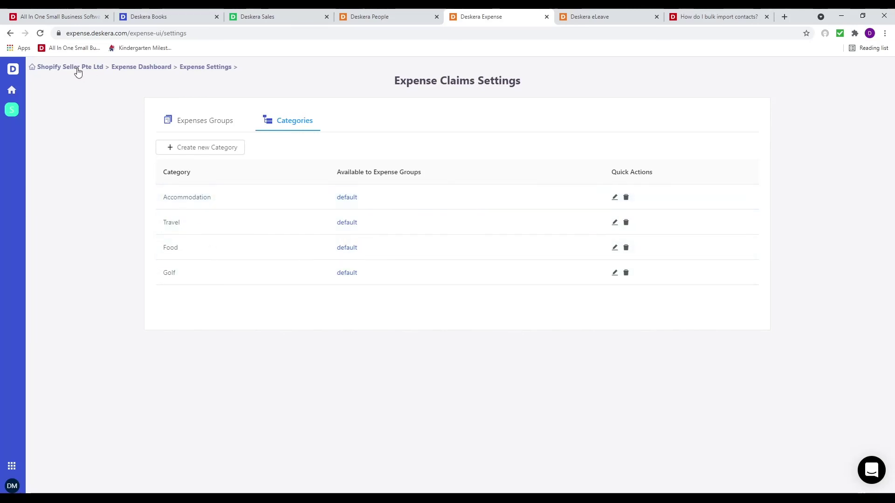
# Return to the Claims Dashboard, briefly opening and leaving a new claim form
pyautogui.click(143, 69)
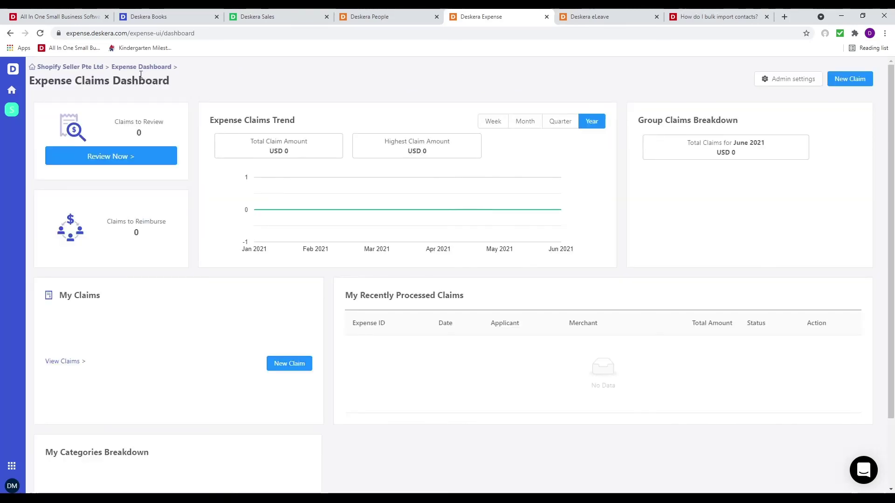
pyautogui.click(850, 79)
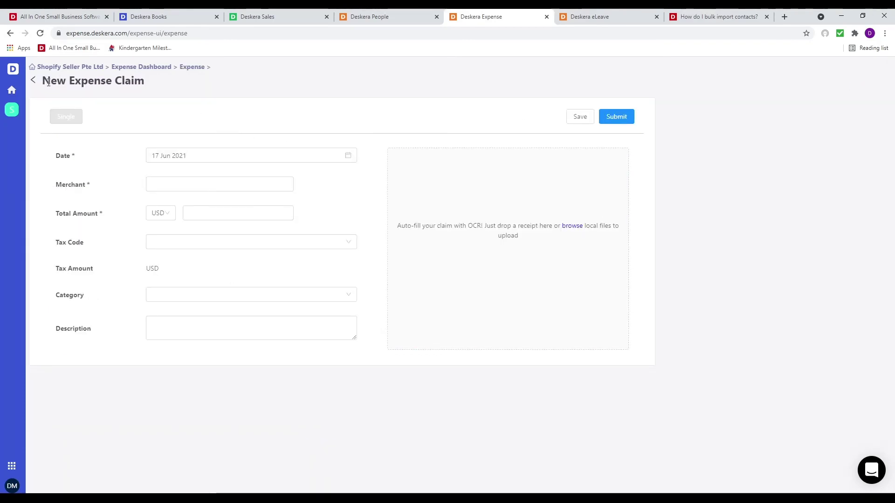
pyautogui.click(34, 81)
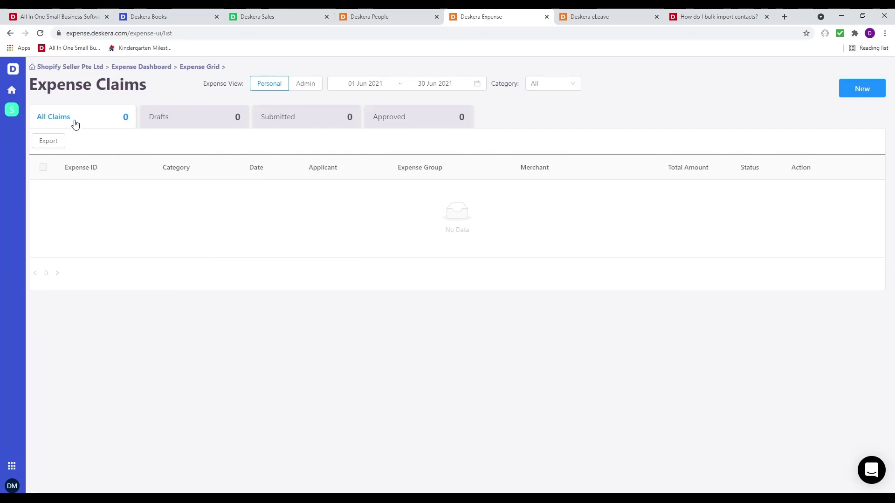
pyautogui.click(112, 70)
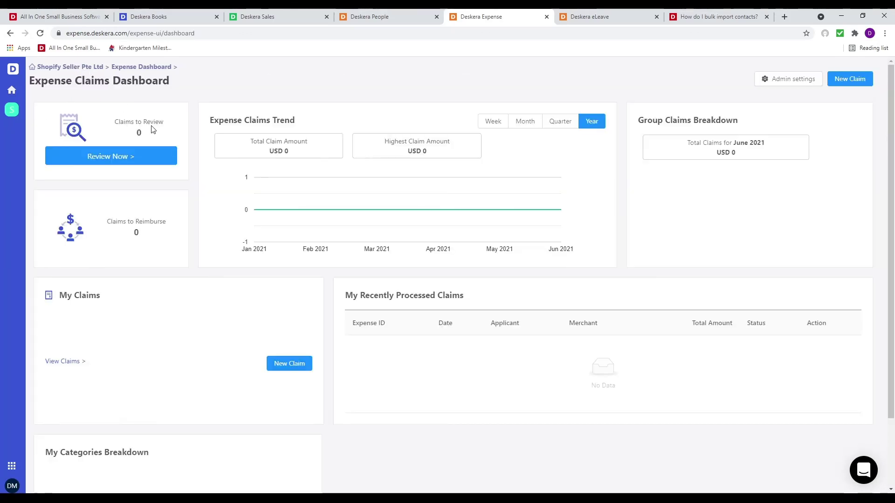